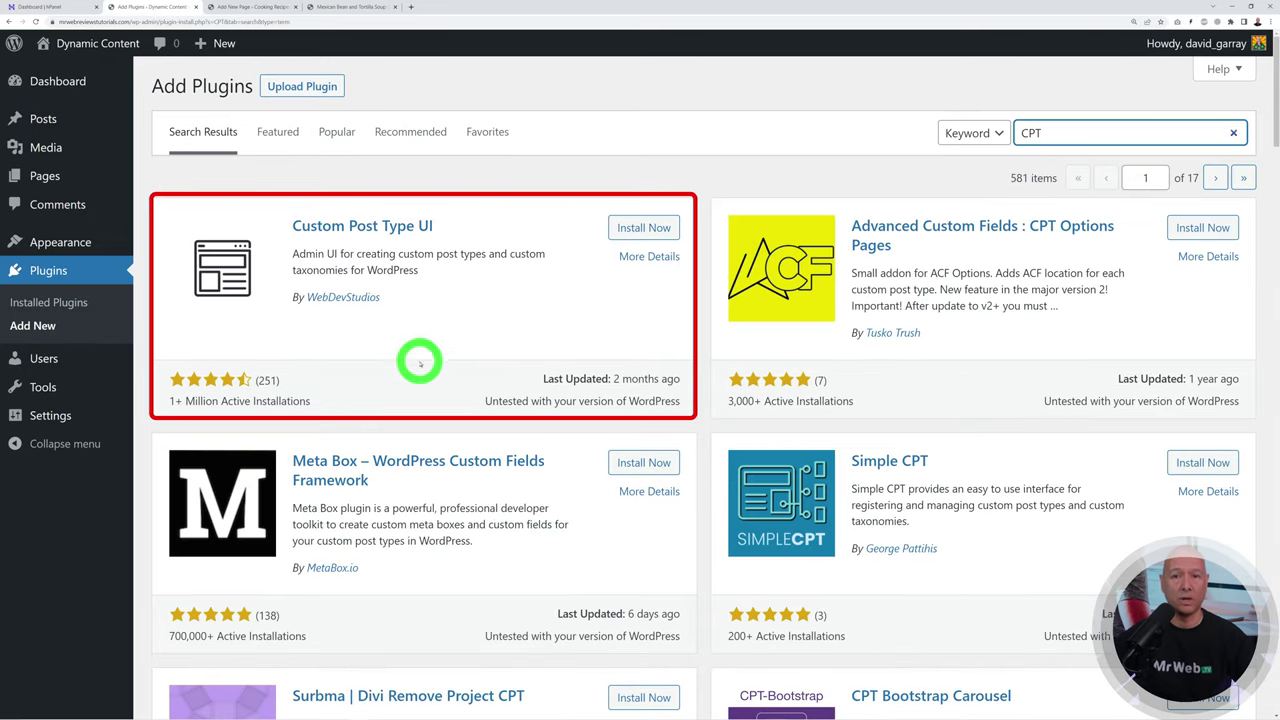
Step: Install and activate the Custom Post Type UI plugin, then open its page for adding post types
click(628, 228)
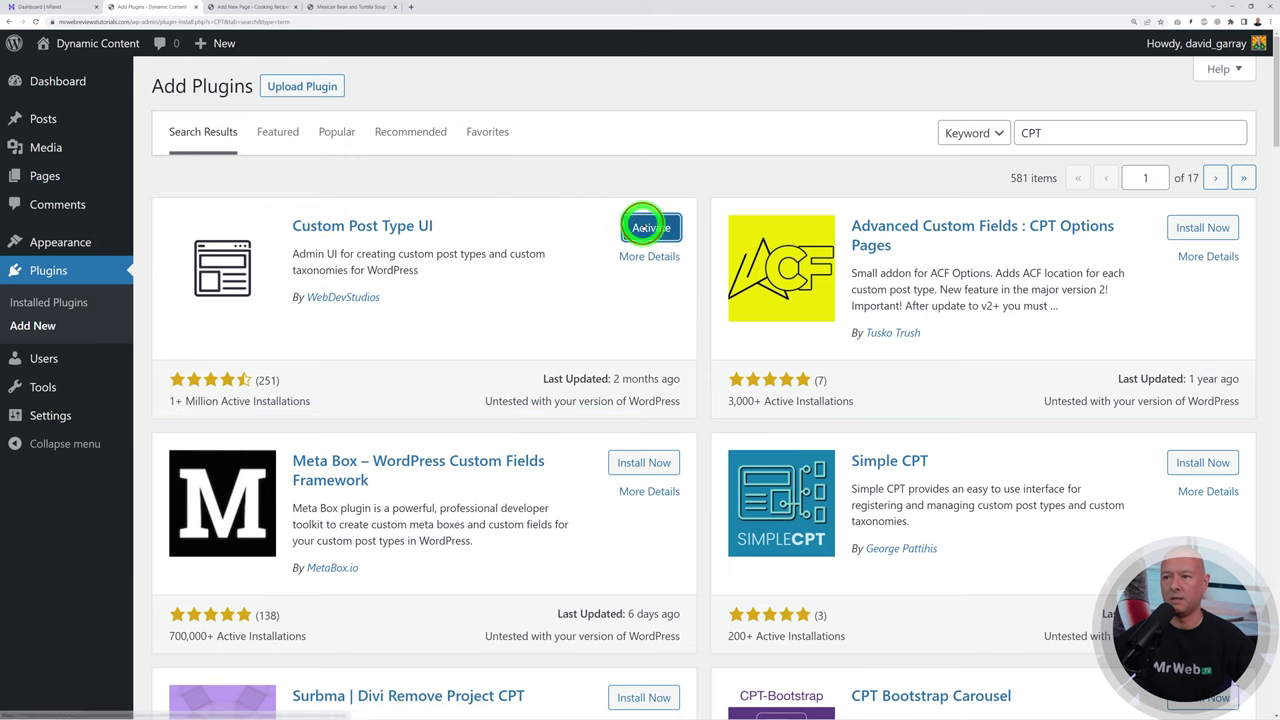
click(640, 227)
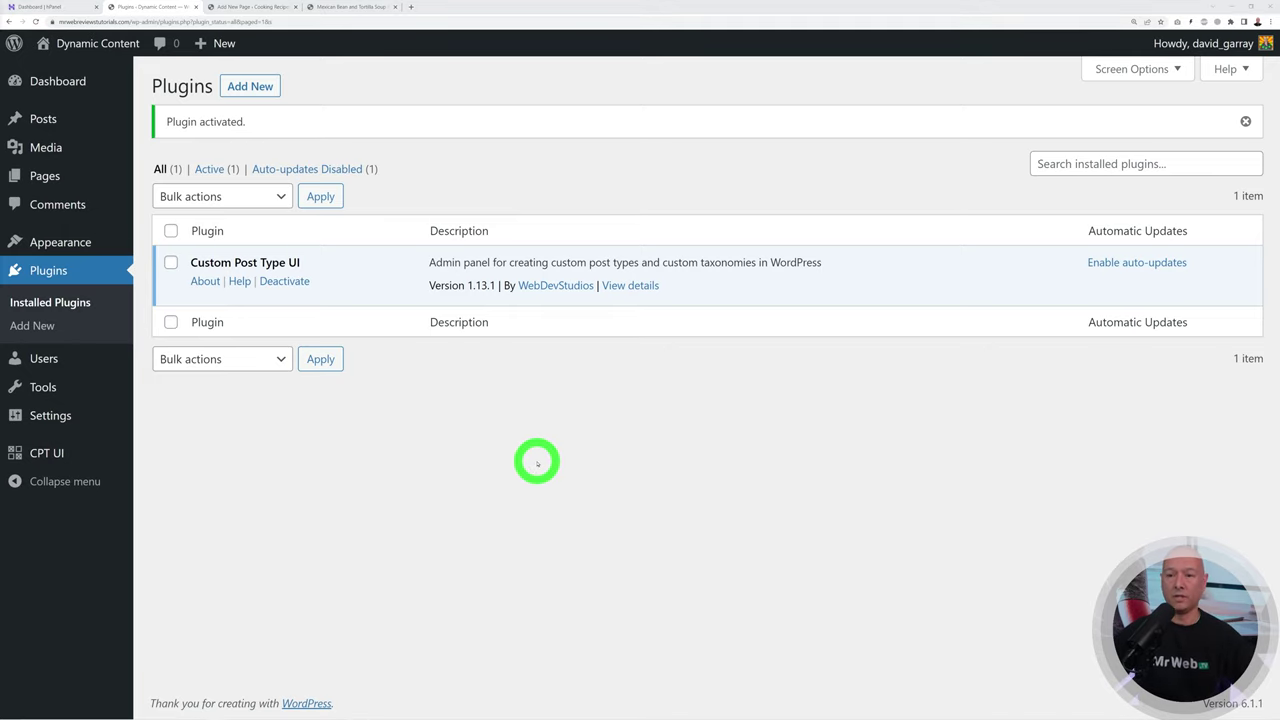
mouse_move(44, 458)
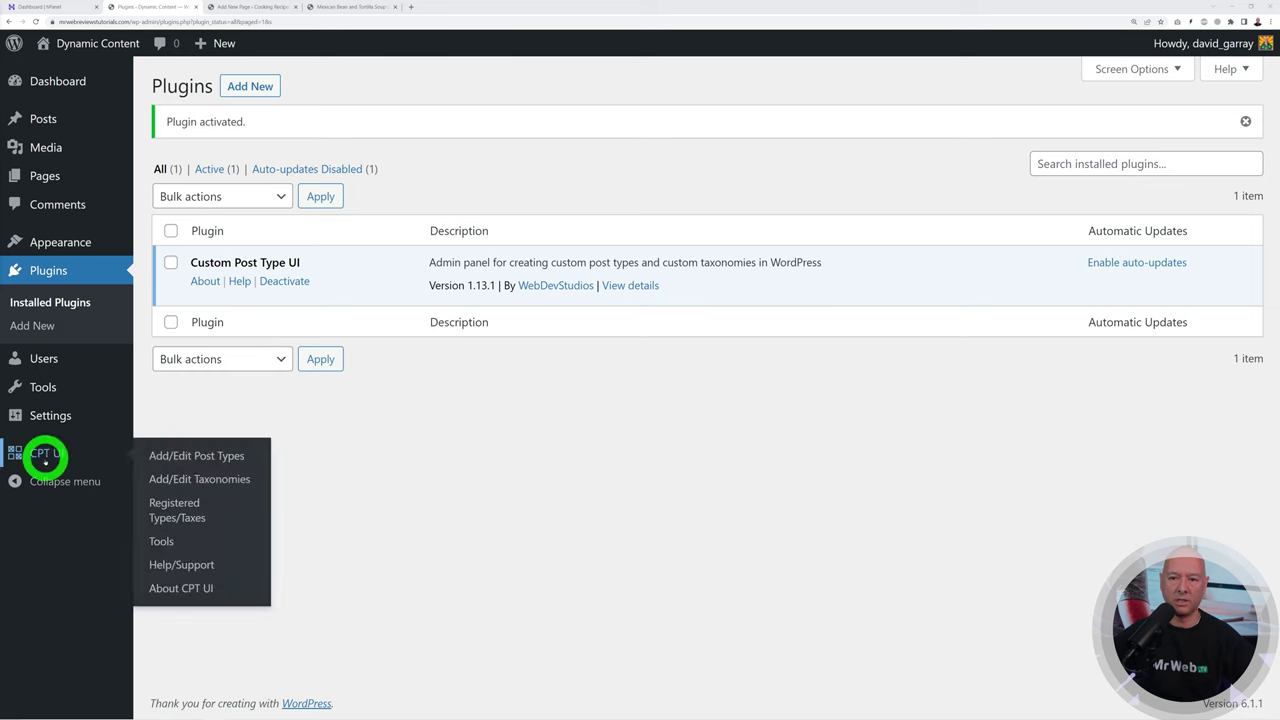
click(58, 455)
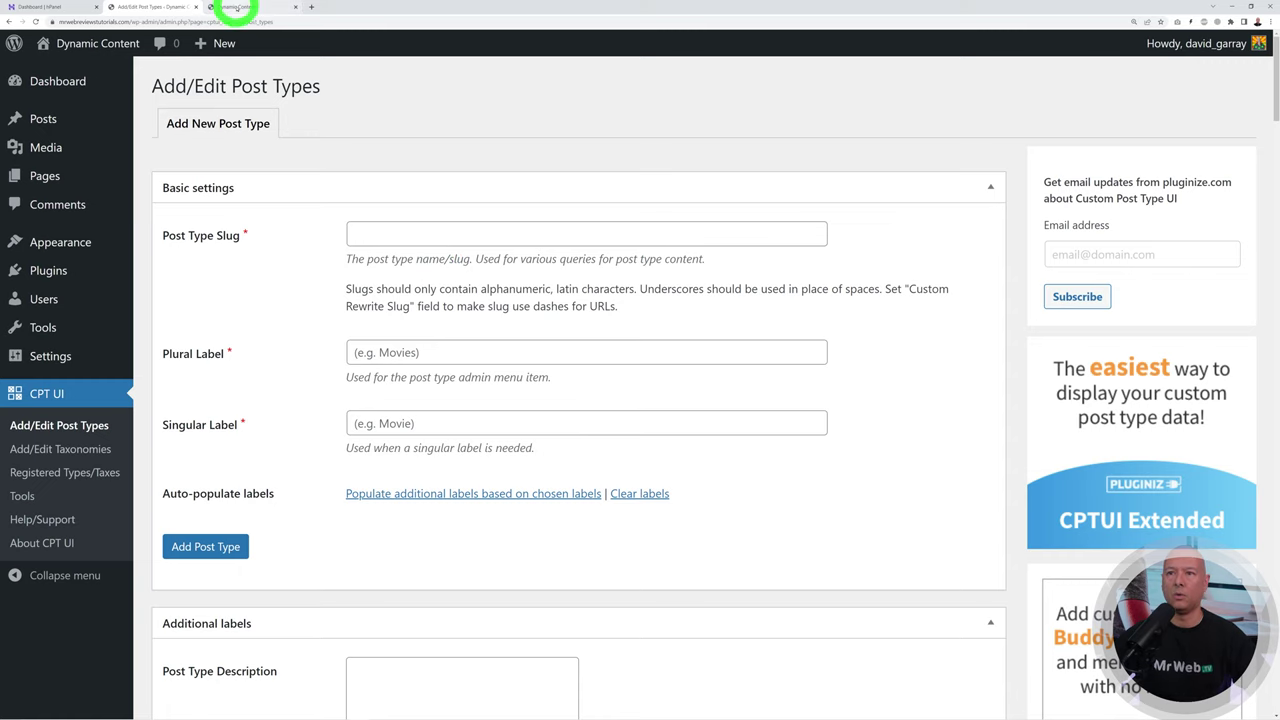
Step: Examine the URL slug of the Sample Page on the live site and return to the post type form
click(237, 7)
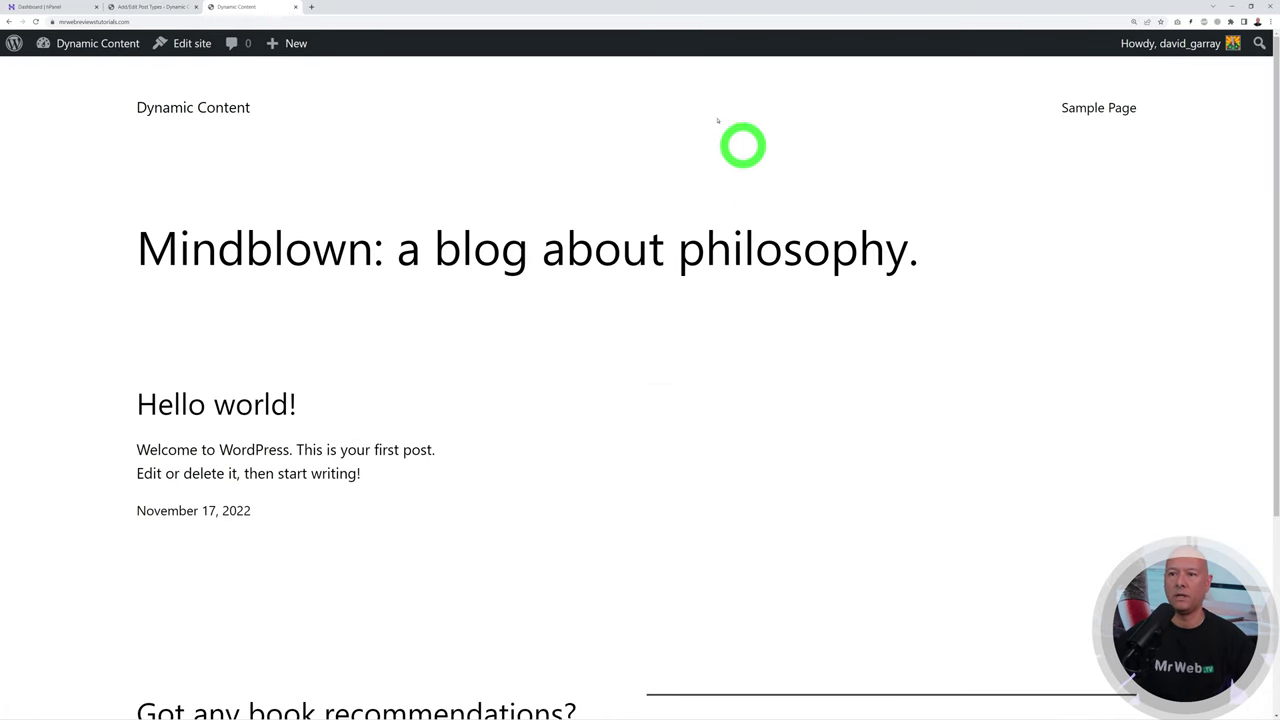
click(1092, 111)
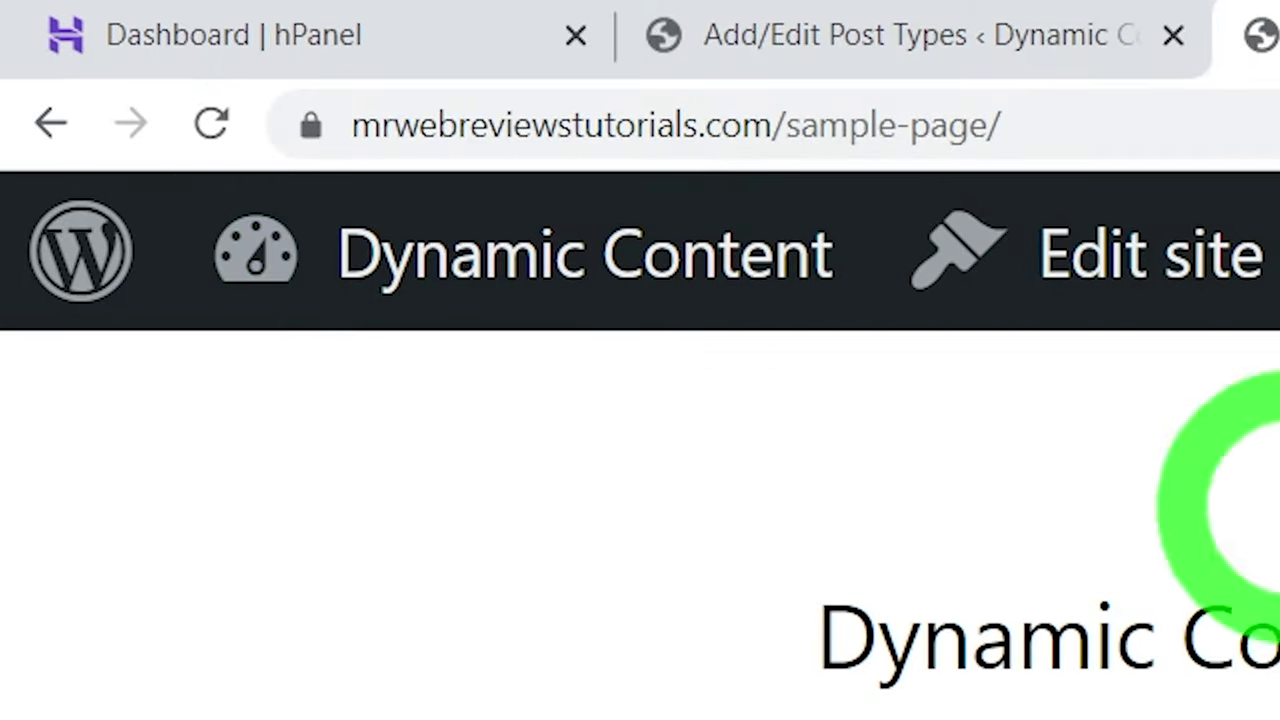
mouse_move(510, 278)
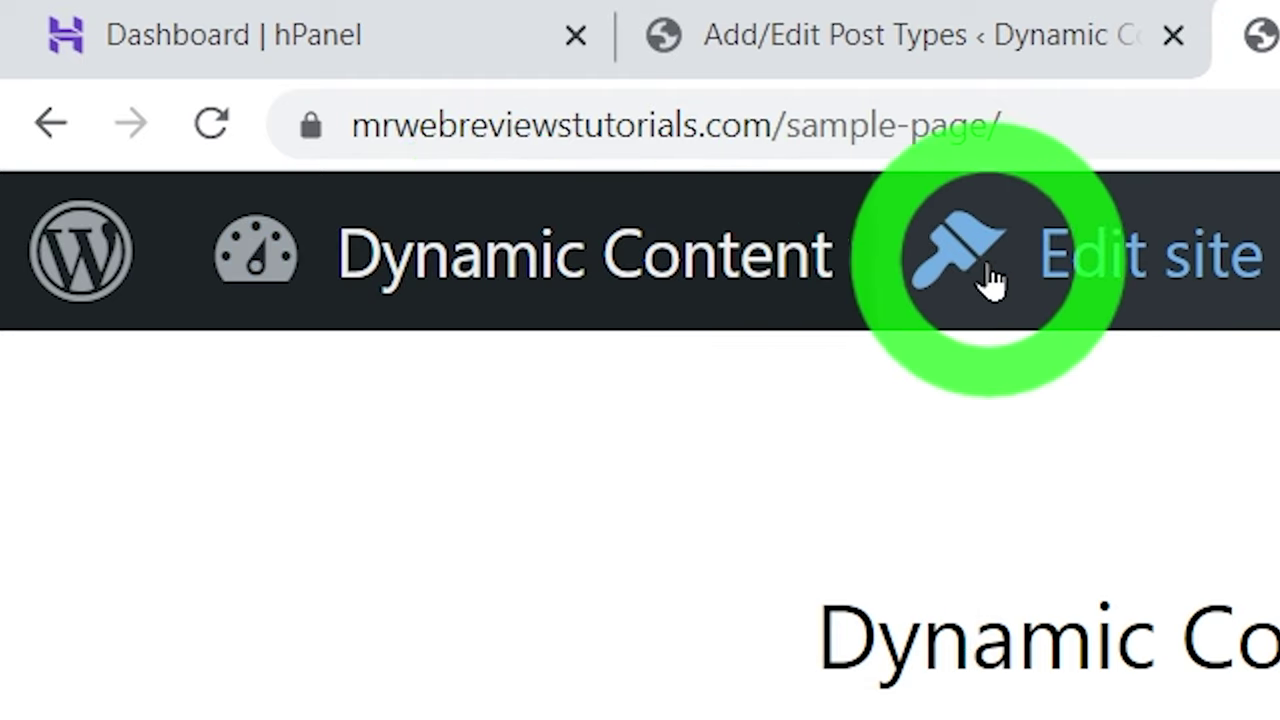
click(990, 283)
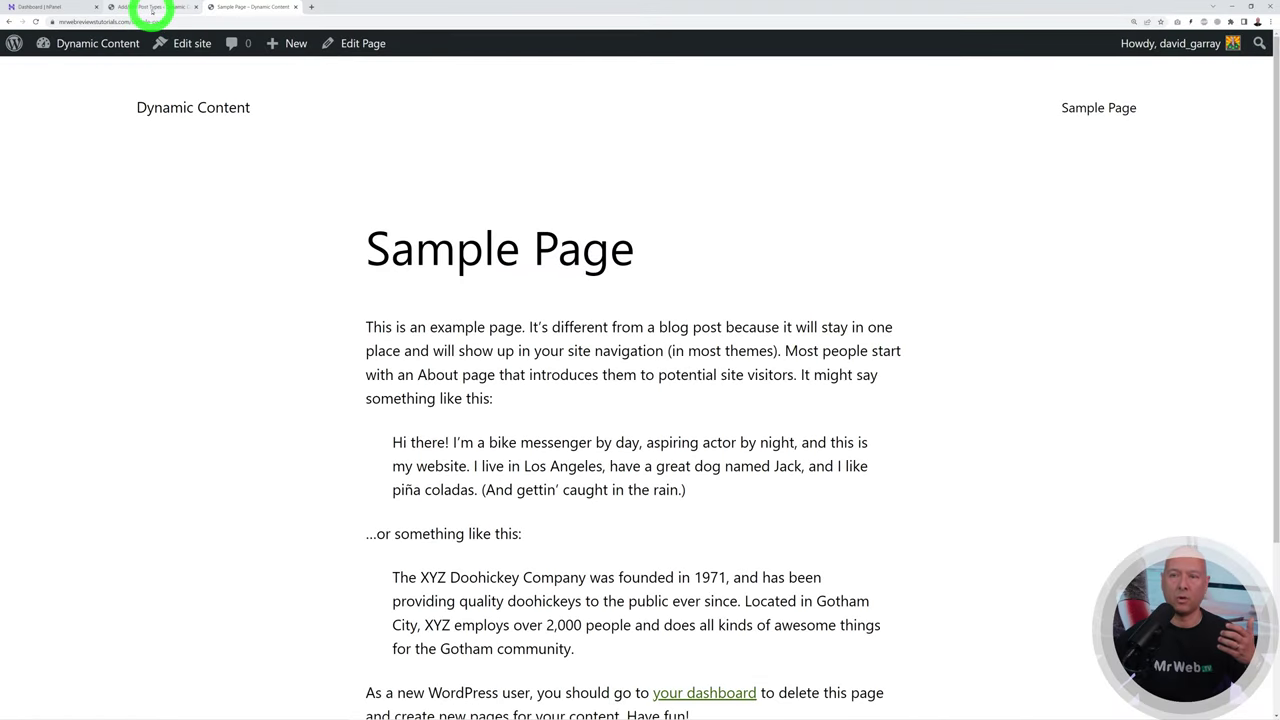
click(900, 35)
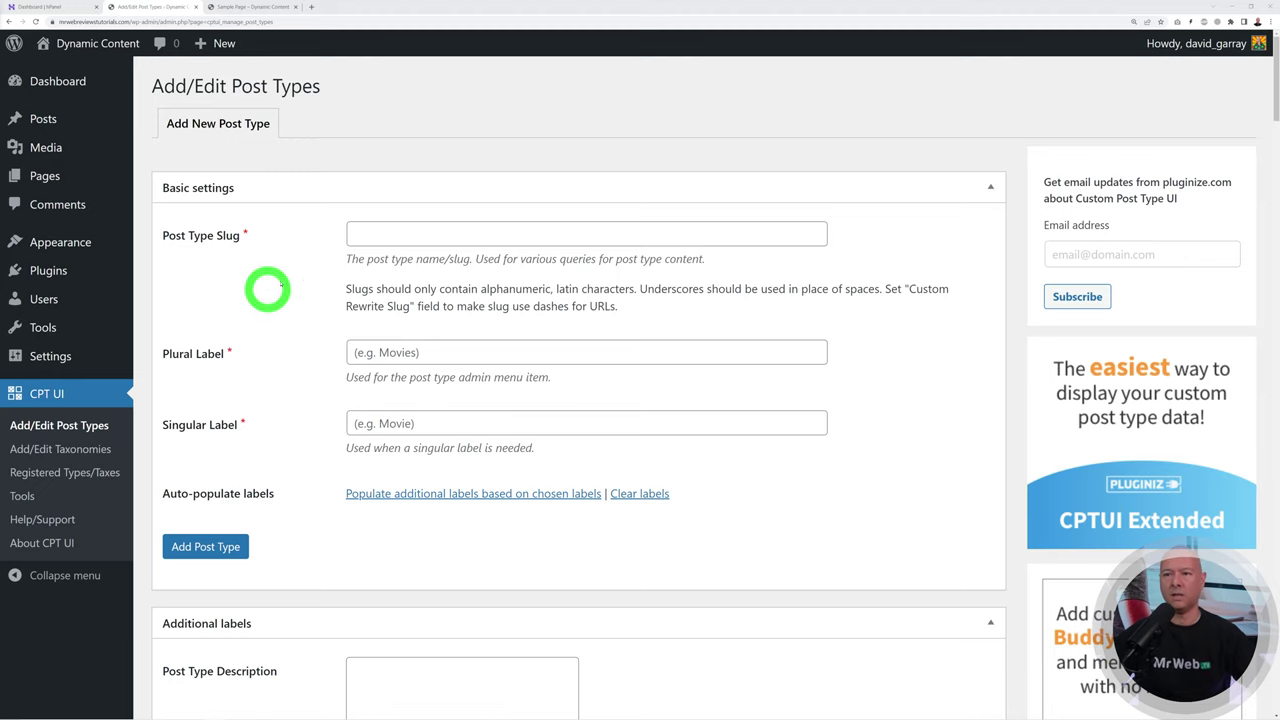
Step: Add a custom post type with the slug "car", plural label "Cars" and singular label "Car"
click(383, 228)
text(car)
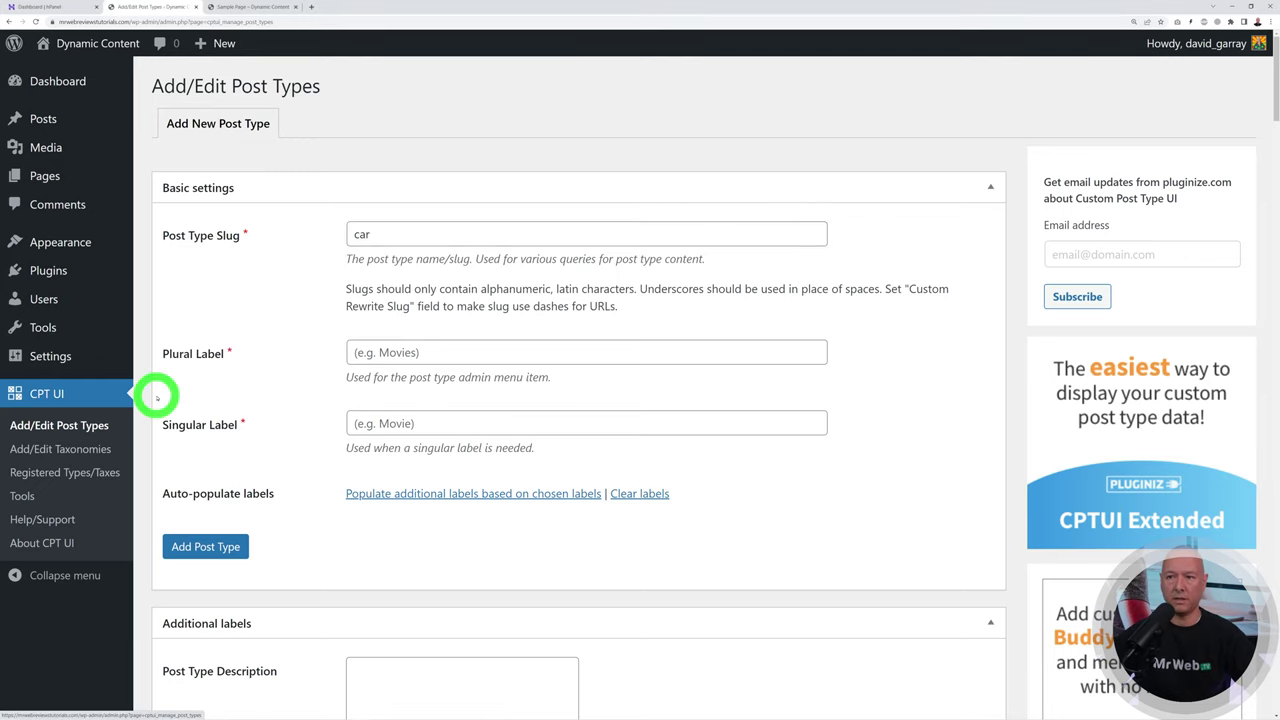
click(455, 358)
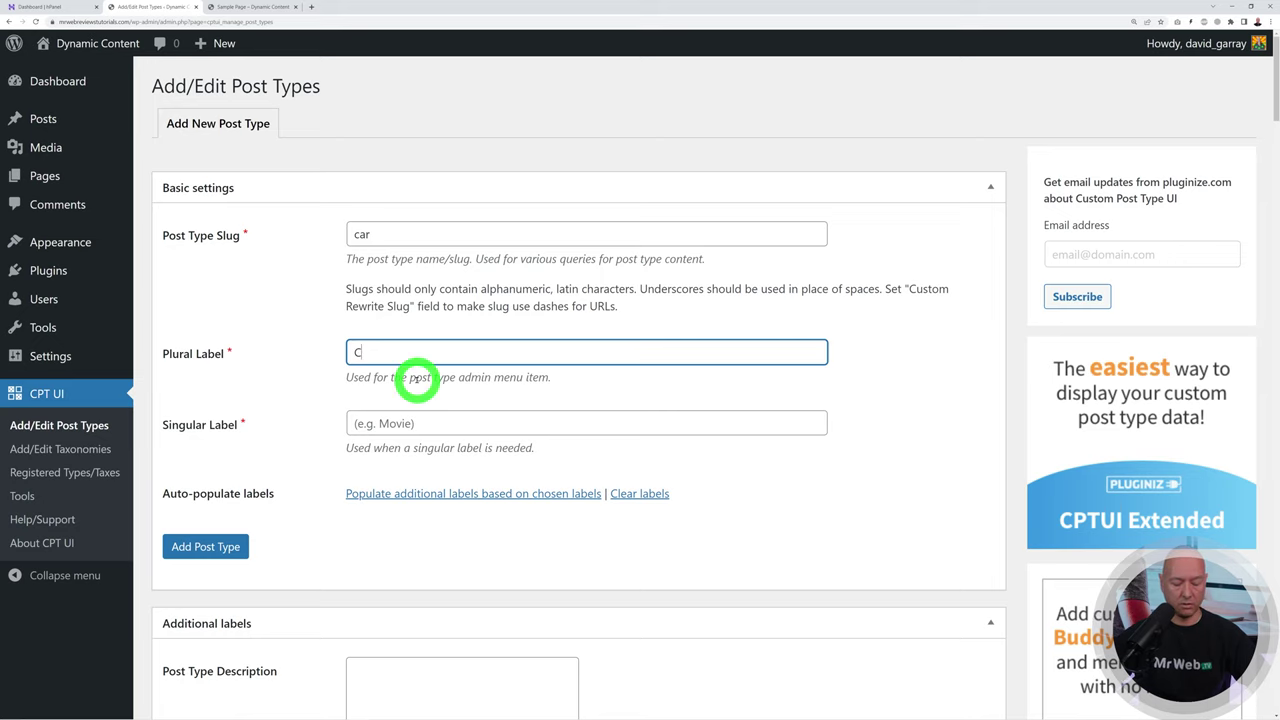
click(405, 423)
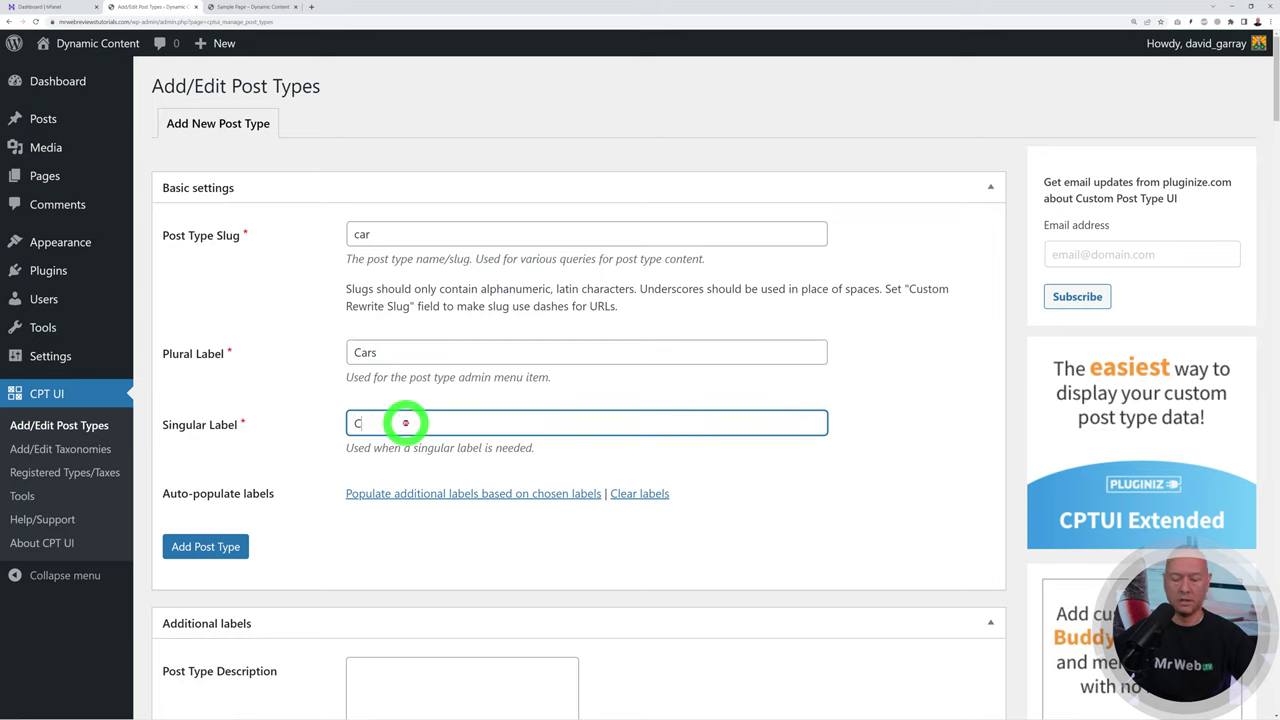
text(Car)
click(318, 424)
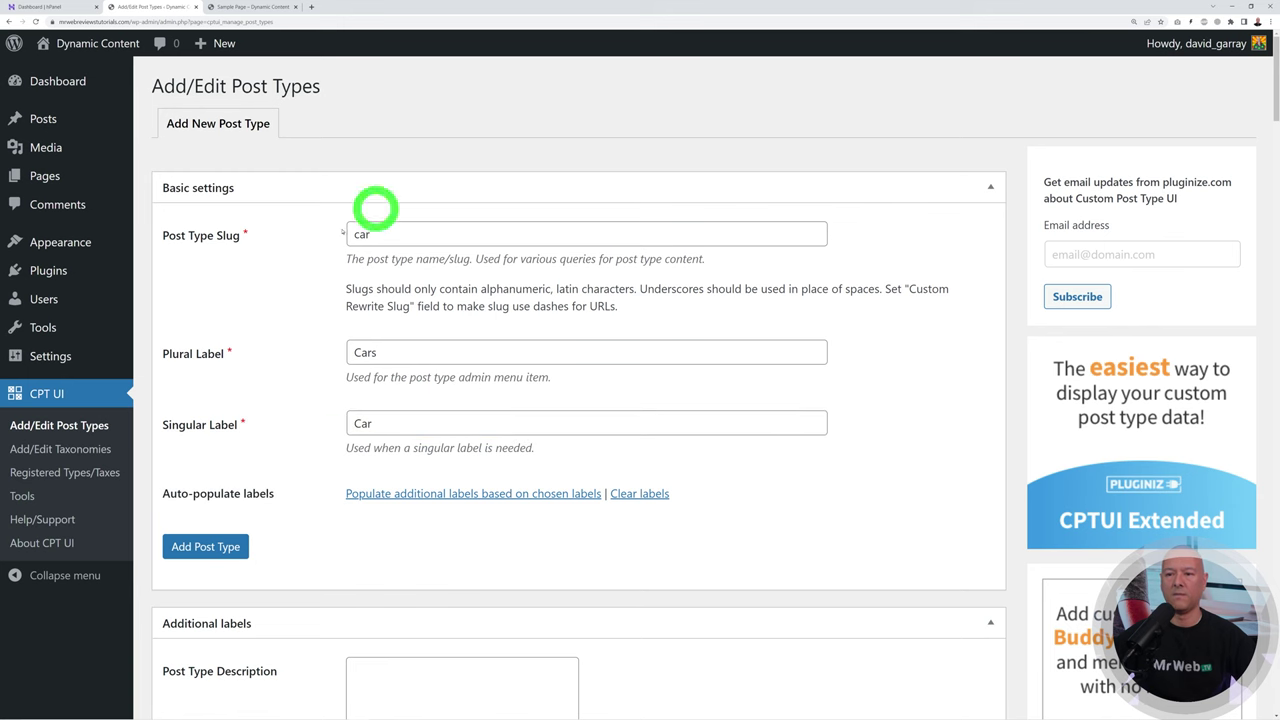
click(212, 547)
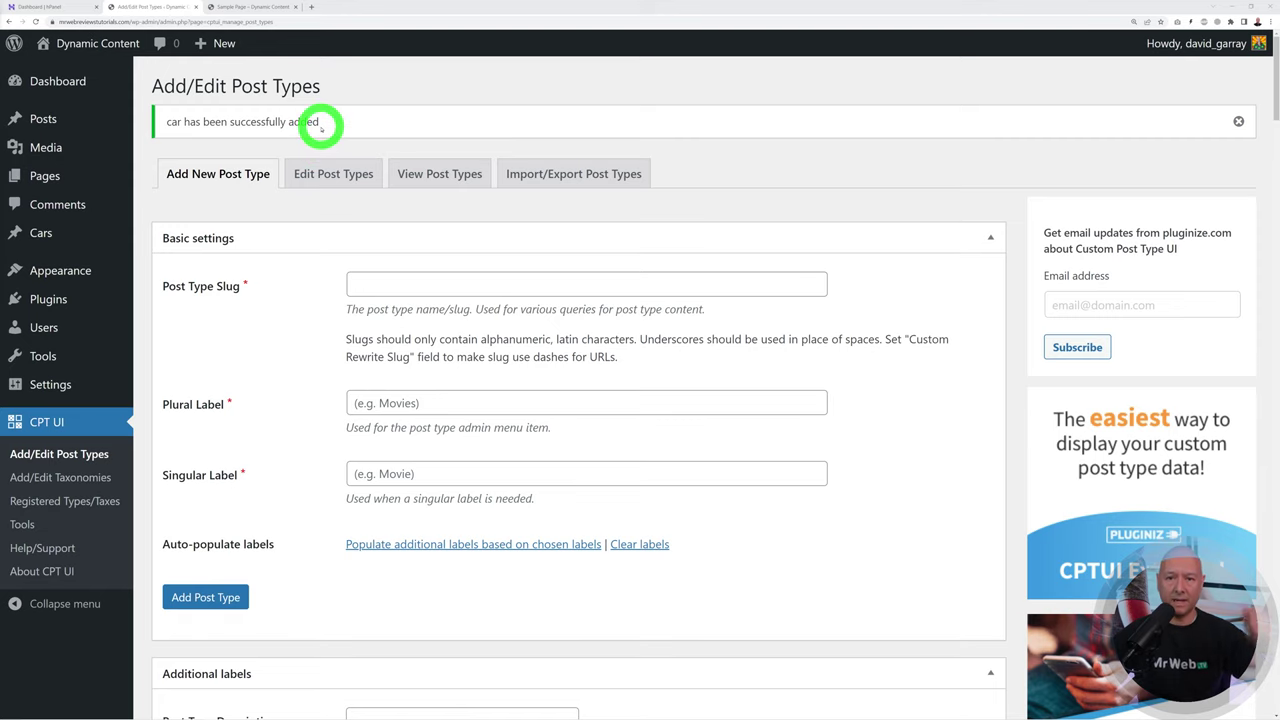
mouse_move(104, 237)
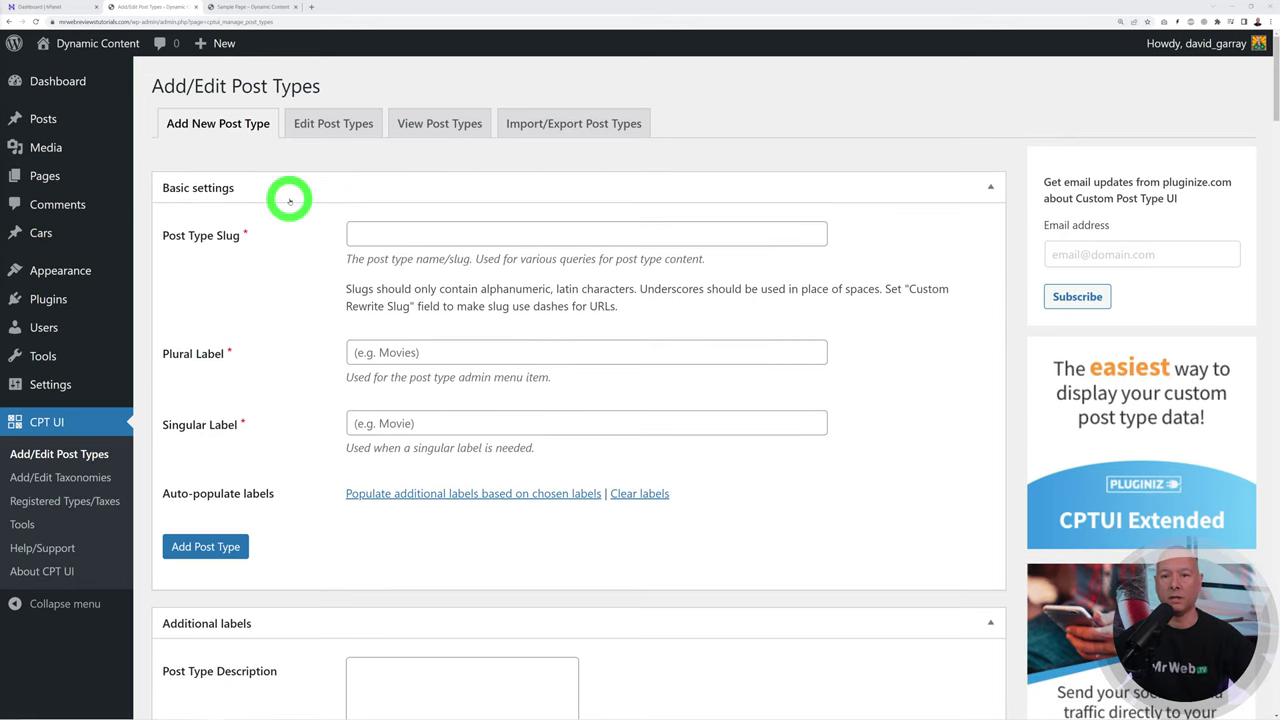
Step: Open the Cars post type for editing and review its additional labels and settings
click(314, 126)
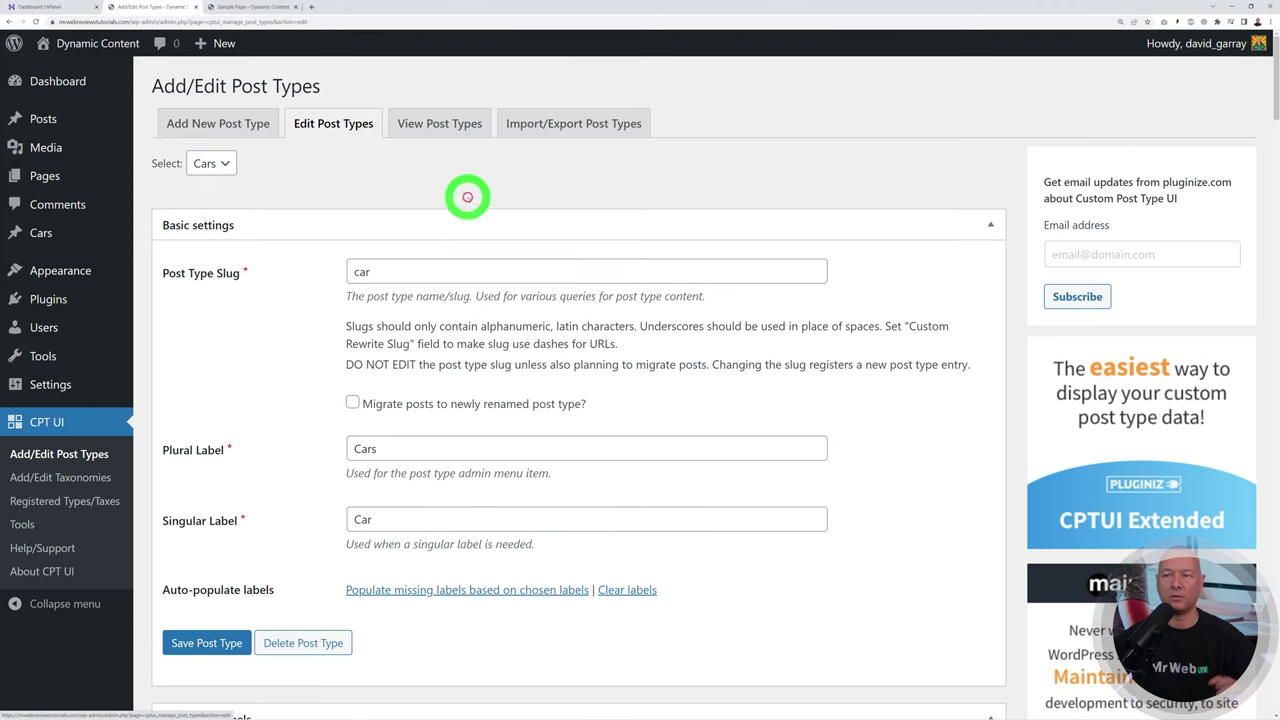
scroll(893, 421, down, 5)
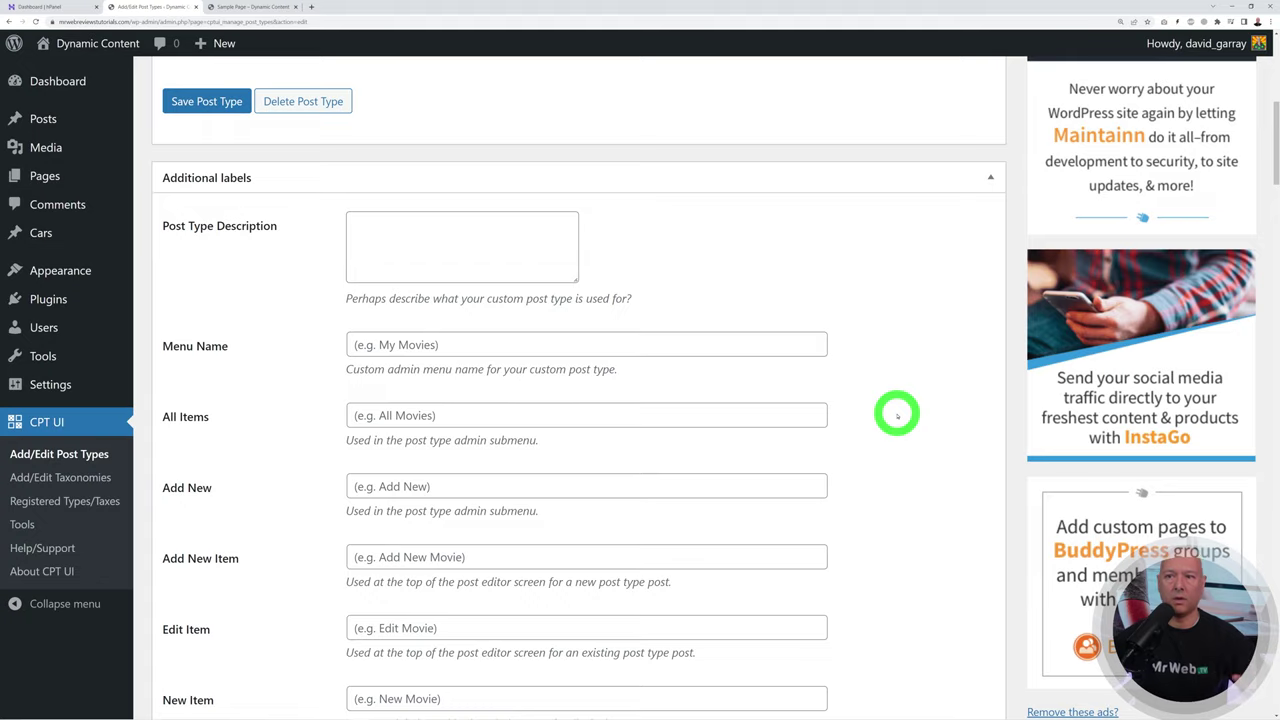
scroll(897, 414, down, 1)
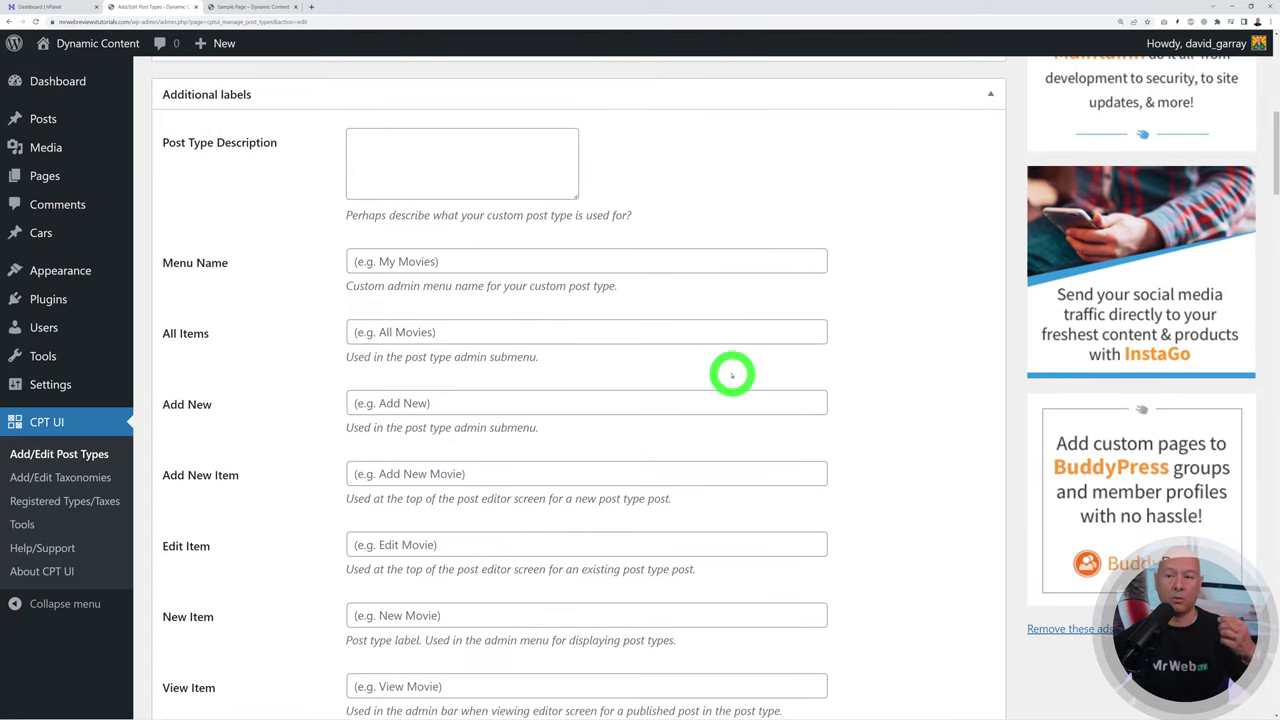
scroll(720, 362, down, 1)
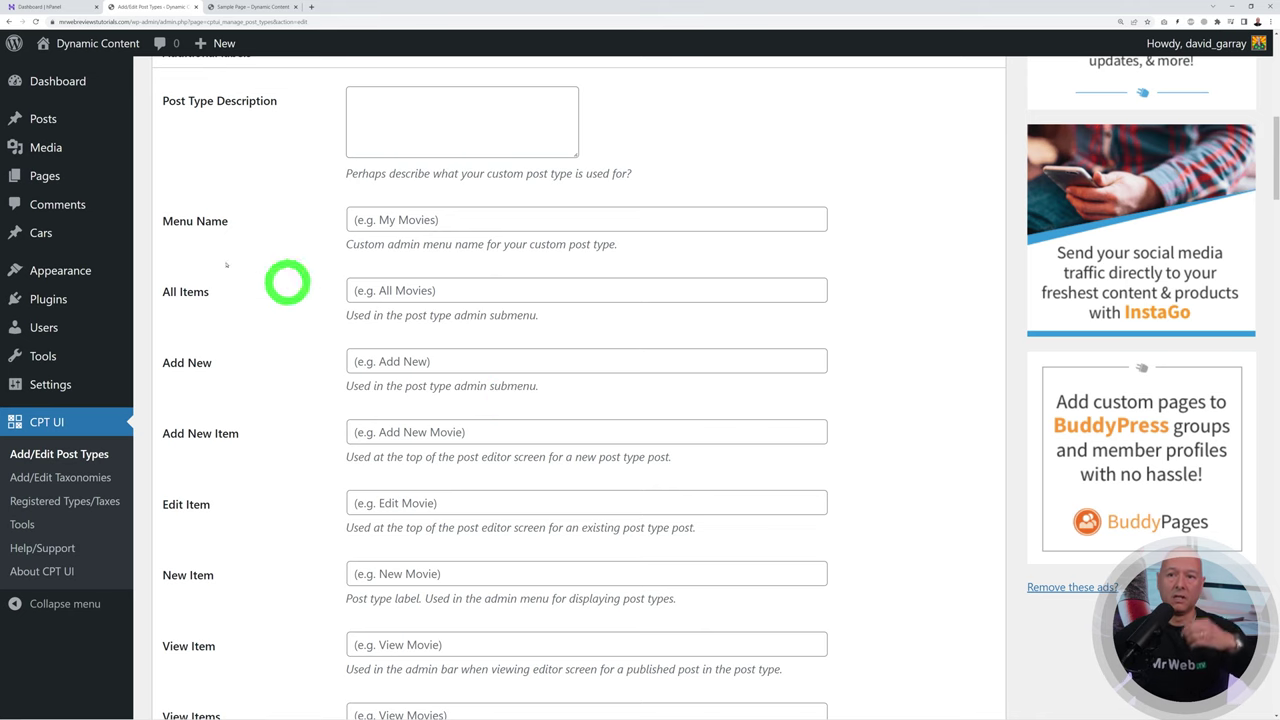
scroll(590, 481, down, 1)
scroll(590, 481, down, 15)
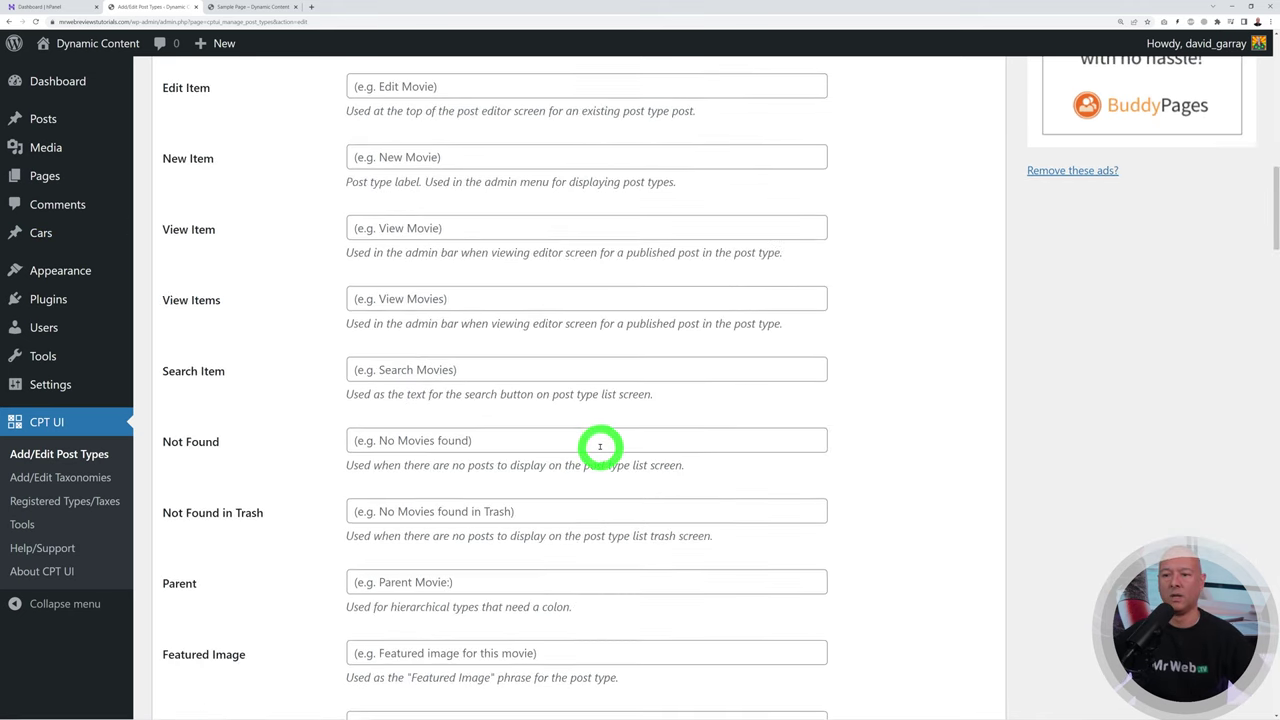
scroll(652, 437, down, 8)
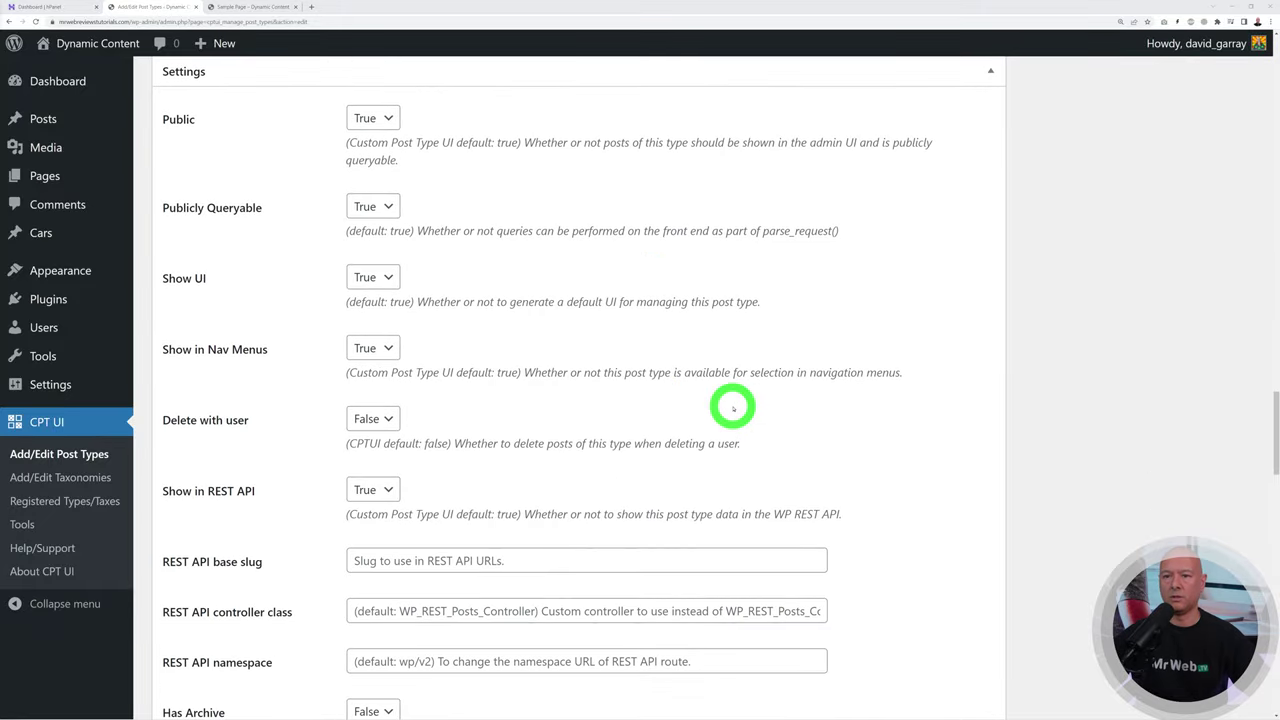
scroll(811, 360, down, 3)
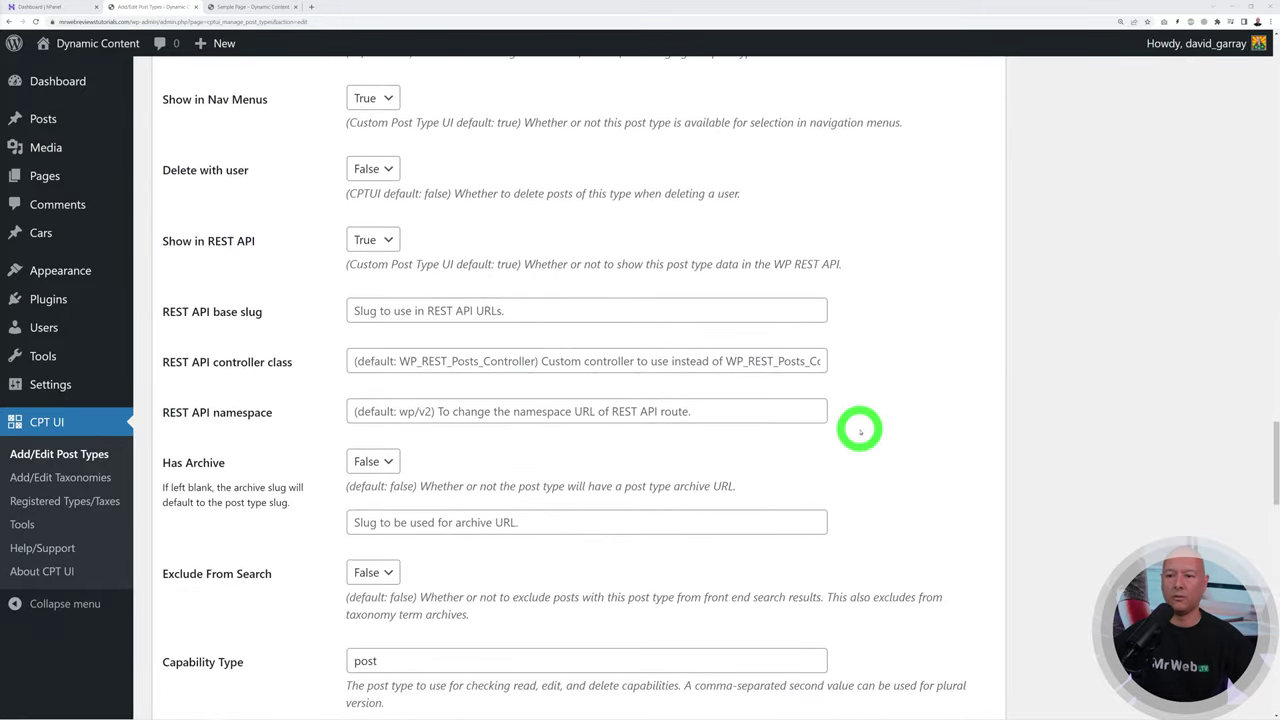
scroll(860, 430, down, 2)
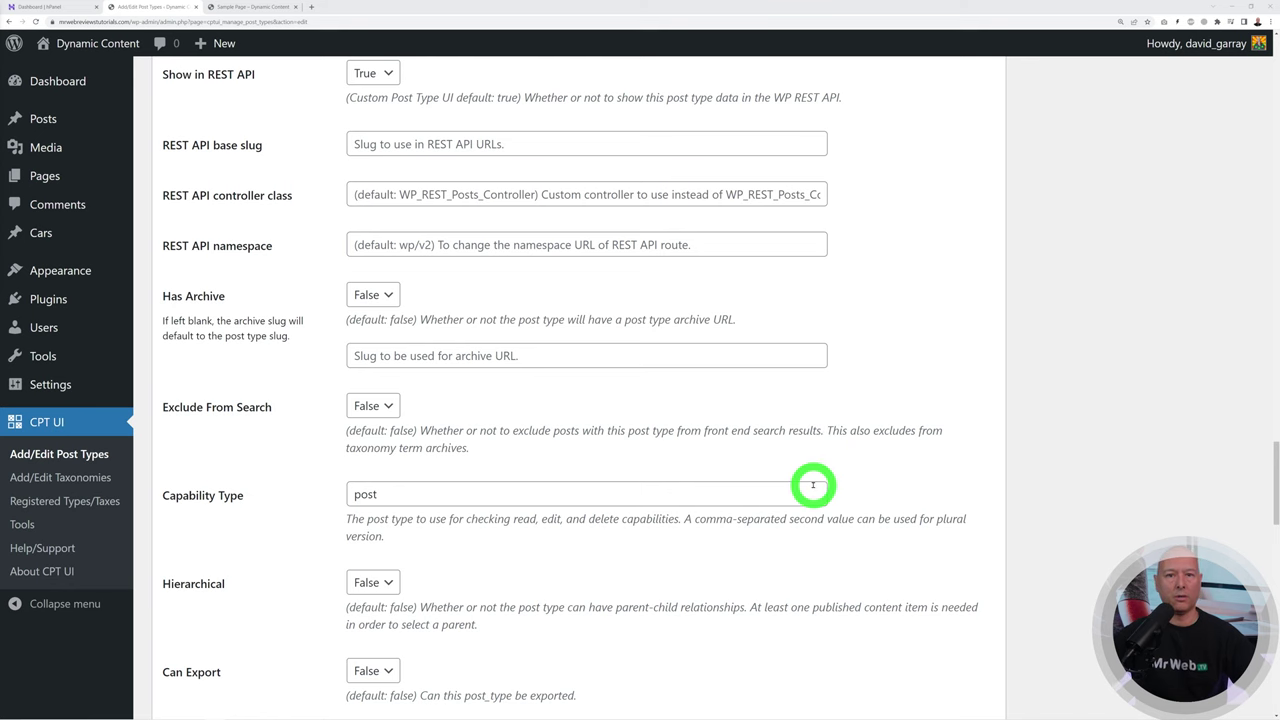
scroll(837, 437, down, 4)
scroll(840, 441, down, 8)
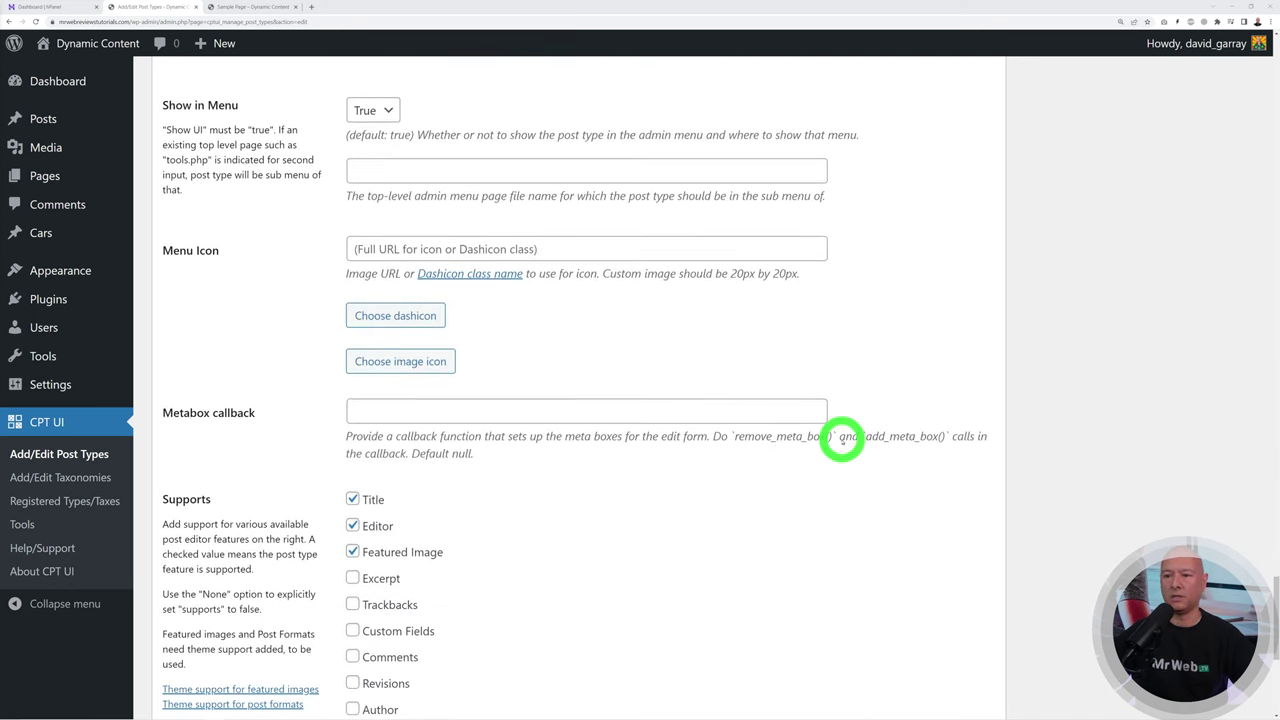
Step: Set the Cars post type's menu icon to the car dashicon, searching the dashicons for "car"
scroll(848, 439, up, 1)
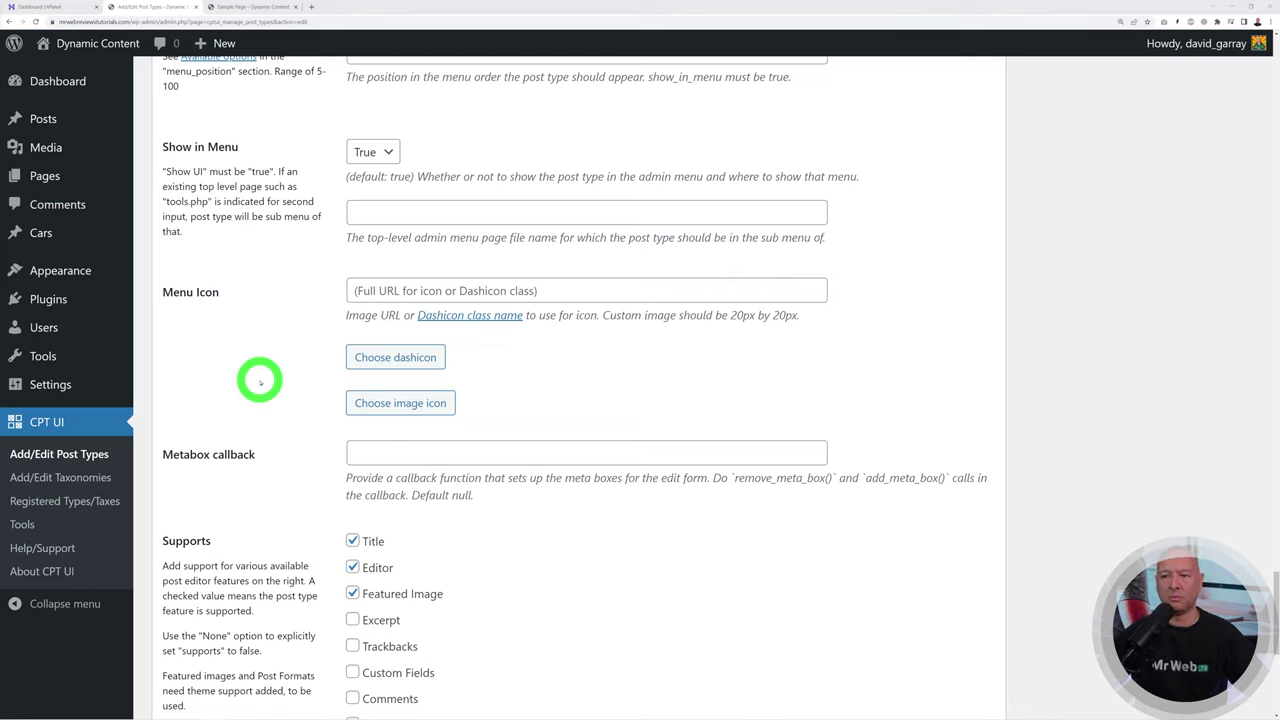
click(423, 357)
click(444, 363)
text(car)
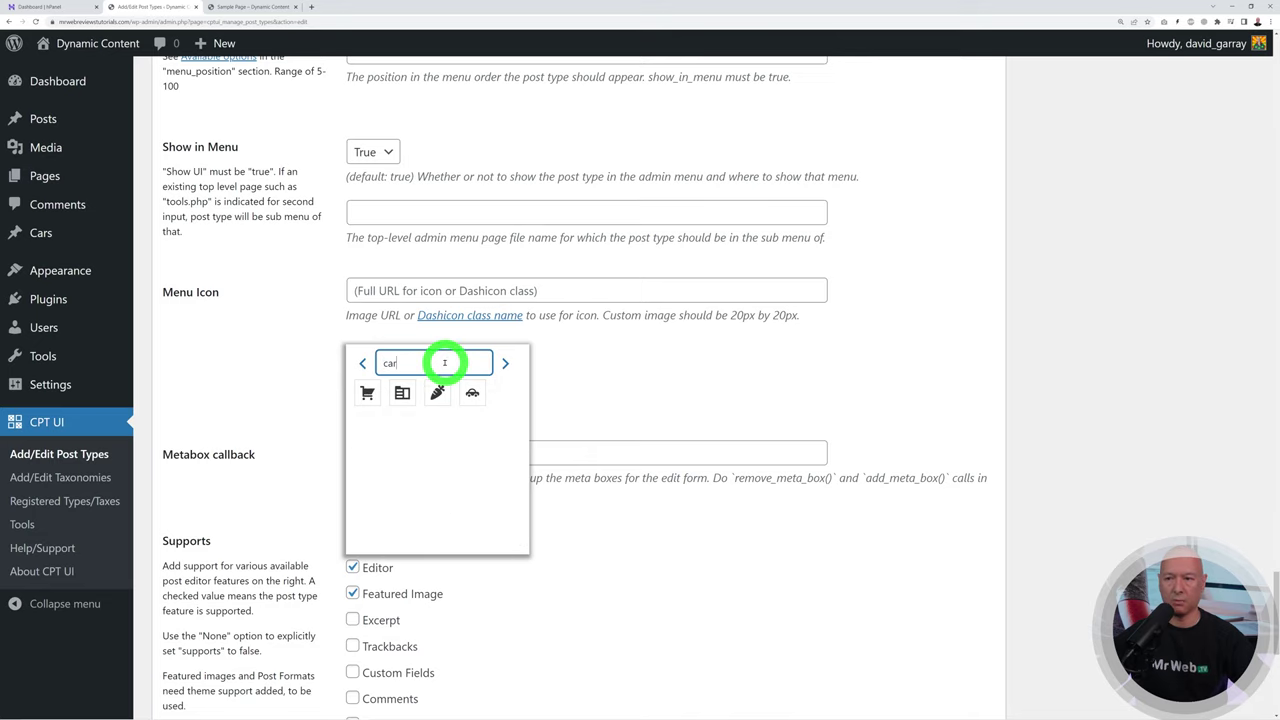
click(472, 395)
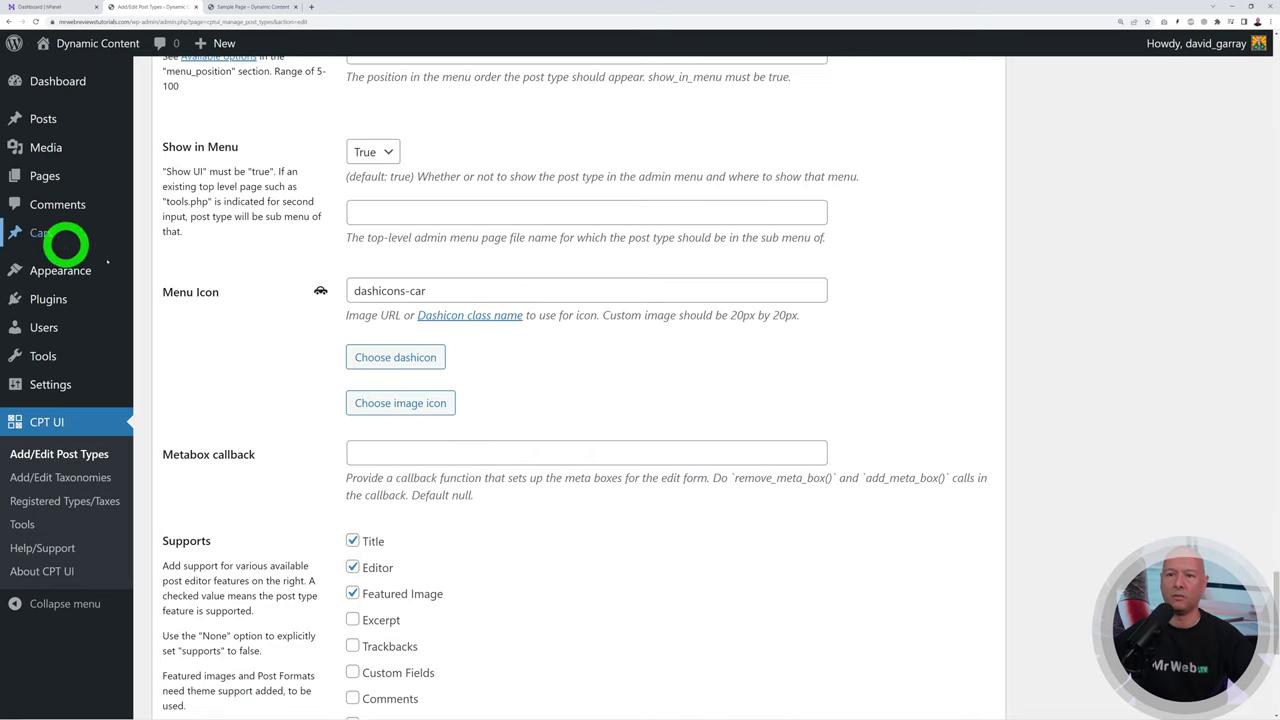
Step: Enable the Categories and Tags taxonomies for the Cars post type and save it
scroll(623, 374, down, 5)
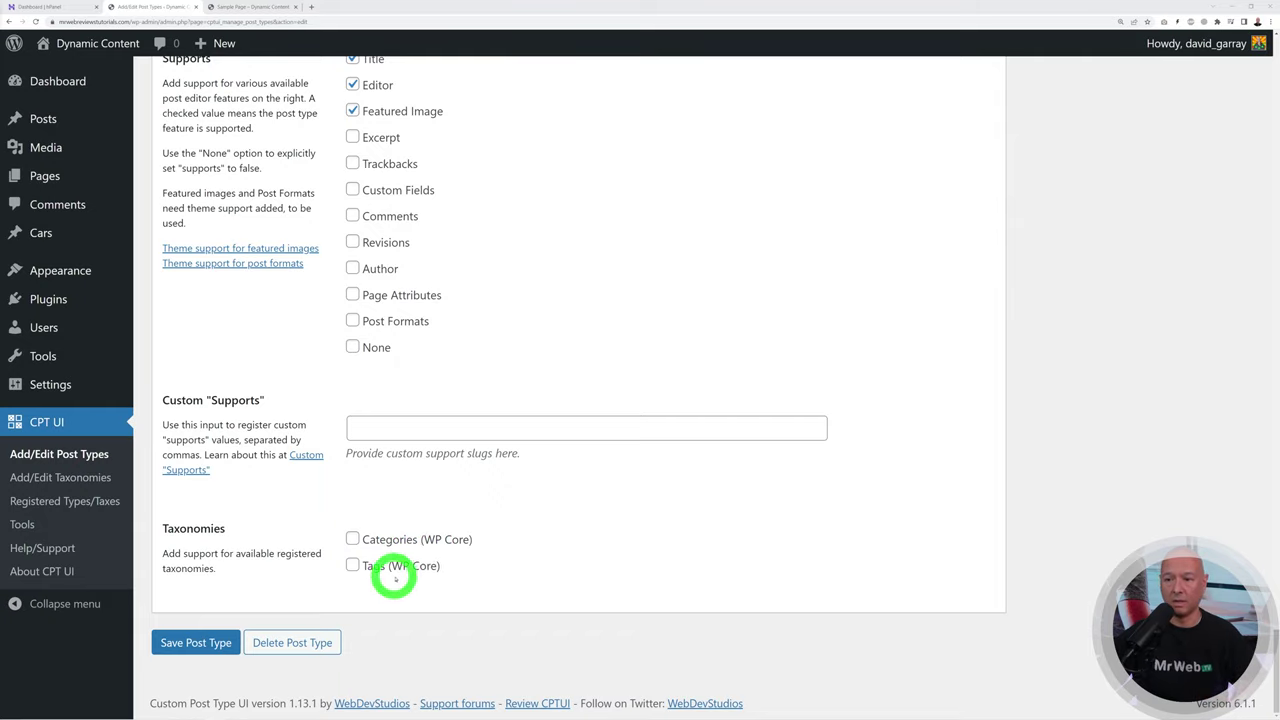
click(352, 539)
click(352, 565)
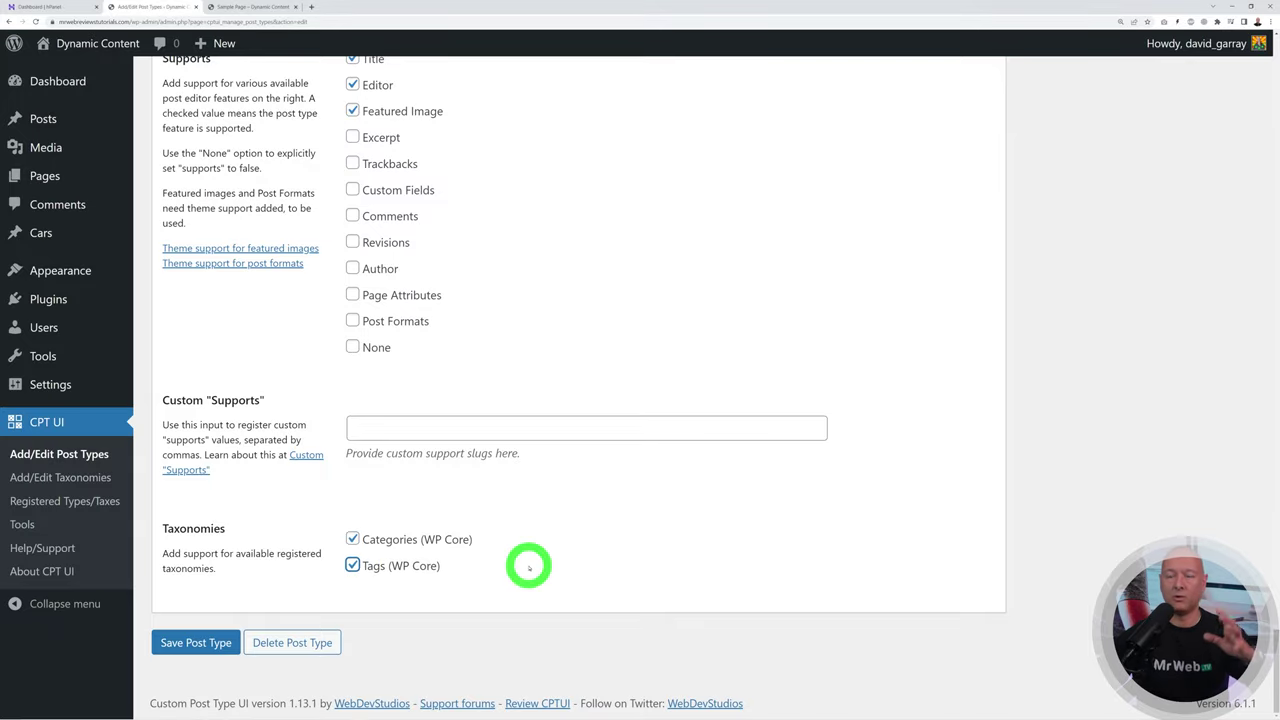
click(213, 643)
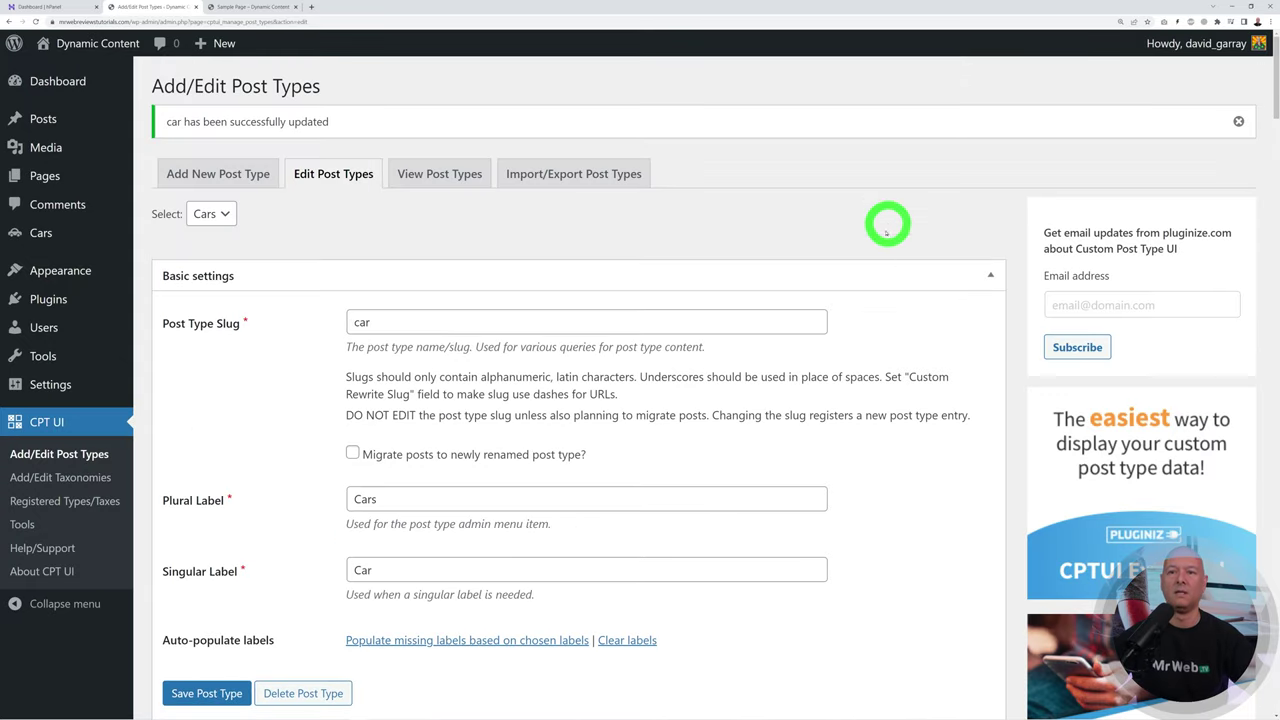
Step: Open the list of cars and start a new car entry
mouse_move(63, 233)
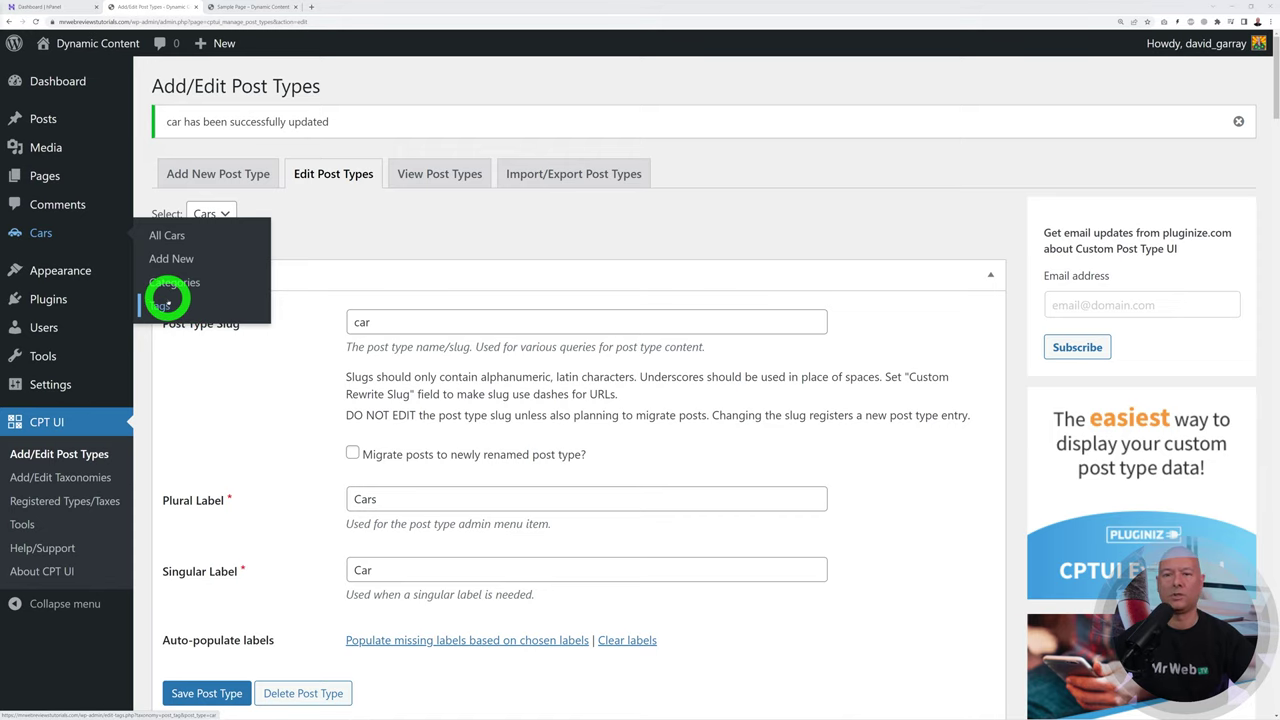
mouse_move(55, 125)
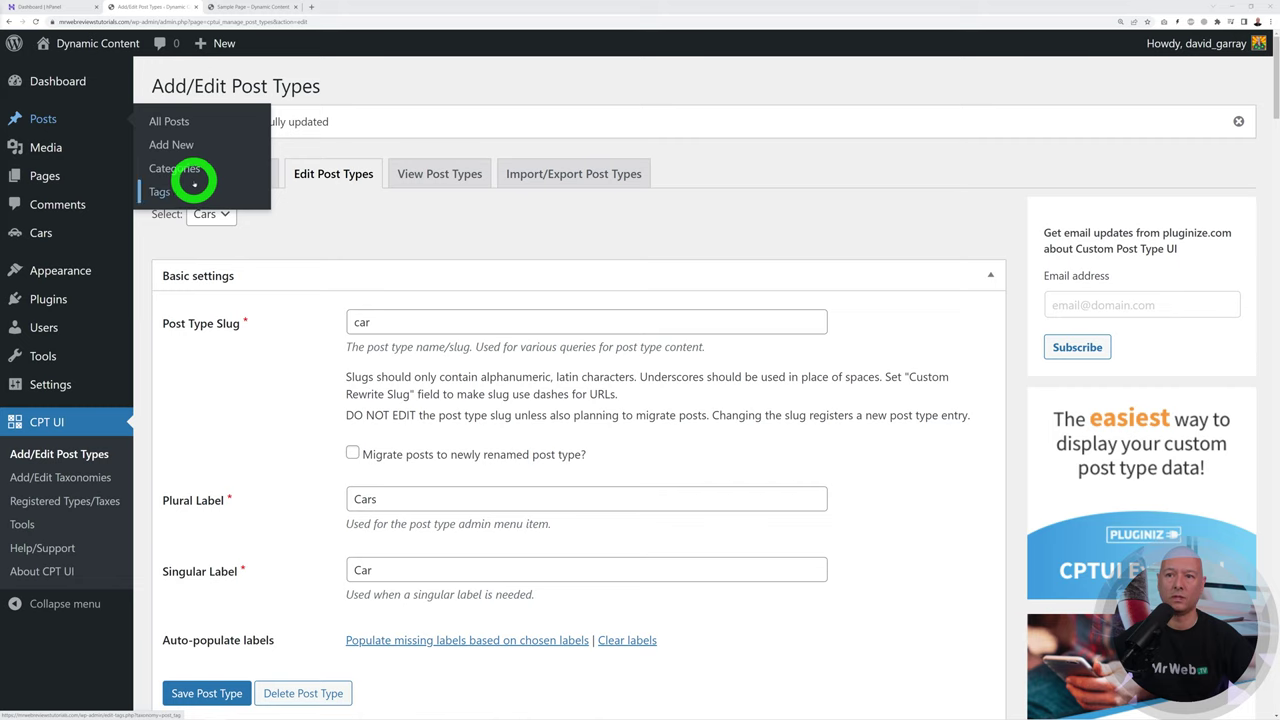
mouse_move(70, 240)
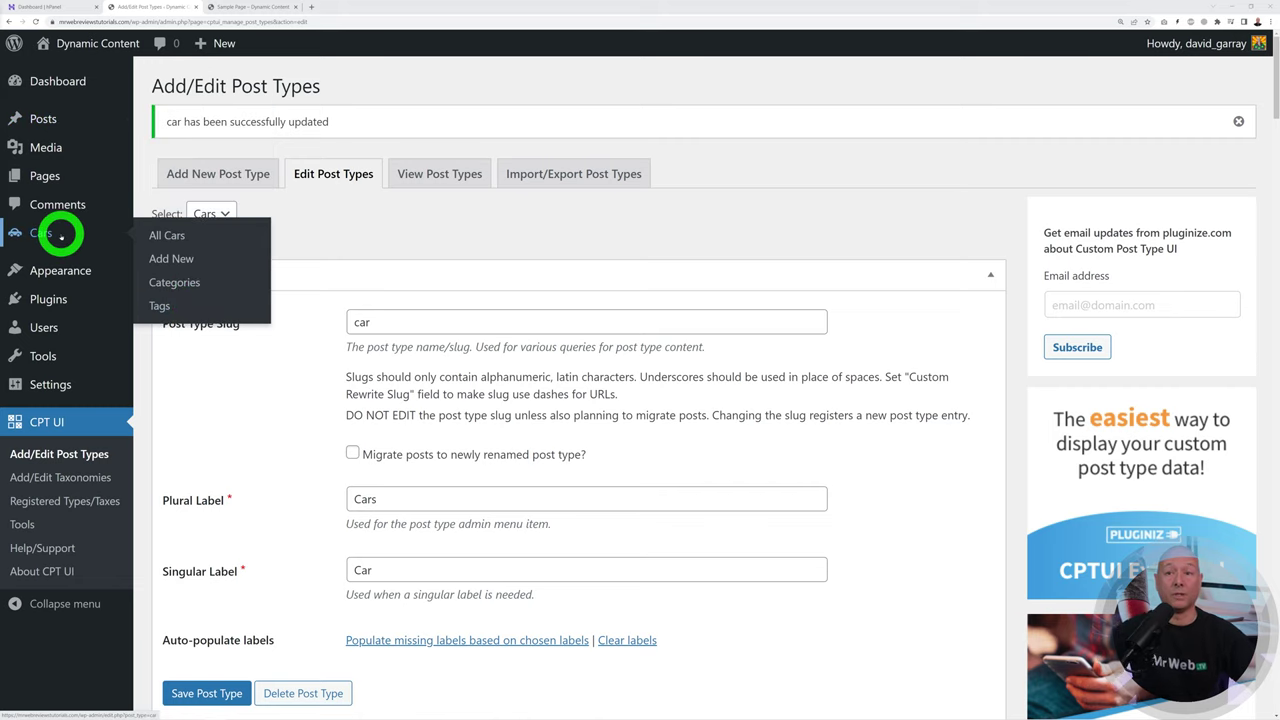
click(61, 236)
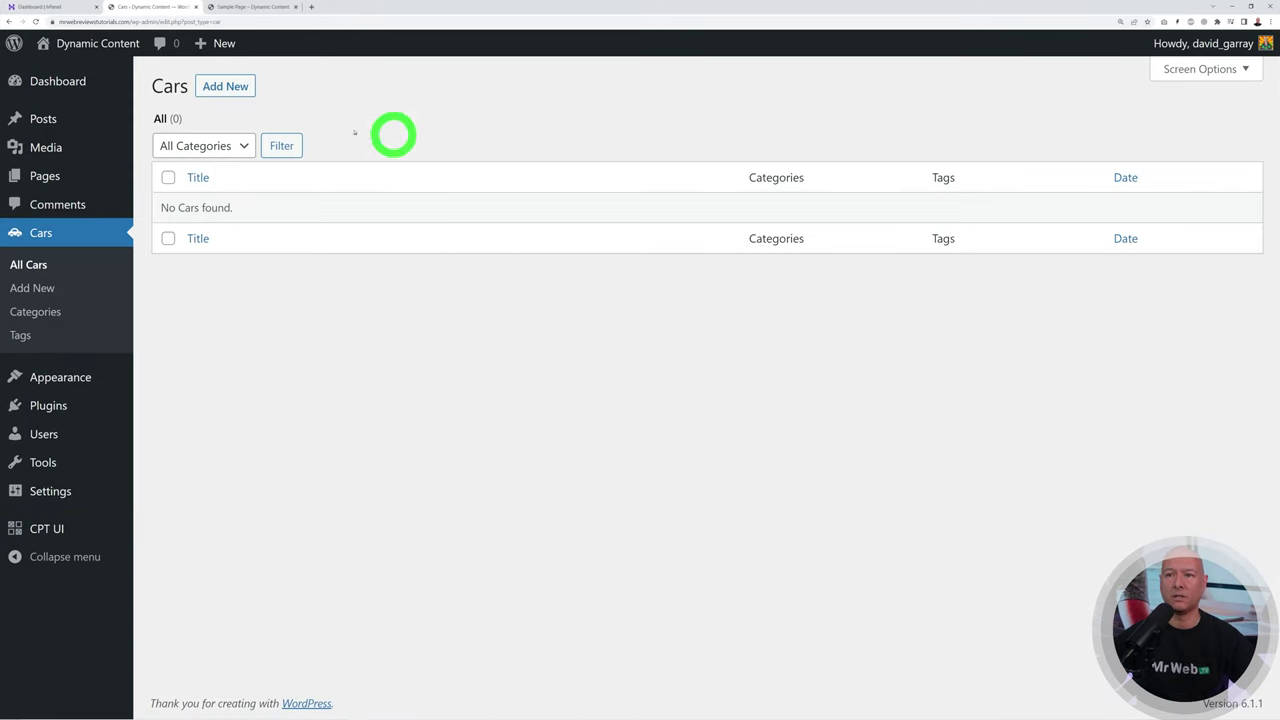
click(226, 86)
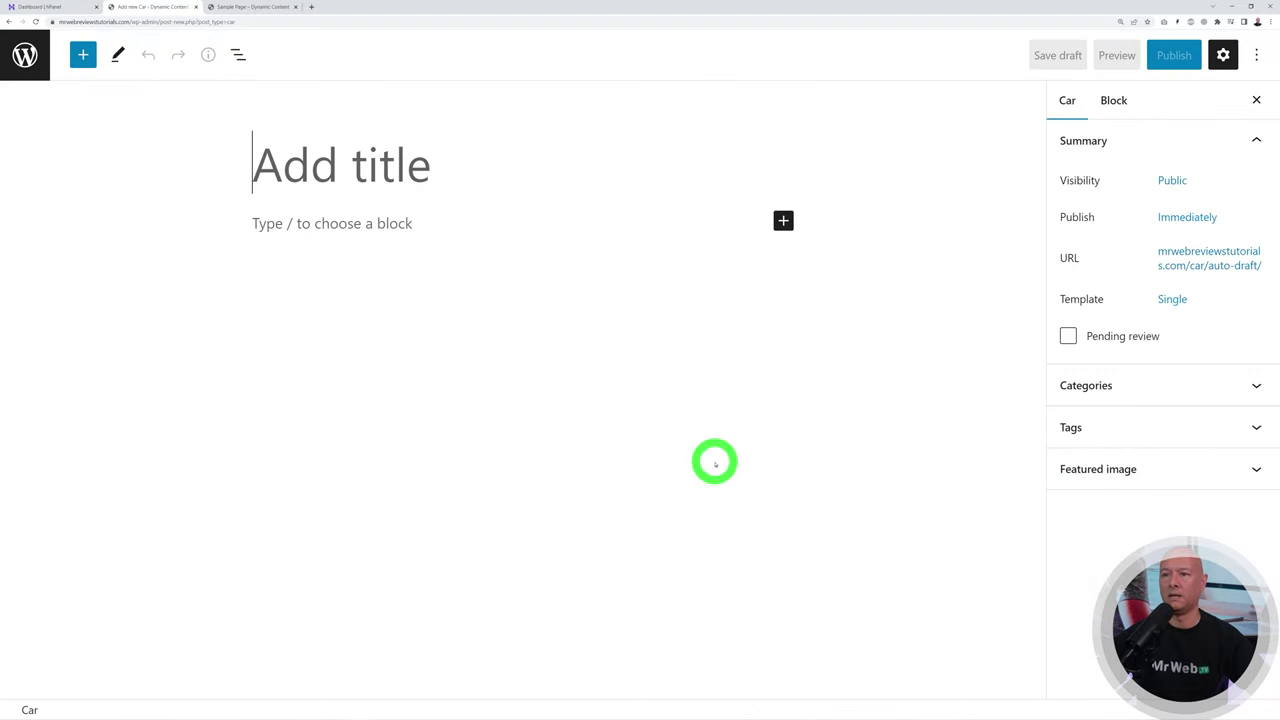
Step: Leave the empty car entry, search the plugin directory for ACF, and install and activate Advanced Custom Fields
click(398, 168)
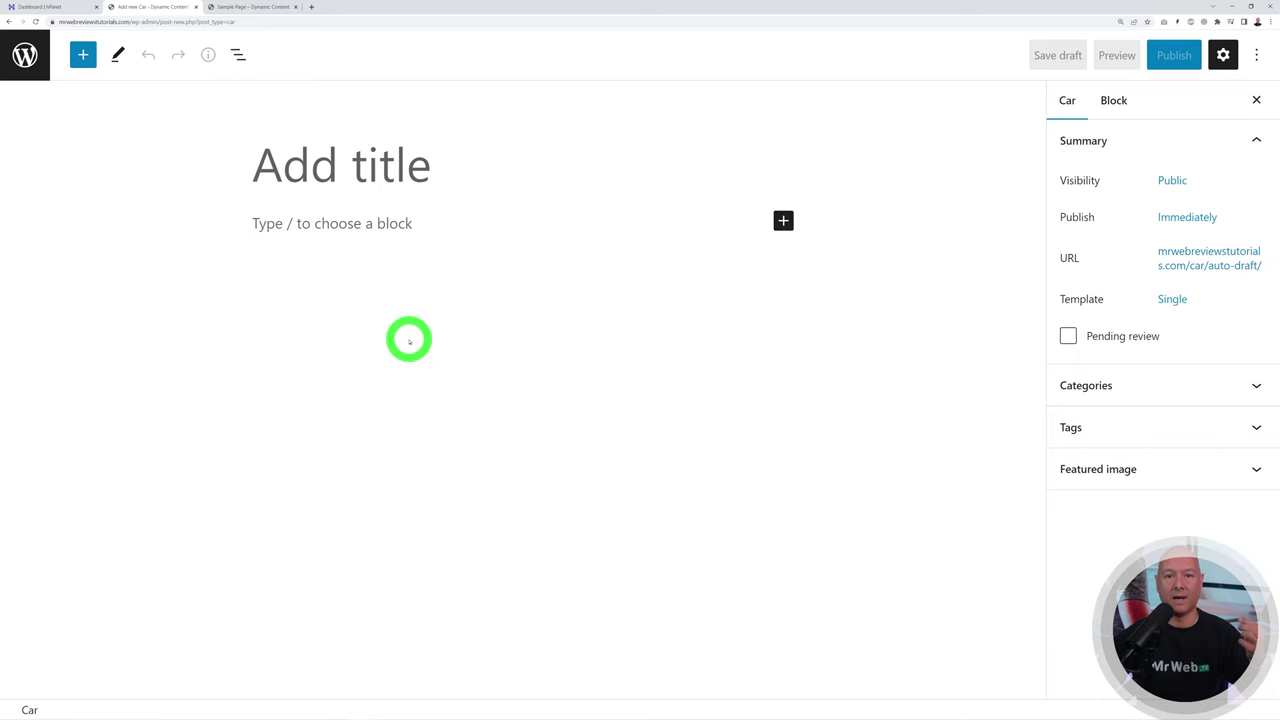
click(30, 57)
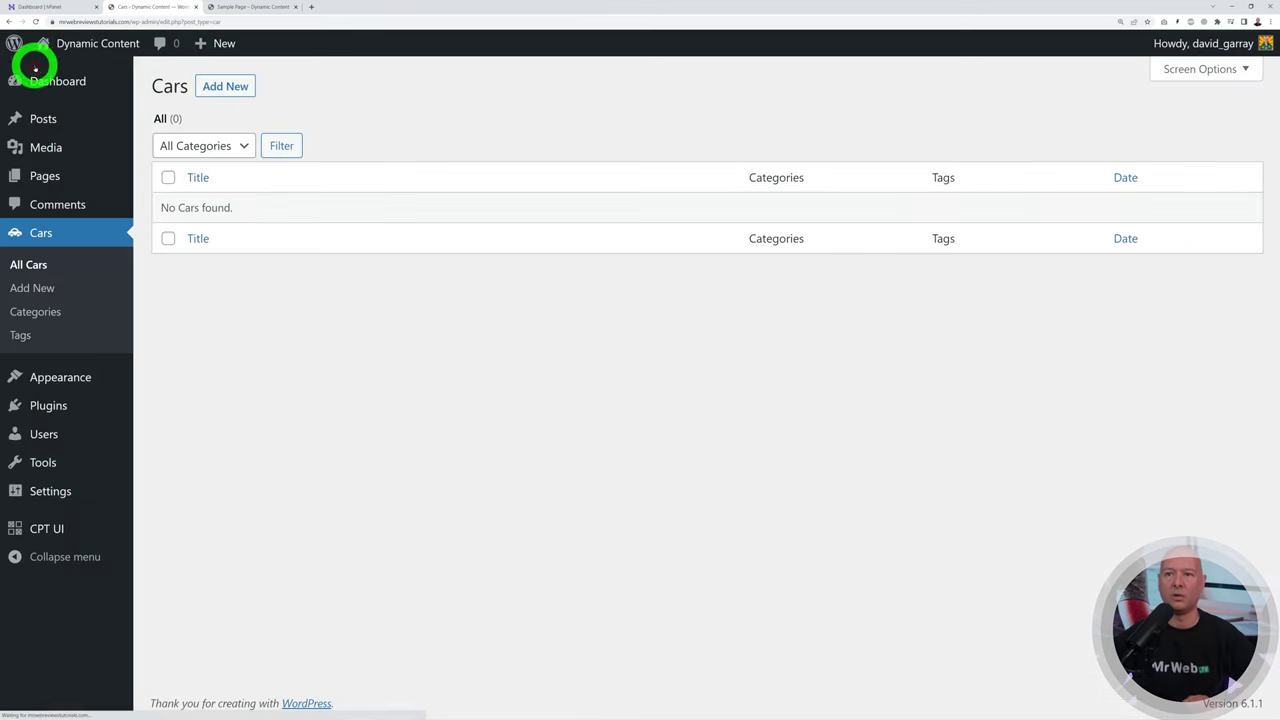
click(48, 405)
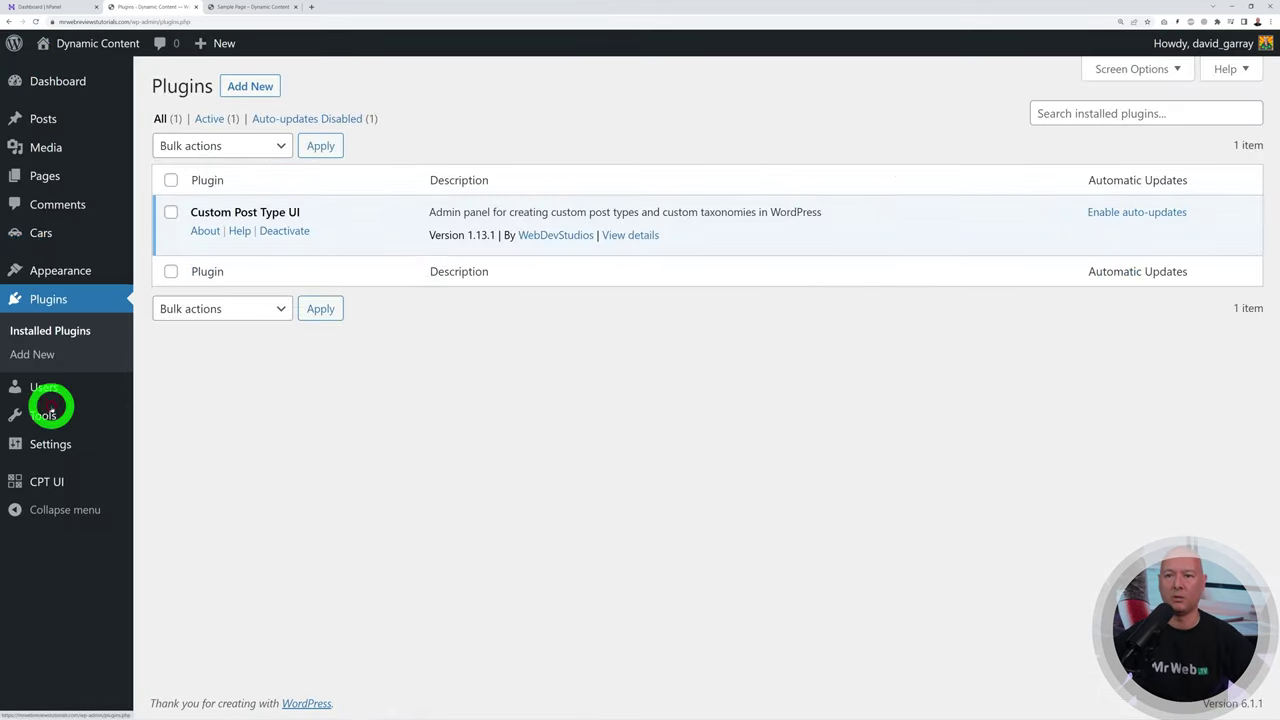
click(252, 88)
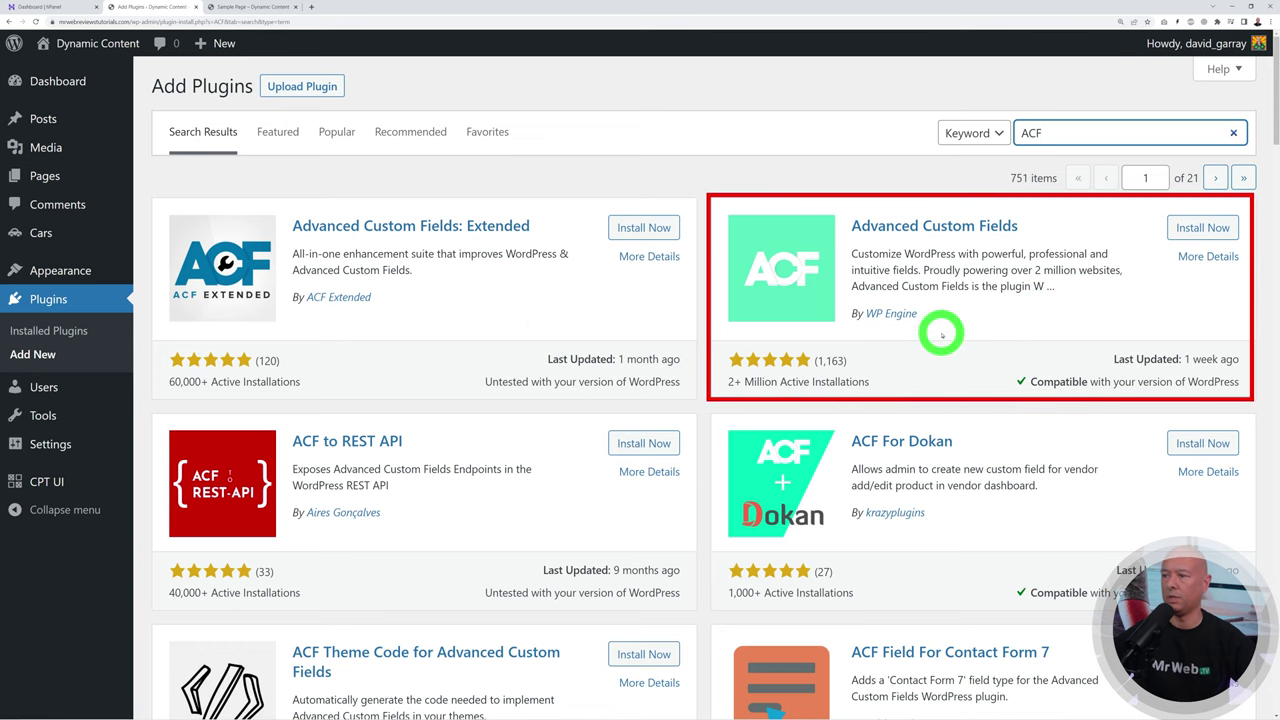
click(1233, 232)
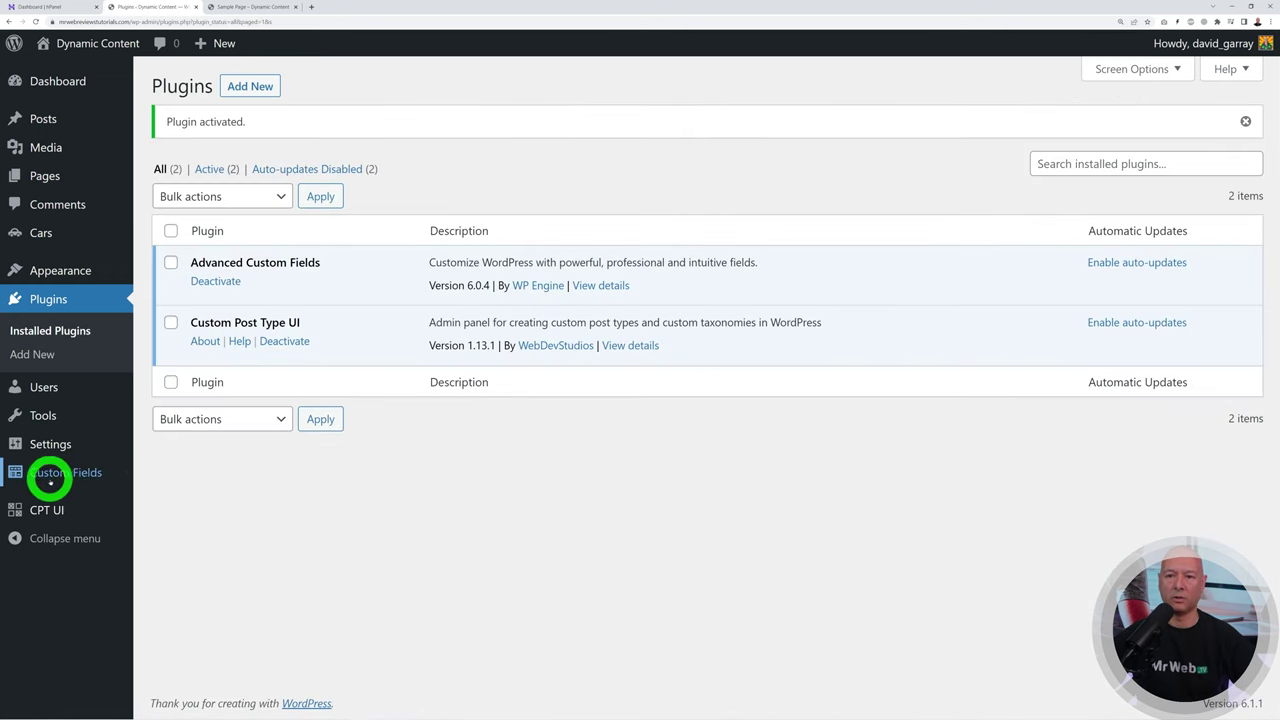
Step: Create a new custom field group named Car Details
click(63, 478)
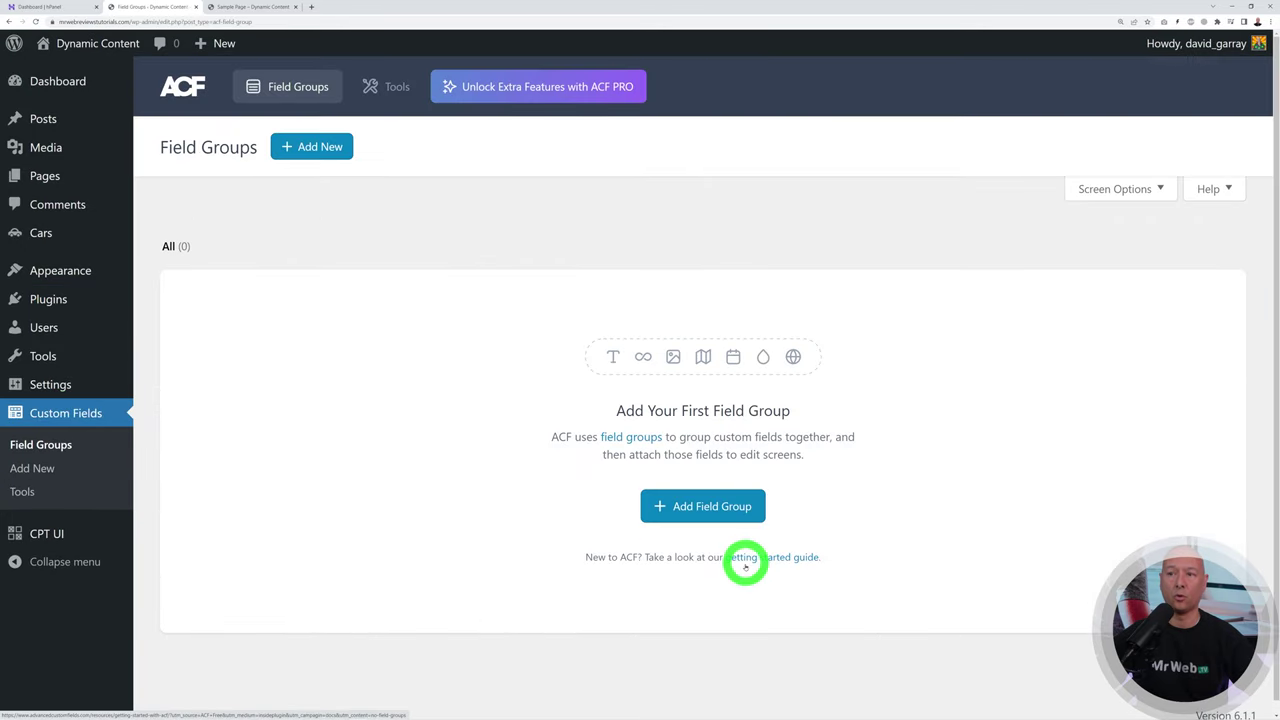
click(719, 508)
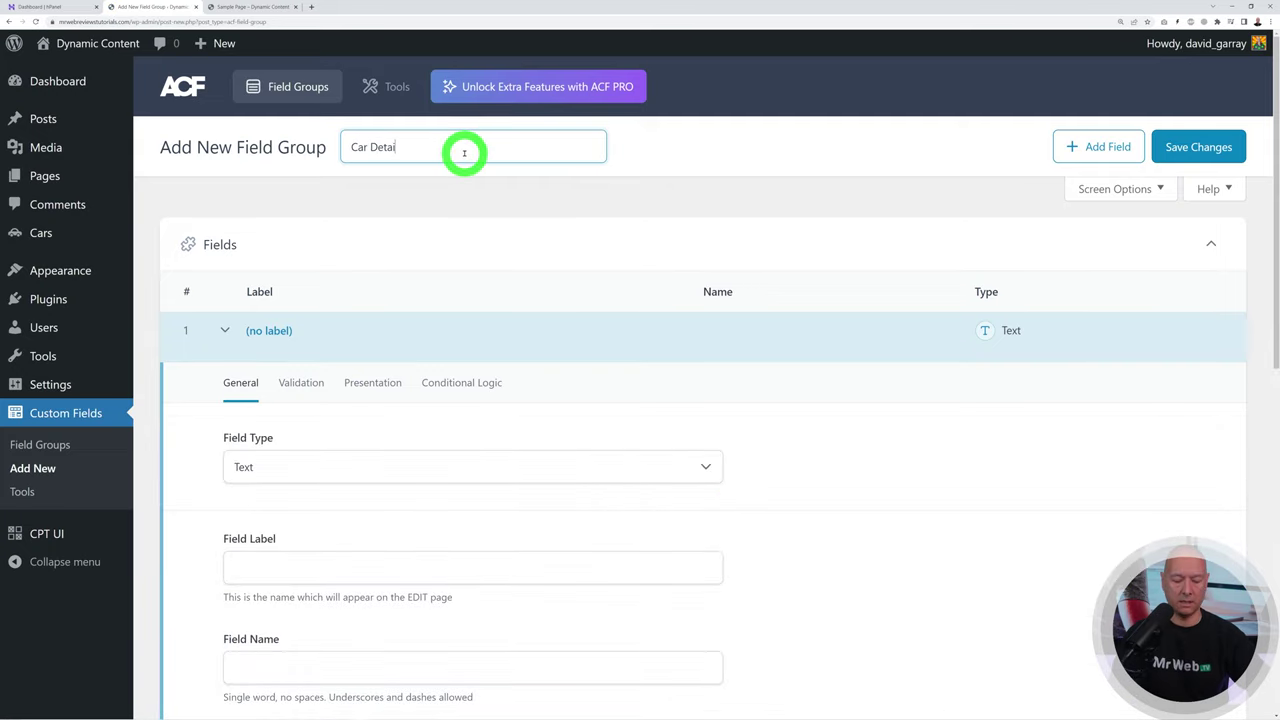
click(551, 209)
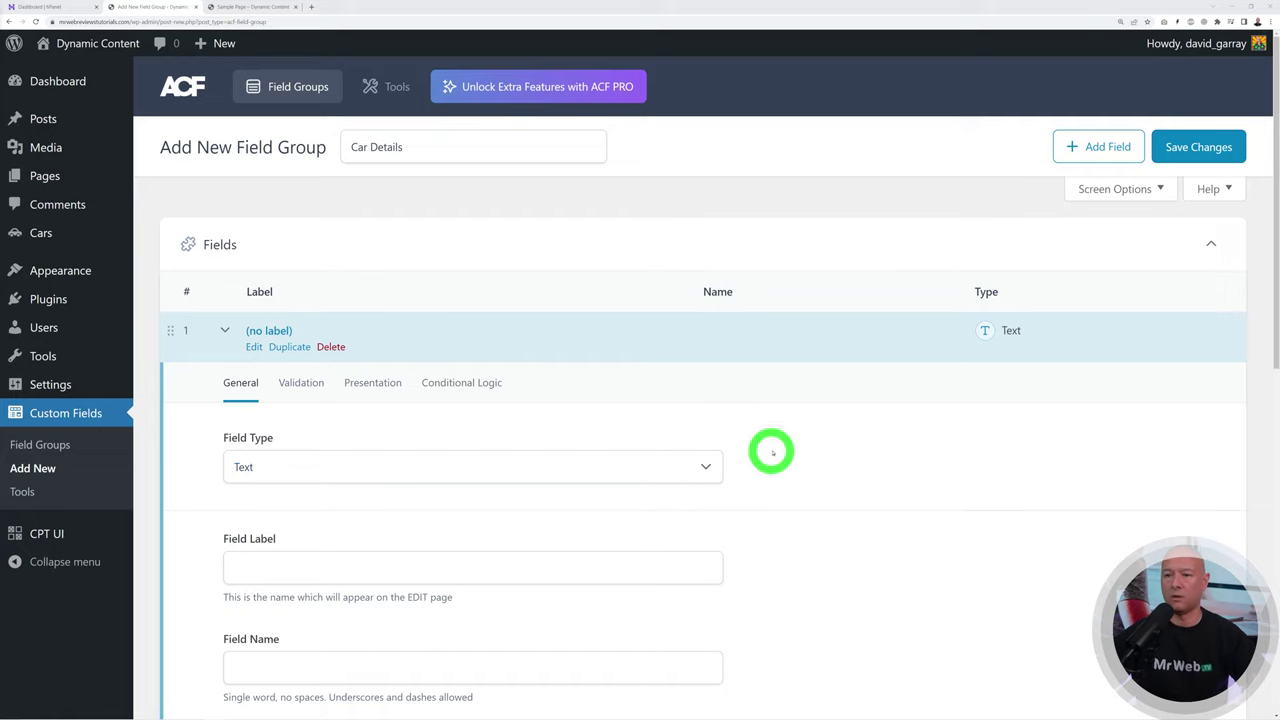
Step: Look through the available field types and set the first field's type to Select
scroll(770, 448, down, 2)
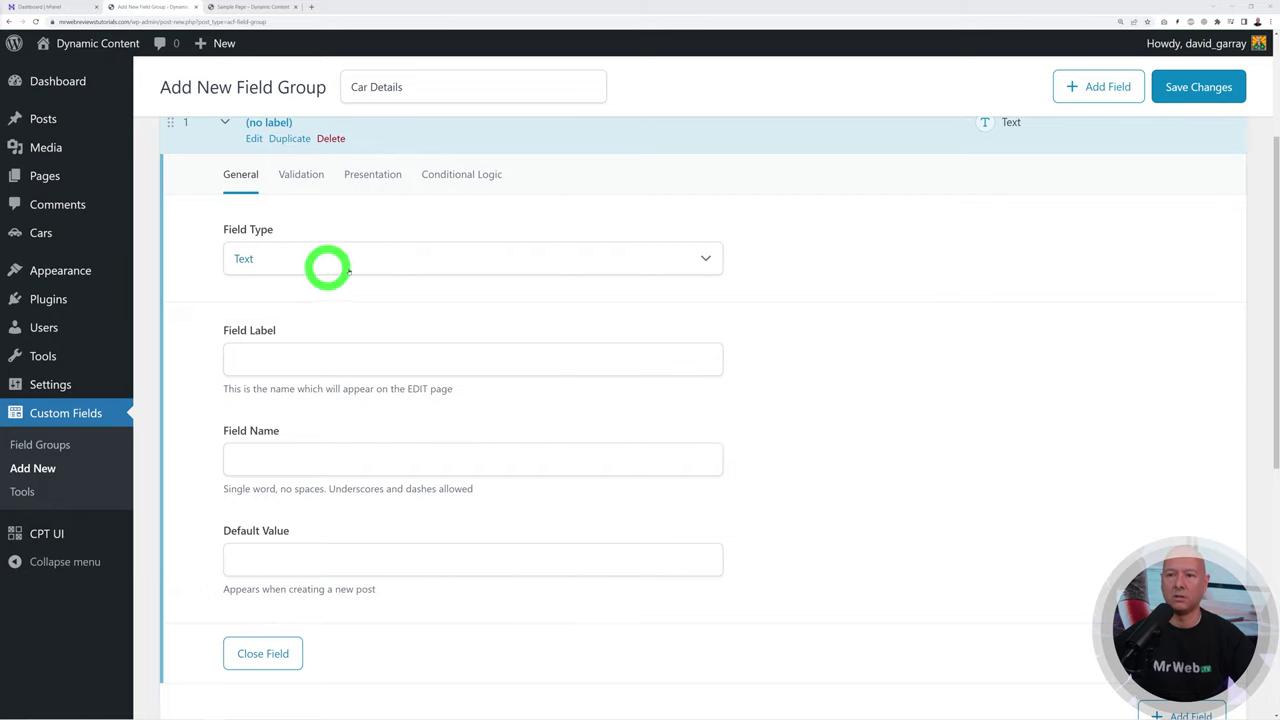
click(703, 260)
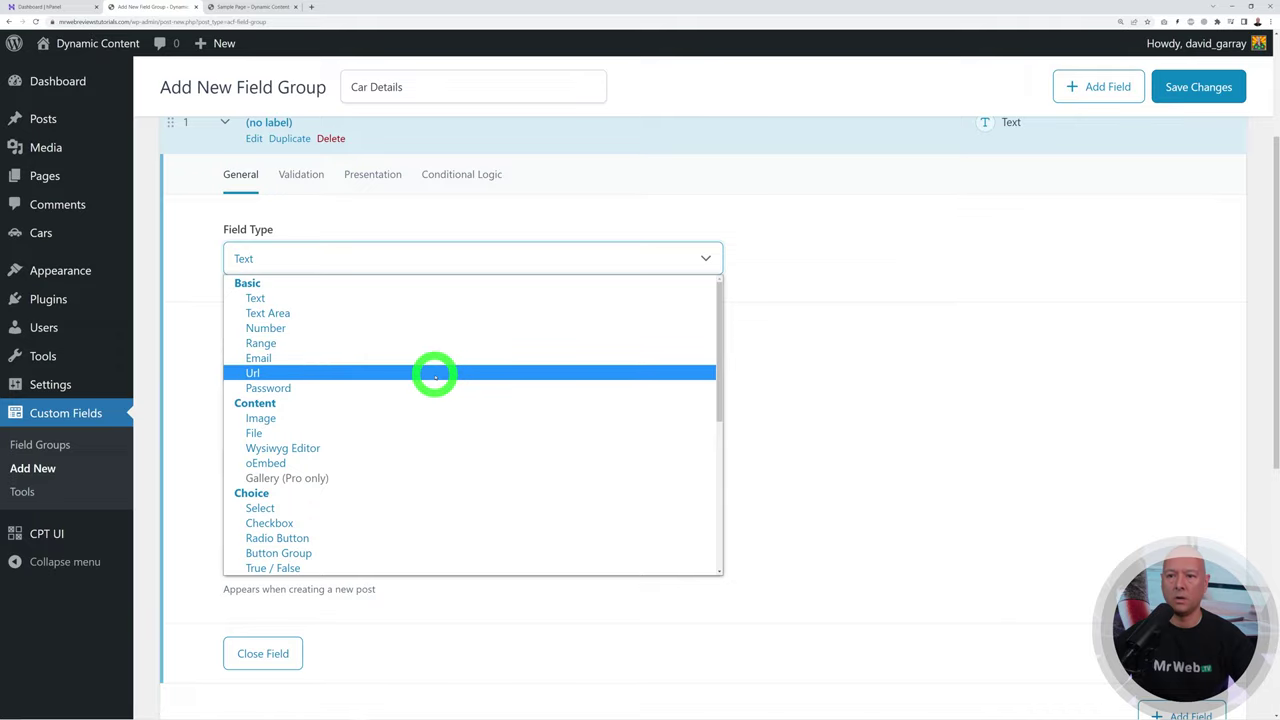
scroll(448, 467, down, 4)
scroll(446, 467, up, 4)
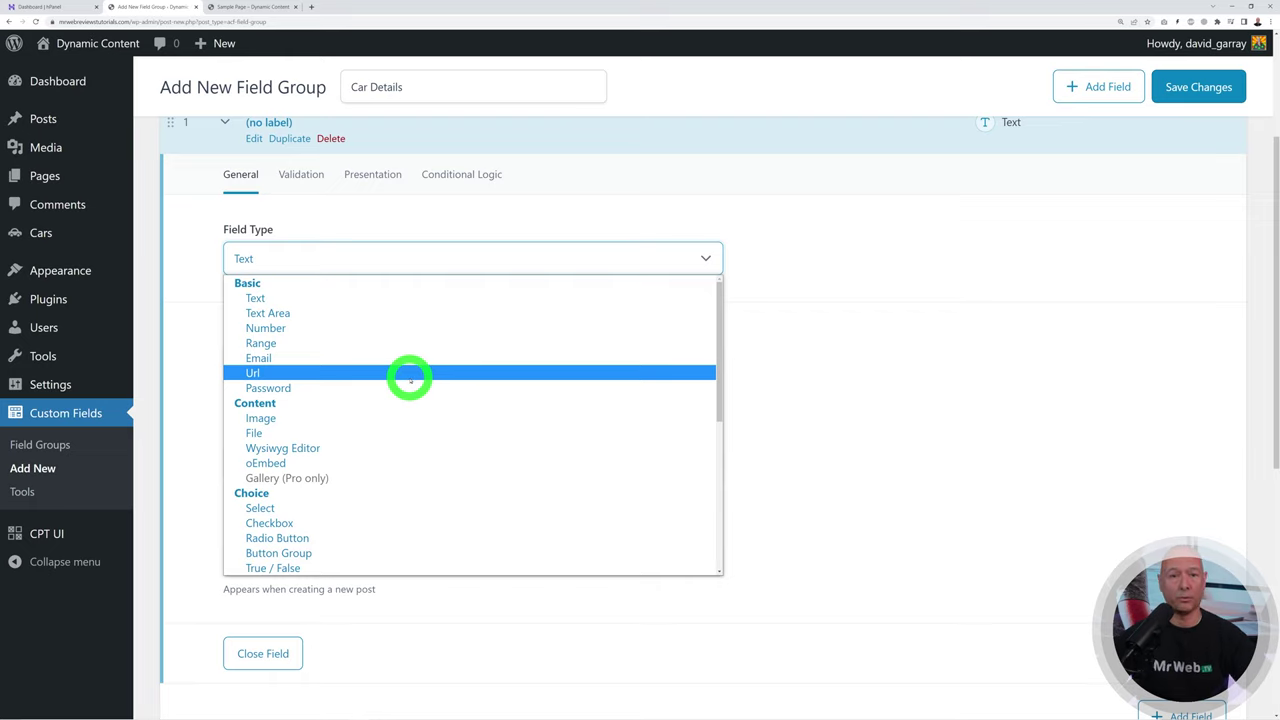
scroll(390, 455, down, 3)
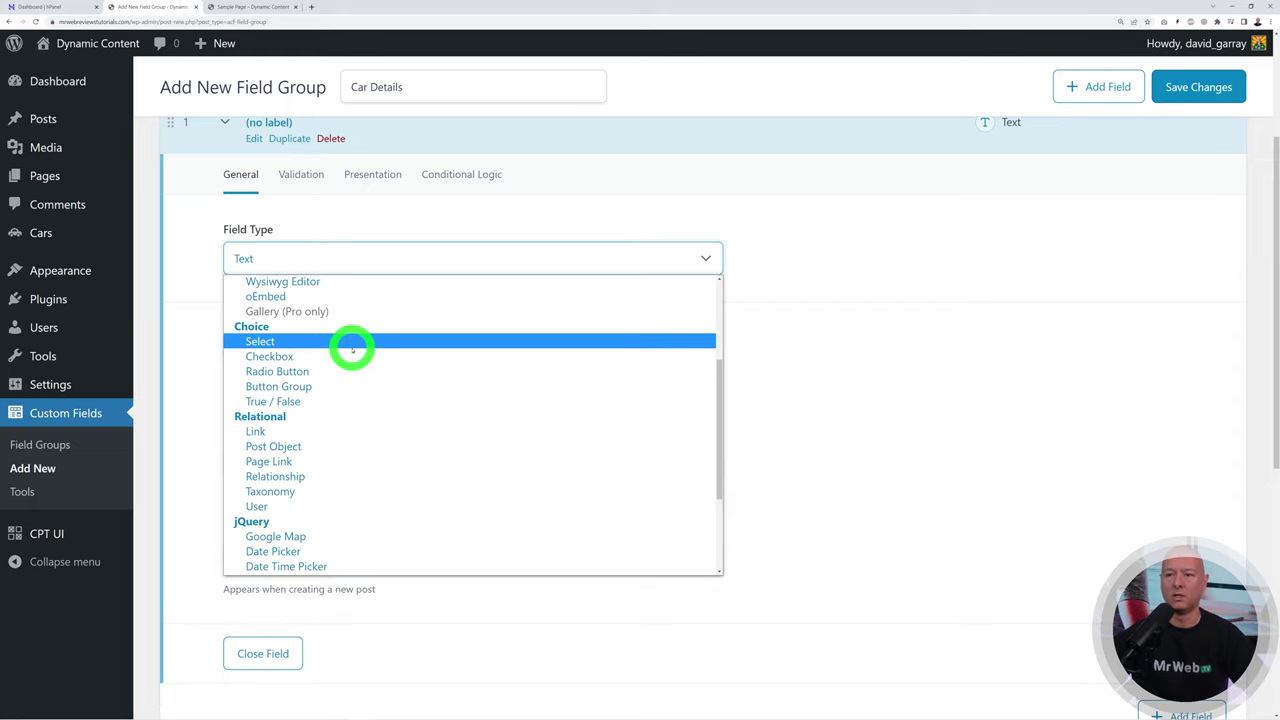
click(318, 342)
Step: Label the first field Manufacturer and let its field name fill in from the label
click(352, 360)
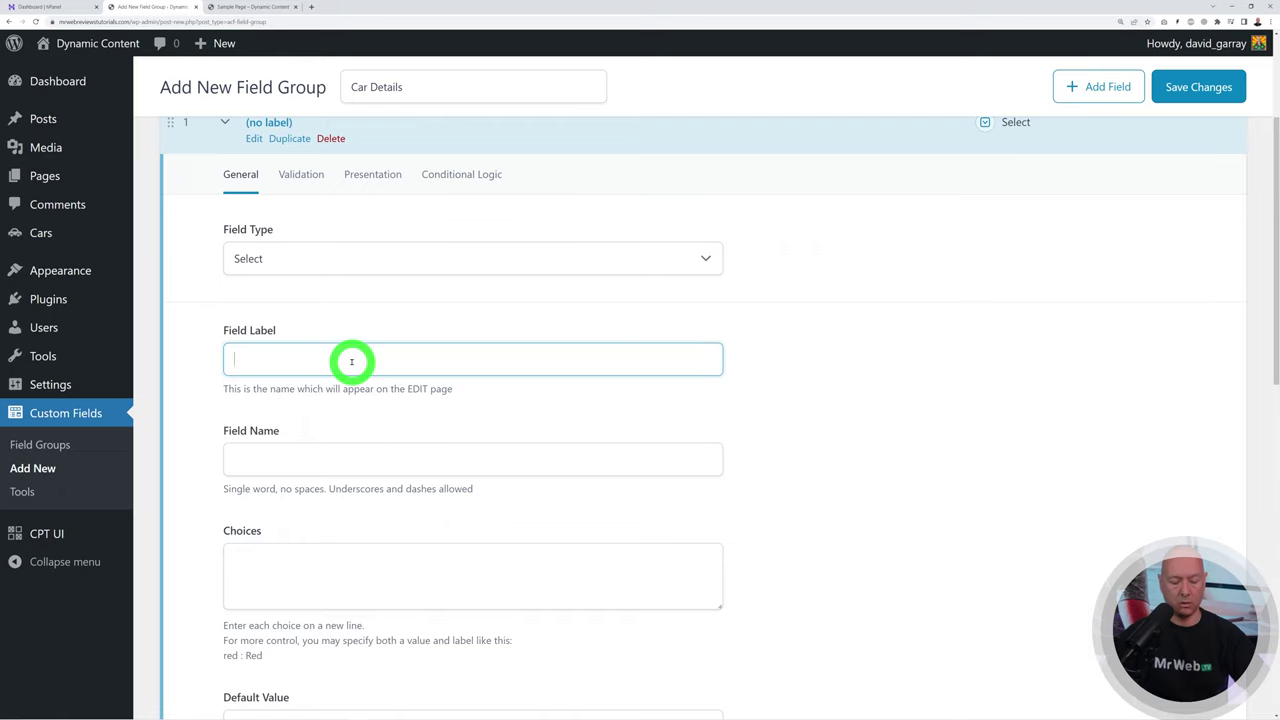
text(Manufacturer)
click(790, 440)
scroll(820, 423, down, 1)
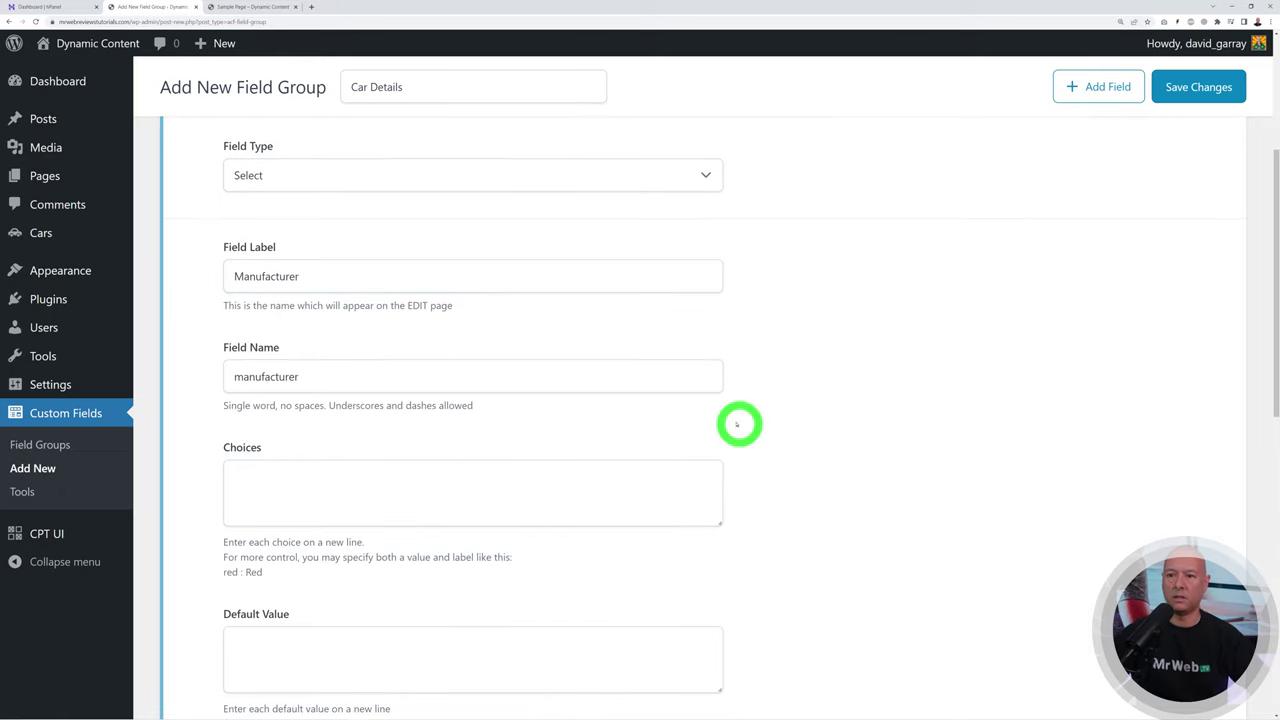
scroll(757, 400, down, 1)
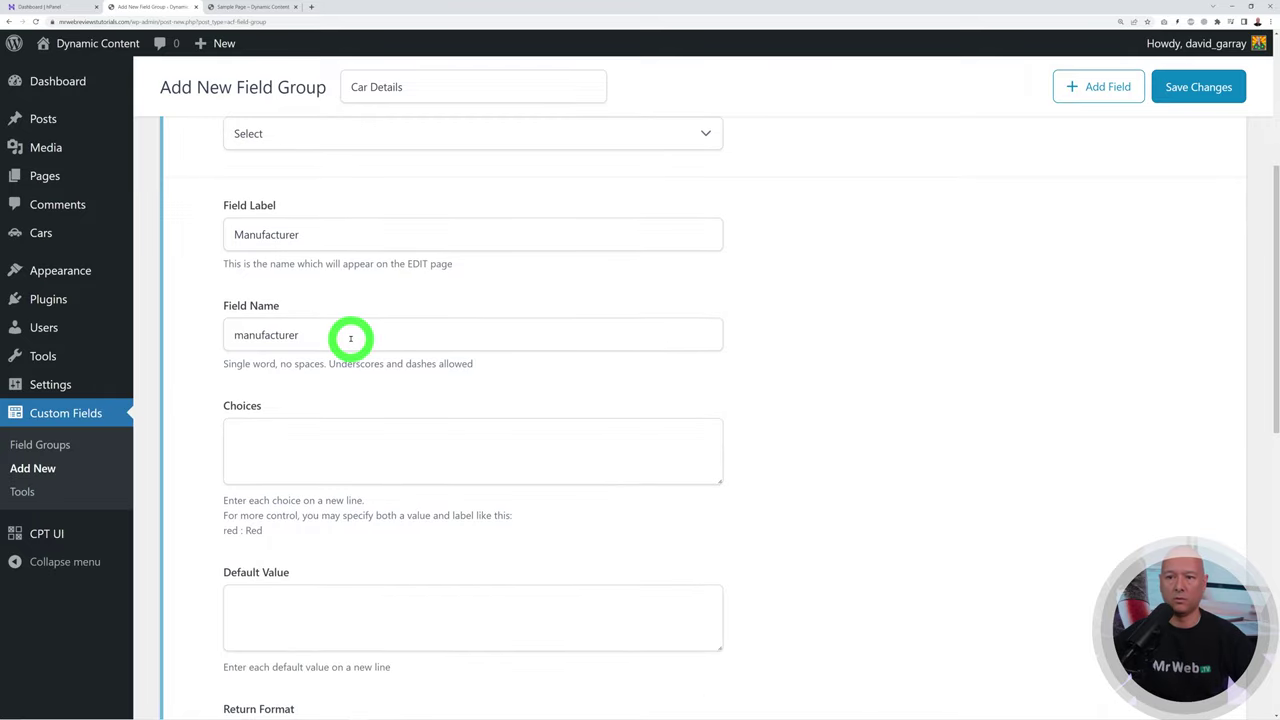
Step: Enter the Manufacturer choices audi : Audi, bmw : BMW, mercedes : Mercedes, porsche : Porsche and vw : VW, and close the field
scroll(940, 426, down, 3)
click(546, 341)
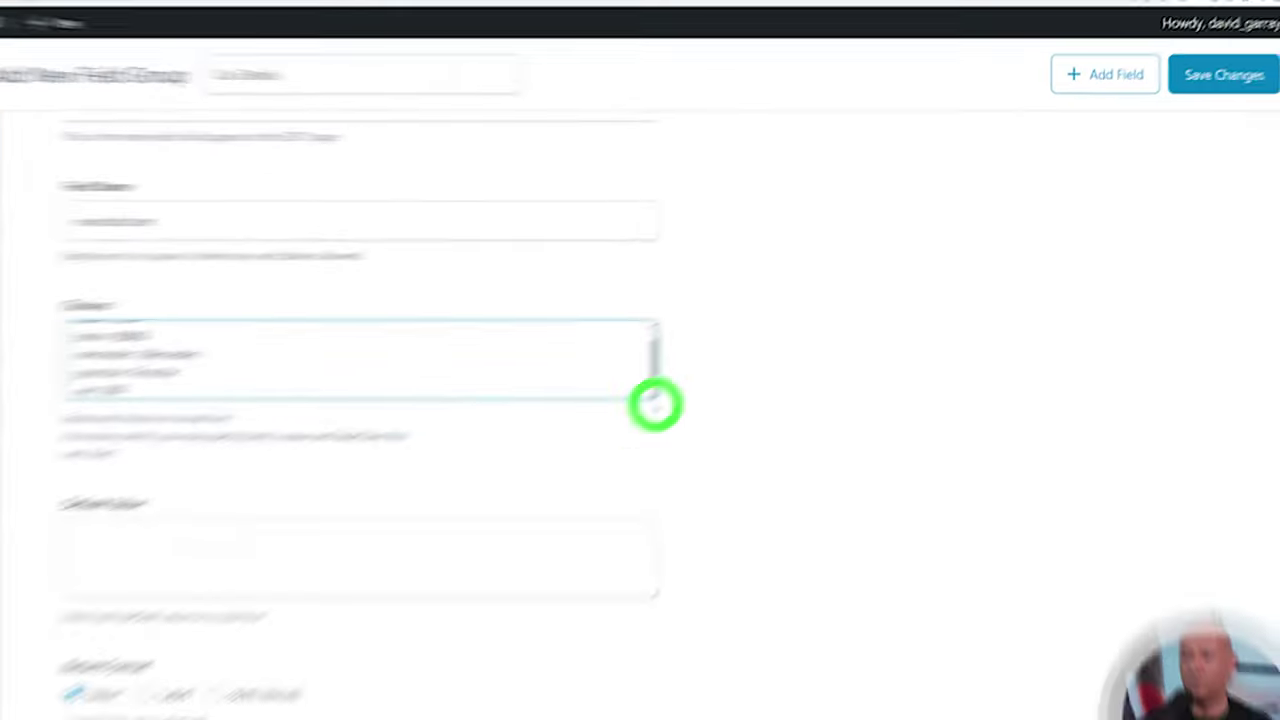
drag(717, 354, 722, 394)
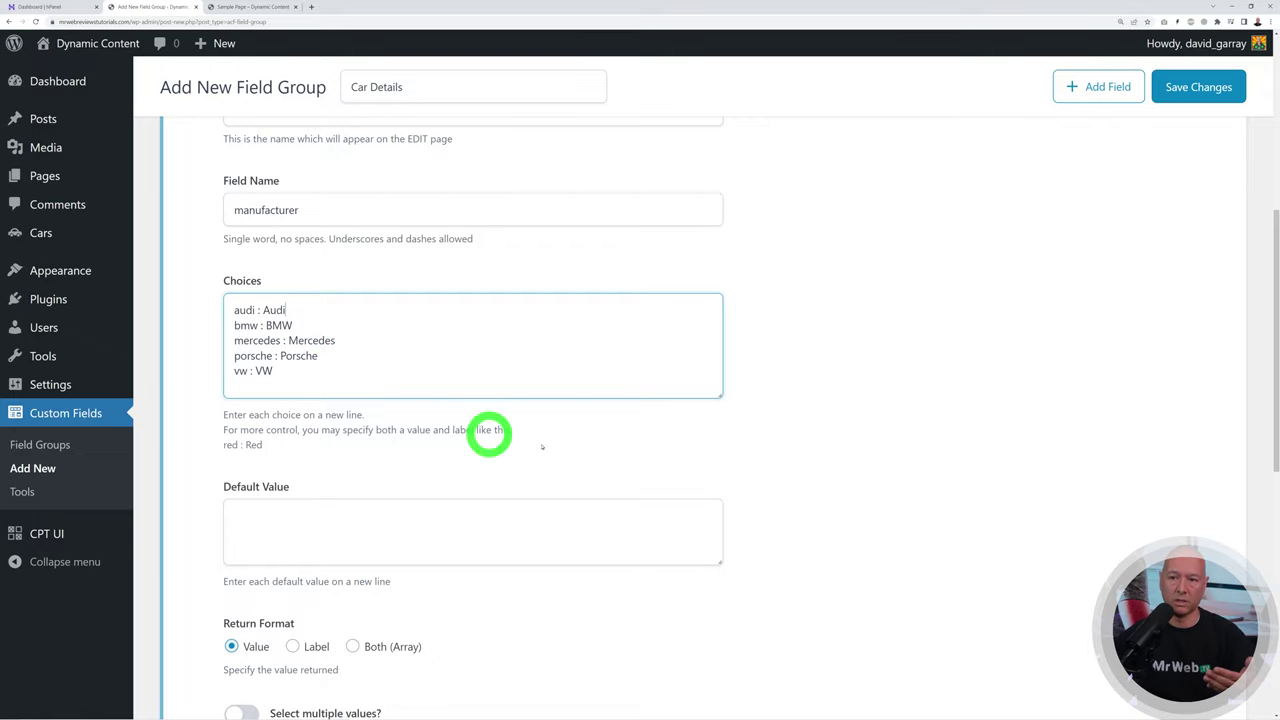
scroll(780, 366, down, 3)
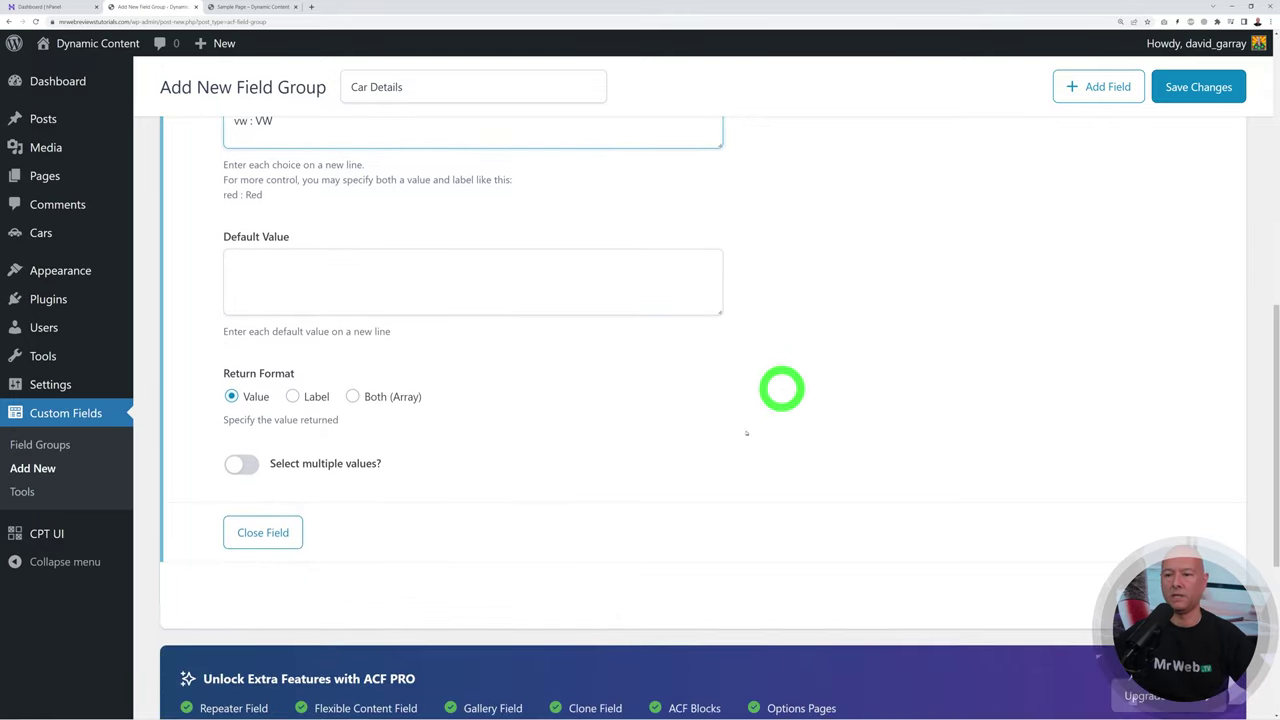
click(263, 530)
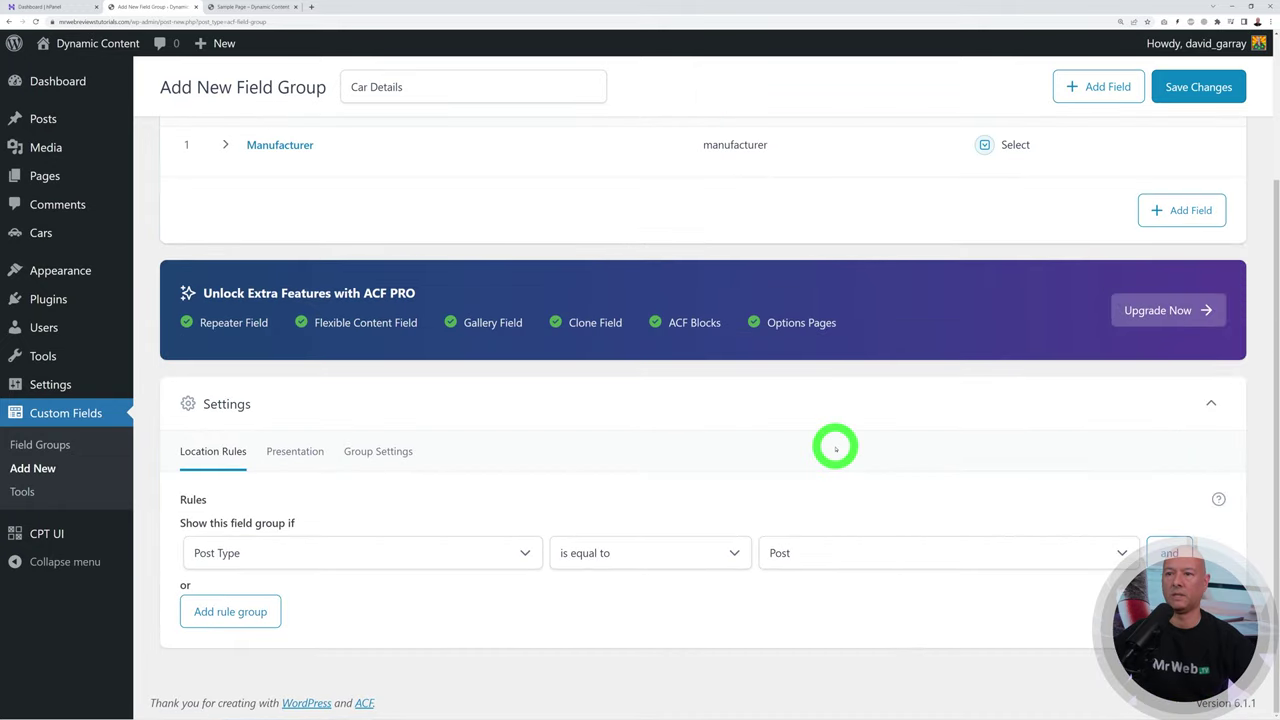
Step: Add a second field of type Text labelled Engine Size to the group and close it
scroll(836, 446, up, 2)
click(1176, 340)
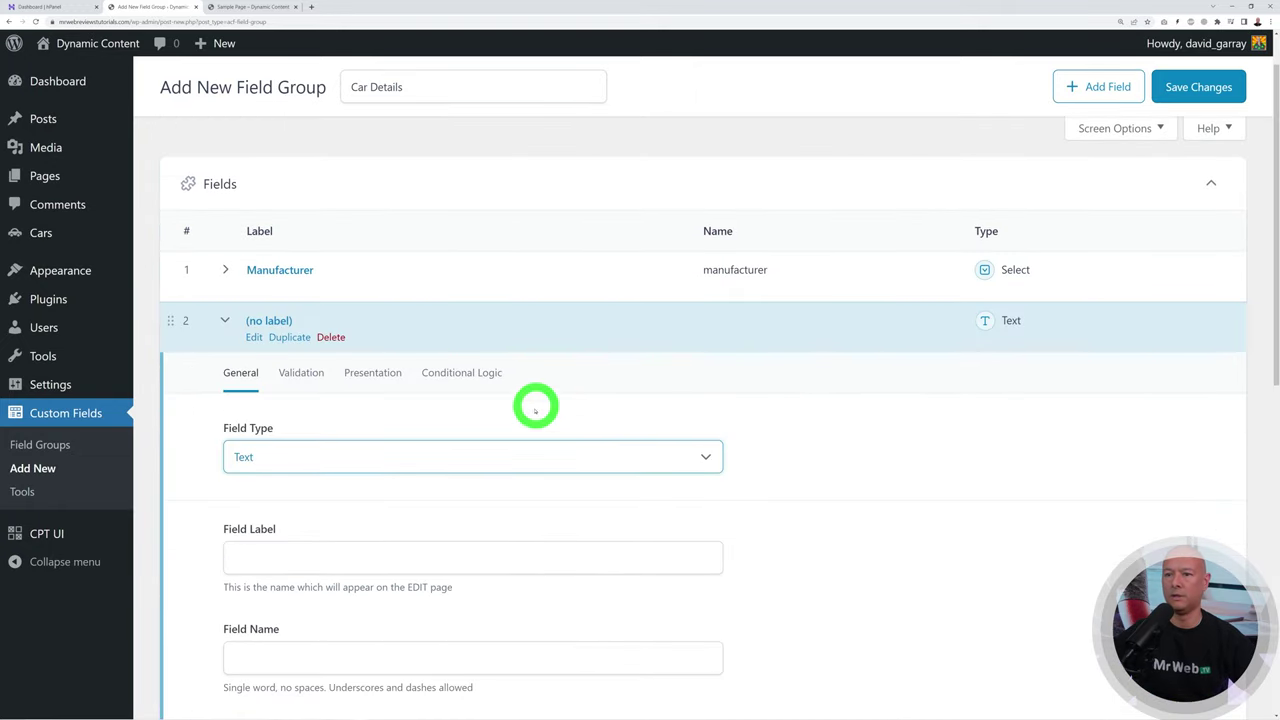
click(708, 458)
click(708, 458)
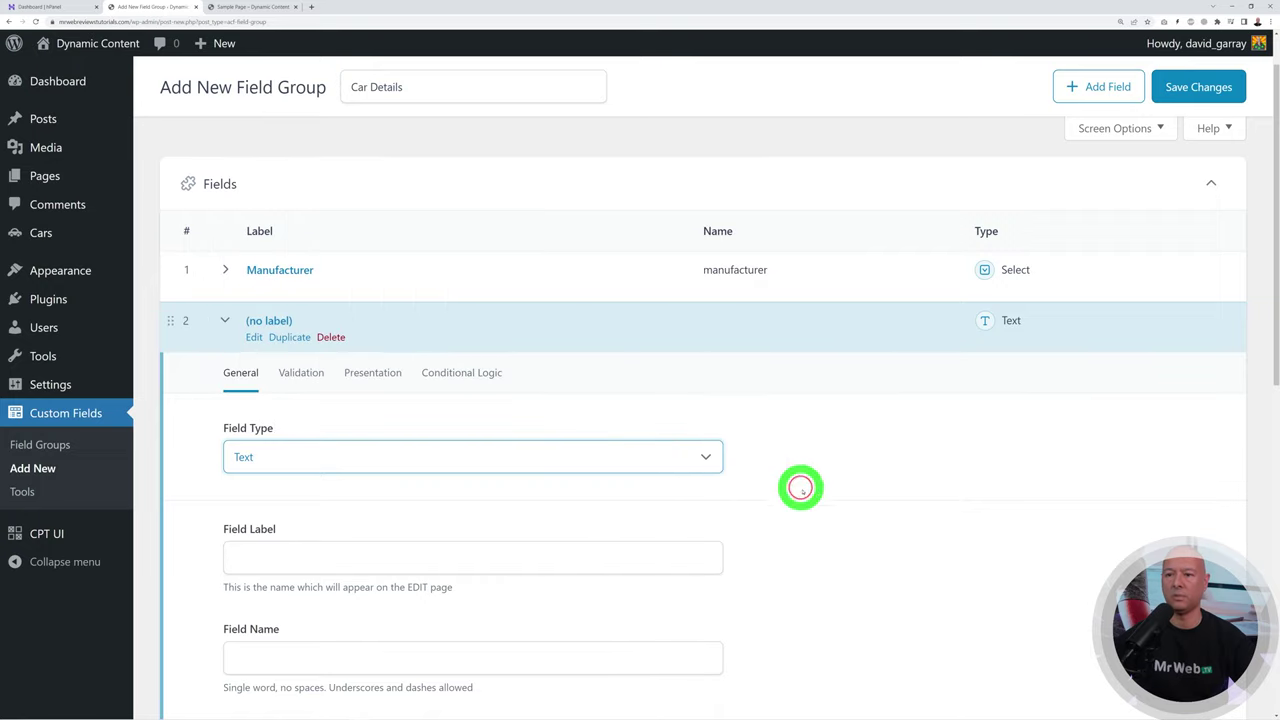
scroll(800, 486, down, 1)
scroll(700, 450, down, 2)
click(522, 394)
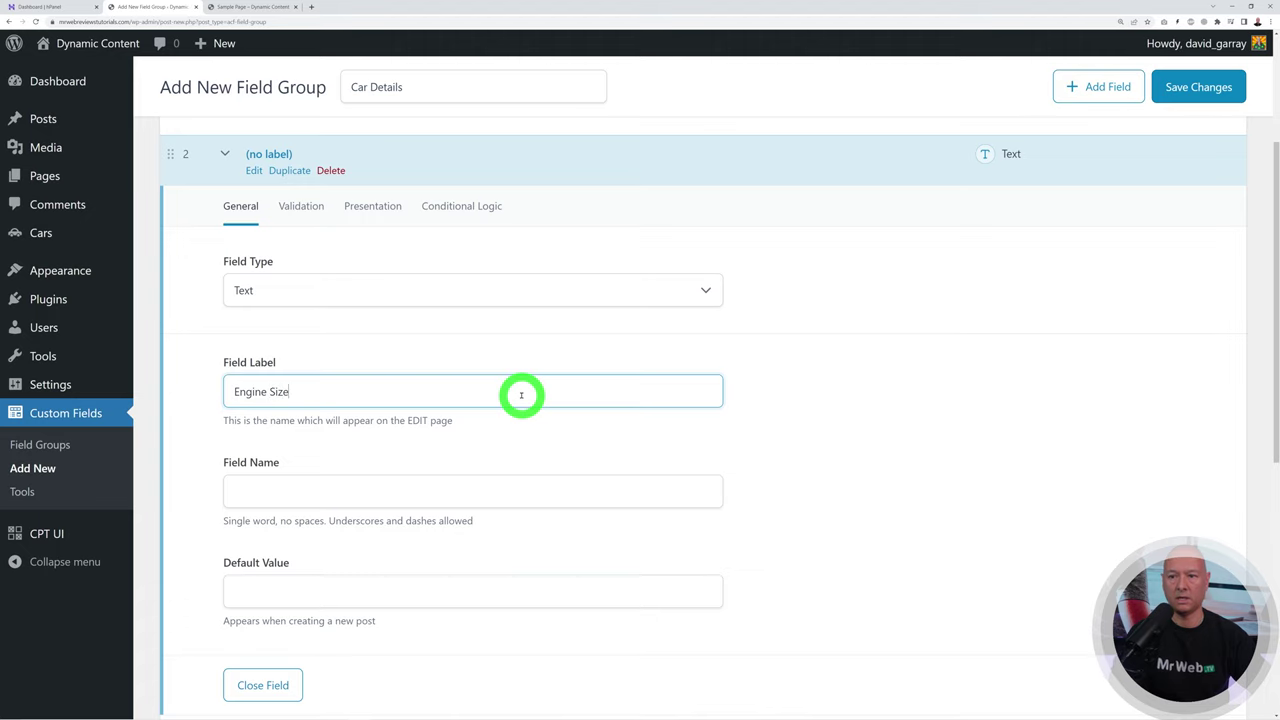
click(792, 492)
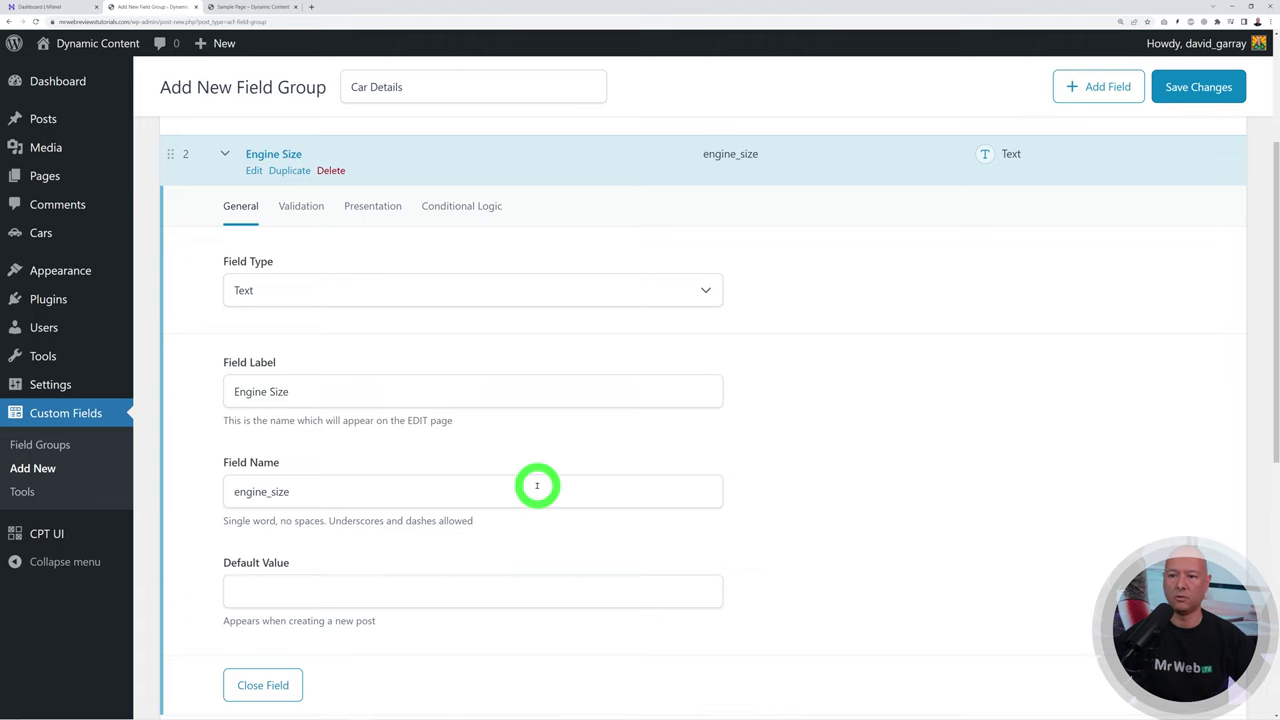
scroll(575, 484, down, 1)
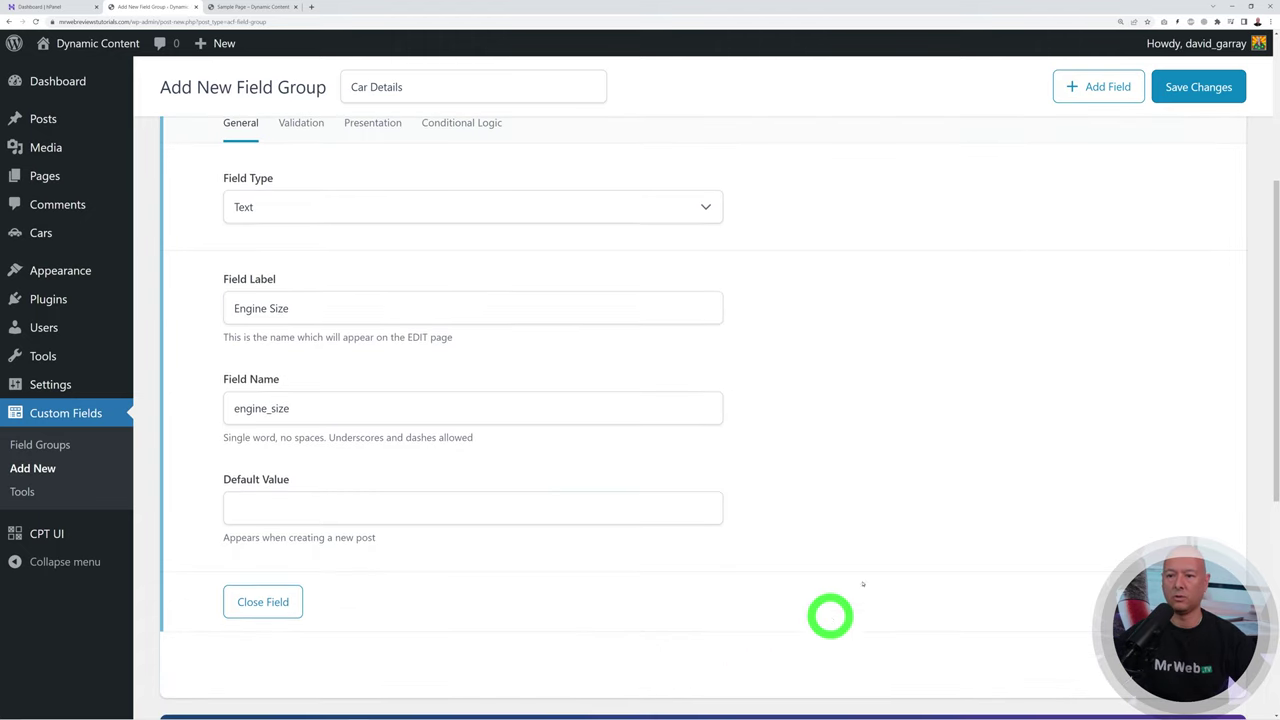
click(265, 602)
Step: Add a third field to the group and set its type to Color Picker
scroll(450, 455, up, 1)
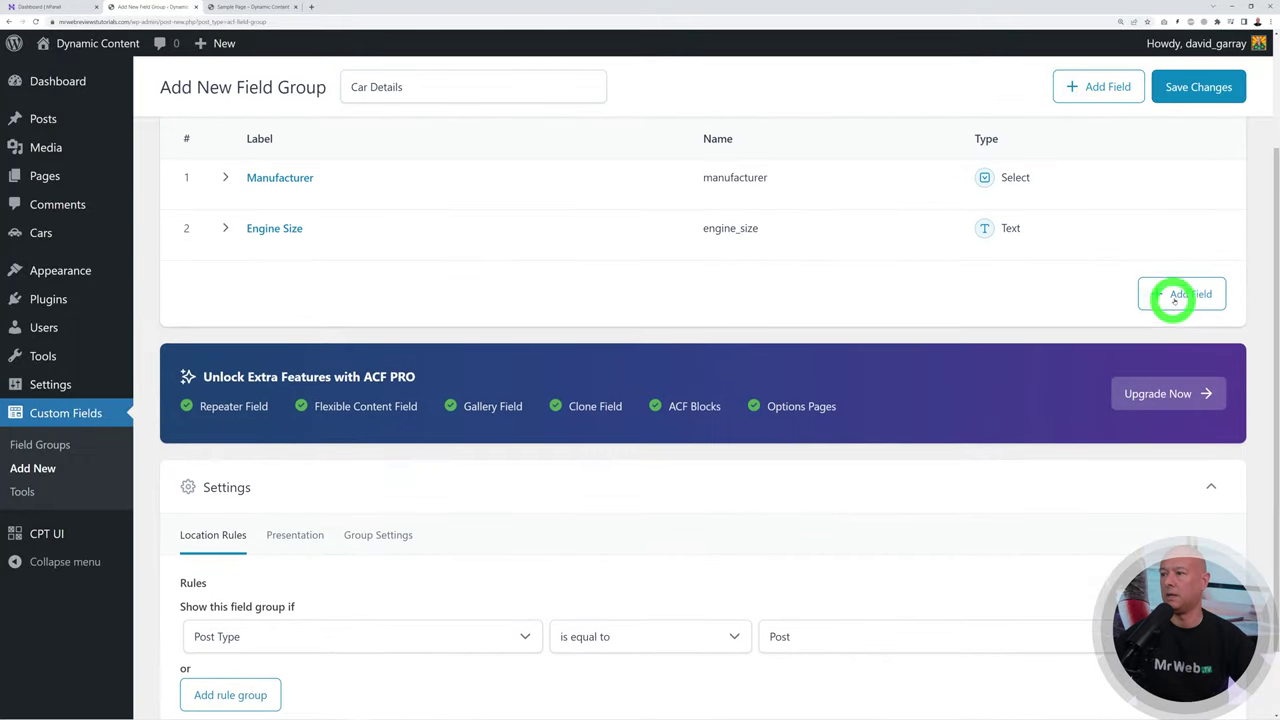
click(1174, 298)
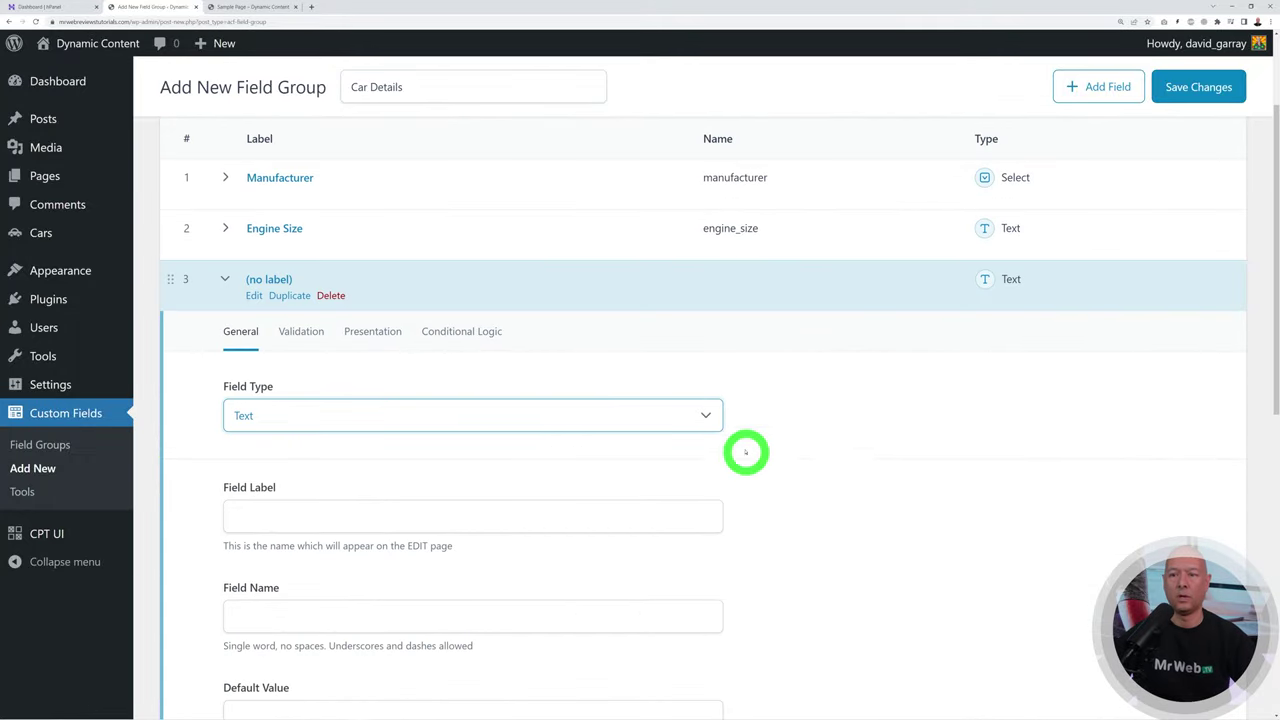
click(712, 416)
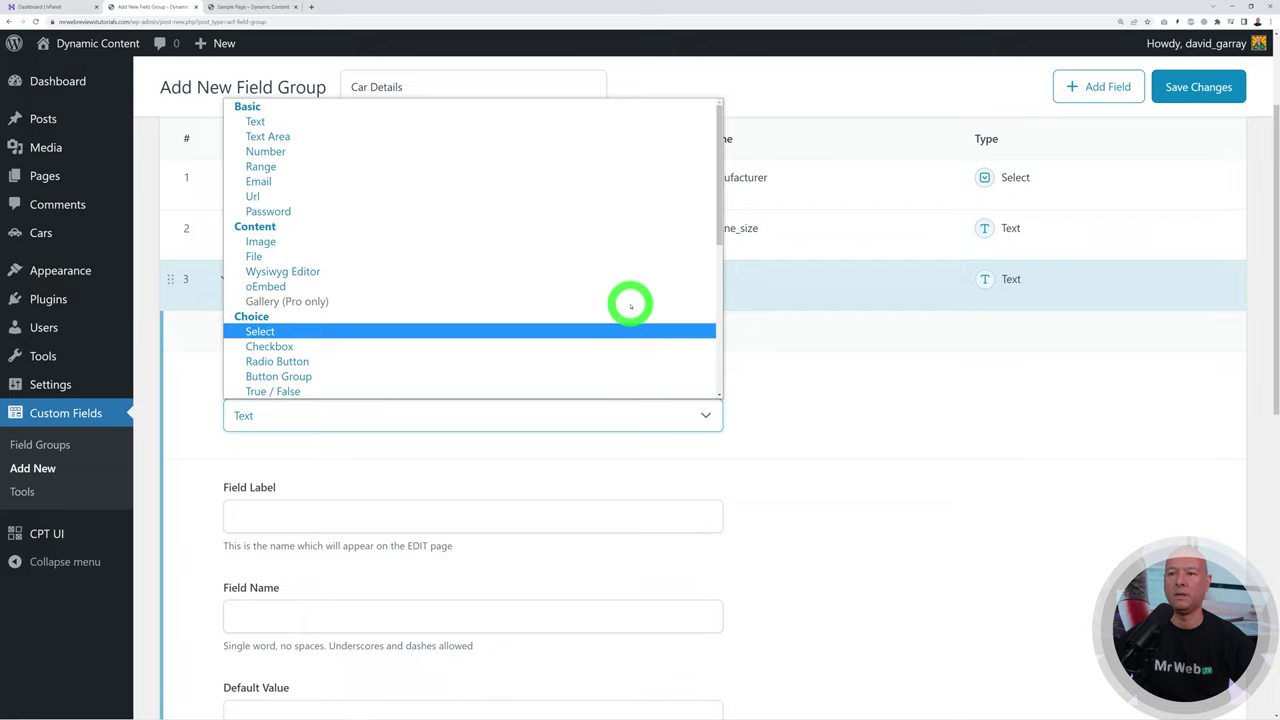
scroll(478, 295, down, 3)
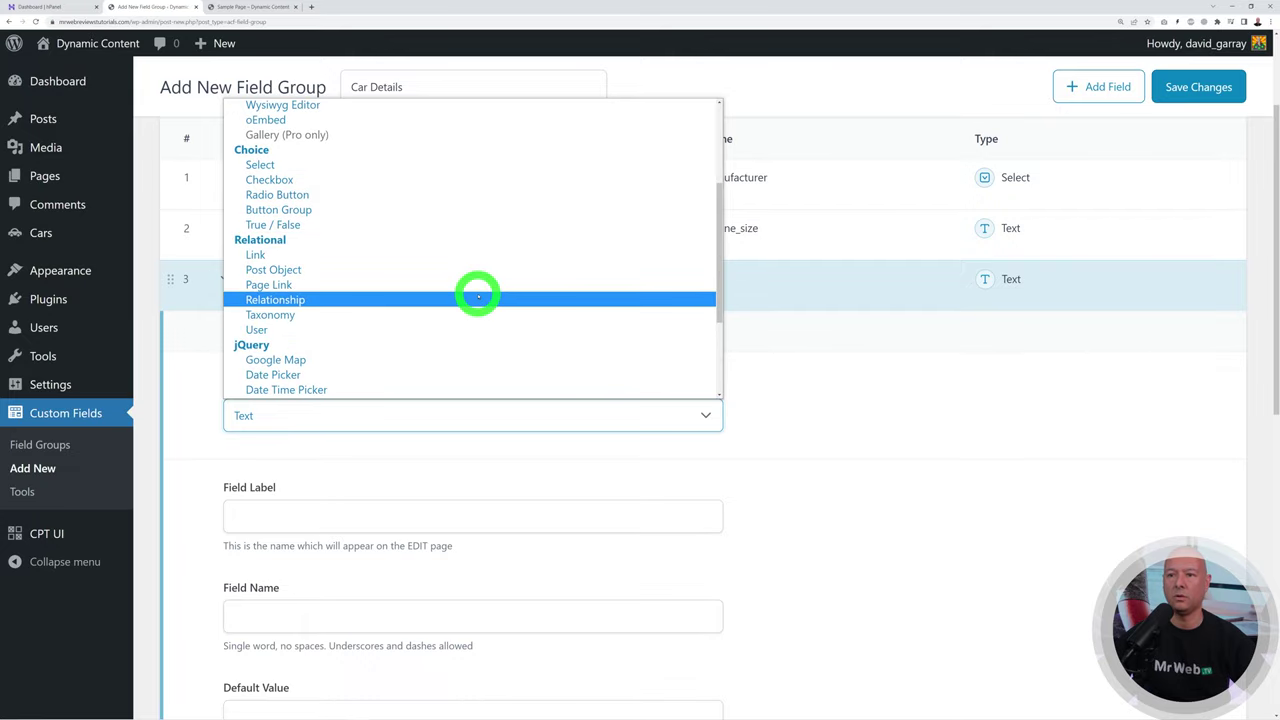
scroll(500, 333, down, 2)
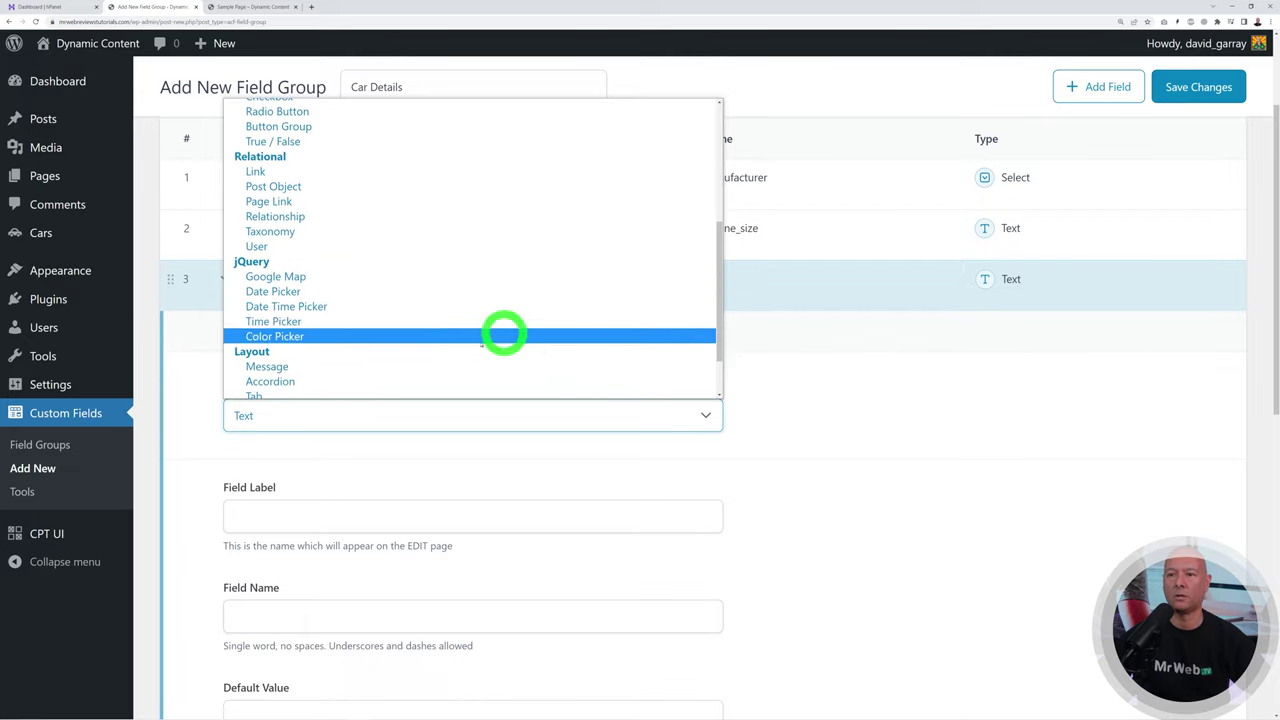
click(341, 337)
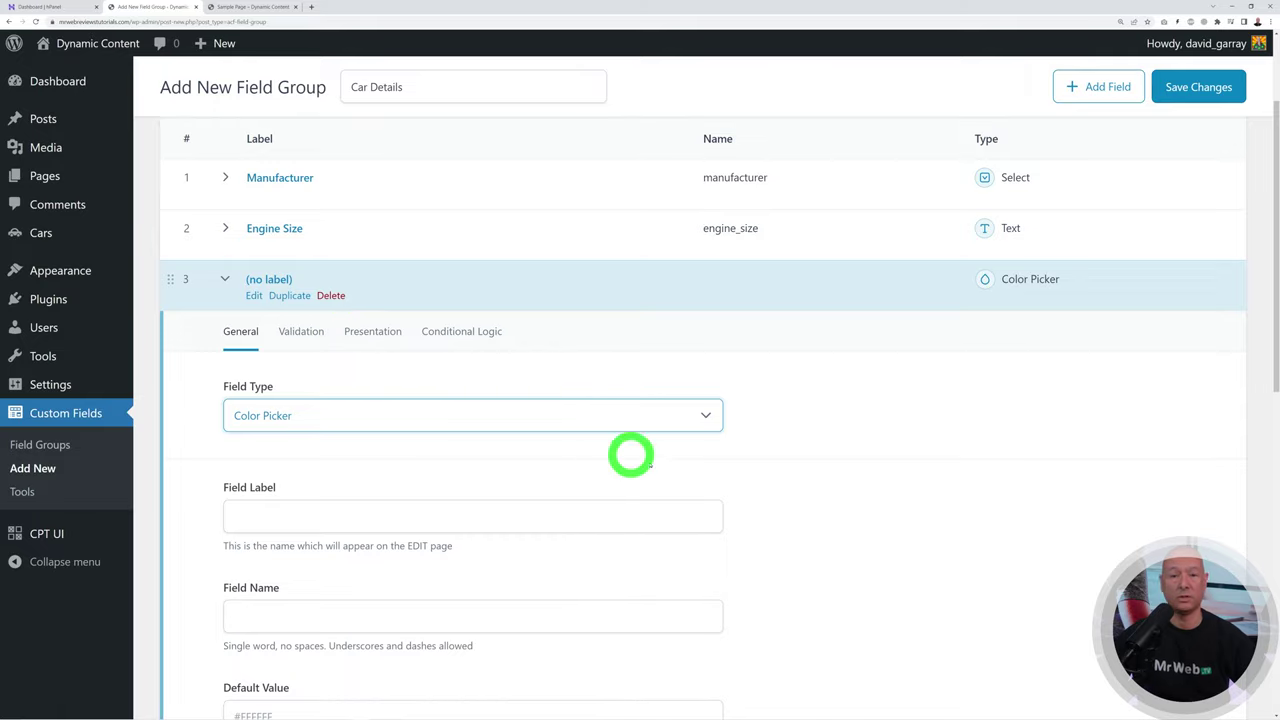
Step: Label the color picker field Colour, keep its Hex String return format, and close the field
scroll(650, 470, down, 1)
click(476, 442)
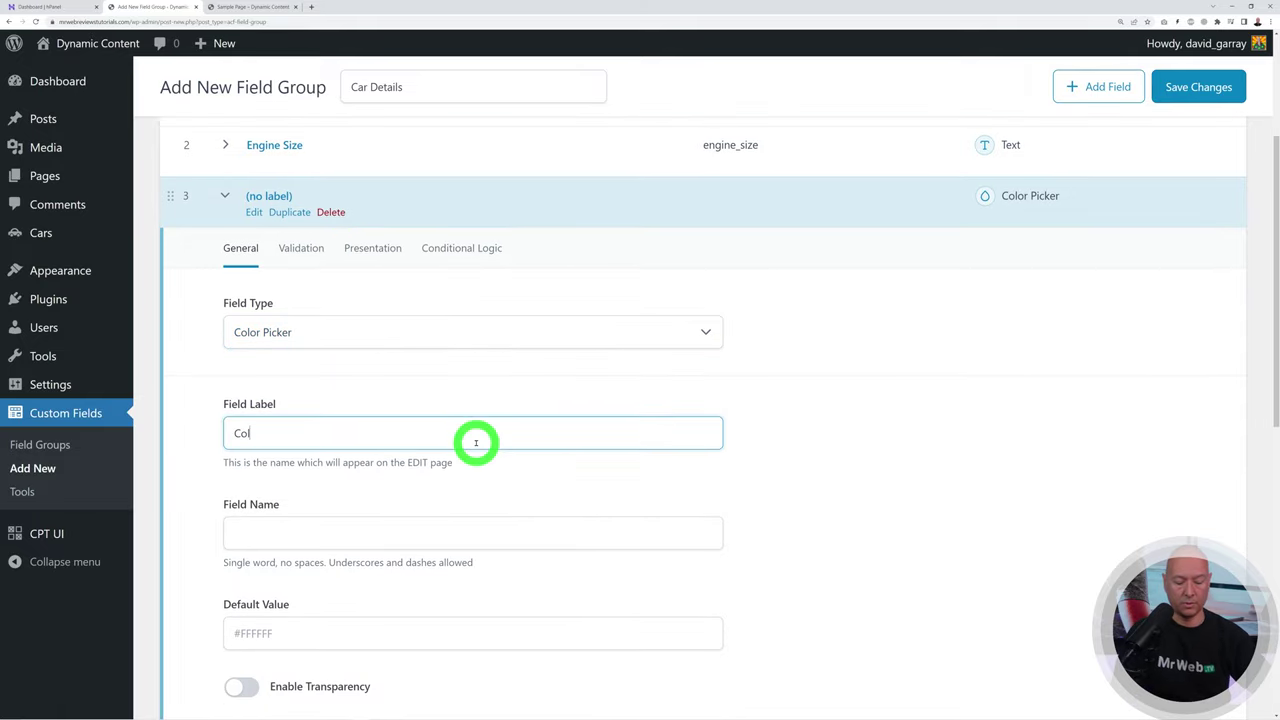
click(843, 522)
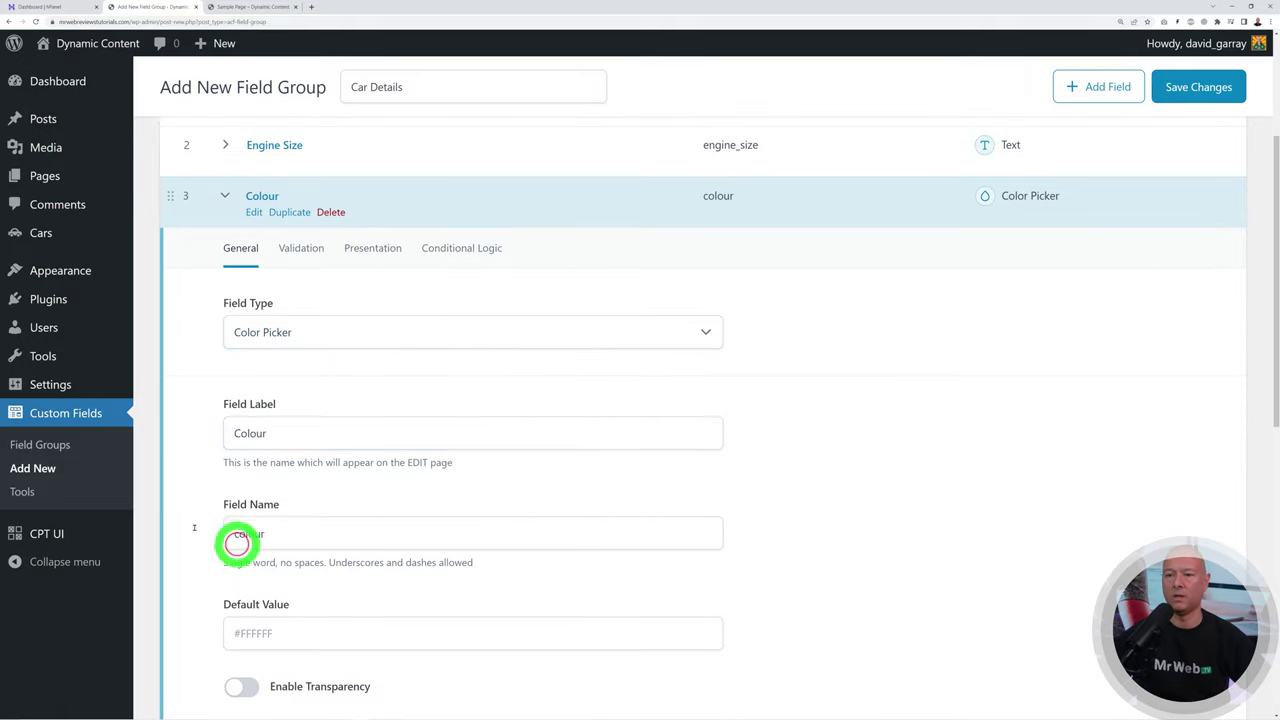
scroll(495, 478, down, 1)
scroll(495, 478, down, 1)
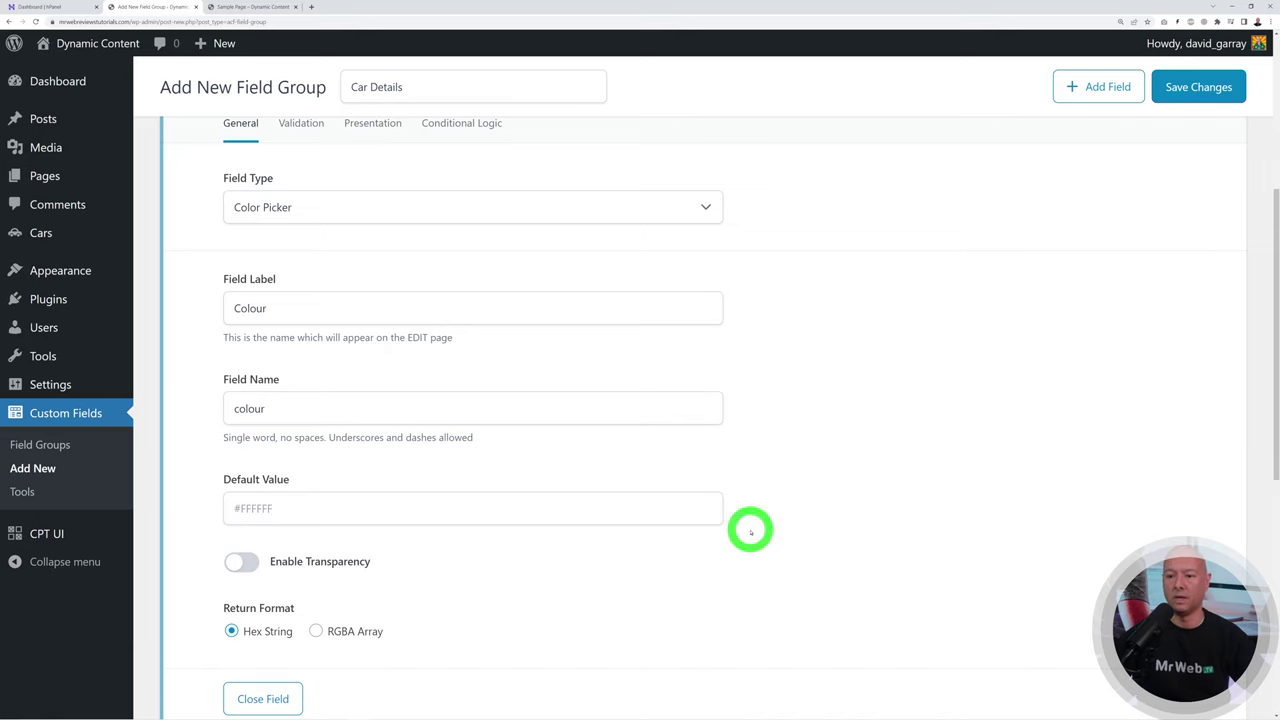
scroll(750, 531, down, 1)
click(285, 613)
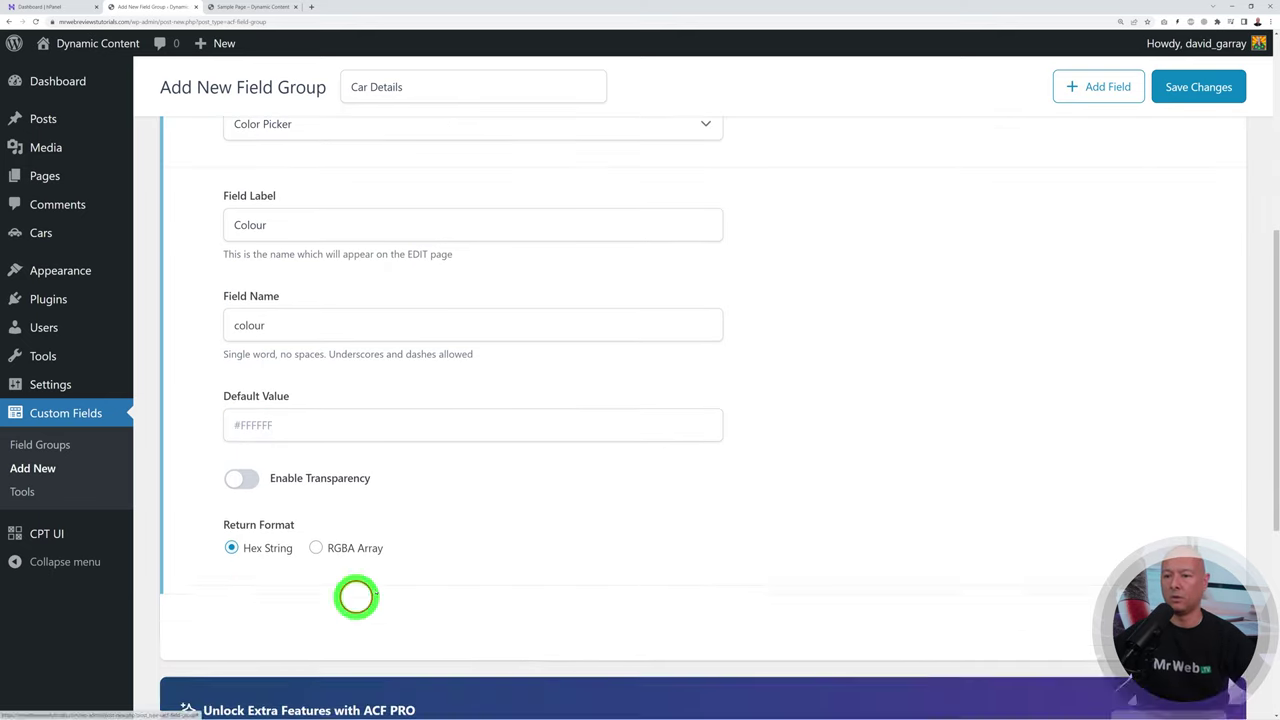
Step: Add a fourth field to the Car Details group and set its type to Radio Button
scroll(557, 440, up, 2)
click(1166, 332)
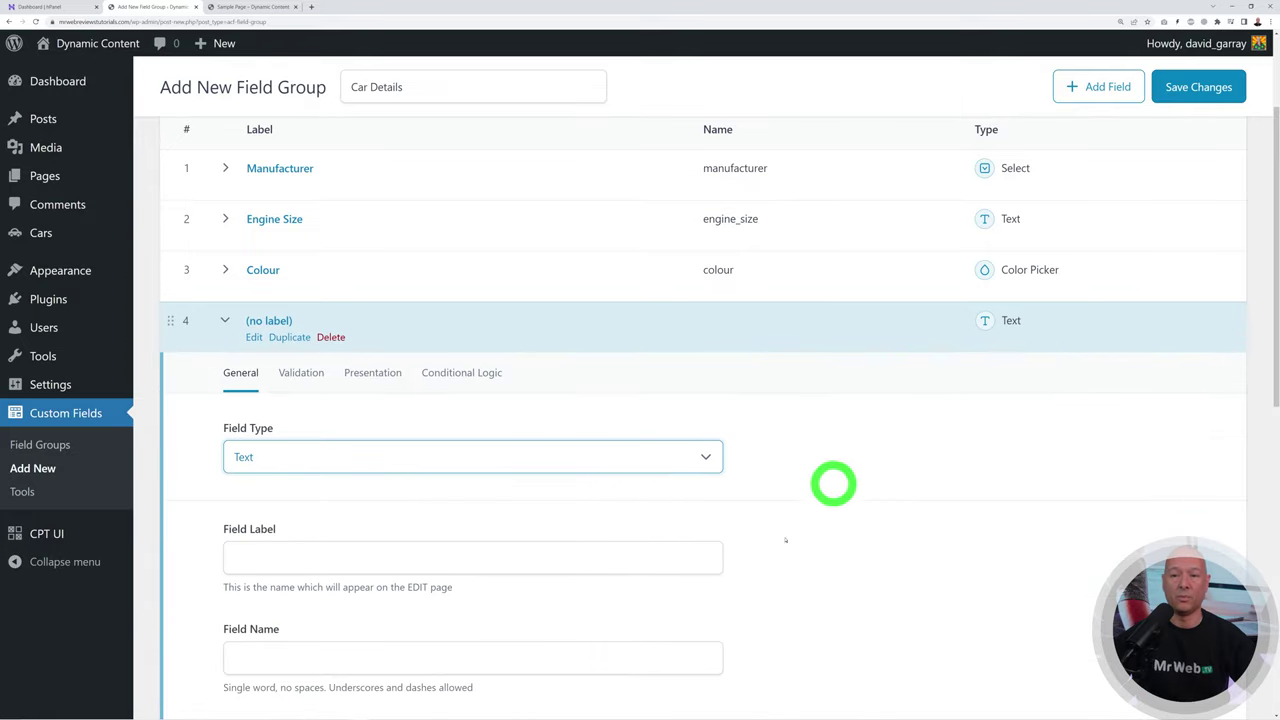
click(711, 457)
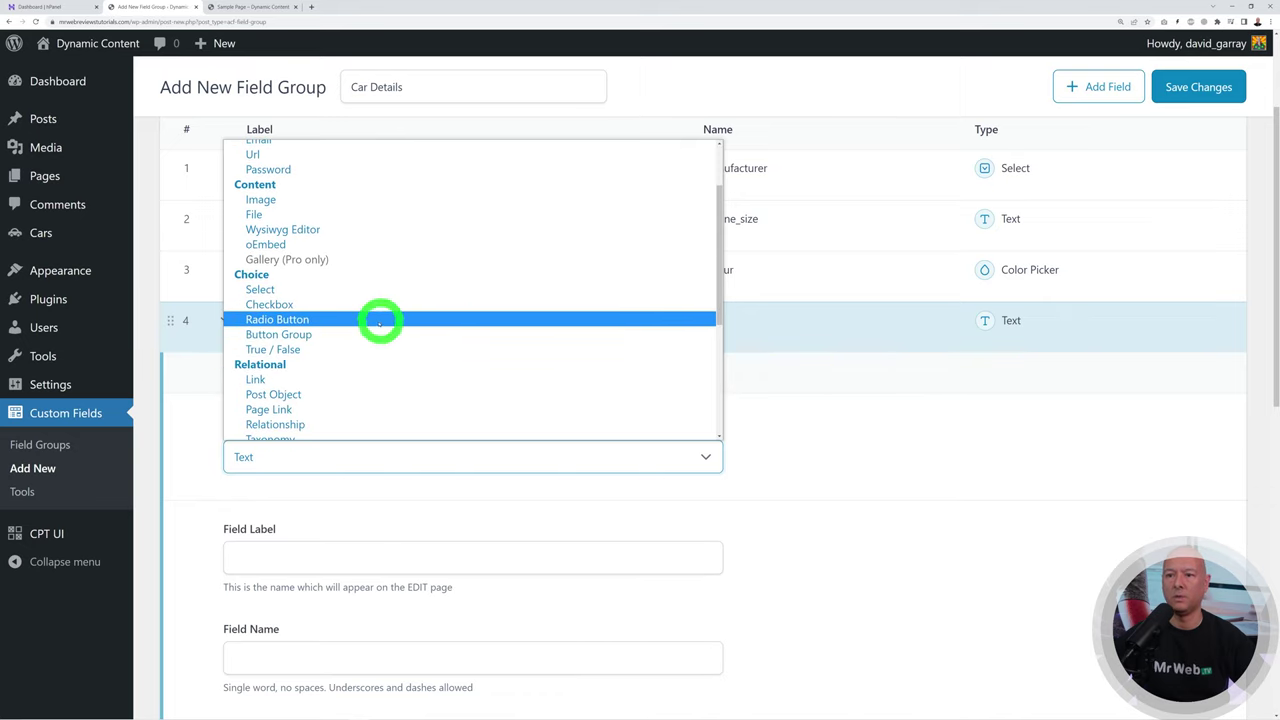
key(Escape)
scroll(805, 510, down, 1)
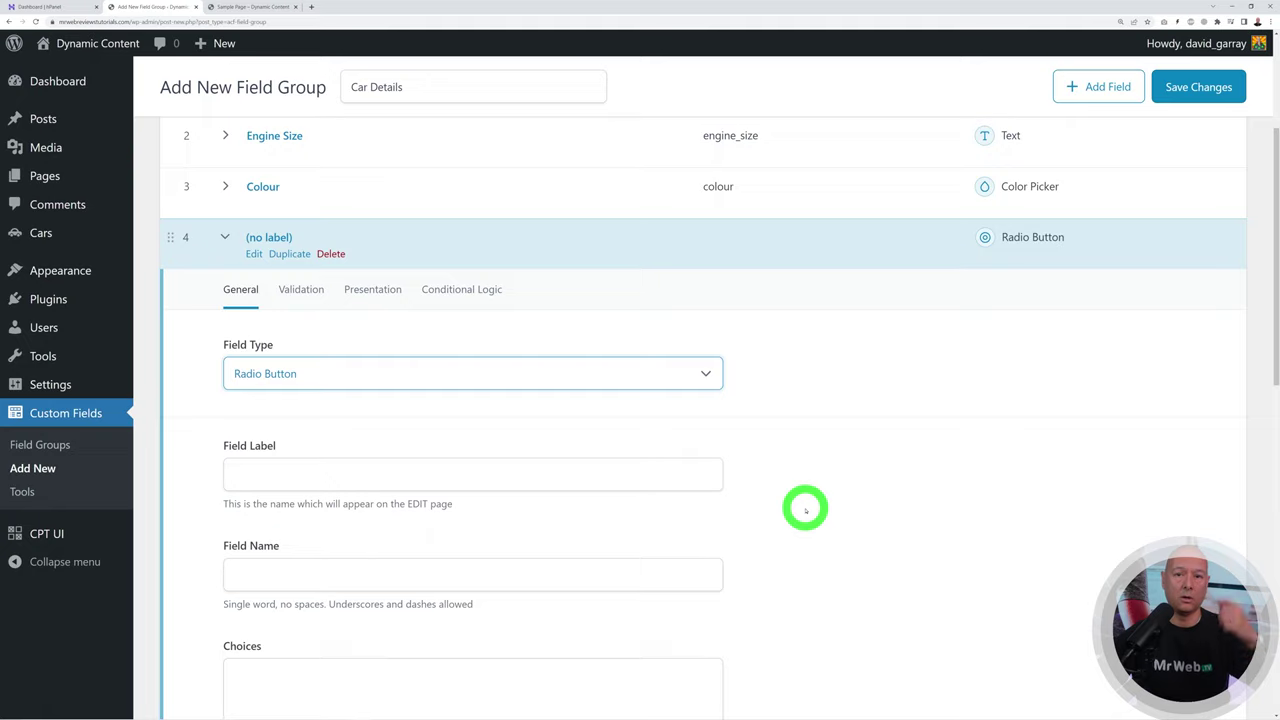
scroll(805, 508, down, 1)
Step: Label the radio button field Fuel, enter the choices petrol : Petrol, diesel : Diesel and ev : Electric Vehicle, and close the field
click(454, 436)
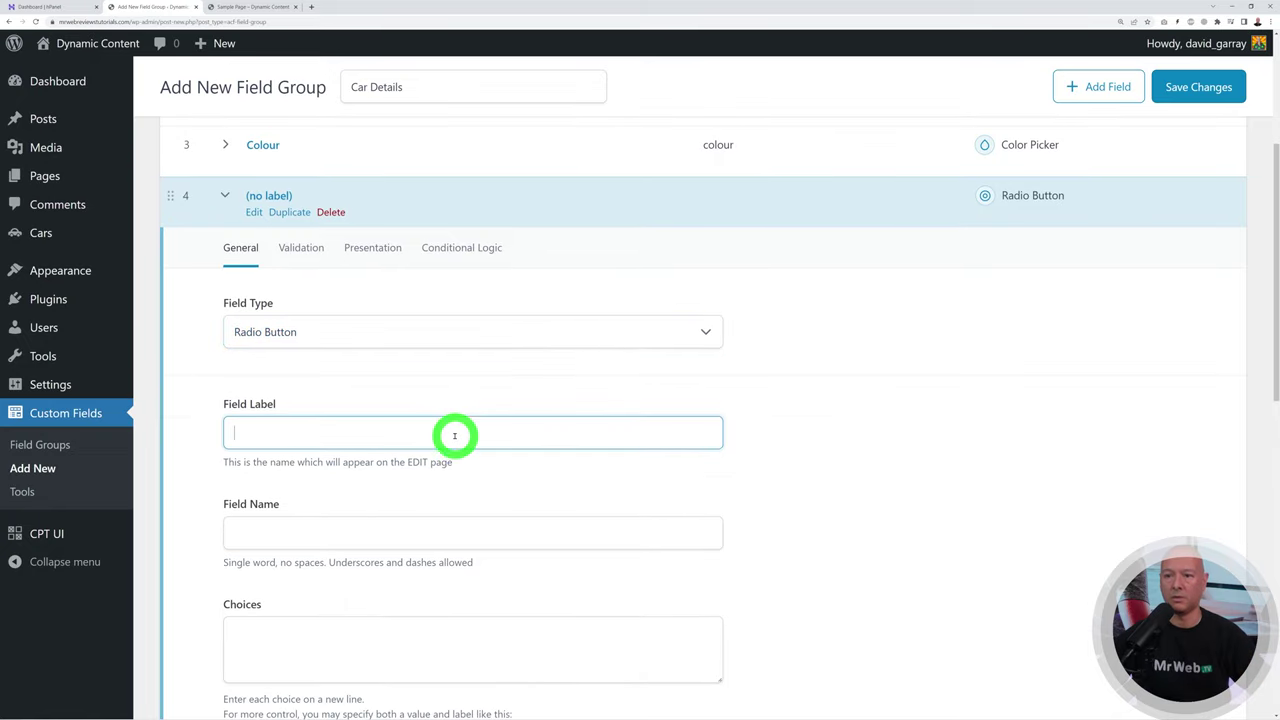
click(820, 498)
scroll(529, 509, down, 3)
click(567, 450)
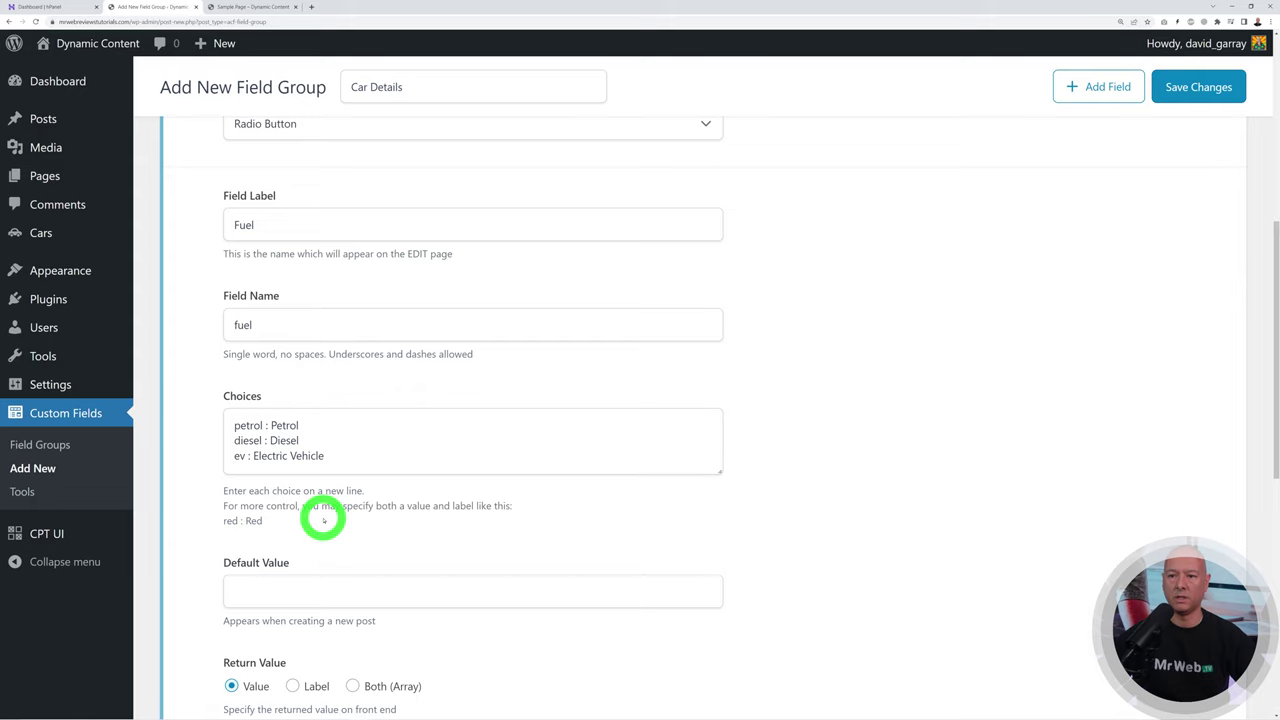
scroll(840, 490, down, 2)
click(296, 612)
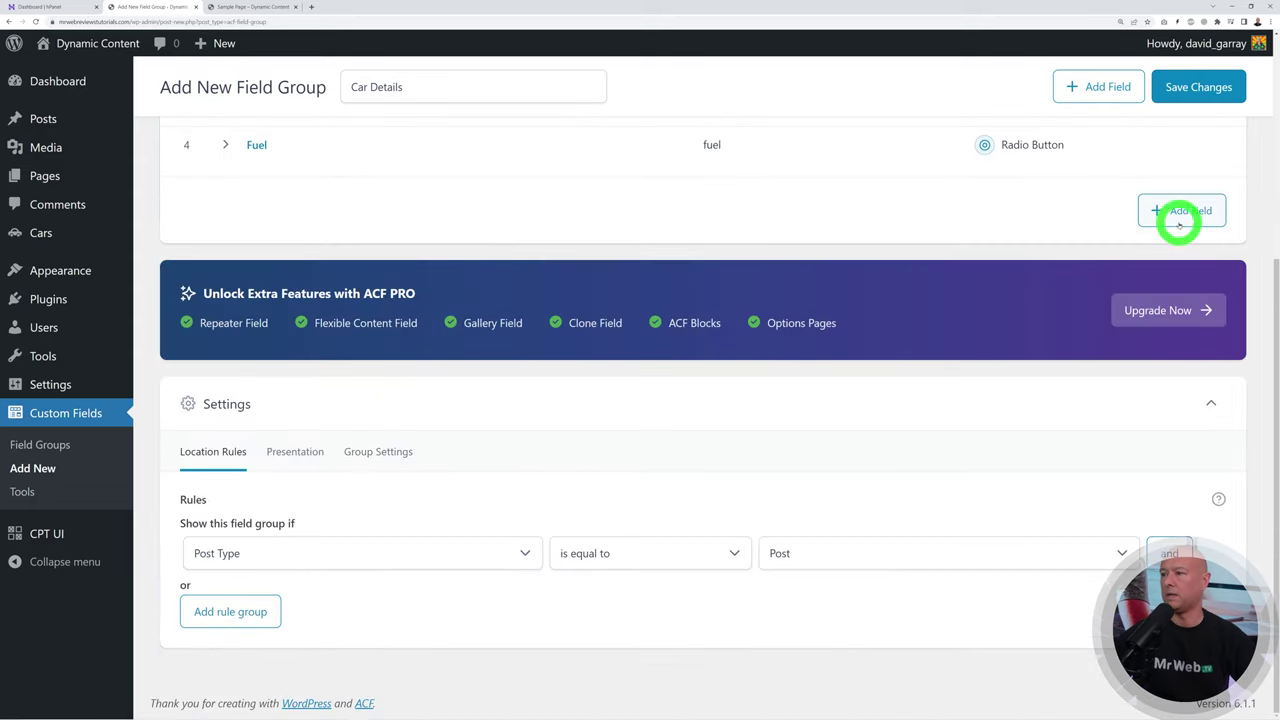
Step: Add a fifth field of type Number labelled Mileage to the group and close it
click(1180, 212)
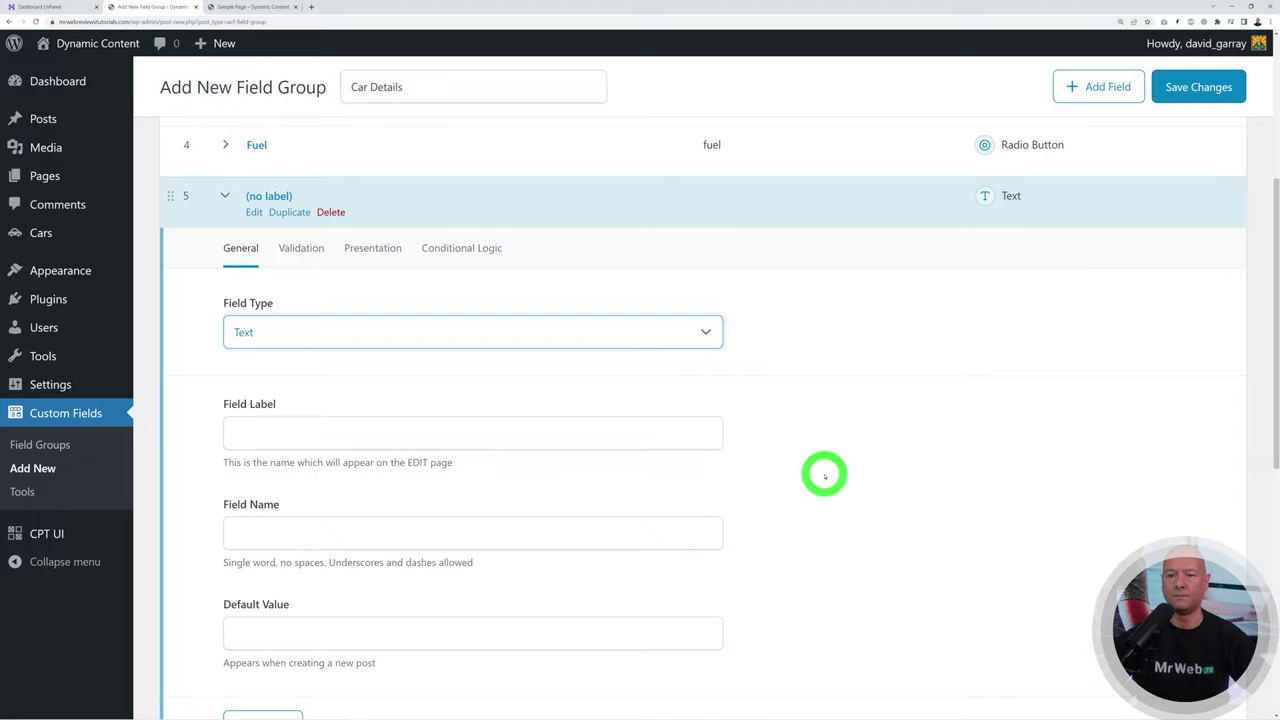
click(708, 334)
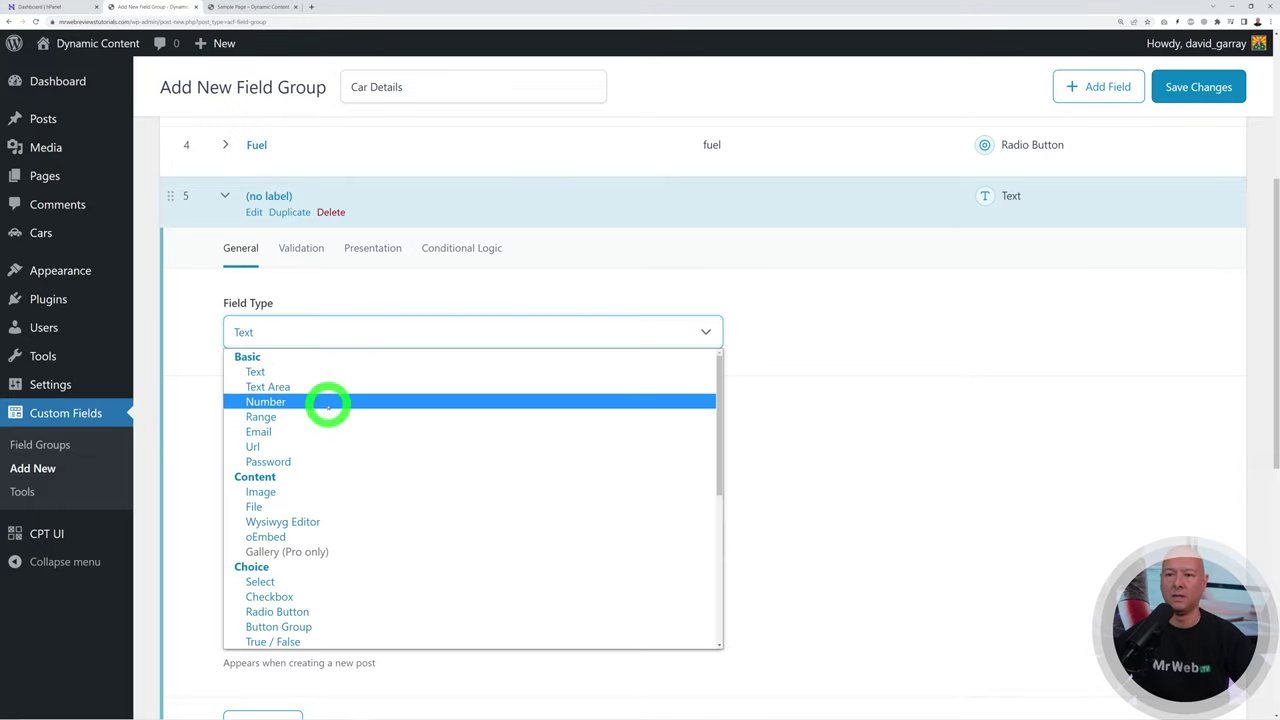
click(280, 402)
click(320, 435)
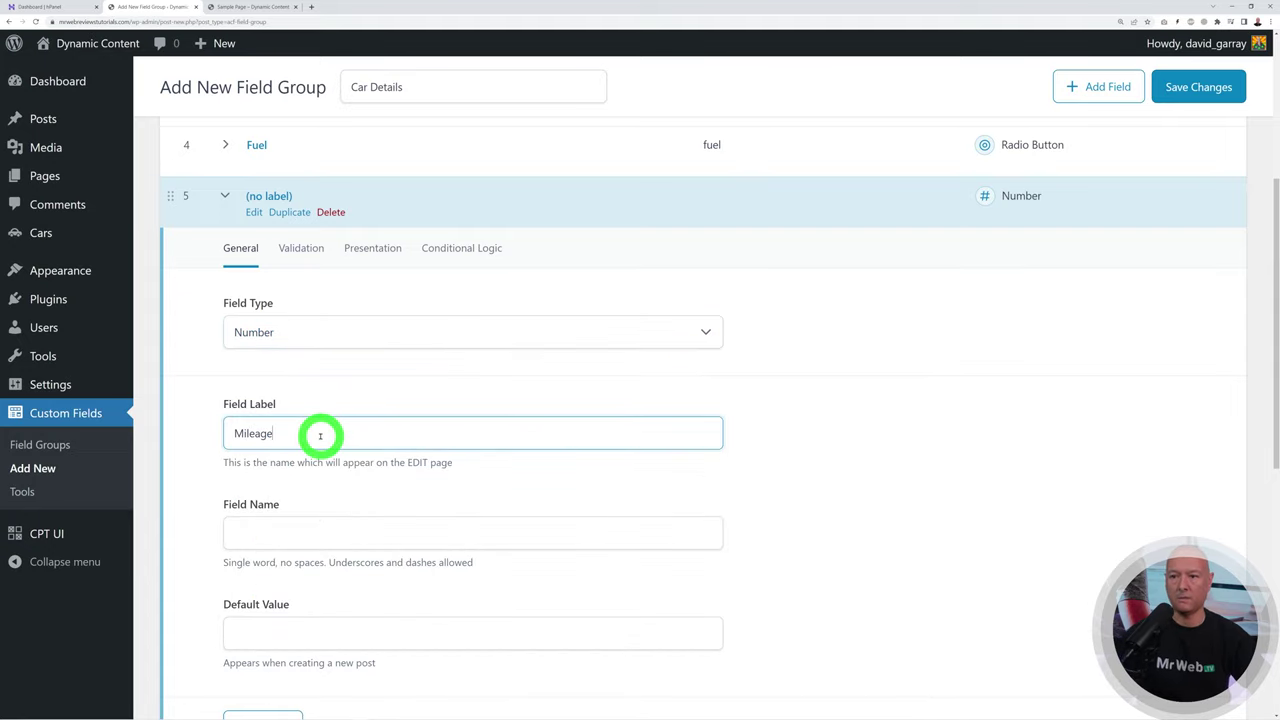
click(851, 523)
scroll(823, 523, down, 2)
click(285, 601)
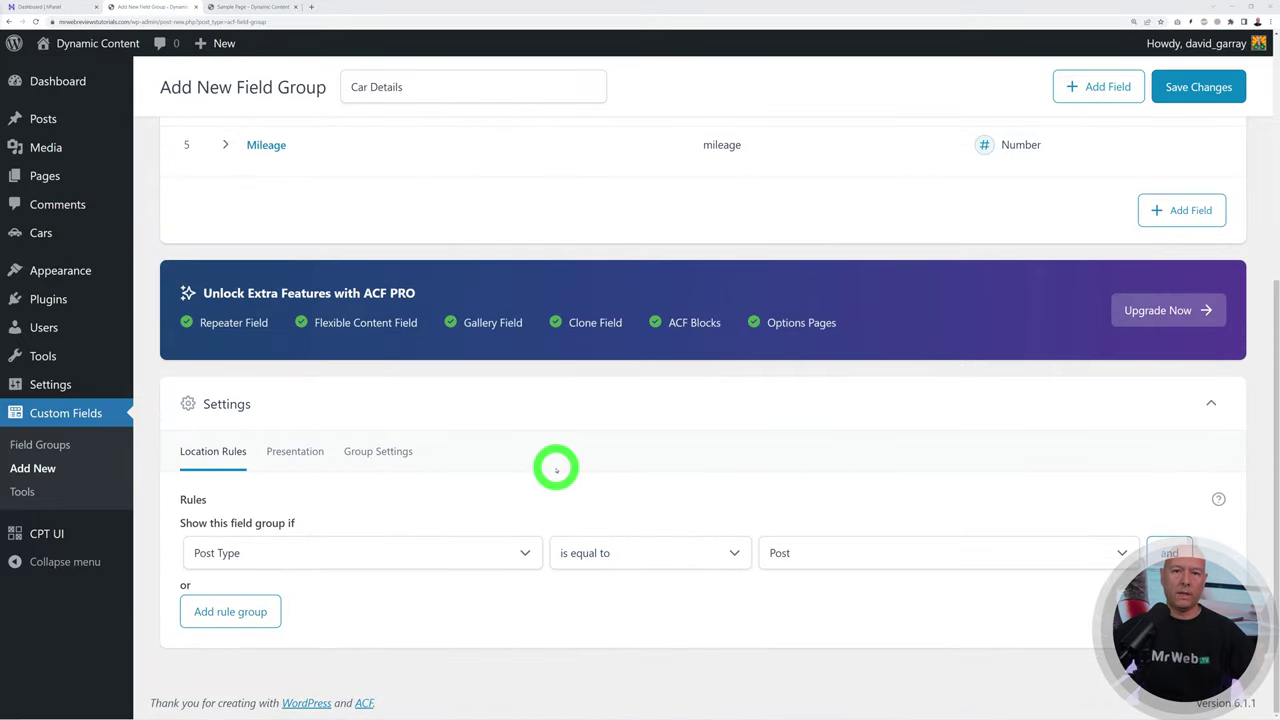
Step: Set the location rule to show the field group when Post Type is equal to Car, and save the group
scroll(556, 465, up, 4)
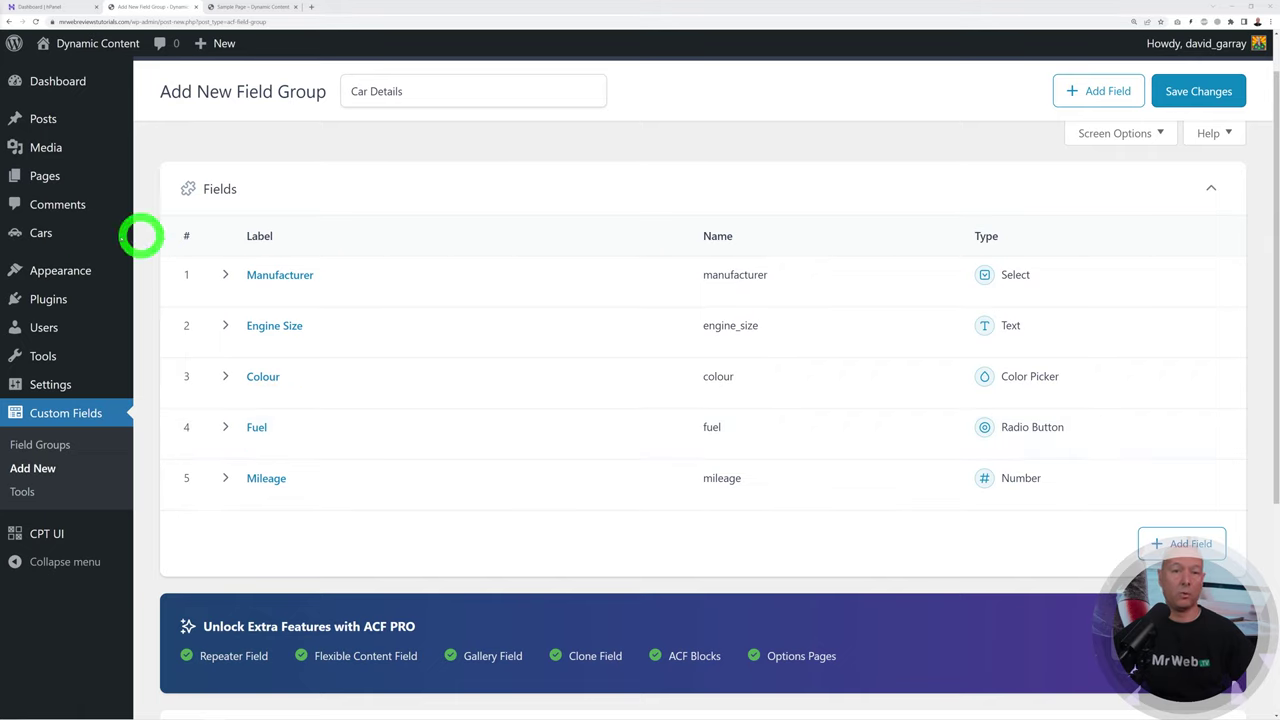
mouse_move(43, 234)
scroll(534, 389, down, 3)
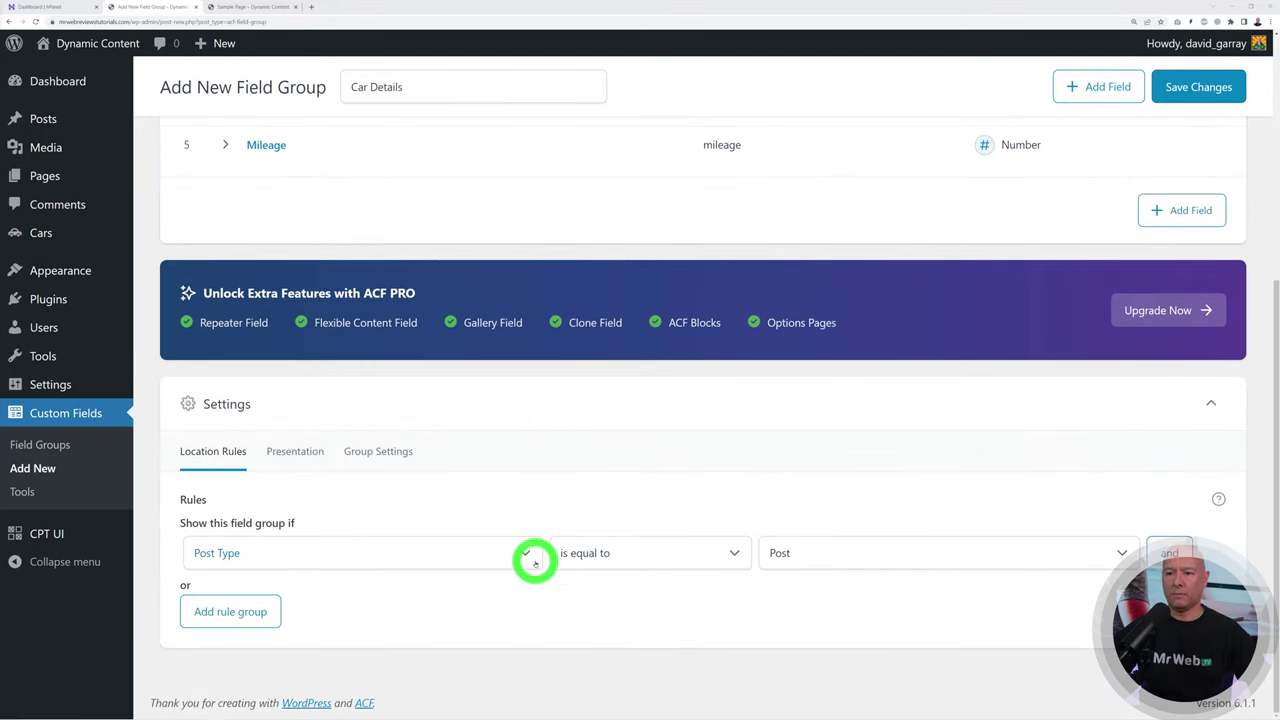
click(1118, 554)
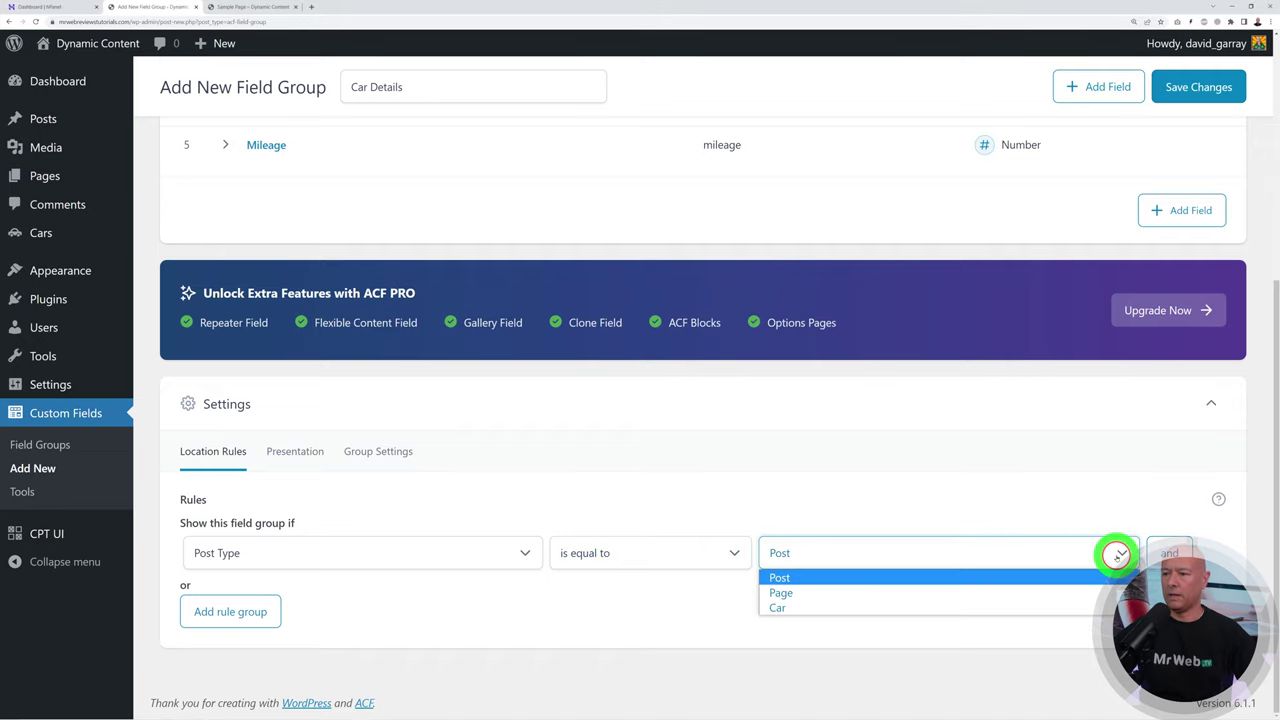
click(884, 608)
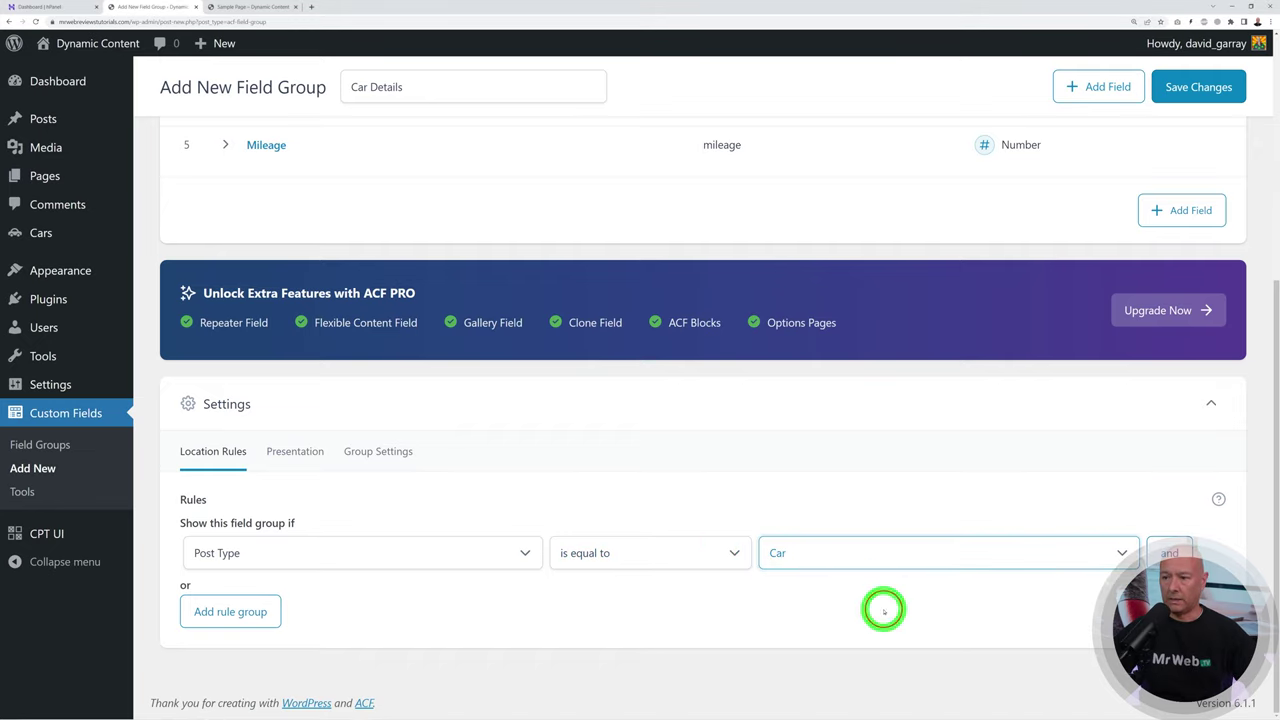
click(1190, 92)
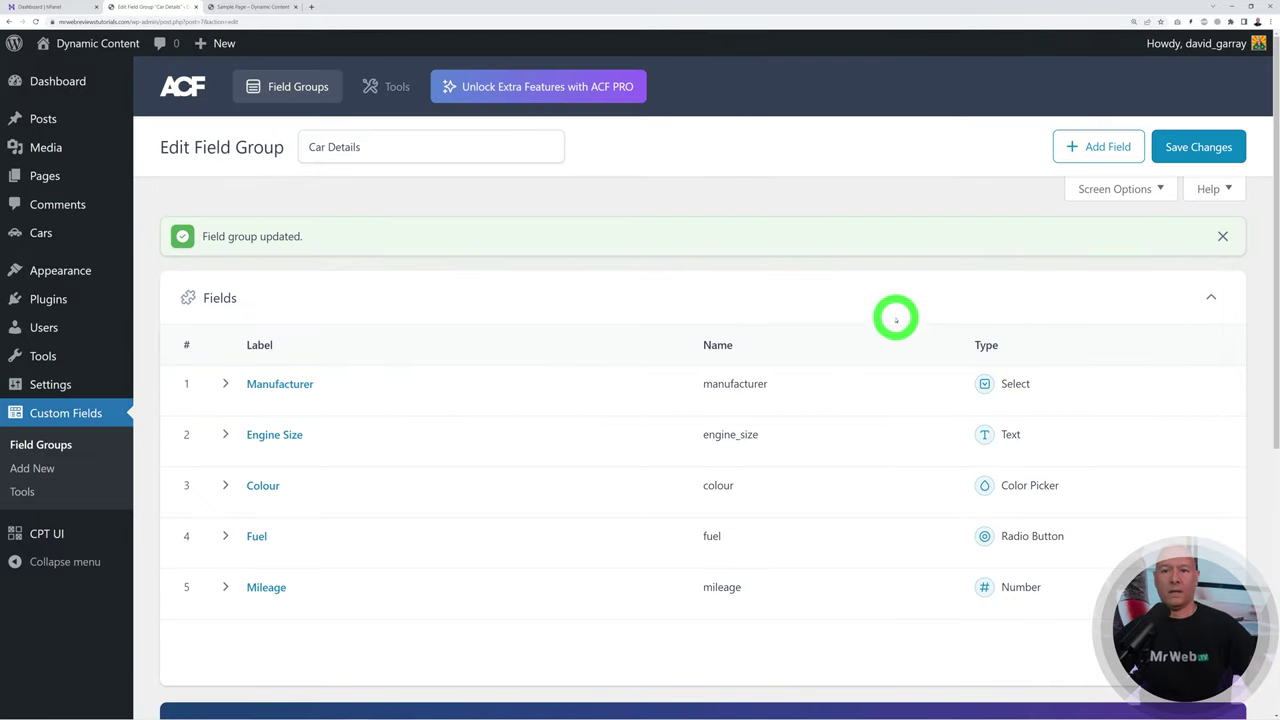
Step: Start a new car entry and examine the Manufacturer and Engine Size fields in its Car Details section
click(47, 234)
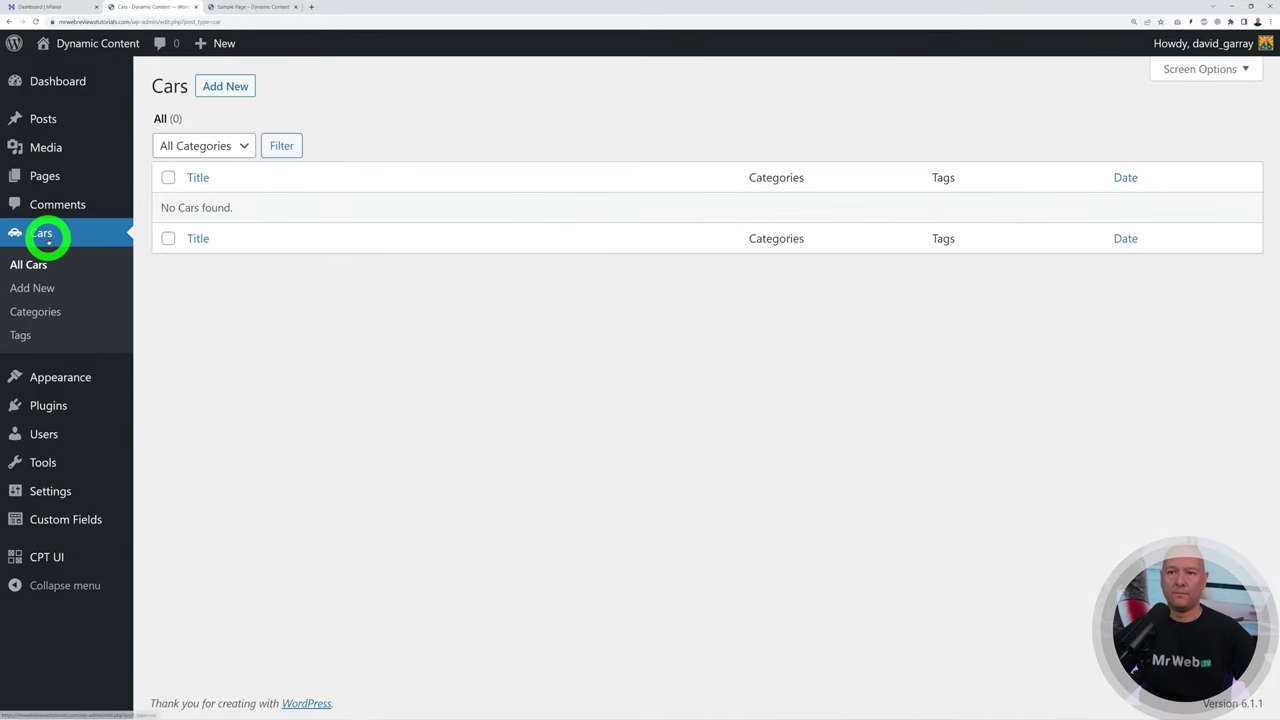
click(229, 89)
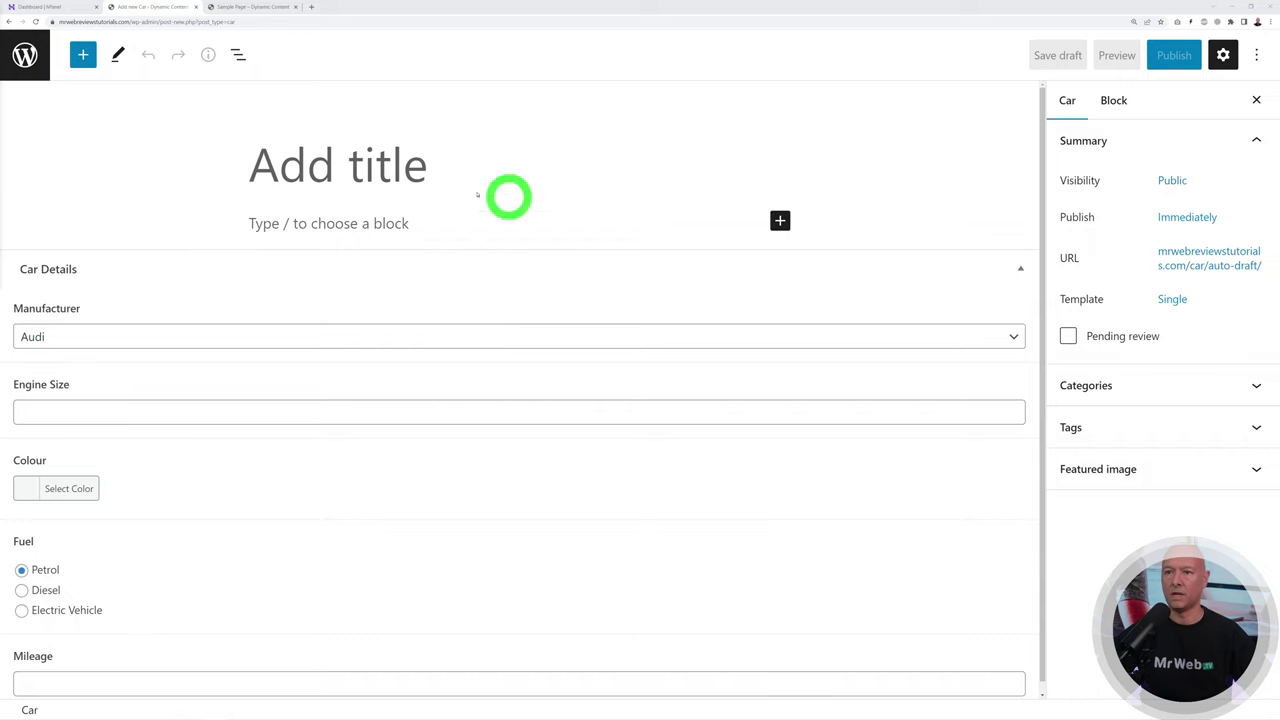
click(282, 334)
click(390, 495)
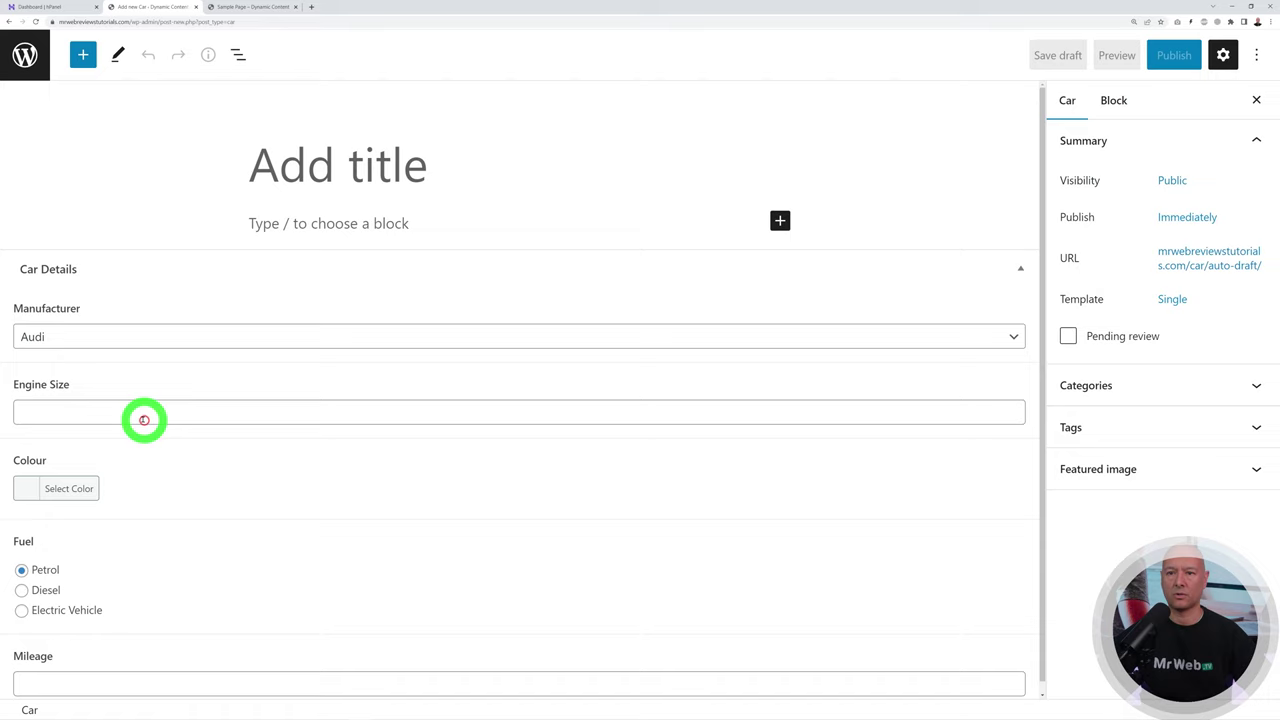
Step: Try a green swatch in the Colour field, expand the featured image settings, and leave the new car entry without saving
click(29, 489)
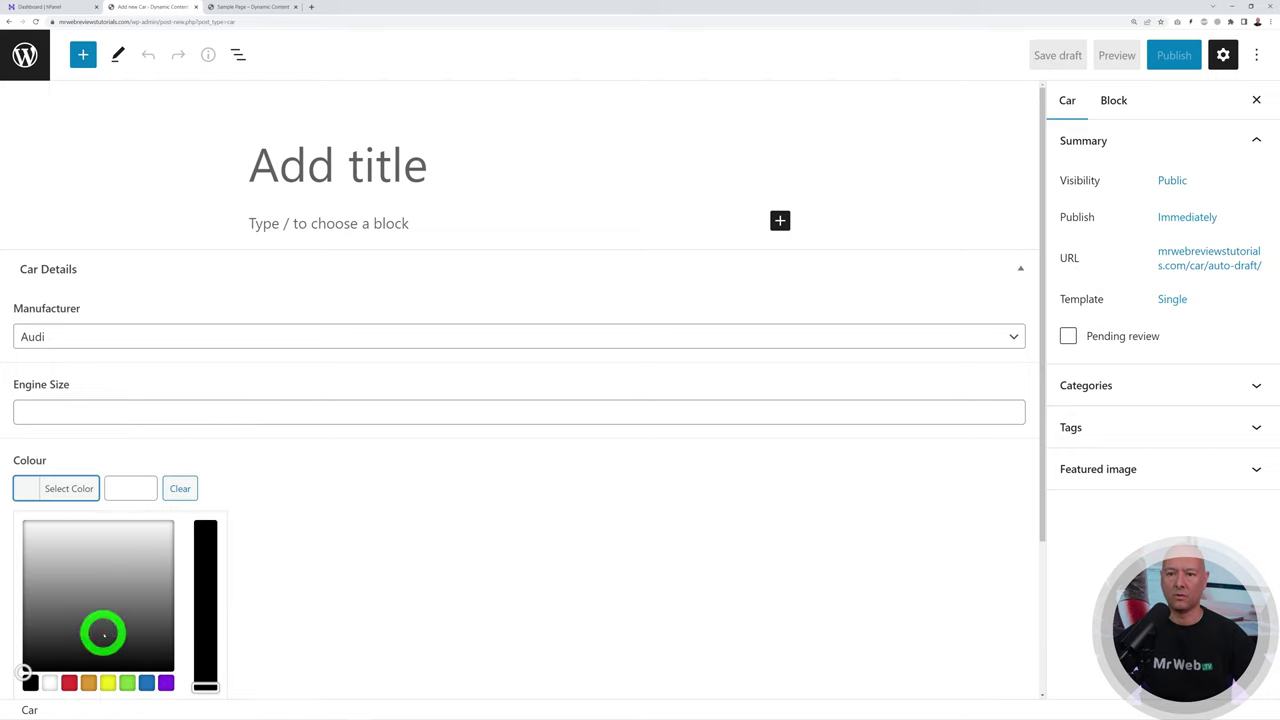
click(106, 684)
click(127, 683)
click(394, 511)
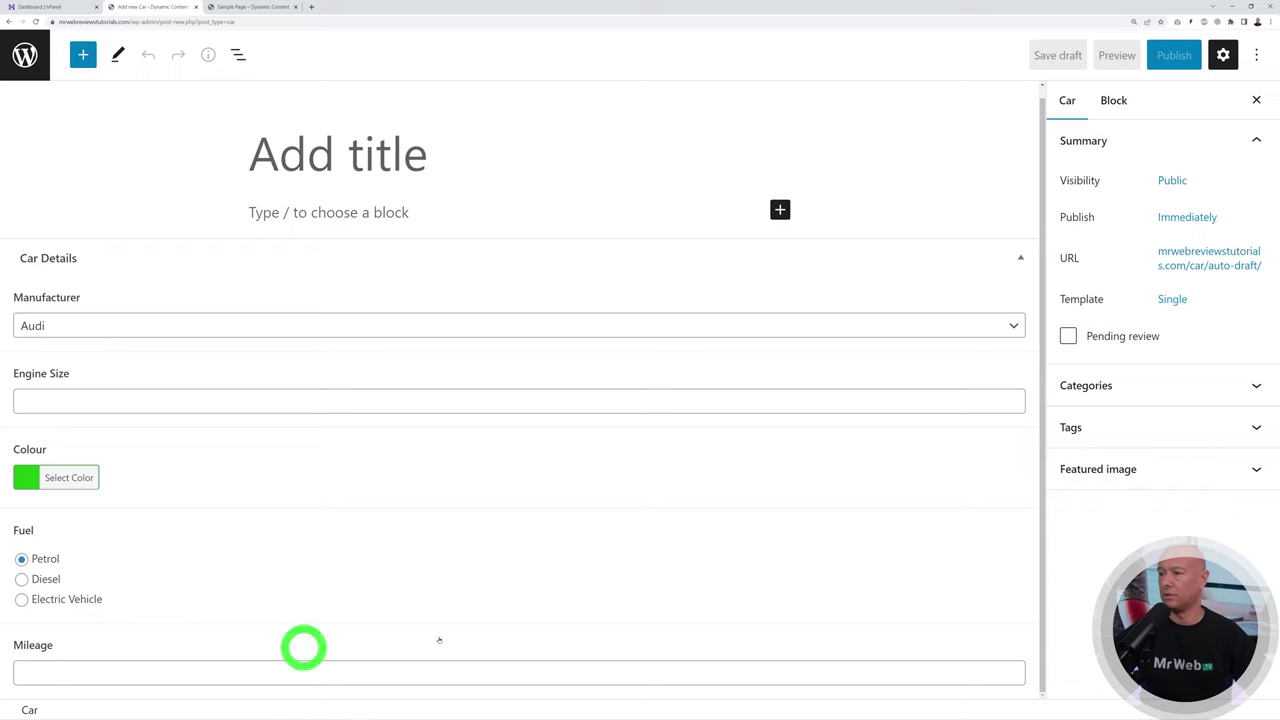
click(1254, 469)
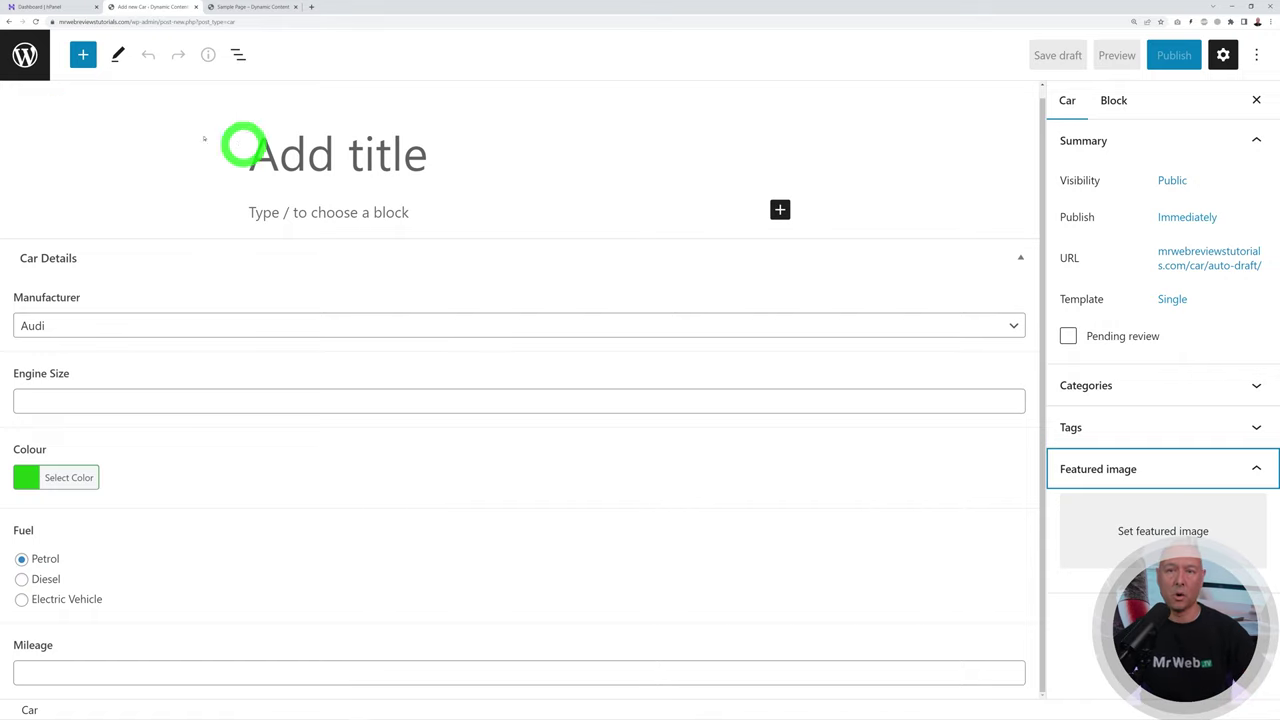
click(27, 58)
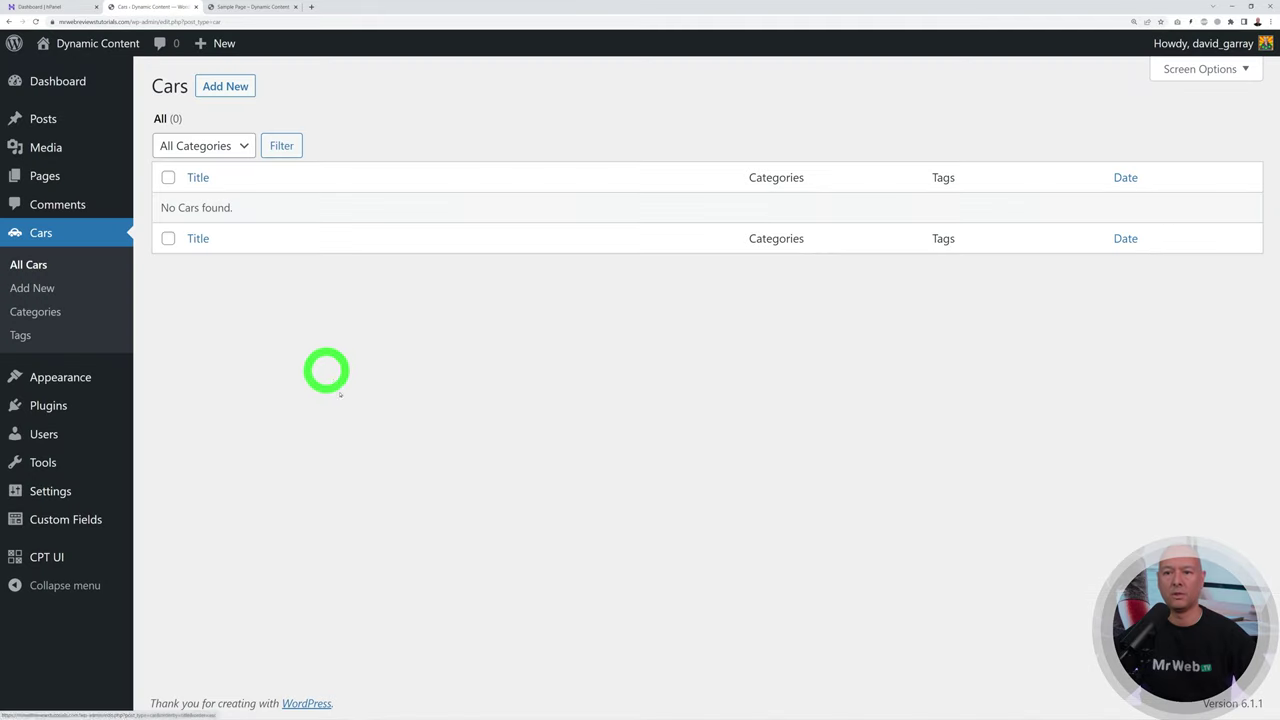
Step: Edit the Cars post type in CPT UI to remove its Editor support, and save the post type
mouse_move(51, 551)
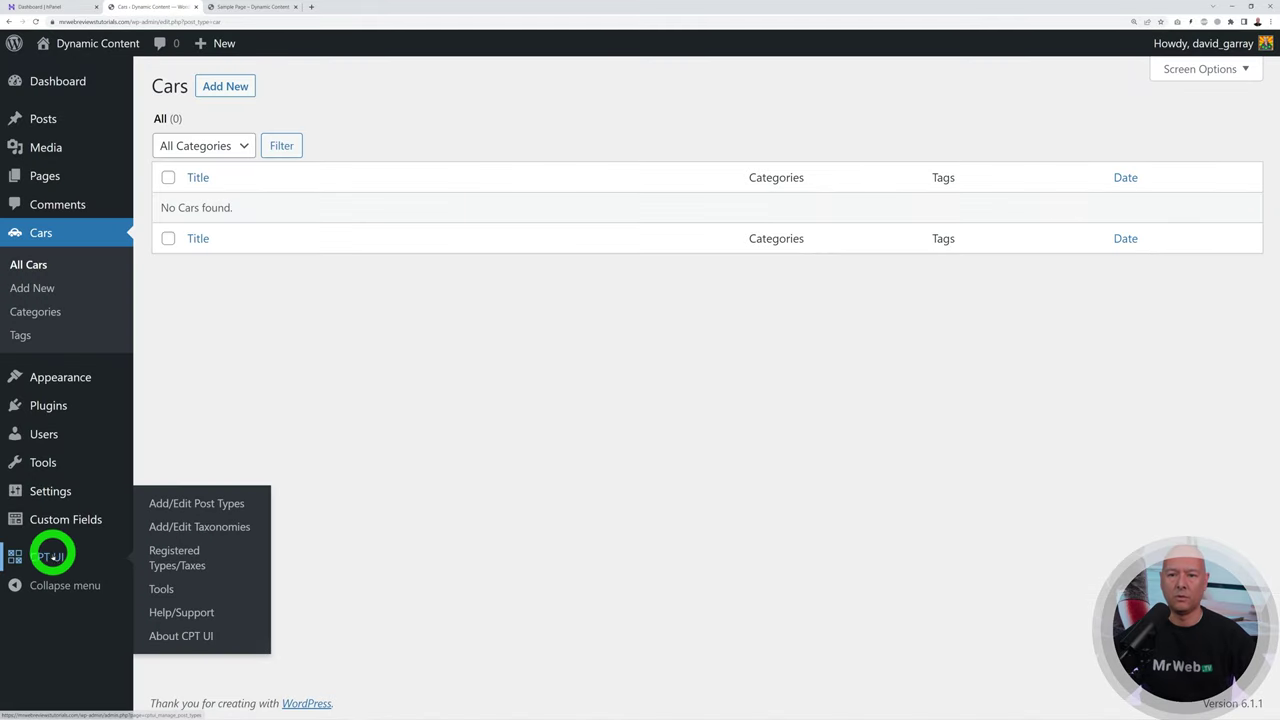
click(180, 503)
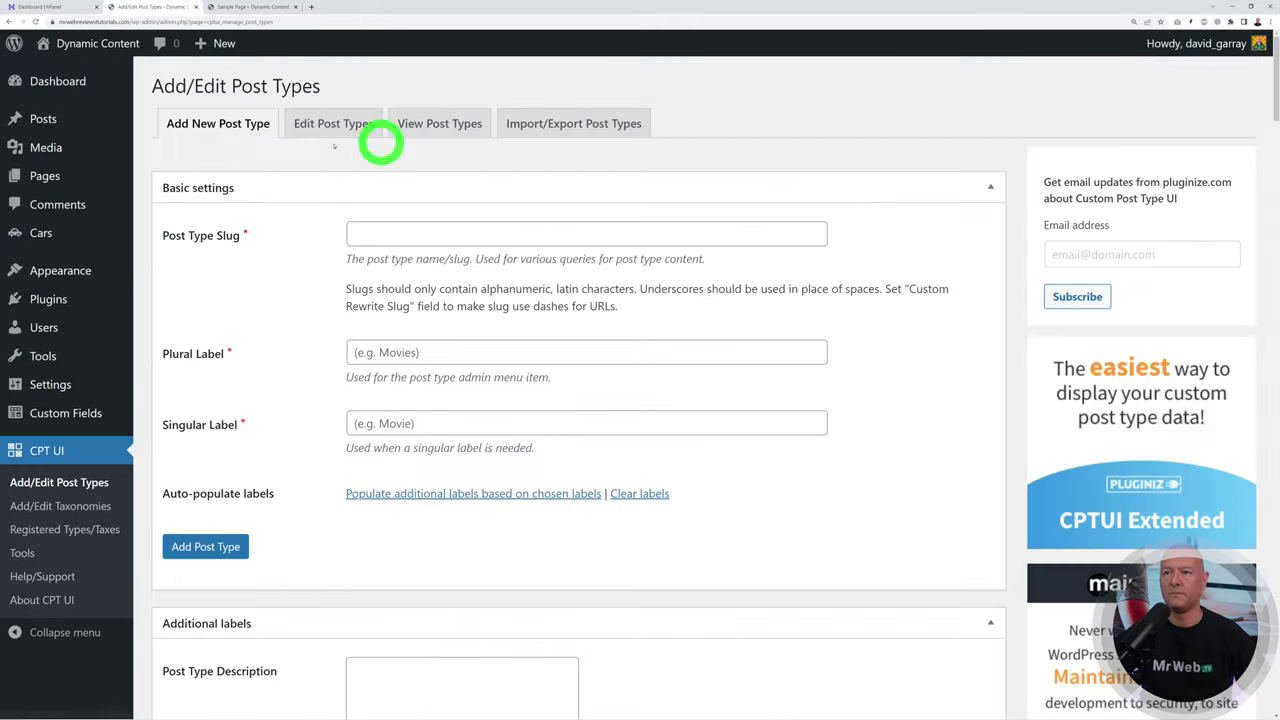
click(349, 126)
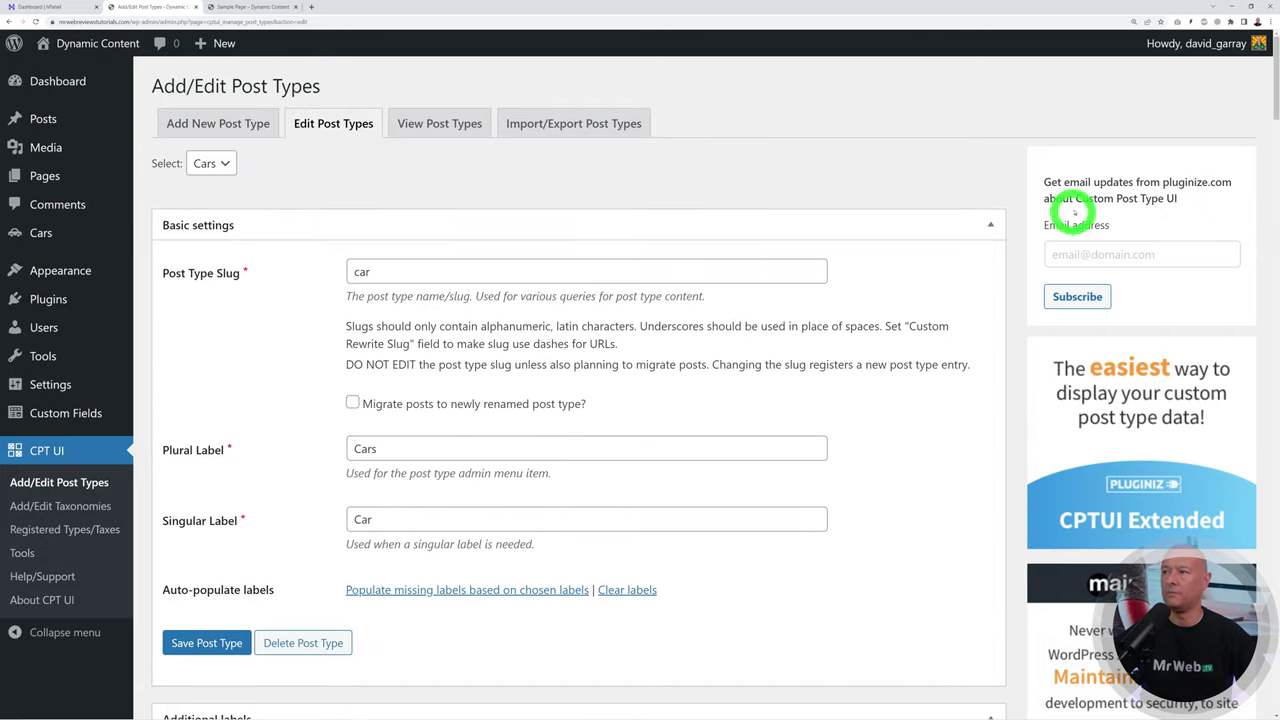
scroll(1071, 209, down, 8)
drag(1265, 152, 1274, 625)
scroll(934, 491, down, 1)
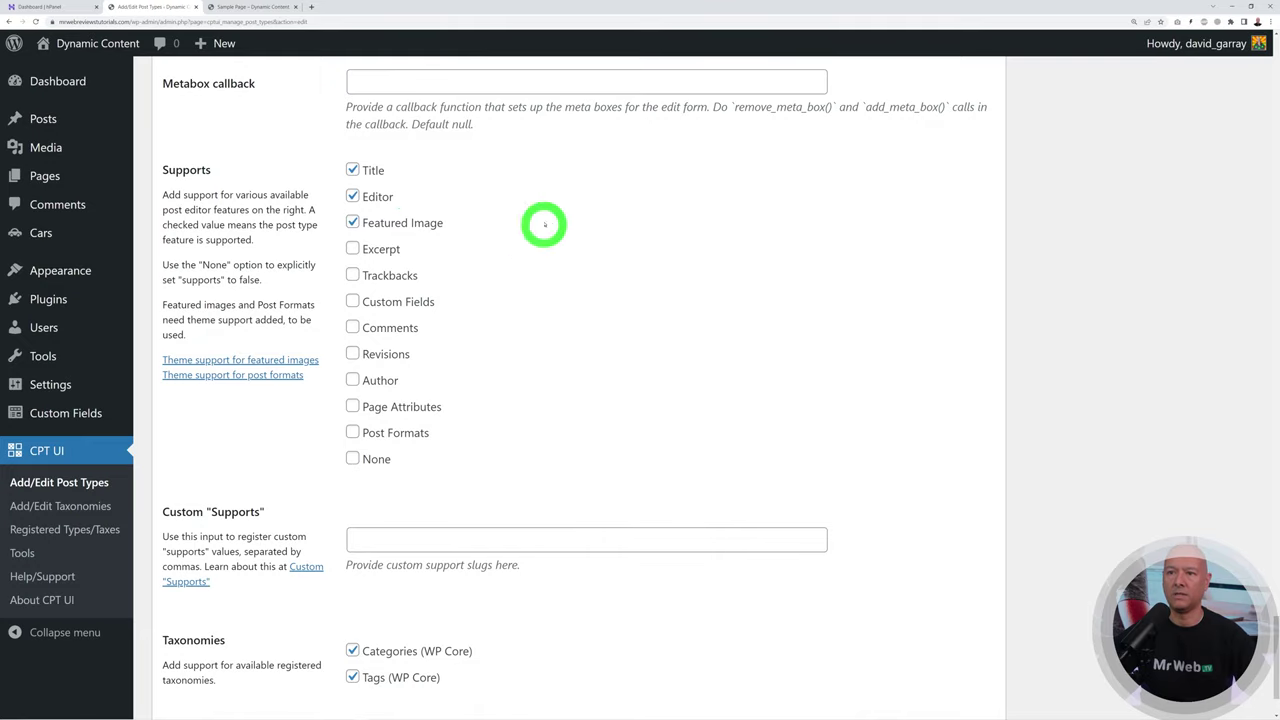
click(352, 196)
scroll(637, 360, down, 2)
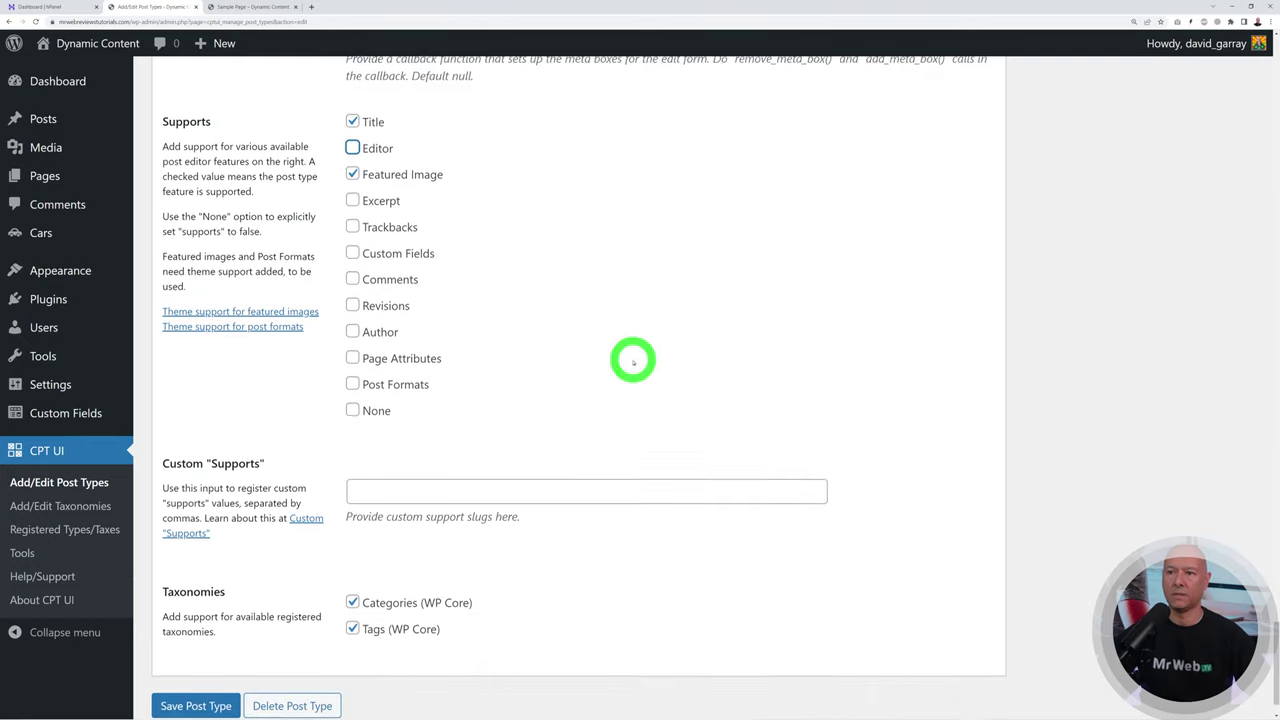
click(229, 619)
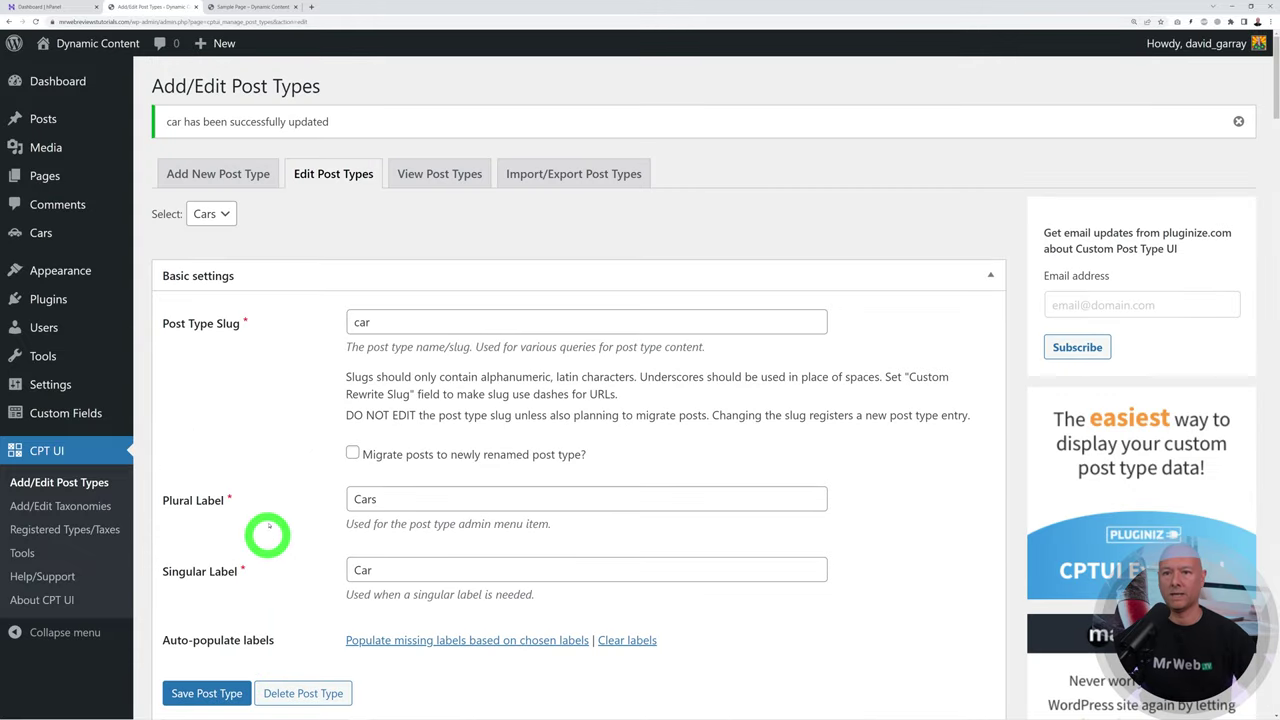
Step: Open a new car entry and check the layout of its Car Details fields
click(36, 236)
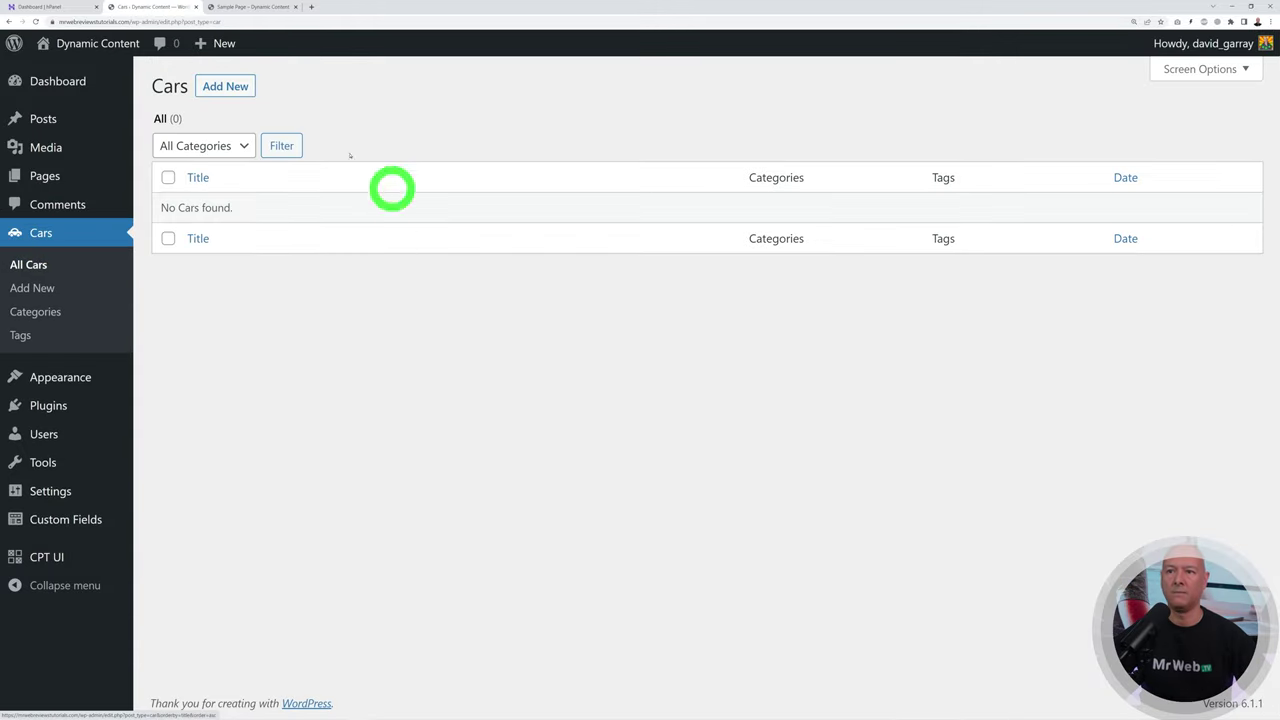
click(222, 86)
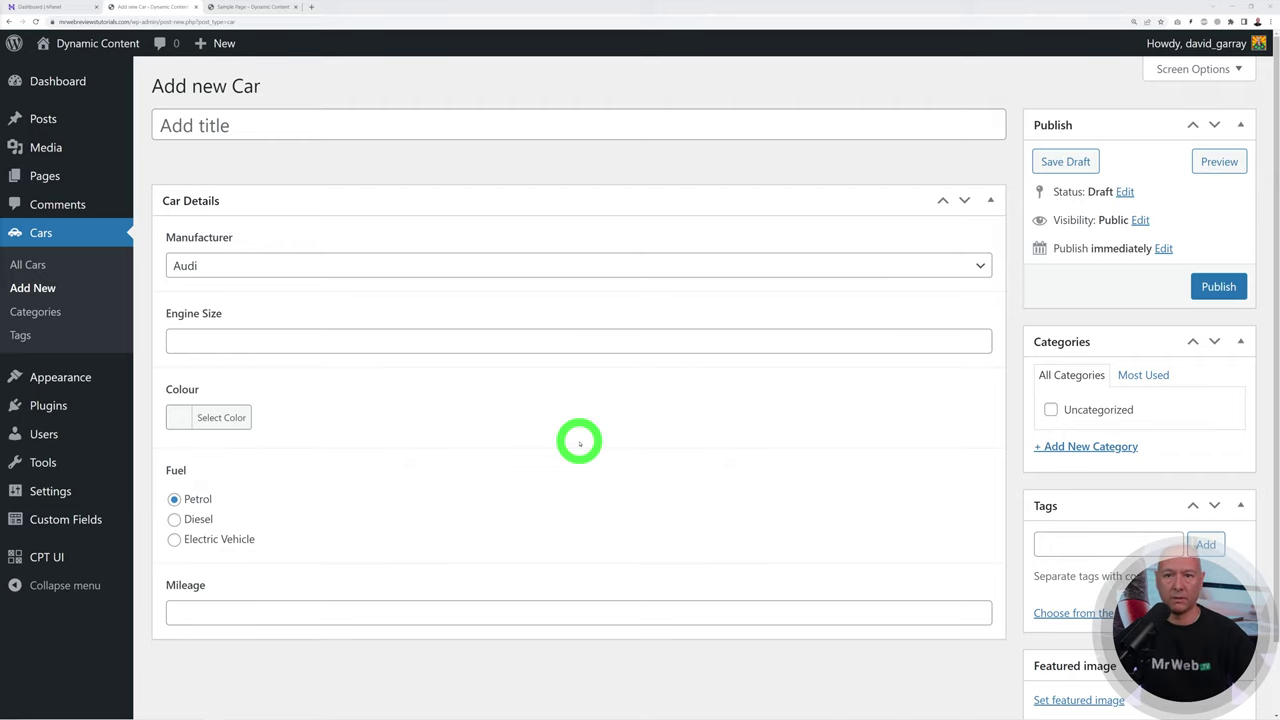
Step: Add the car categories SUV, MPV, Sedan, Hatchback and Convertible
click(46, 312)
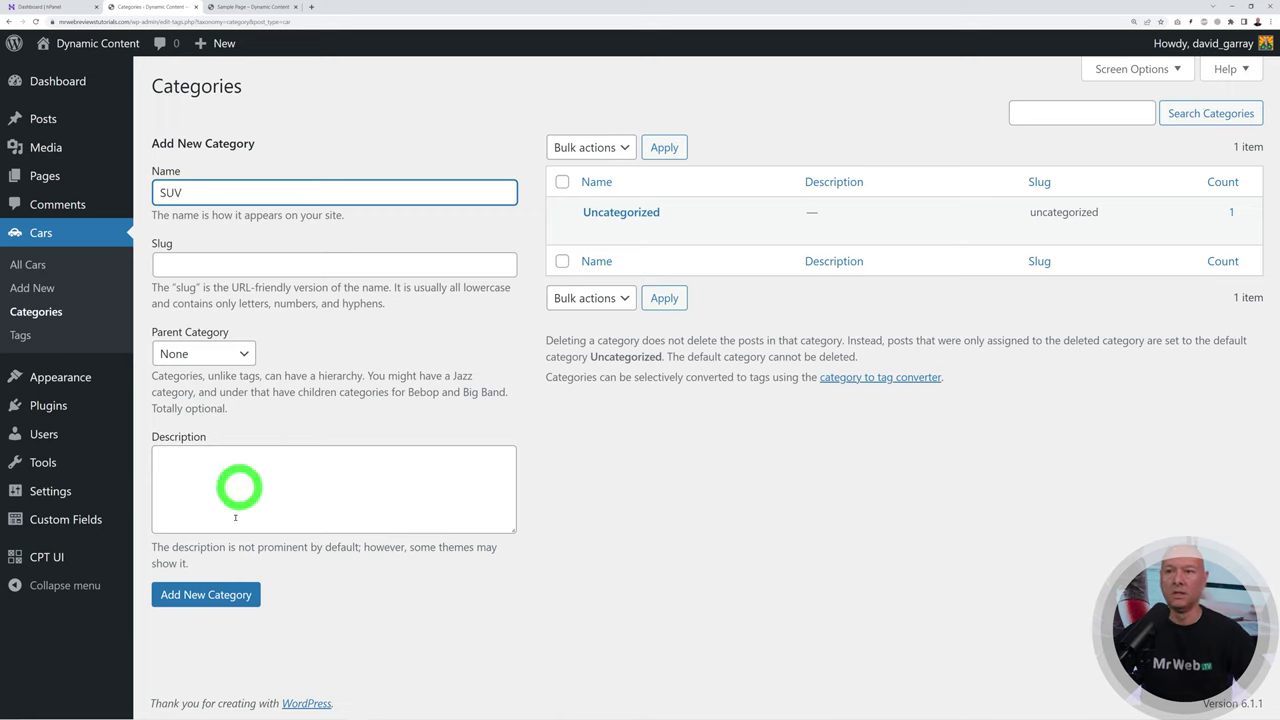
click(226, 594)
click(259, 251)
text(MPV)
click(243, 640)
click(323, 242)
text(S)
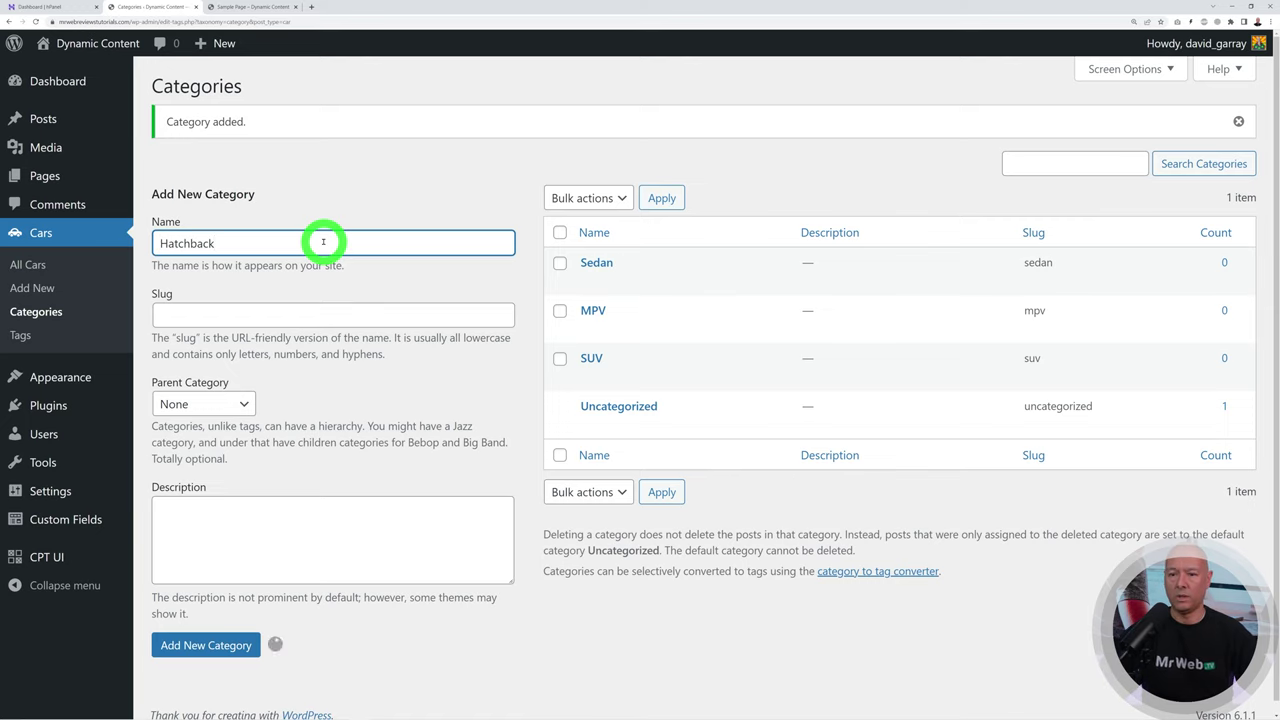
key(Return)
text(Convertible)
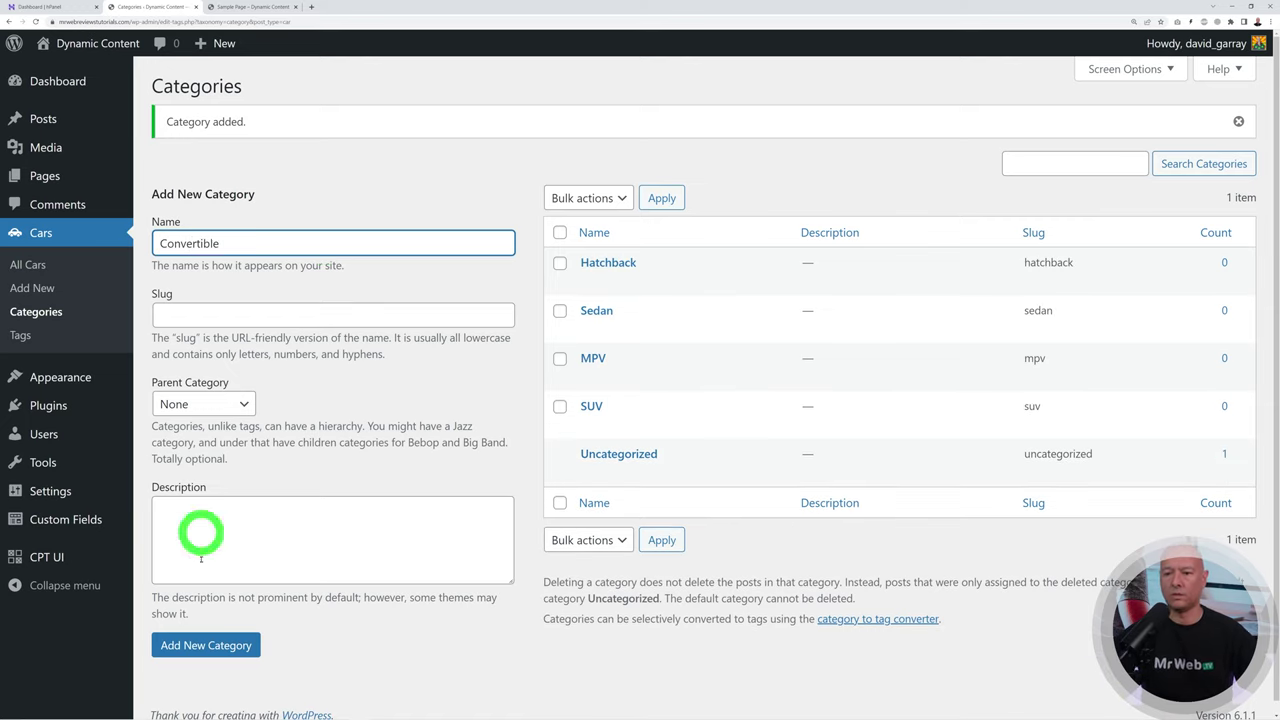
click(206, 642)
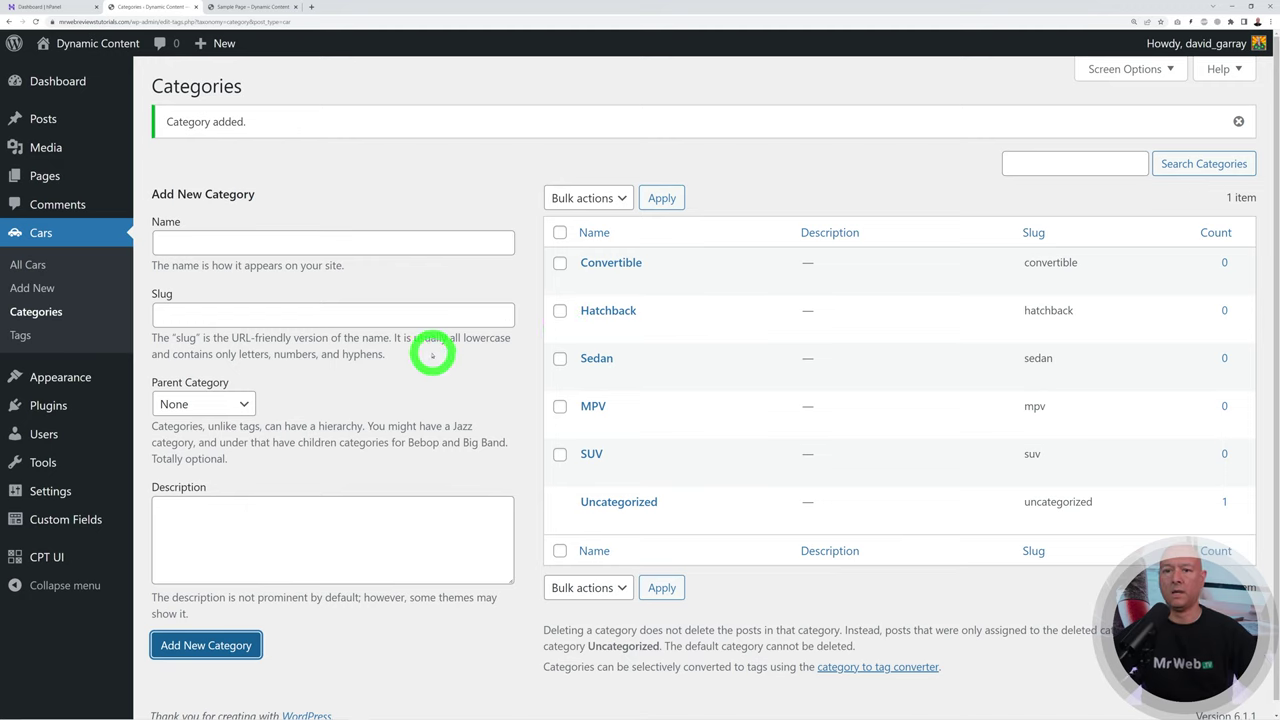
Step: Open the tags page of the Cars post type and look it over
click(21, 336)
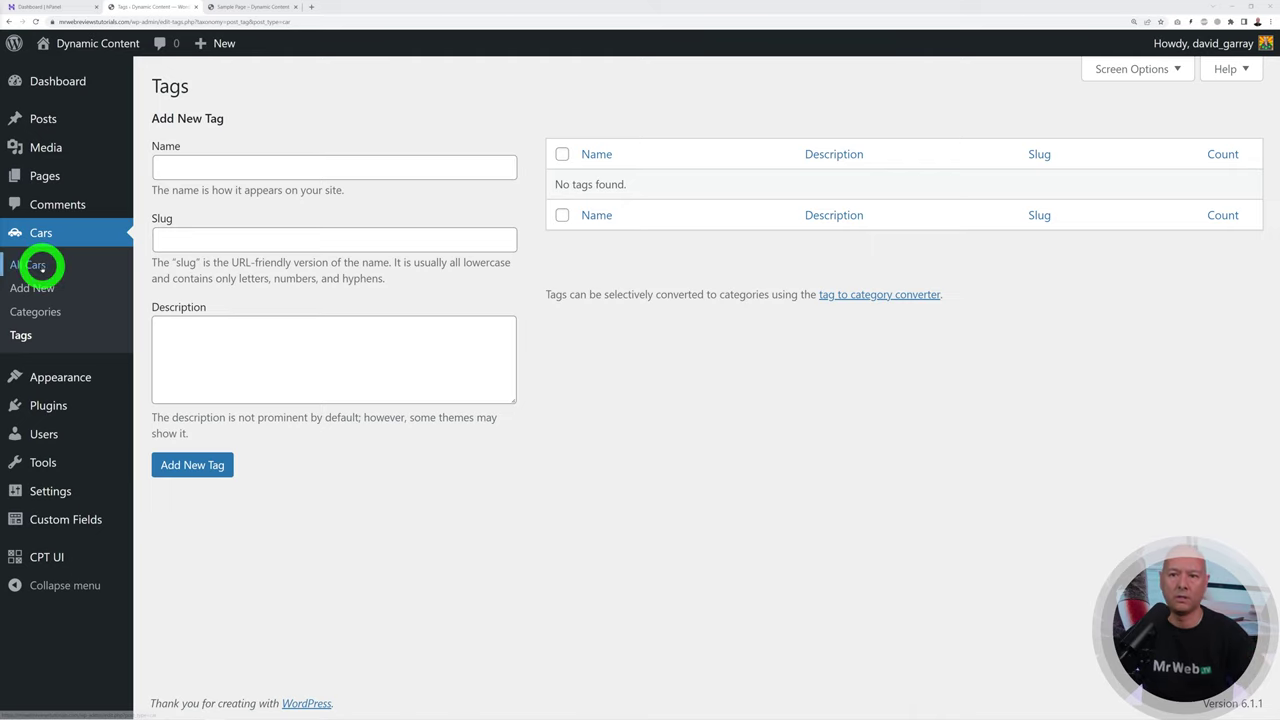
Step: Look over the untitled draft car entry and add the car tags Metalic Paint, Air Conditioning, Hitch Bar and Roof Rack
click(40, 266)
click(226, 210)
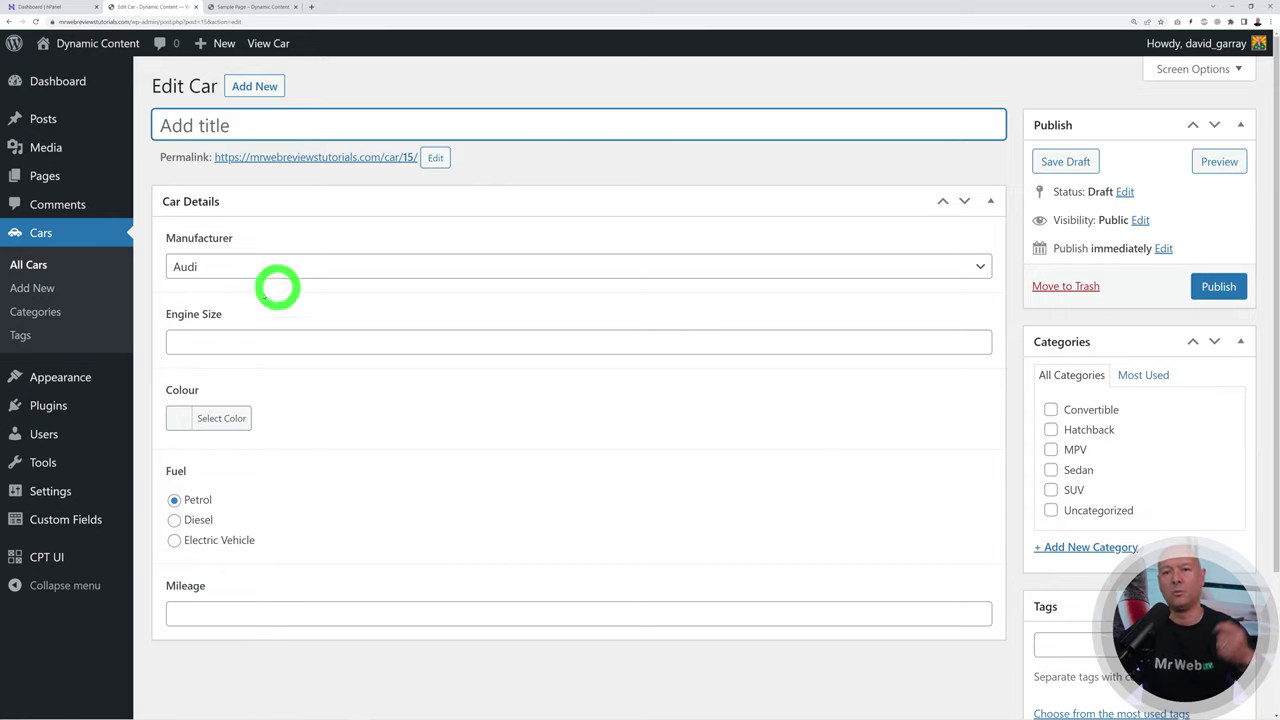
click(37, 337)
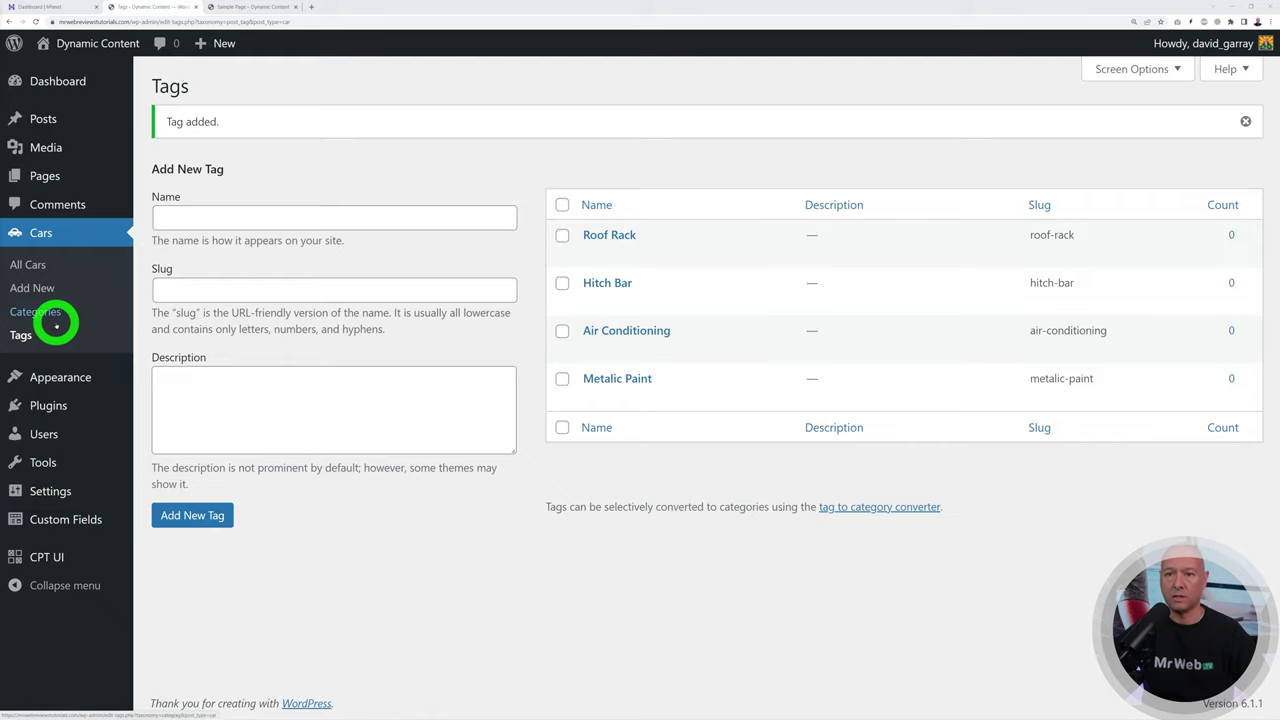
Step: Title the draft car entry Merdedes C220 D and set its manufacturer to Mercedes and its engine size to 1.6L
click(33, 266)
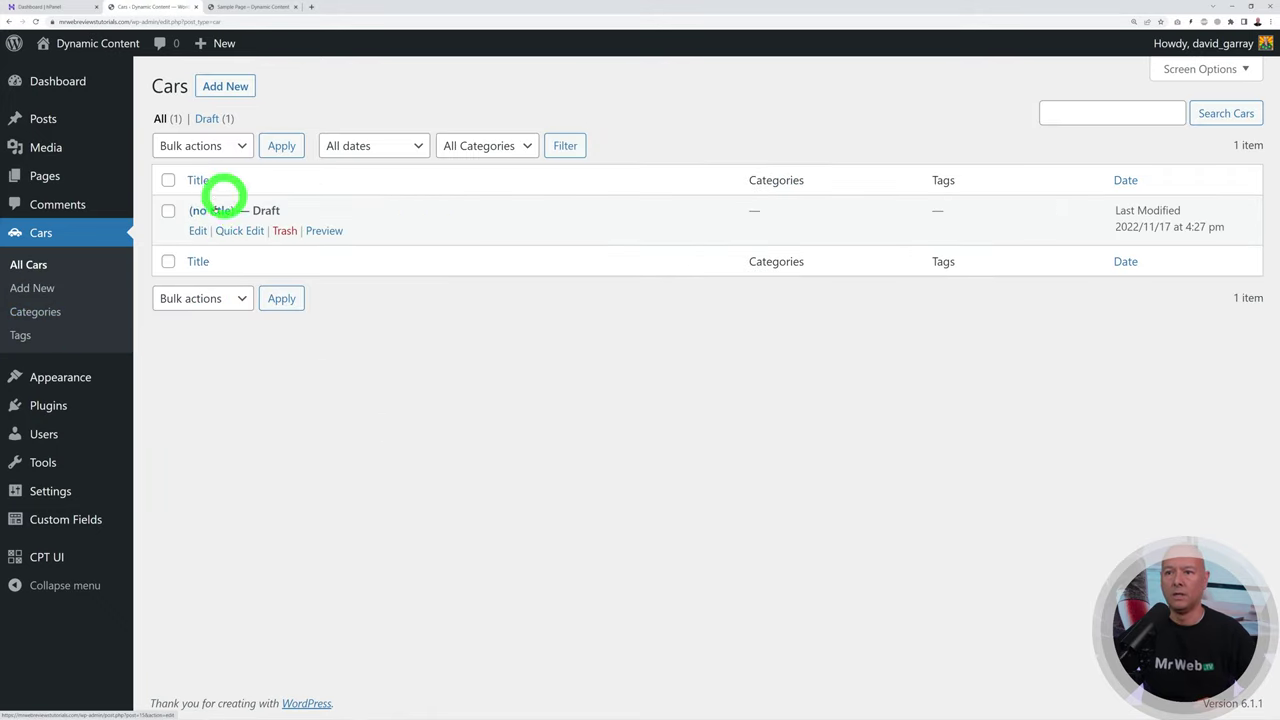
click(221, 210)
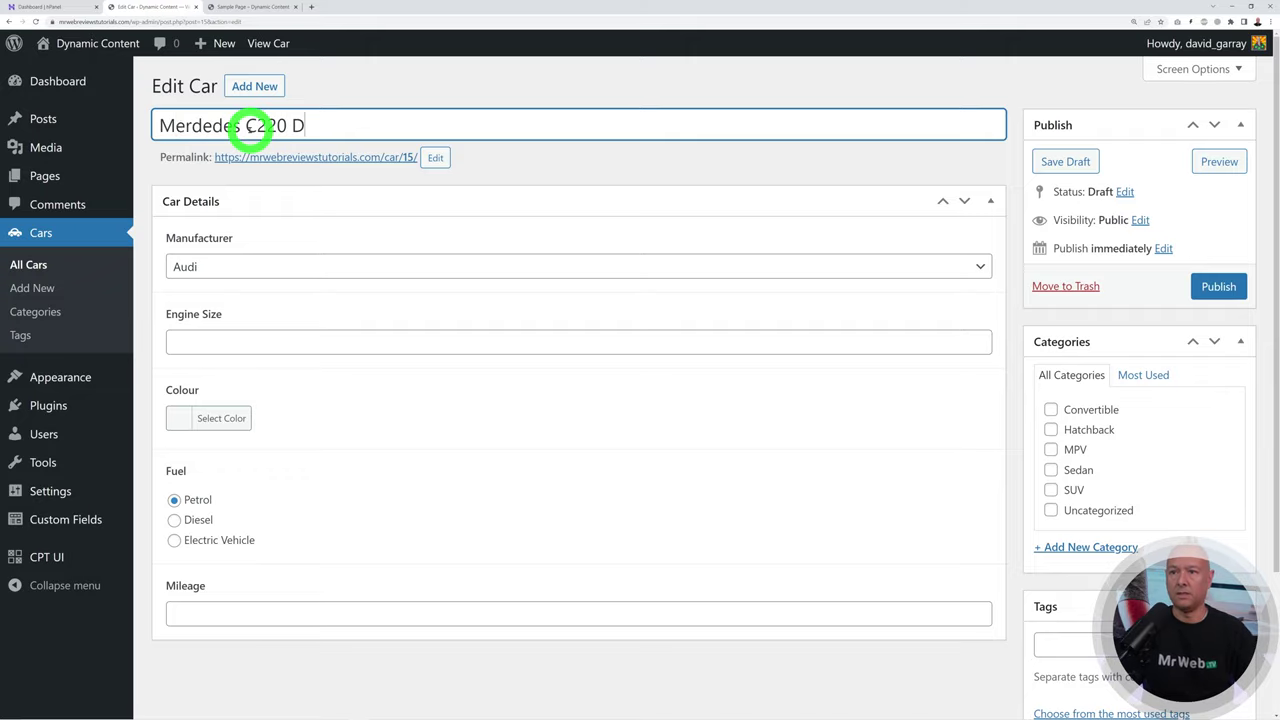
click(357, 266)
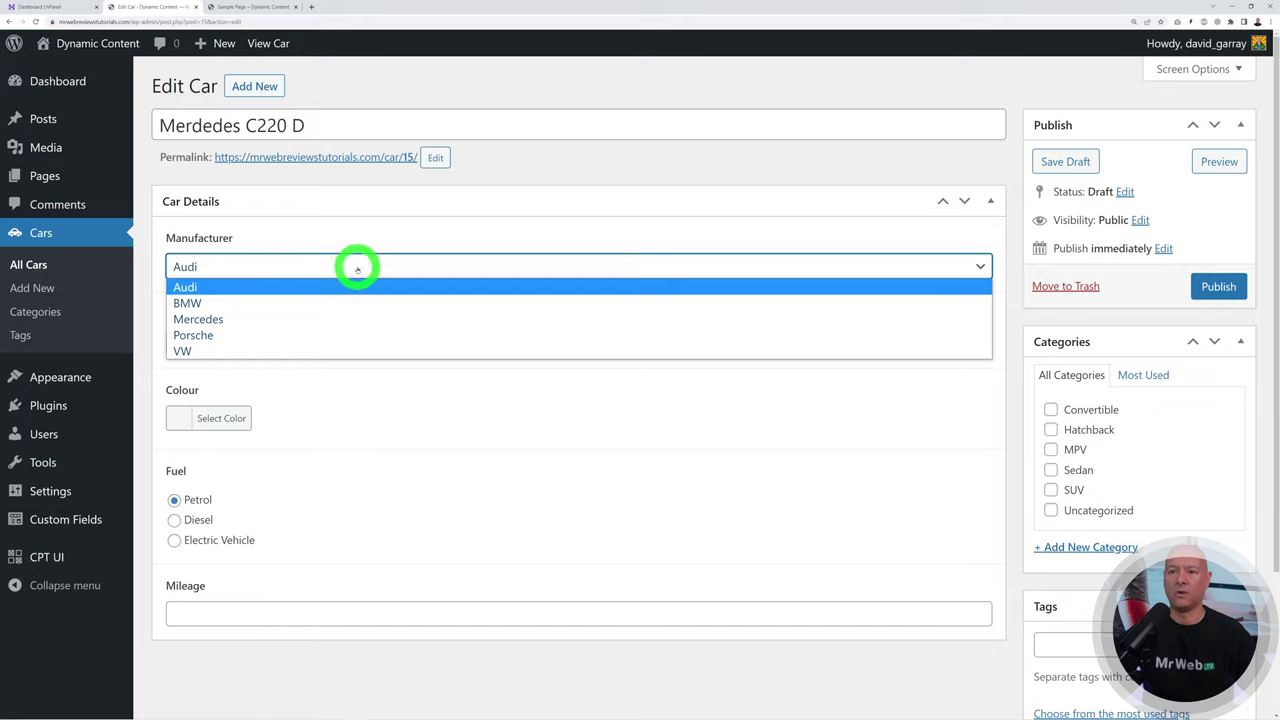
click(297, 320)
click(383, 342)
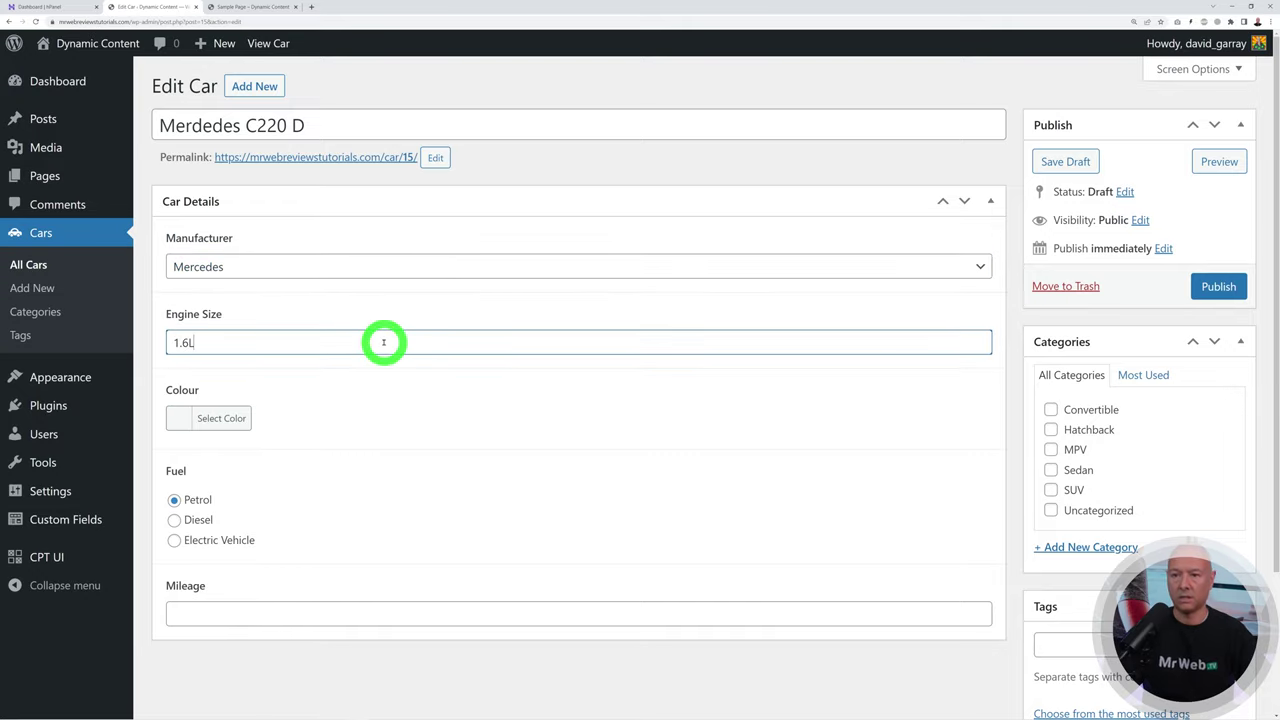
Step: Set the car's colour to white, its fuel to Diesel and its mileage to 120000
click(180, 418)
drag(286, 508, 177, 446)
click(497, 423)
scroll(551, 460, down, 1)
click(176, 437)
scroll(414, 500, up, 1)
click(384, 607)
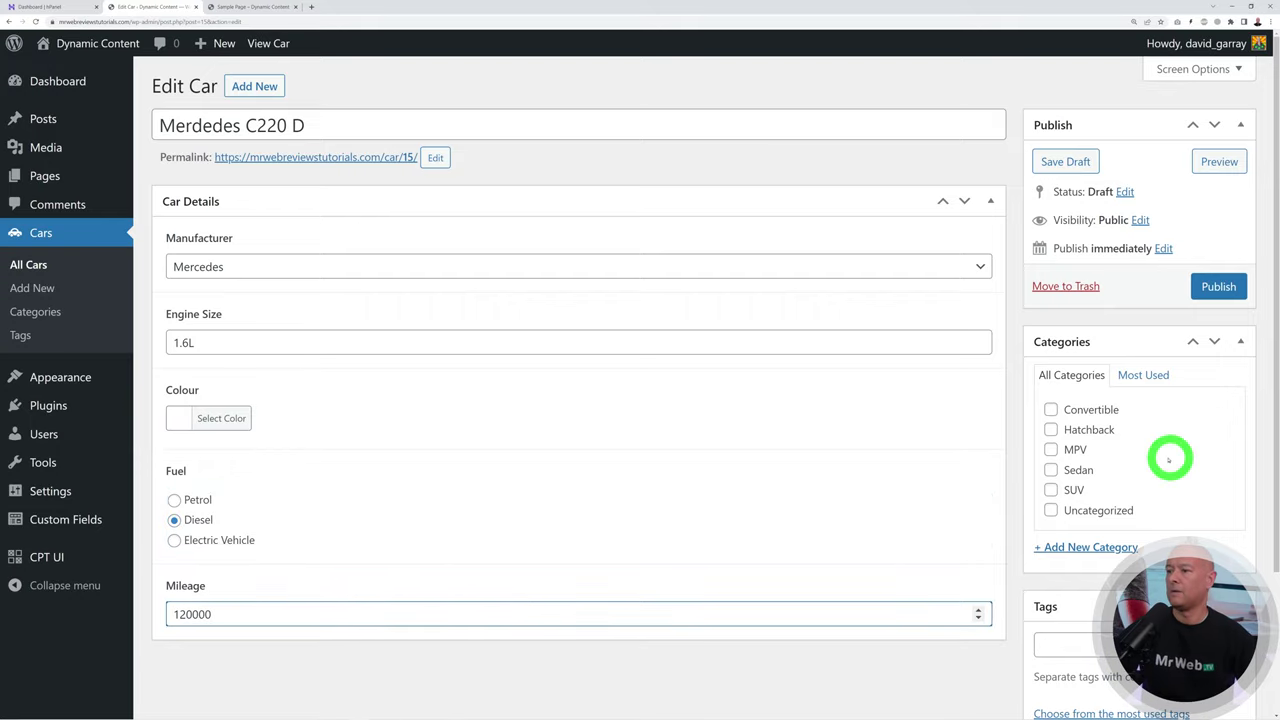
Step: Assign the Sedan category to the car and enter Metalic Paint as its tag
click(1051, 469)
scroll(1185, 503, down, 3)
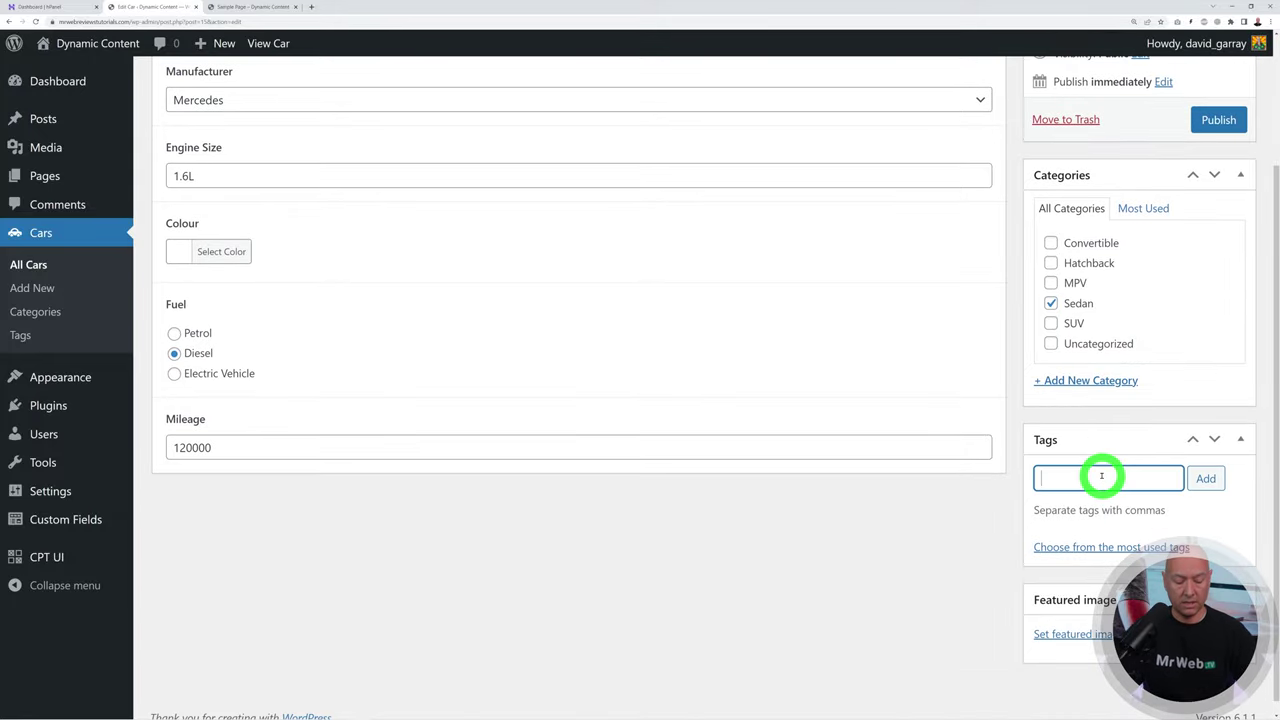
click(1101, 476)
text(Met)
click(1110, 503)
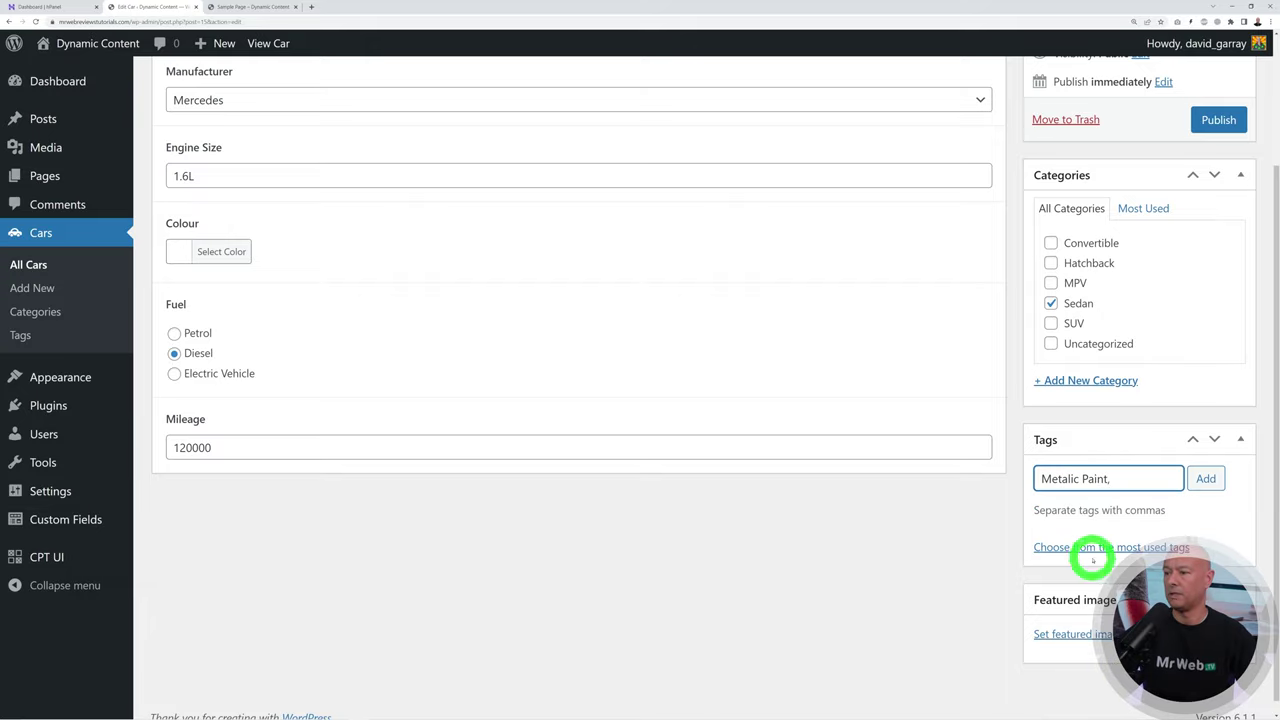
Step: Upload mercedes-c-class-220-front.jpg from the Downloads folder as the car's featured image and publish the car entry
click(1066, 634)
click(80, 114)
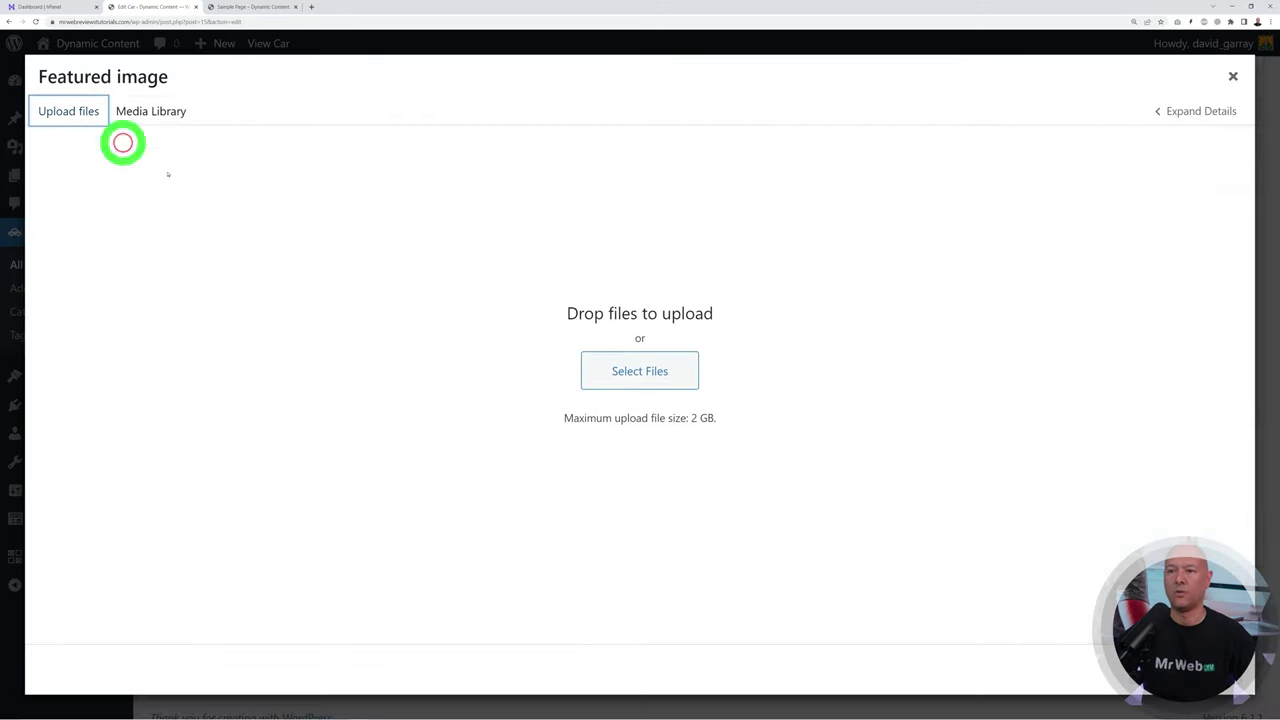
click(639, 362)
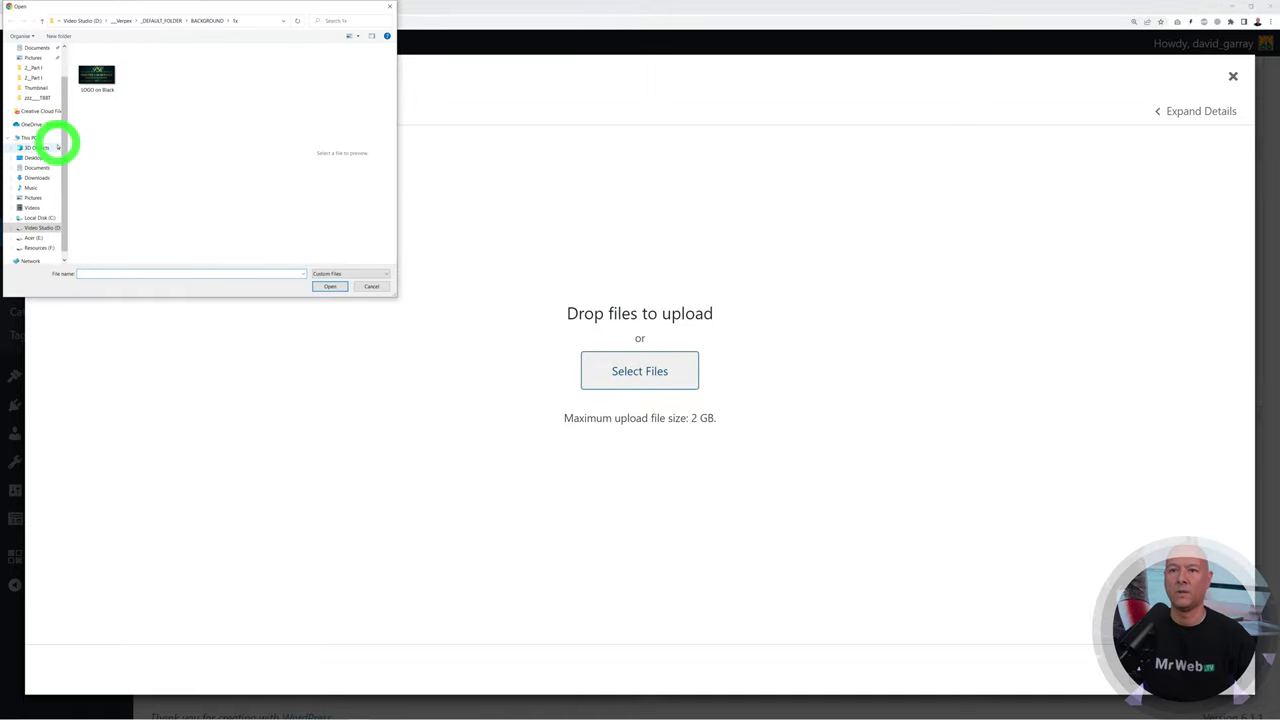
click(37, 177)
click(115, 71)
click(332, 287)
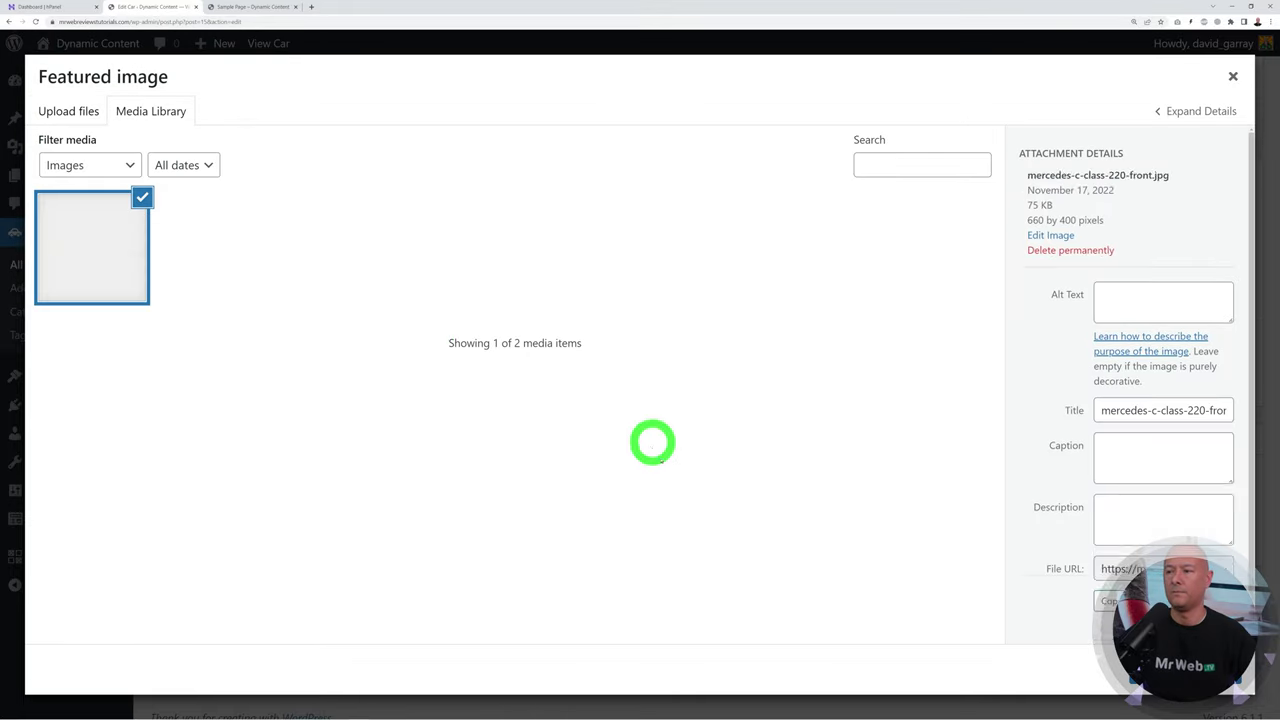
click(1185, 668)
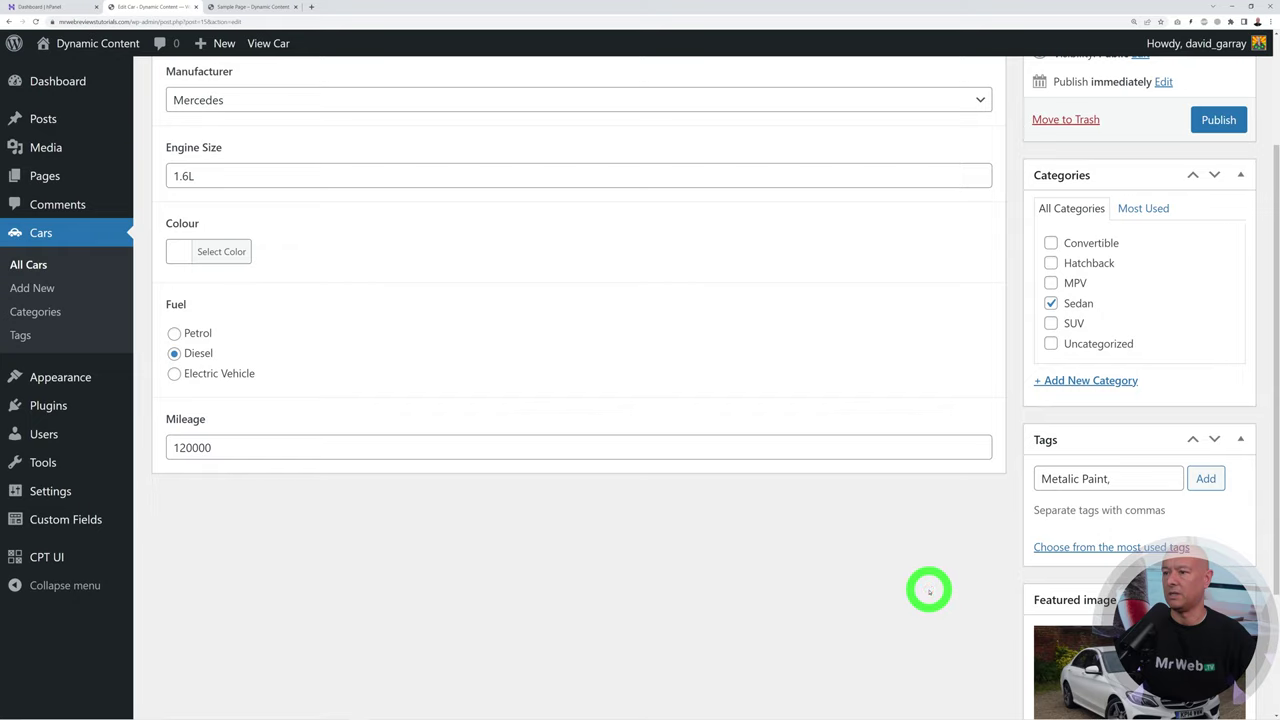
scroll(929, 590, up, 3)
click(1226, 286)
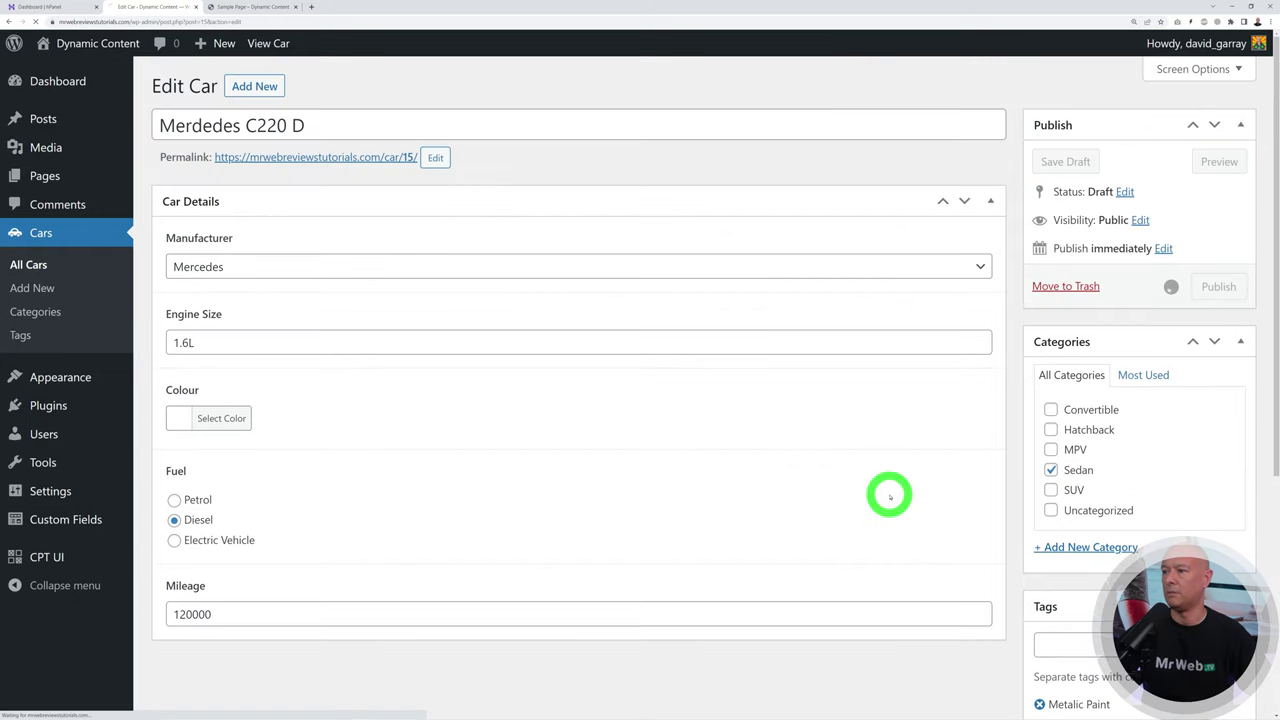
Step: Open the published car's page in the existing site tab and examine which of its details are displayed
click(30, 264)
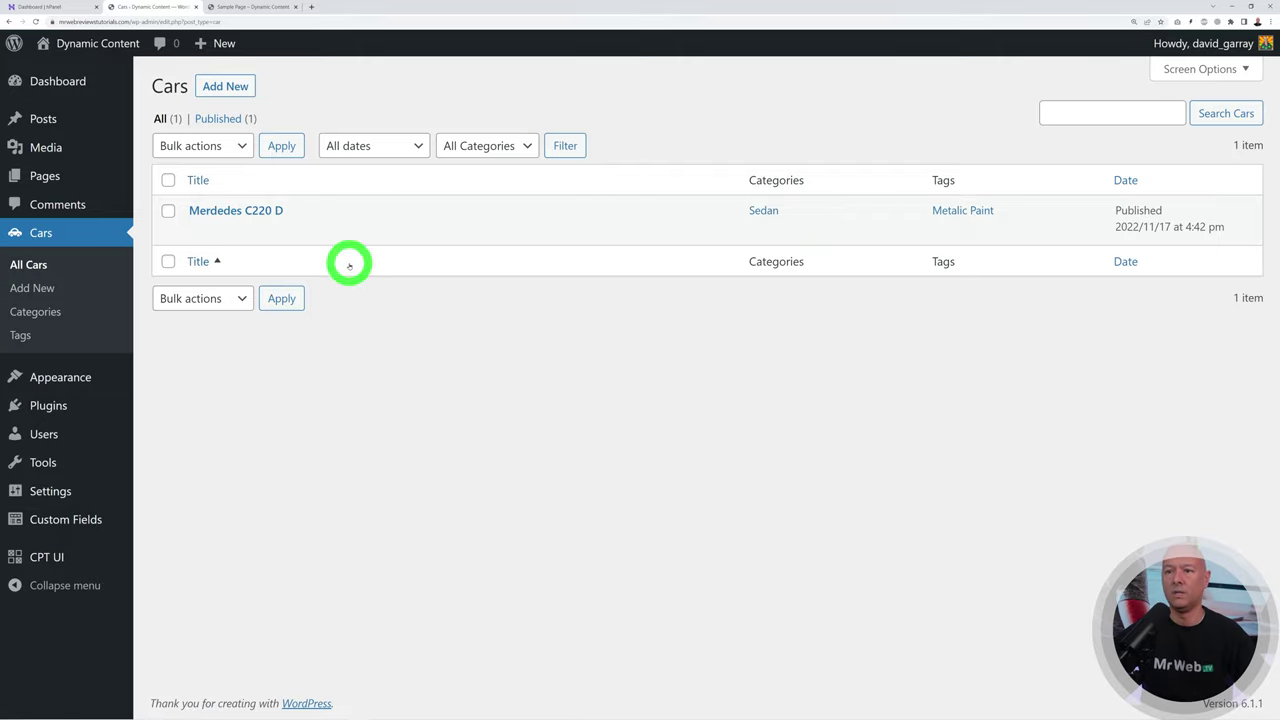
mouse_move(291, 237)
right_click(317, 231)
click(345, 238)
click(236, 8)
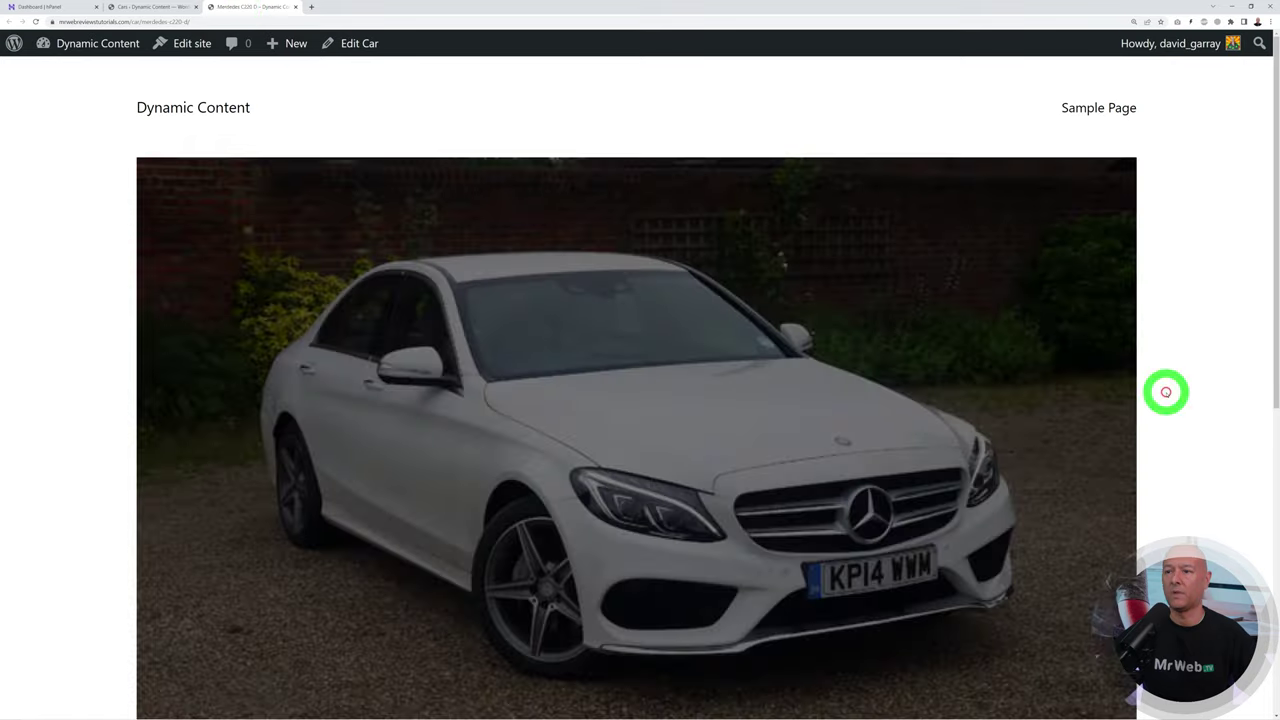
scroll(794, 371, down, 5)
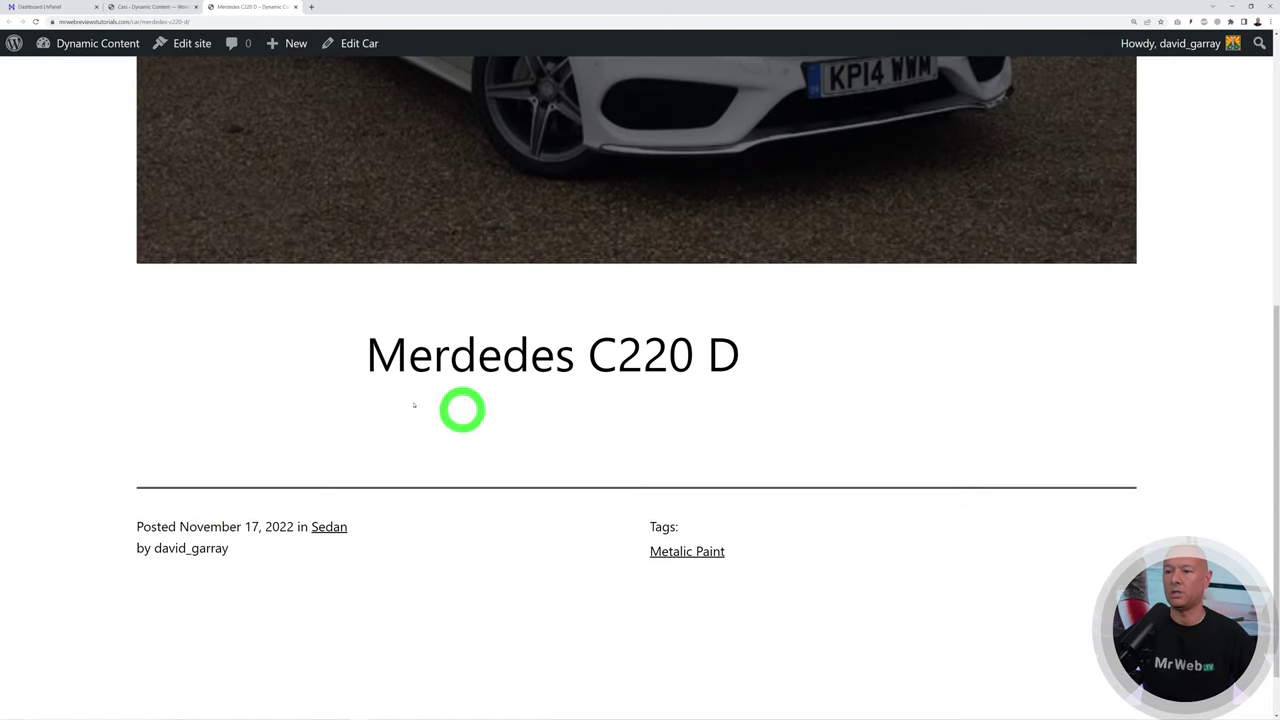
scroll(905, 369, down, 1)
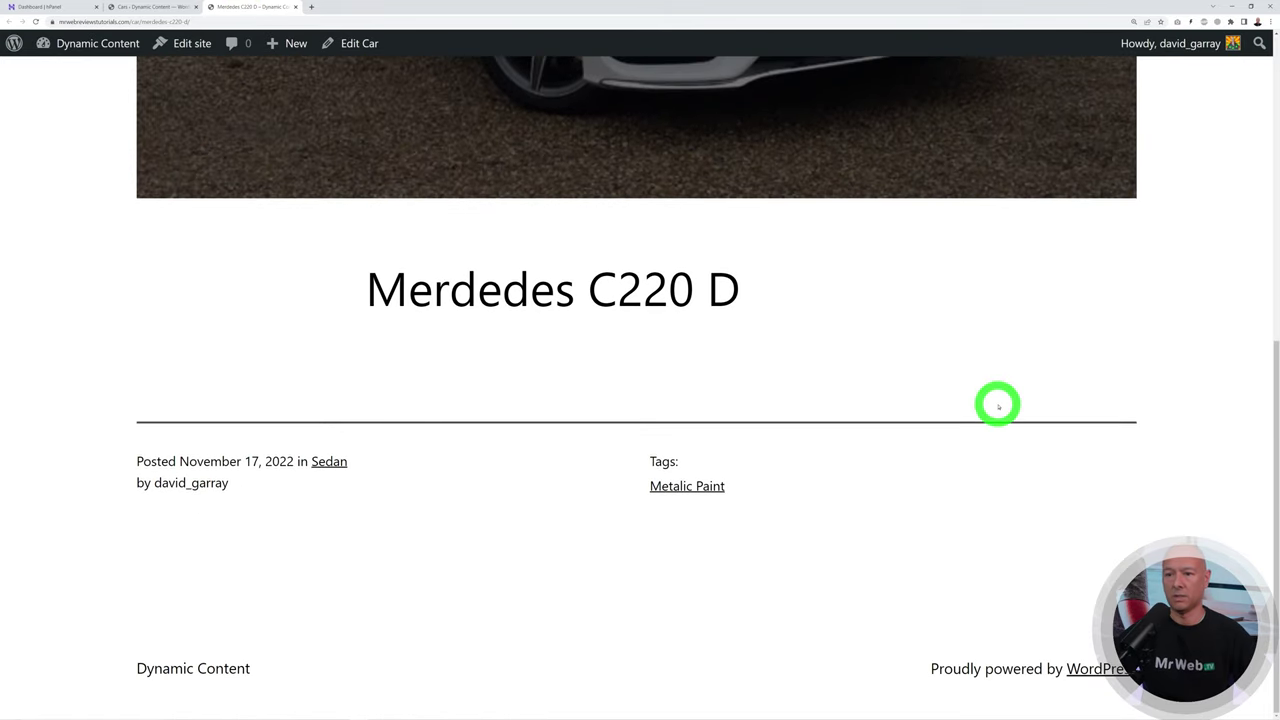
scroll(968, 486, up, 6)
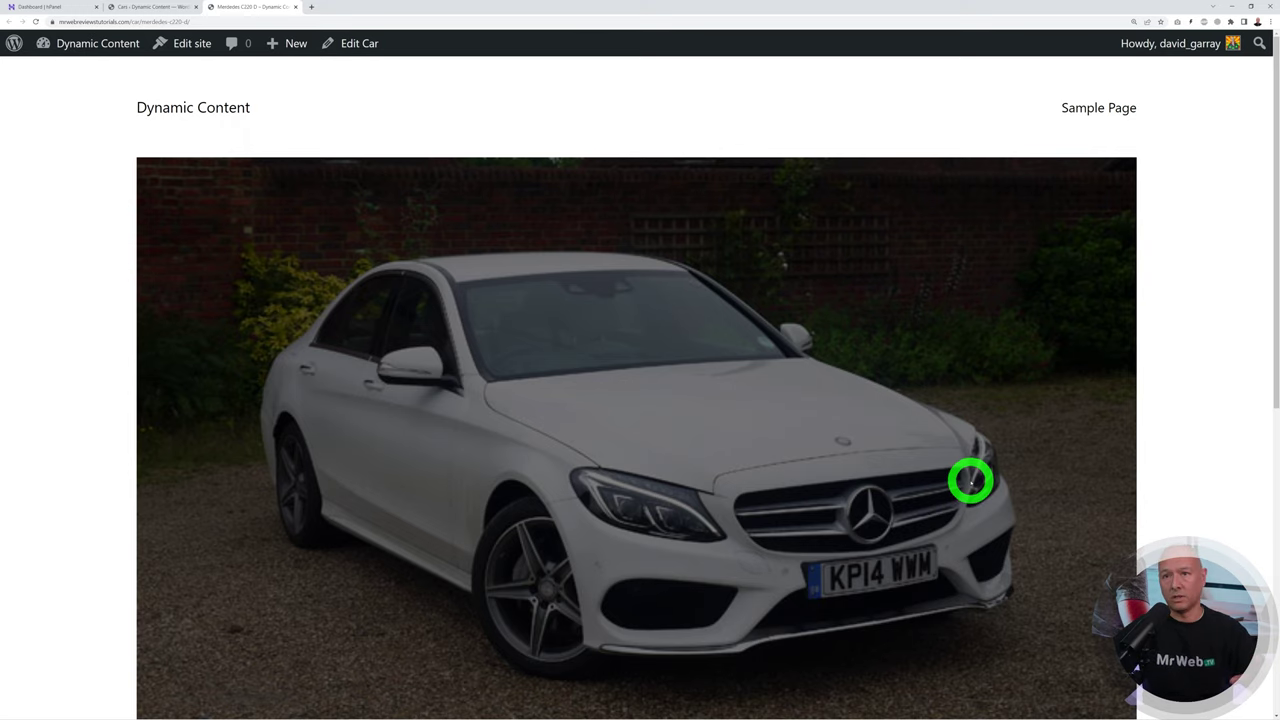
Step: Install and activate the Hello Elementor theme from the popular WordPress themes
click(160, 7)
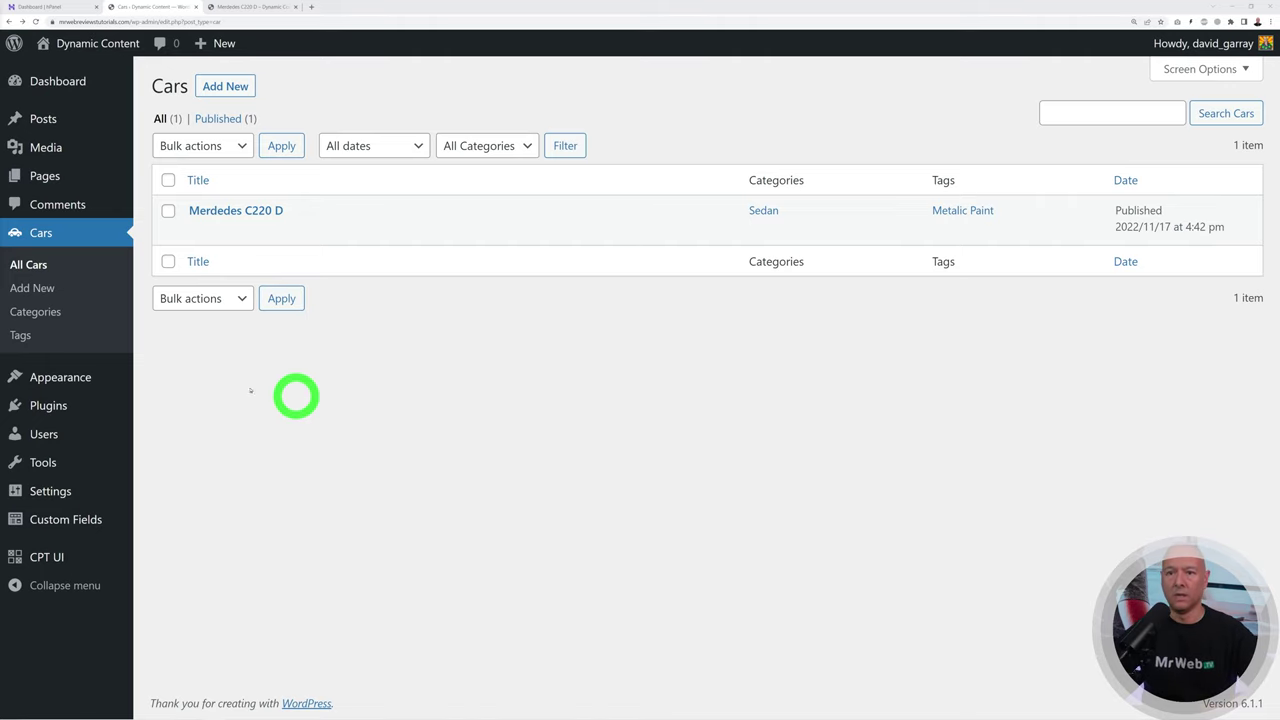
mouse_move(46, 369)
click(170, 381)
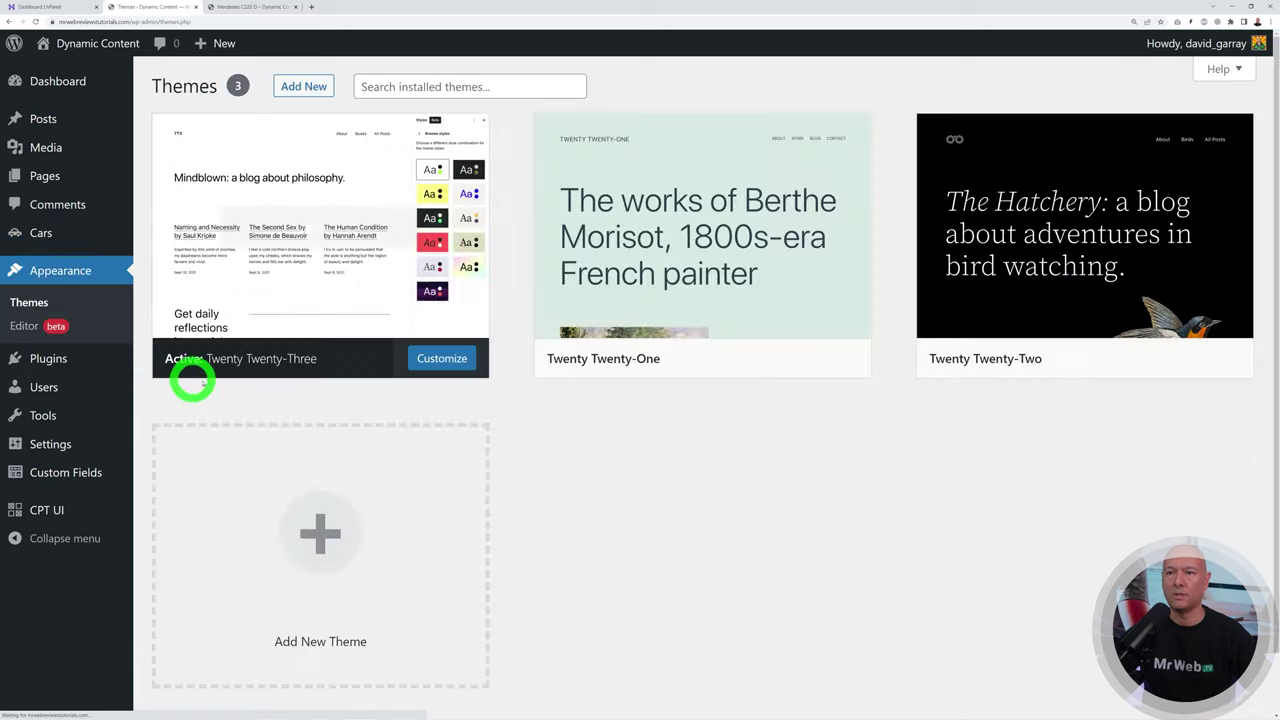
click(309, 86)
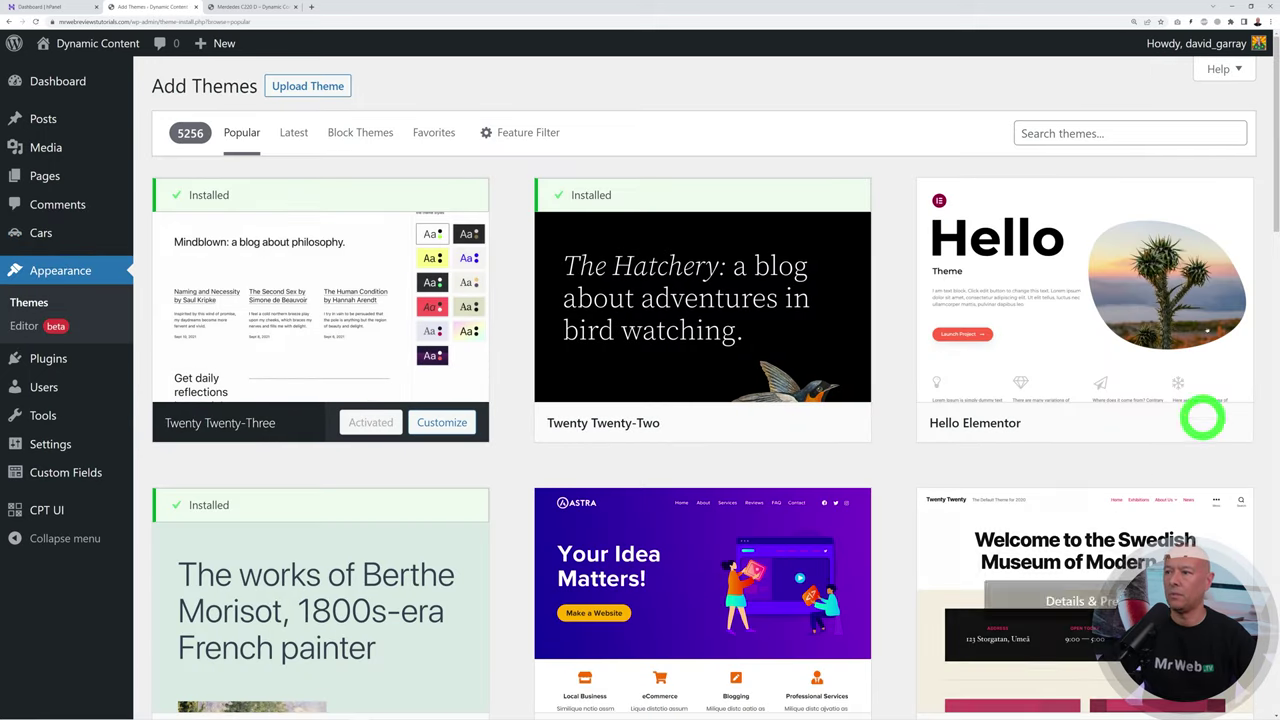
mouse_move(1029, 271)
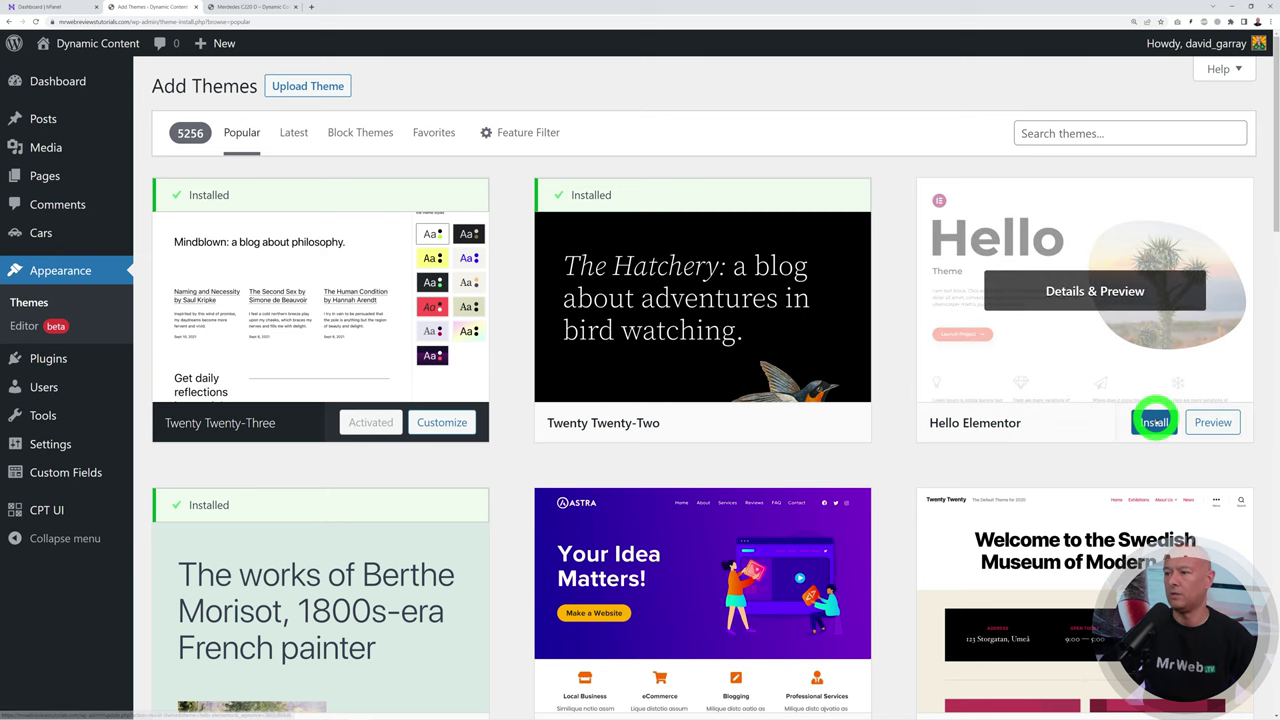
click(1150, 421)
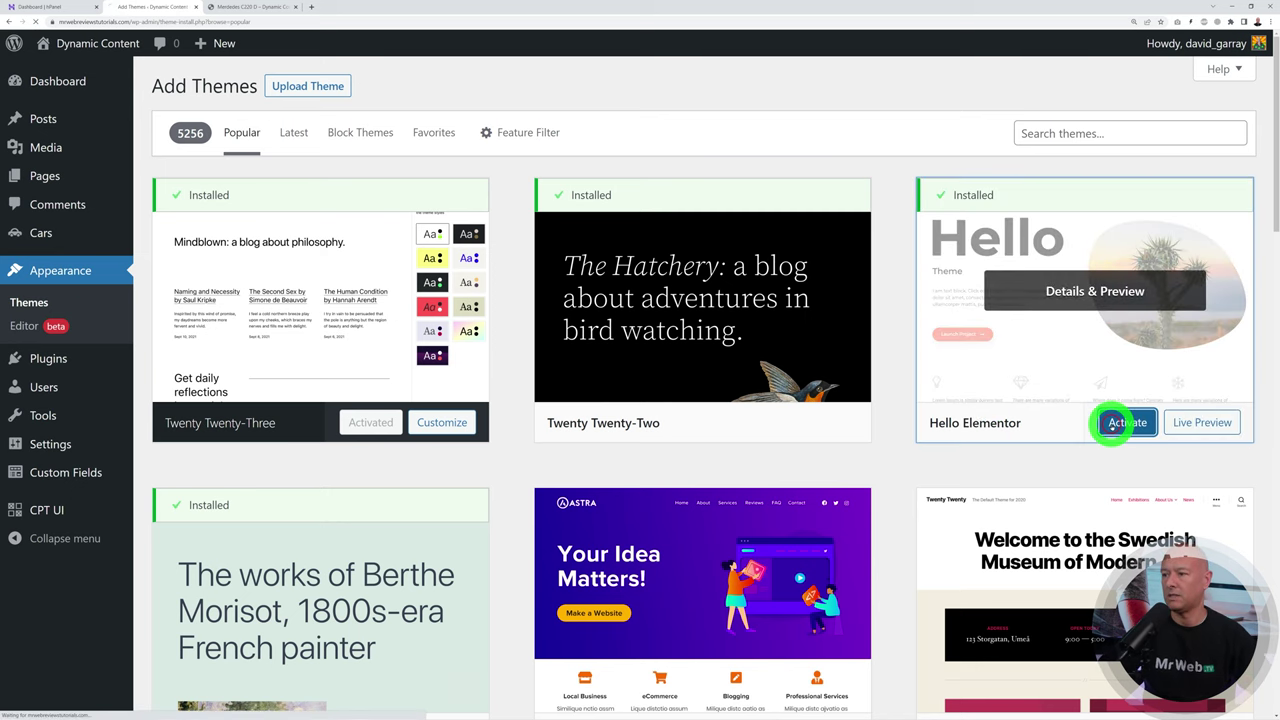
click(1109, 423)
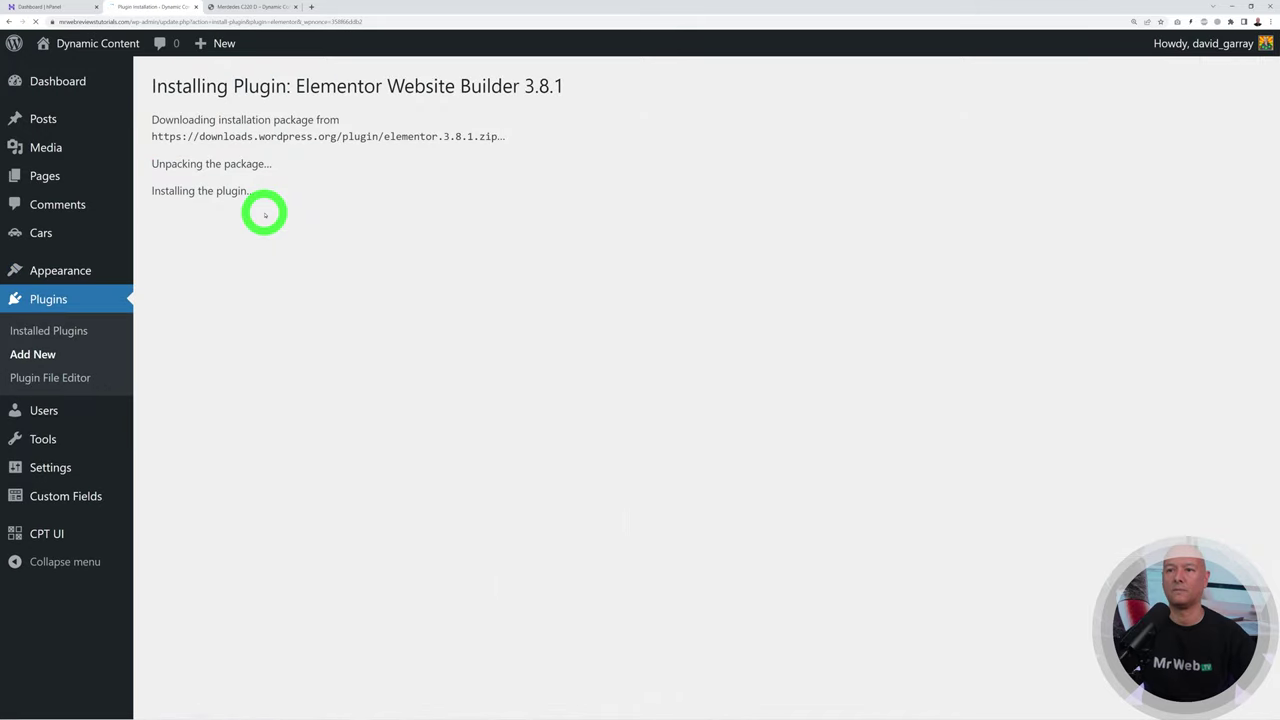
Step: Activate the newly installed Elementor Website Builder plugin
click(211, 251)
click(1252, 54)
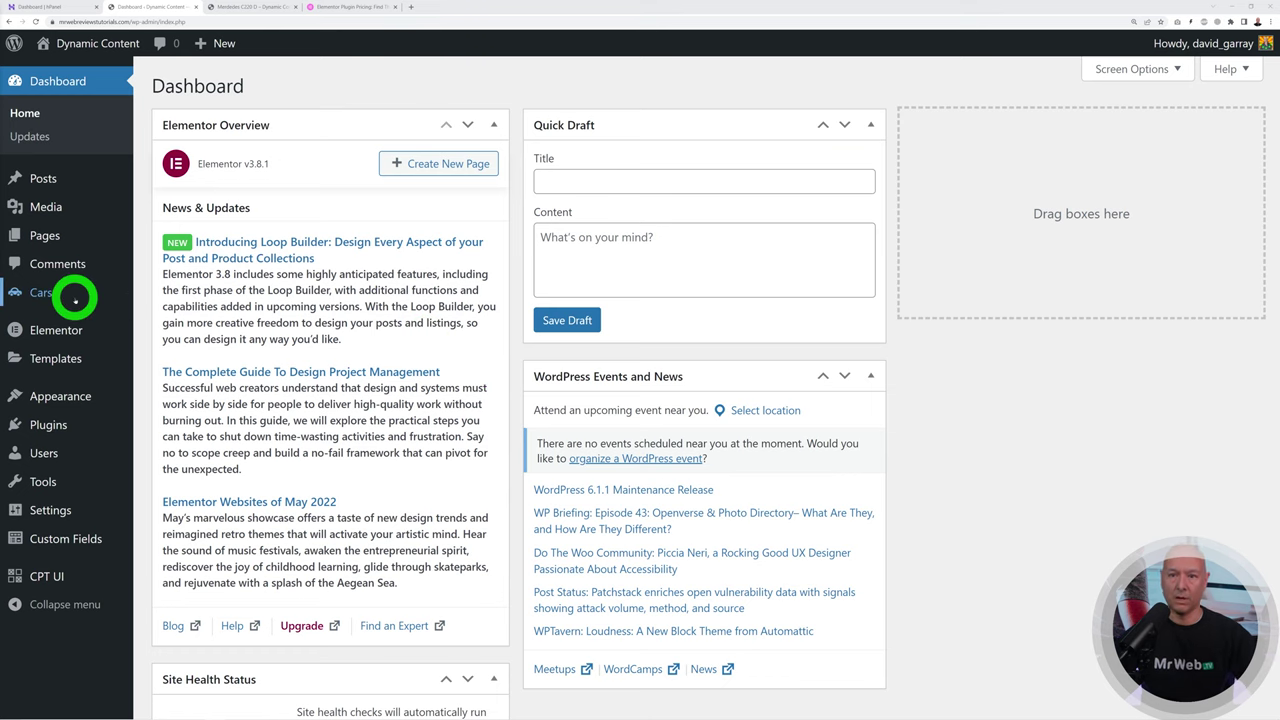
Step: Examine the site parts in Elementor's Theme Builder and the plans on the Elementor pricing page
mouse_move(50, 362)
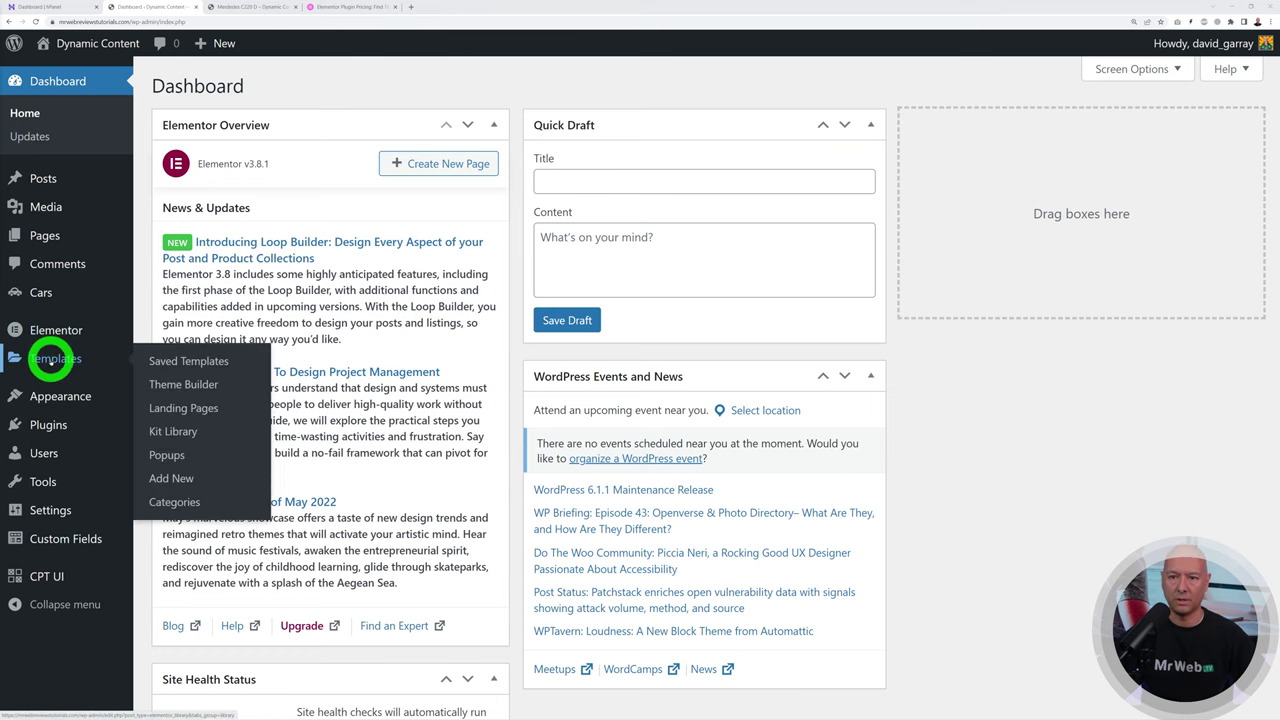
click(183, 384)
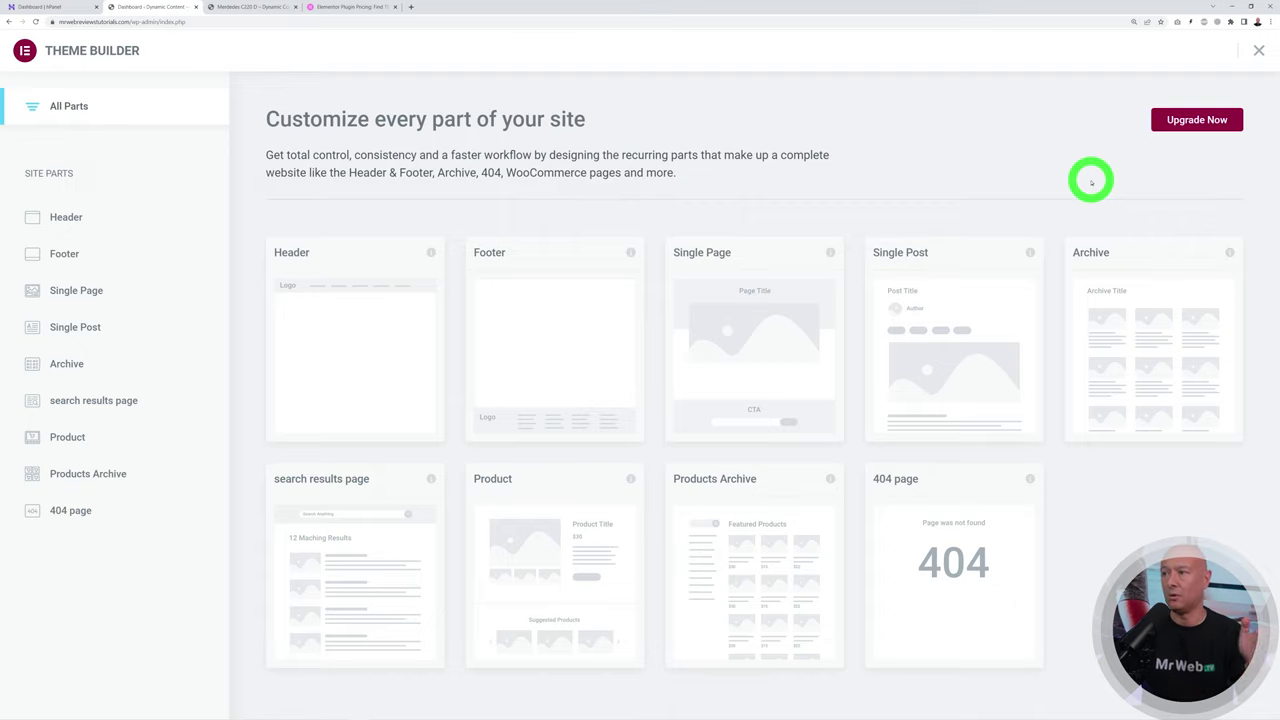
click(384, 12)
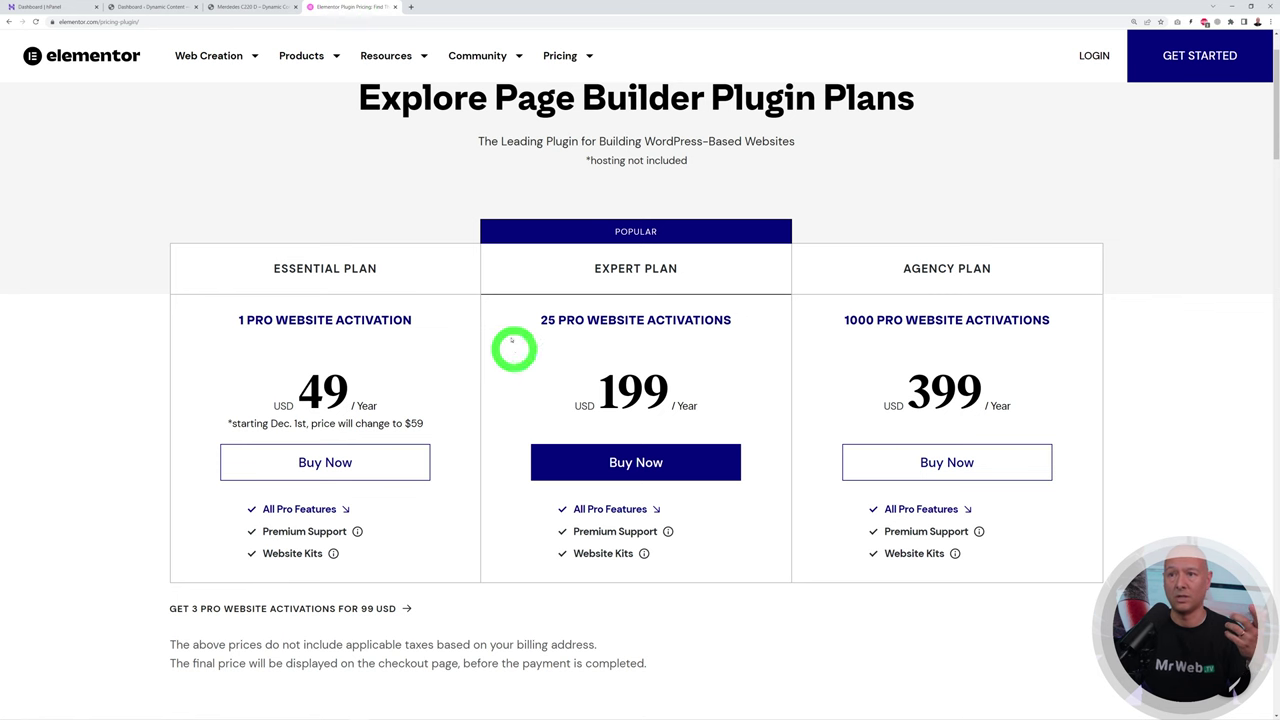
click(158, 7)
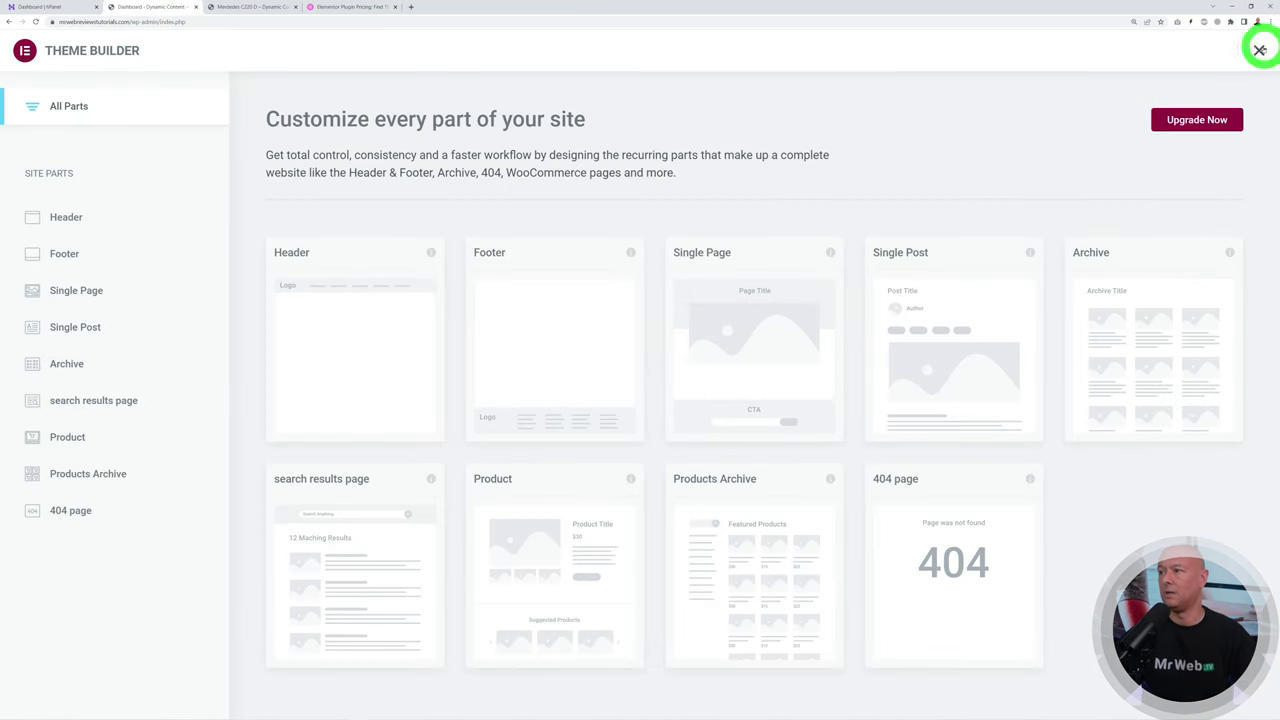
click(1262, 50)
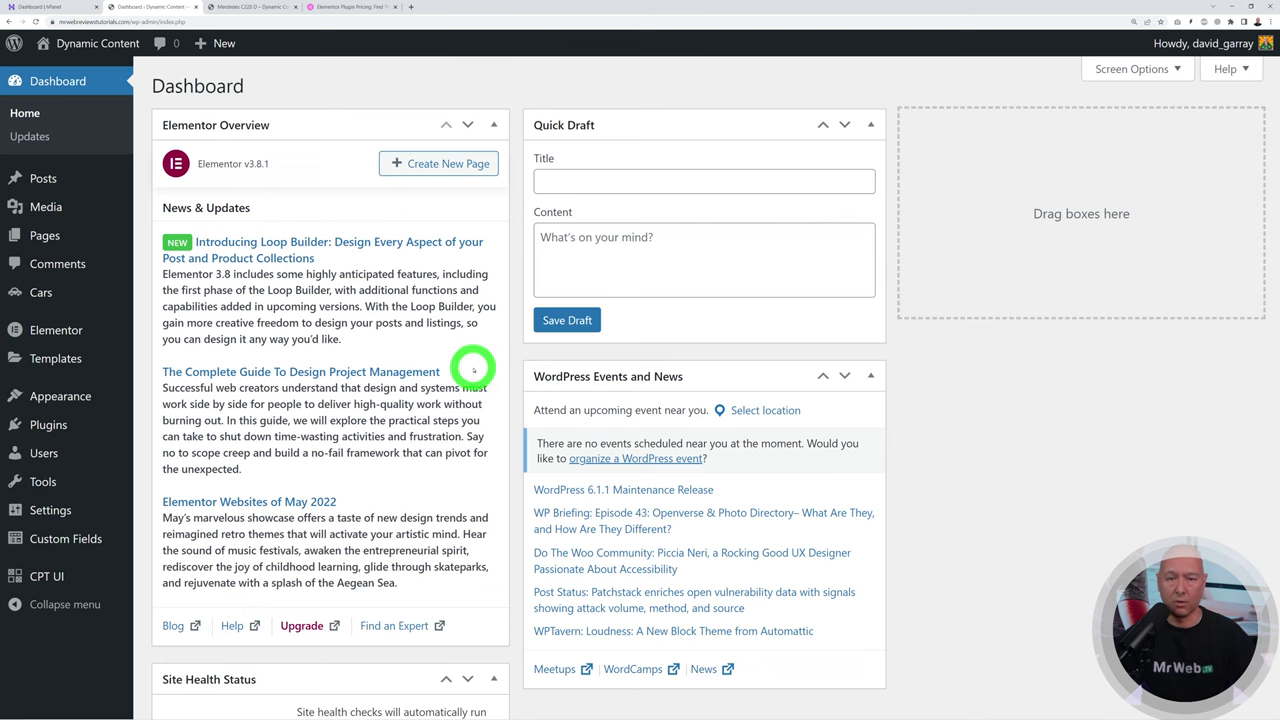
Step: Search the plugin directory for xpro and install Xpro Addons For Elementor and Best Theme Builder For Elementor – FREE
click(57, 427)
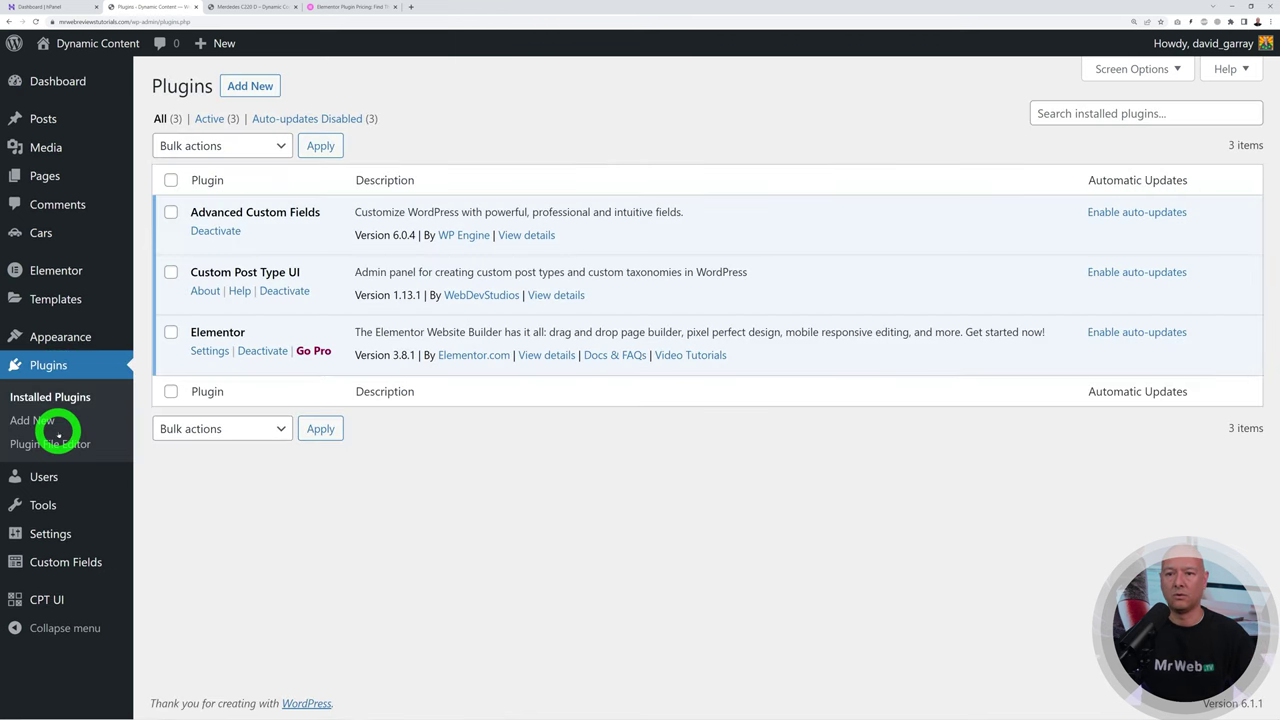
click(247, 86)
click(1042, 134)
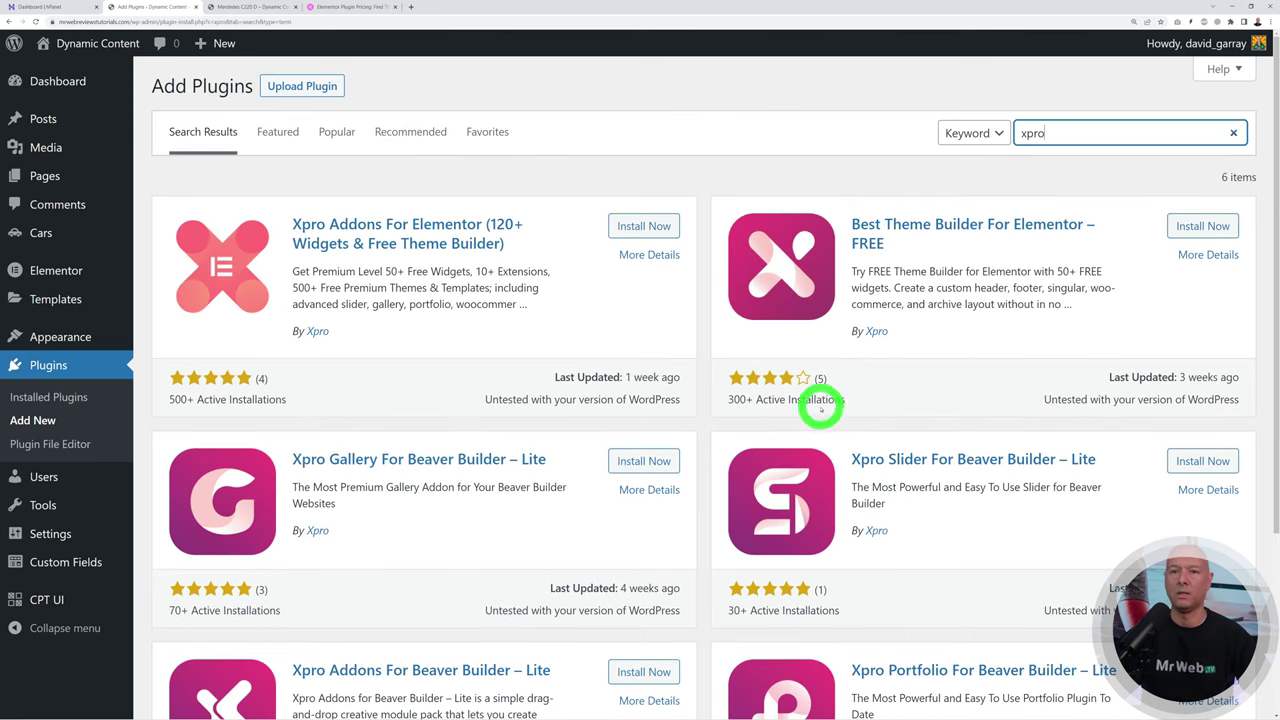
click(645, 227)
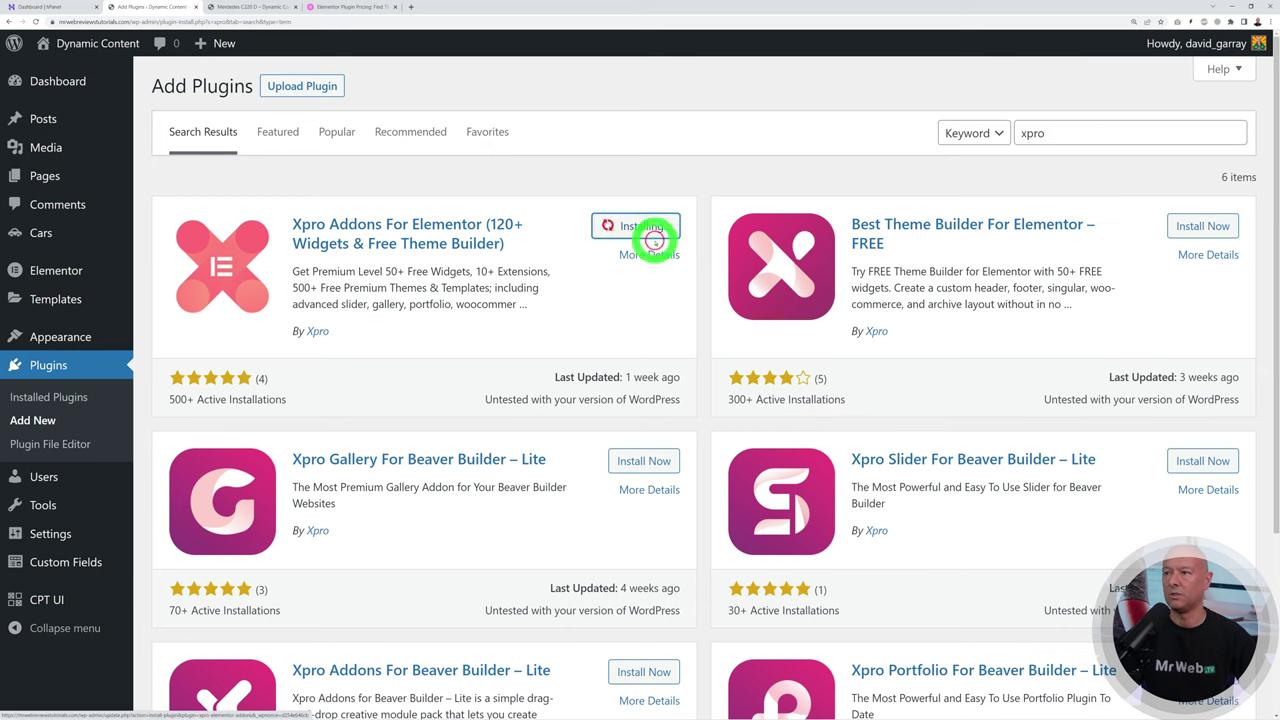
click(1203, 226)
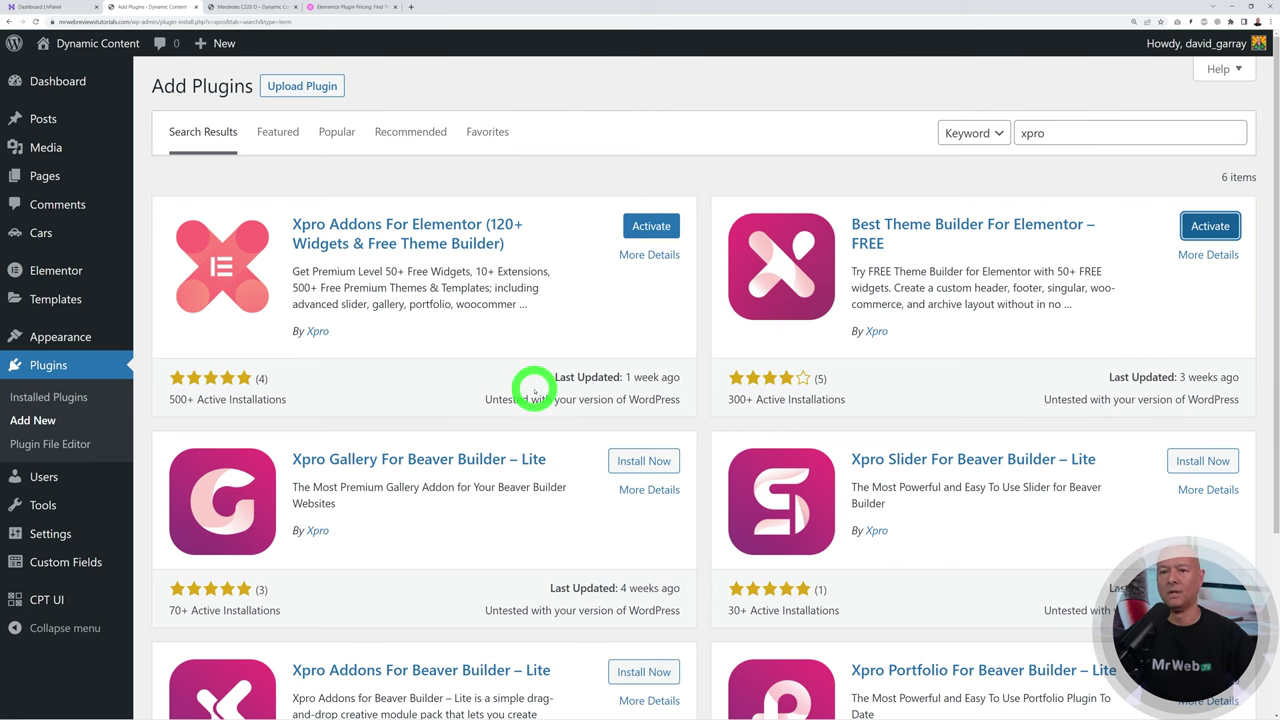
Step: Activate Xpro Elementor Addons and Xpro Elementor Theme Builder together with a bulk action on the installed plugins
click(60, 396)
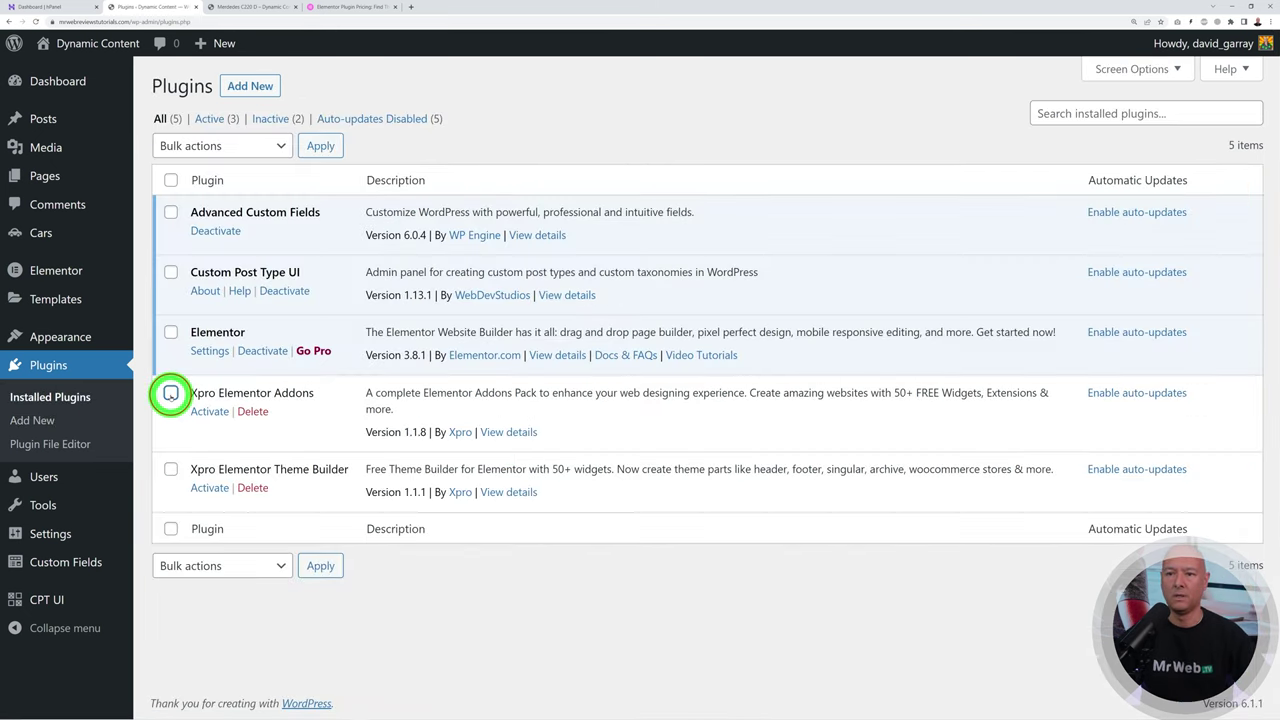
click(171, 393)
click(171, 469)
click(236, 568)
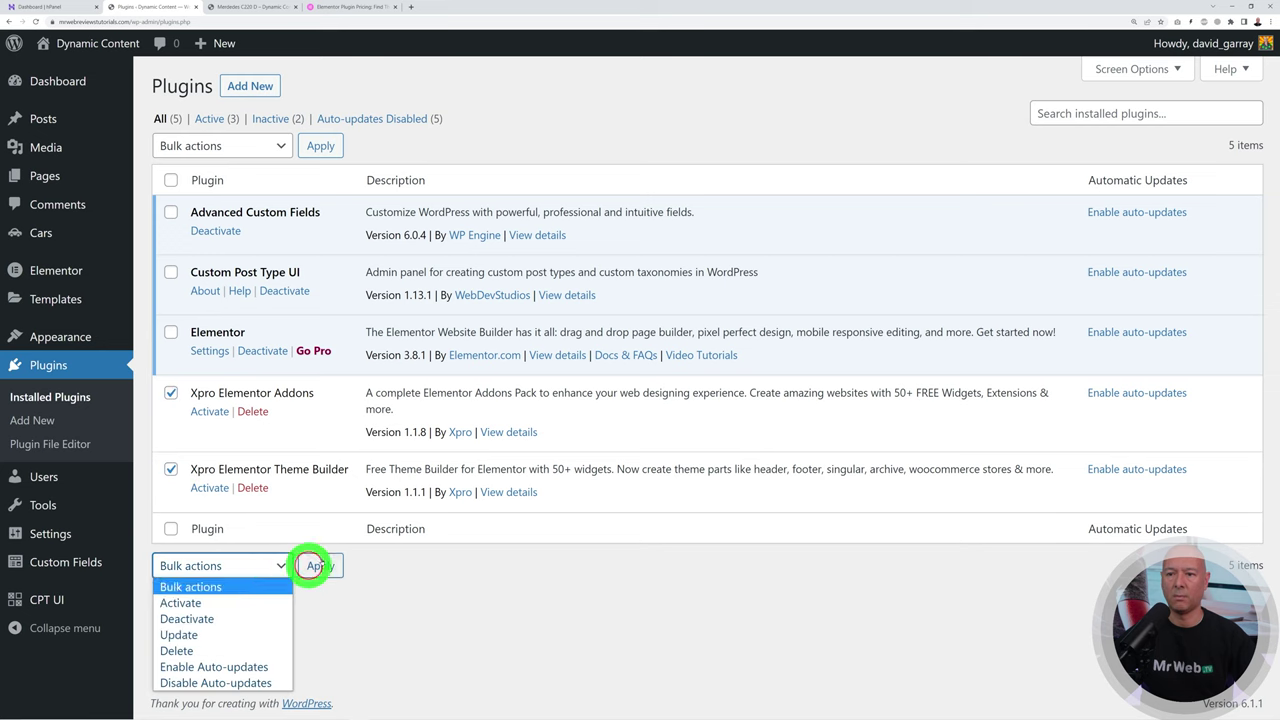
click(252, 603)
click(314, 565)
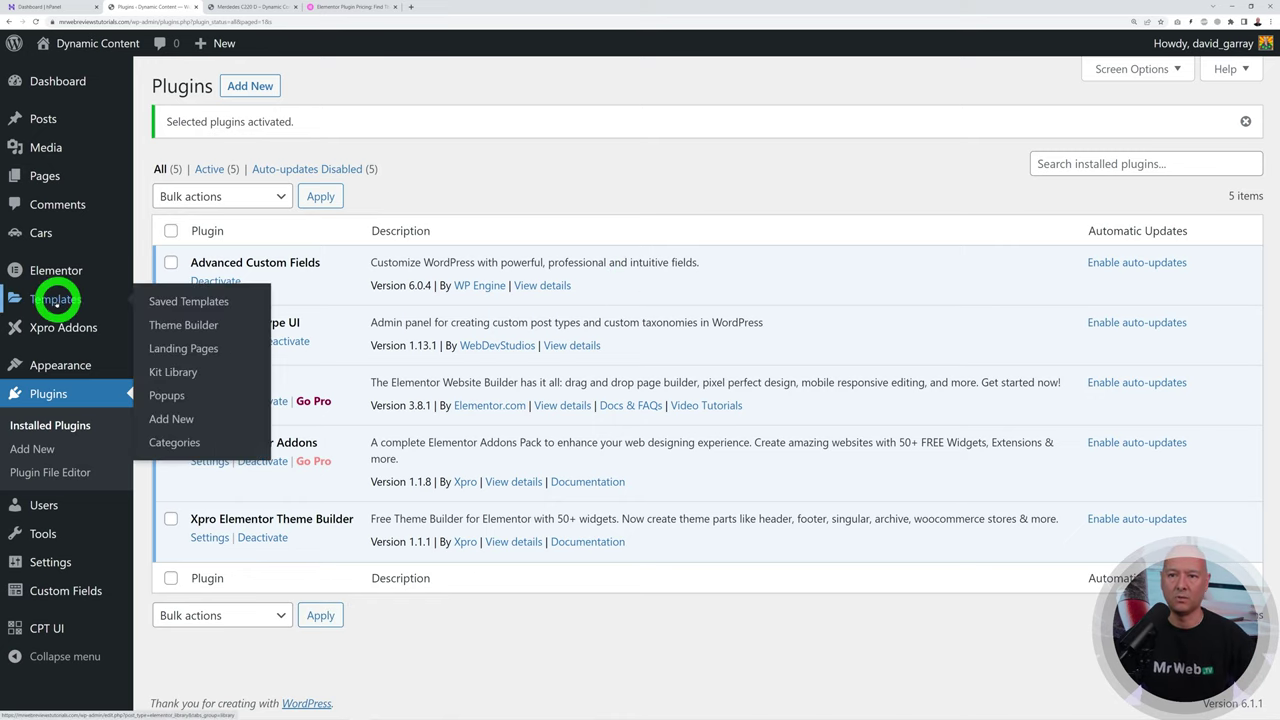
Step: Create a new Xpro Theme Builder layout titled Car Listing with the template type Singular
mouse_move(55, 327)
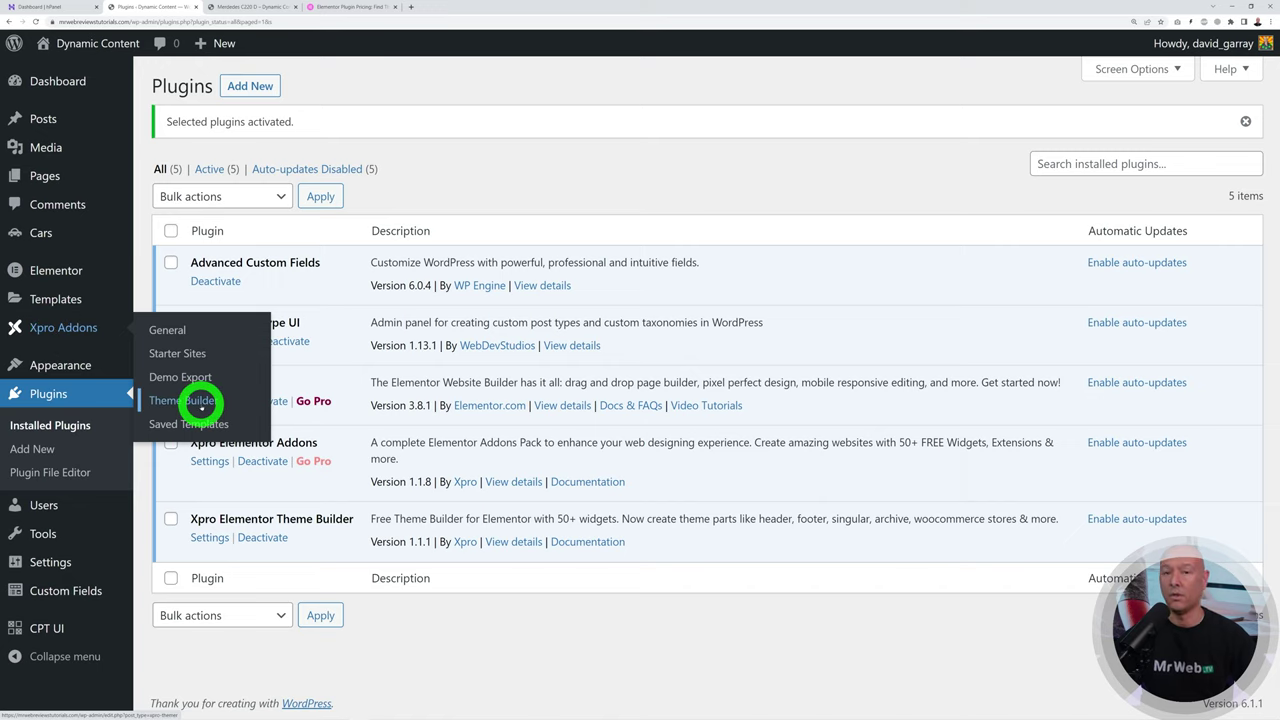
mouse_move(60, 295)
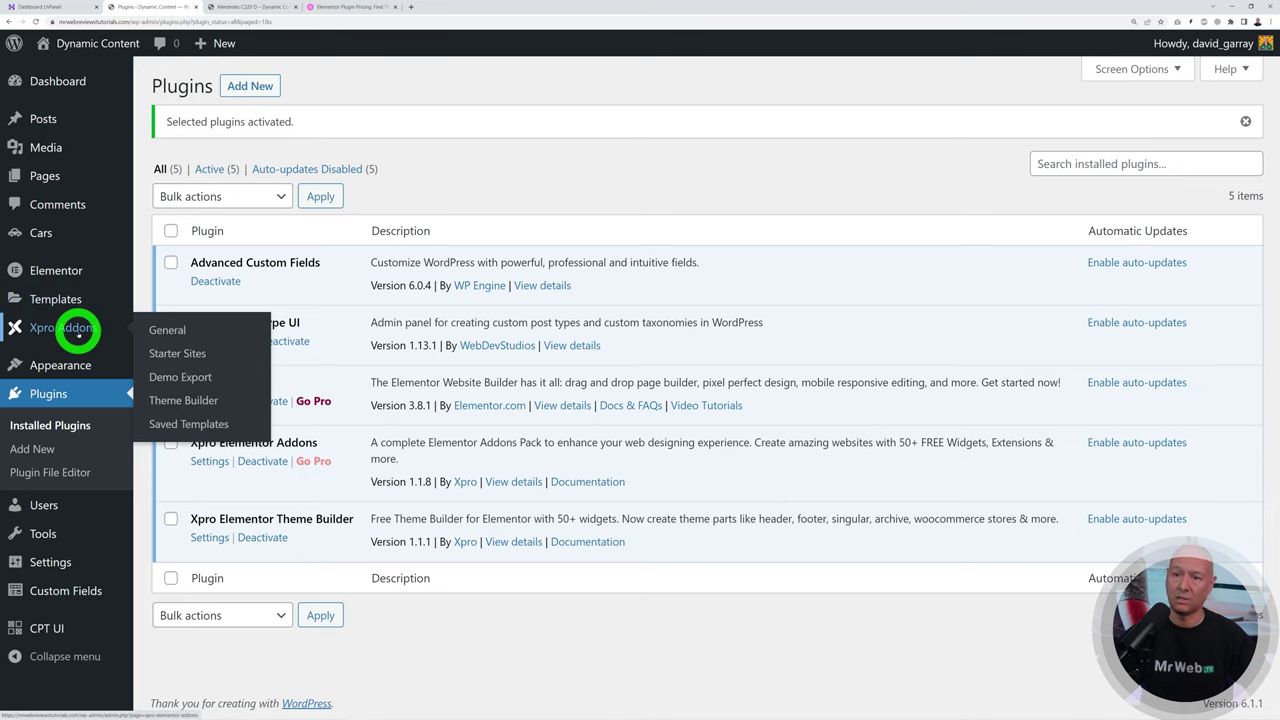
click(194, 402)
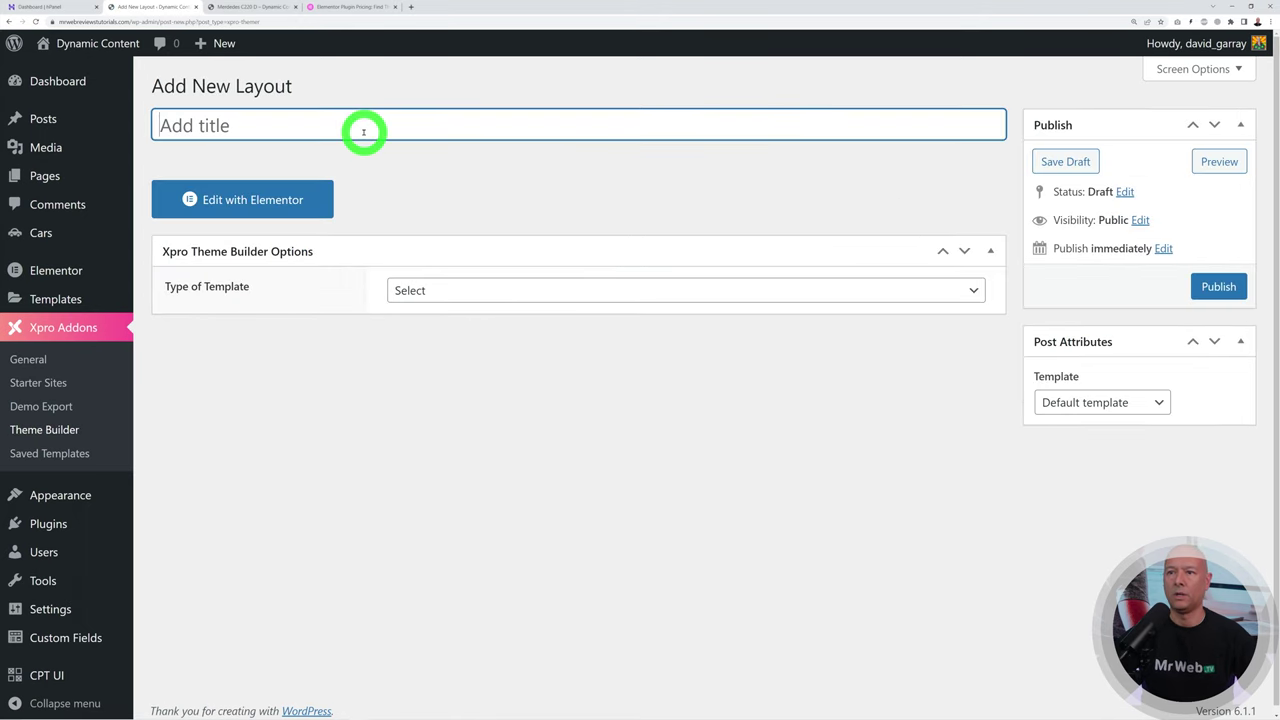
click(635, 195)
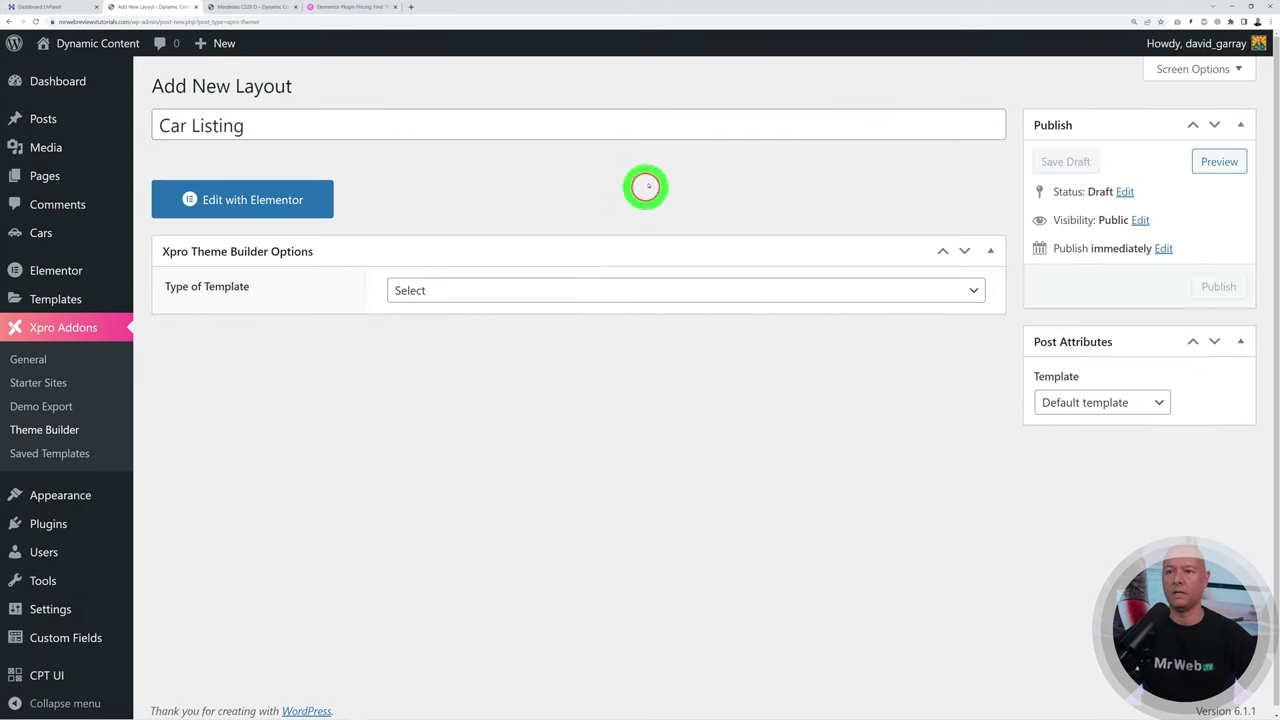
click(956, 294)
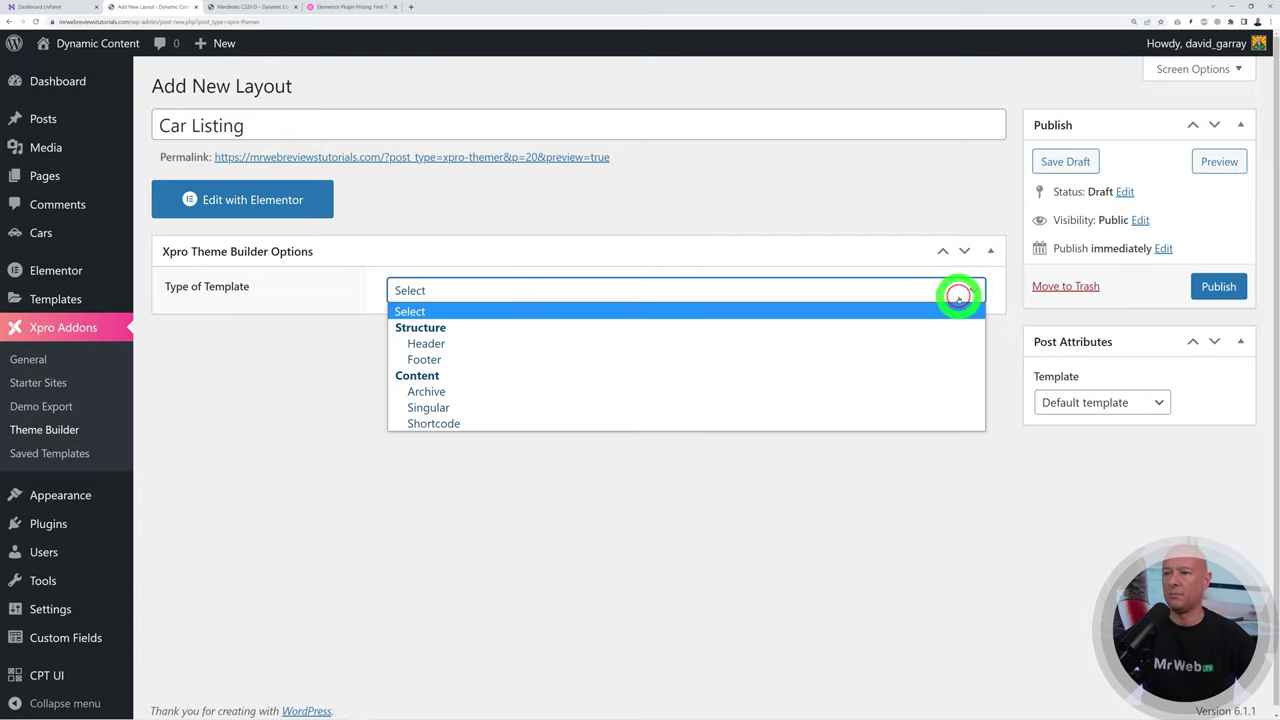
click(531, 410)
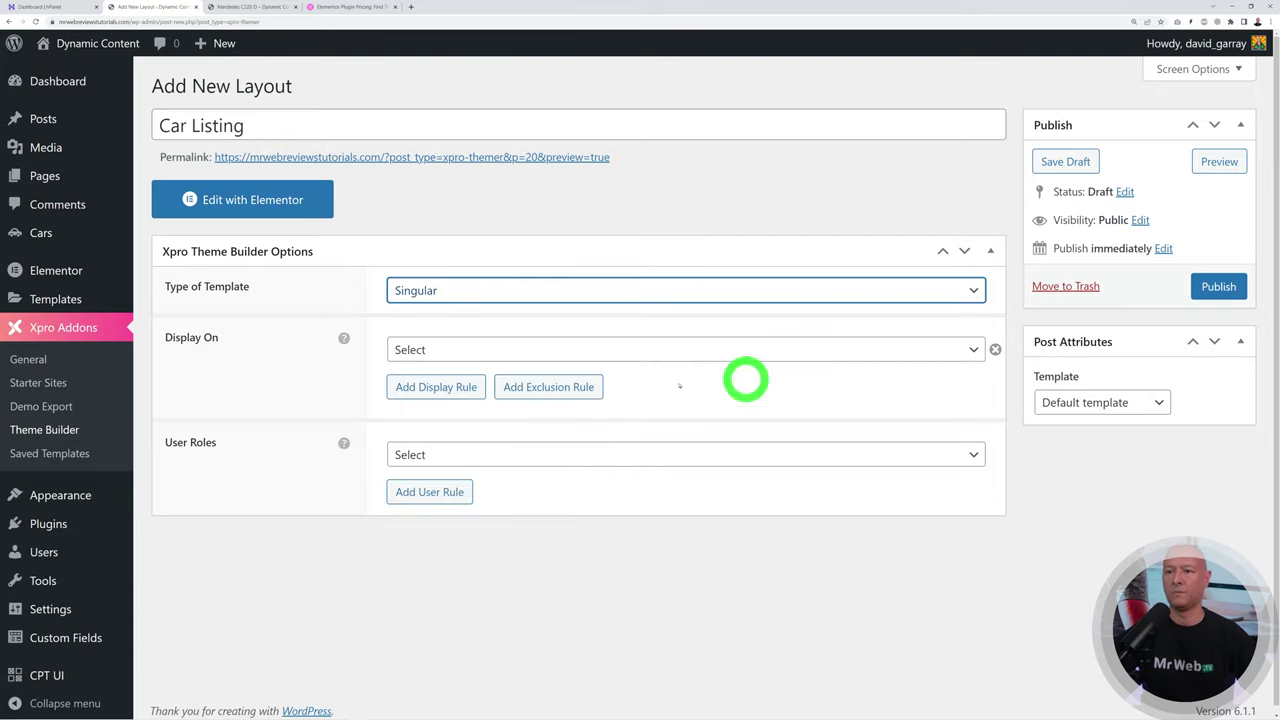
Step: Set the layout to display on All Cars for the user role All, and publish it
click(870, 355)
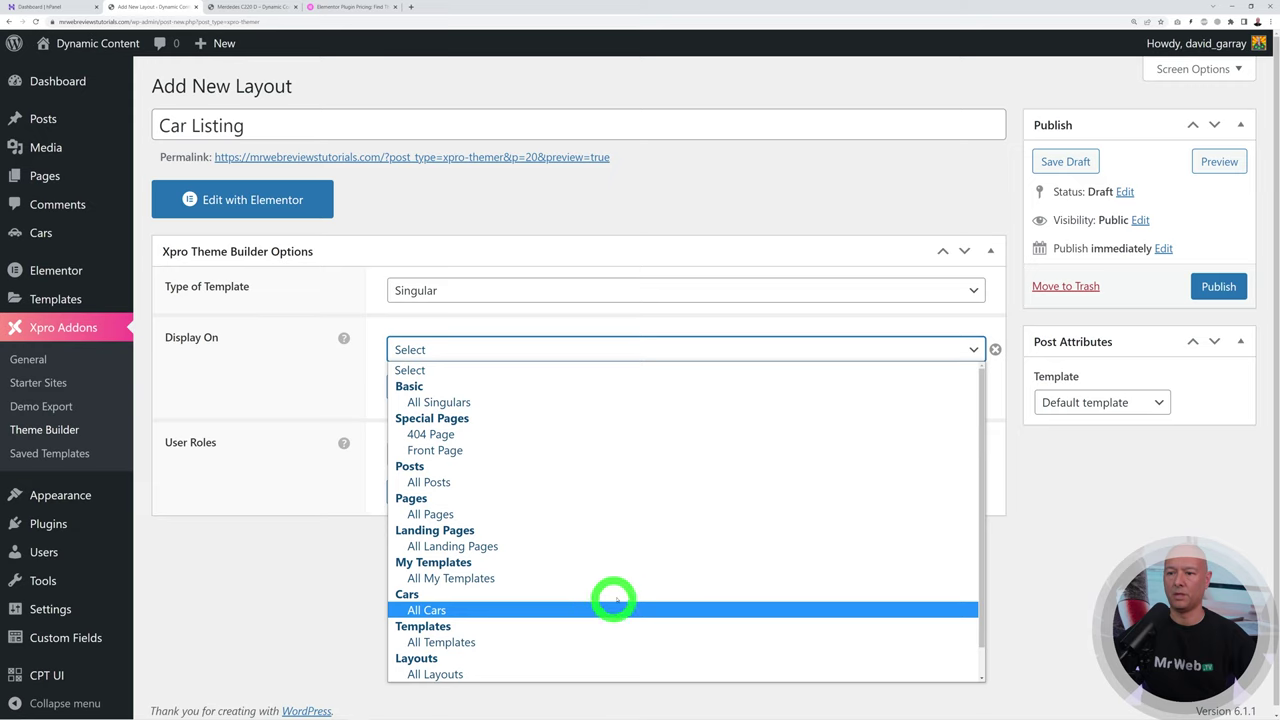
scroll(620, 595, down, 1)
click(435, 578)
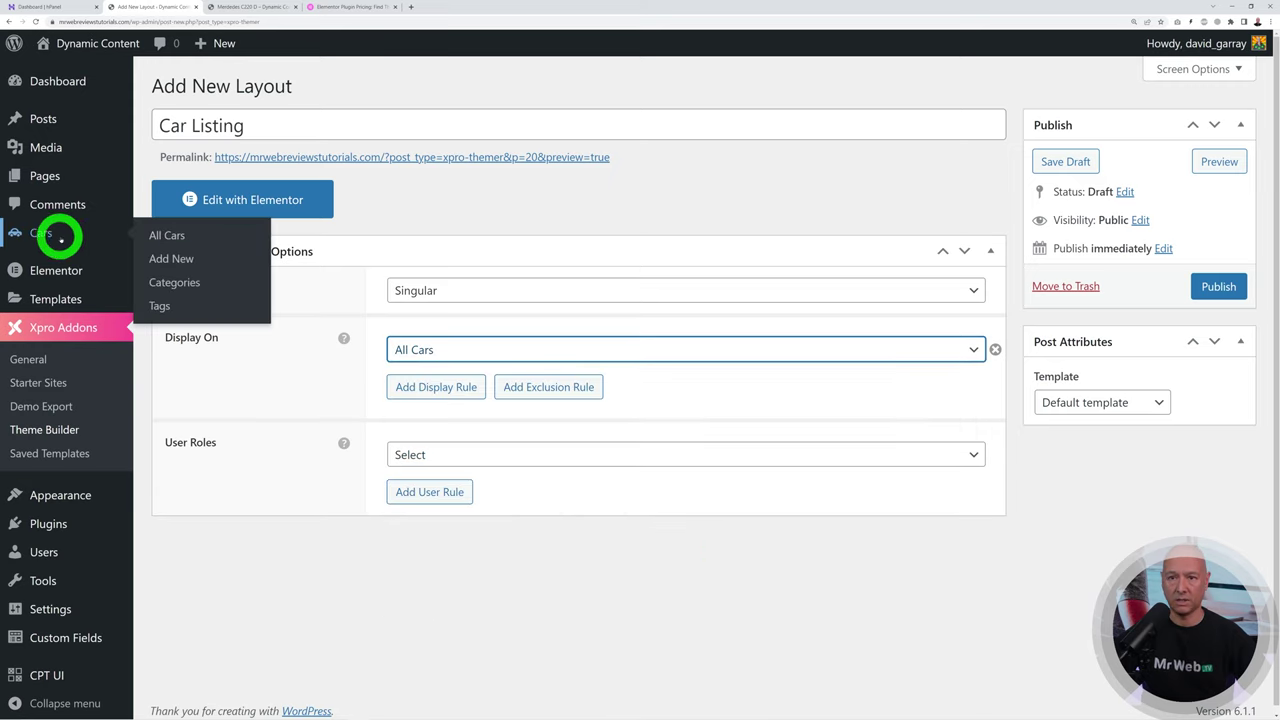
click(971, 458)
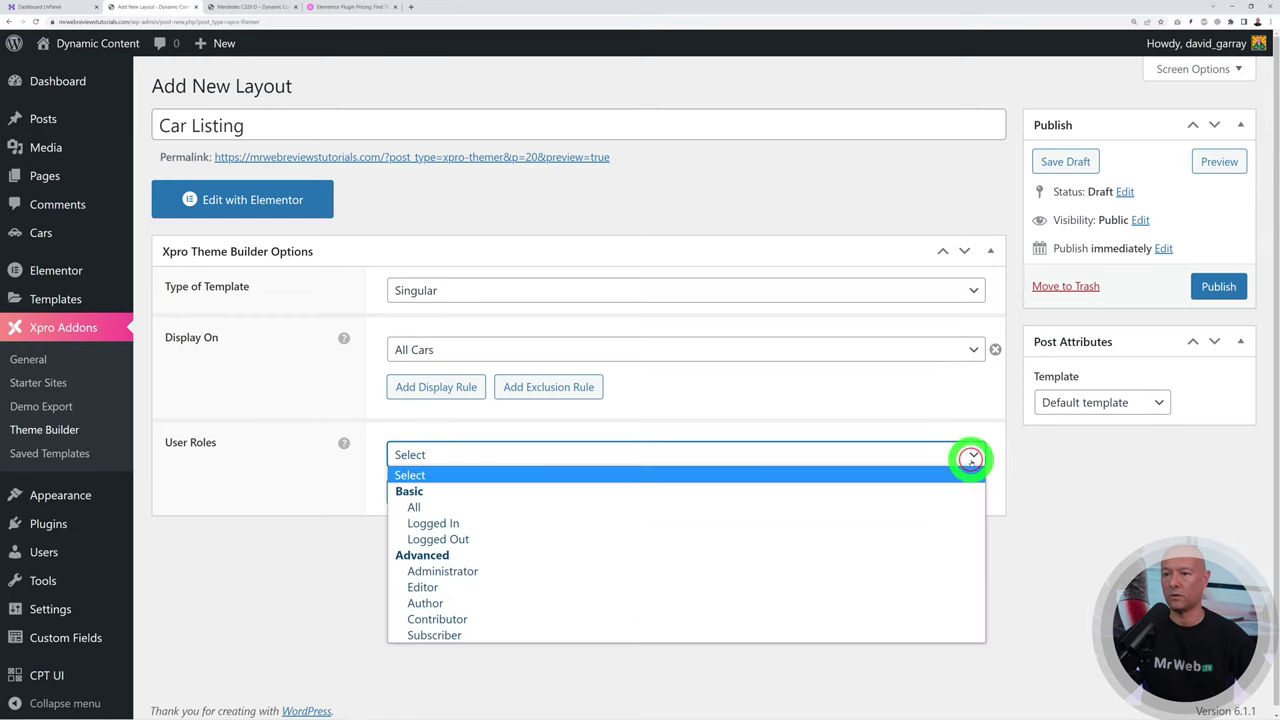
click(560, 507)
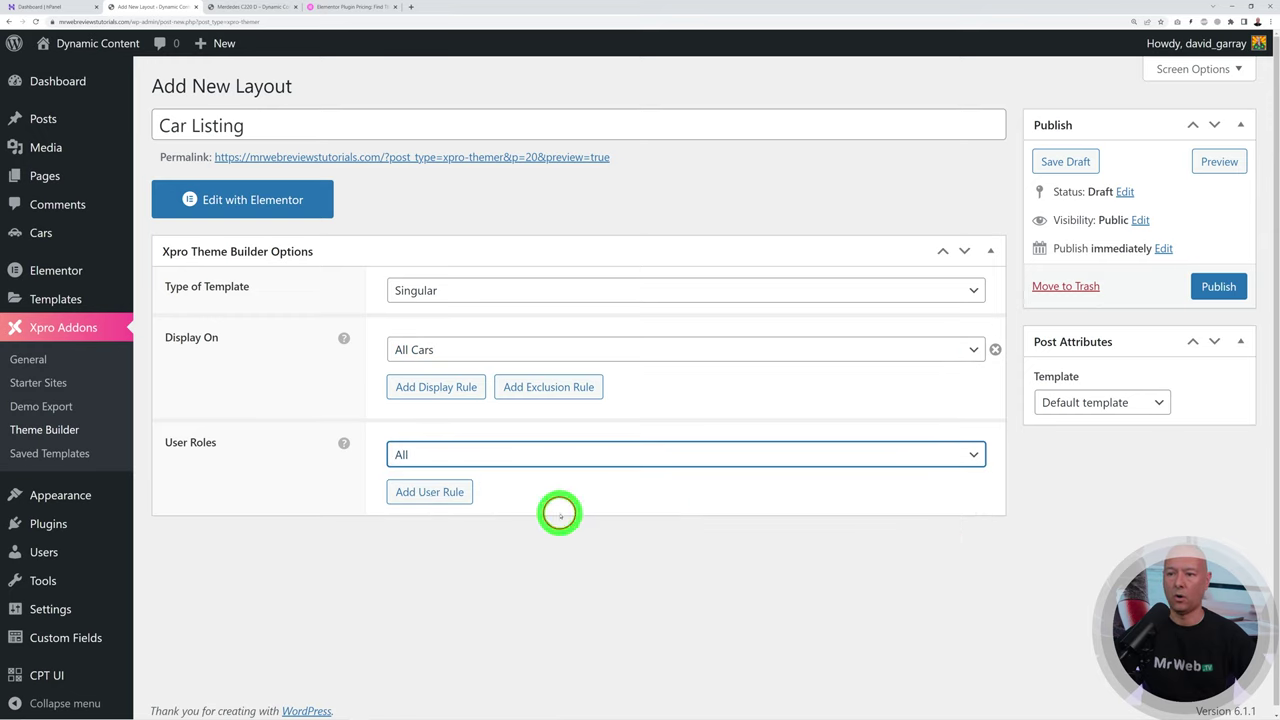
click(1215, 289)
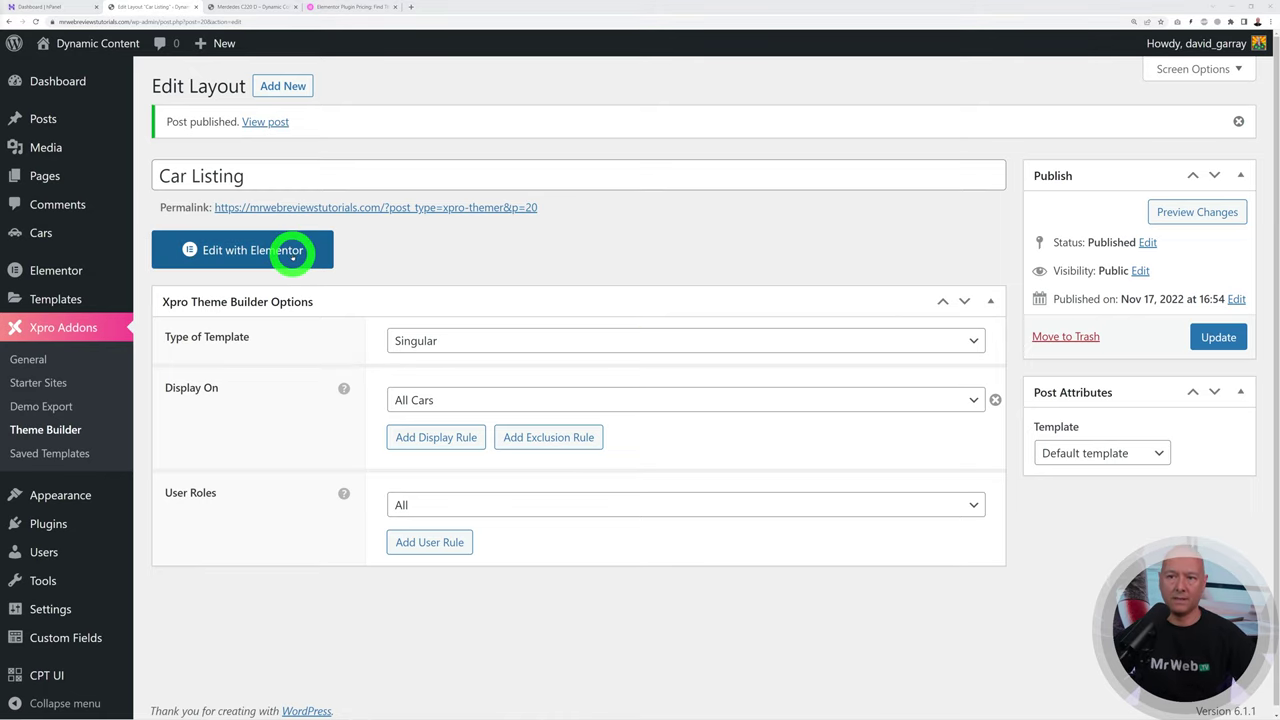
Step: Open the Car Listing layout in the Elementor editor and add a section with two equal columns
click(293, 256)
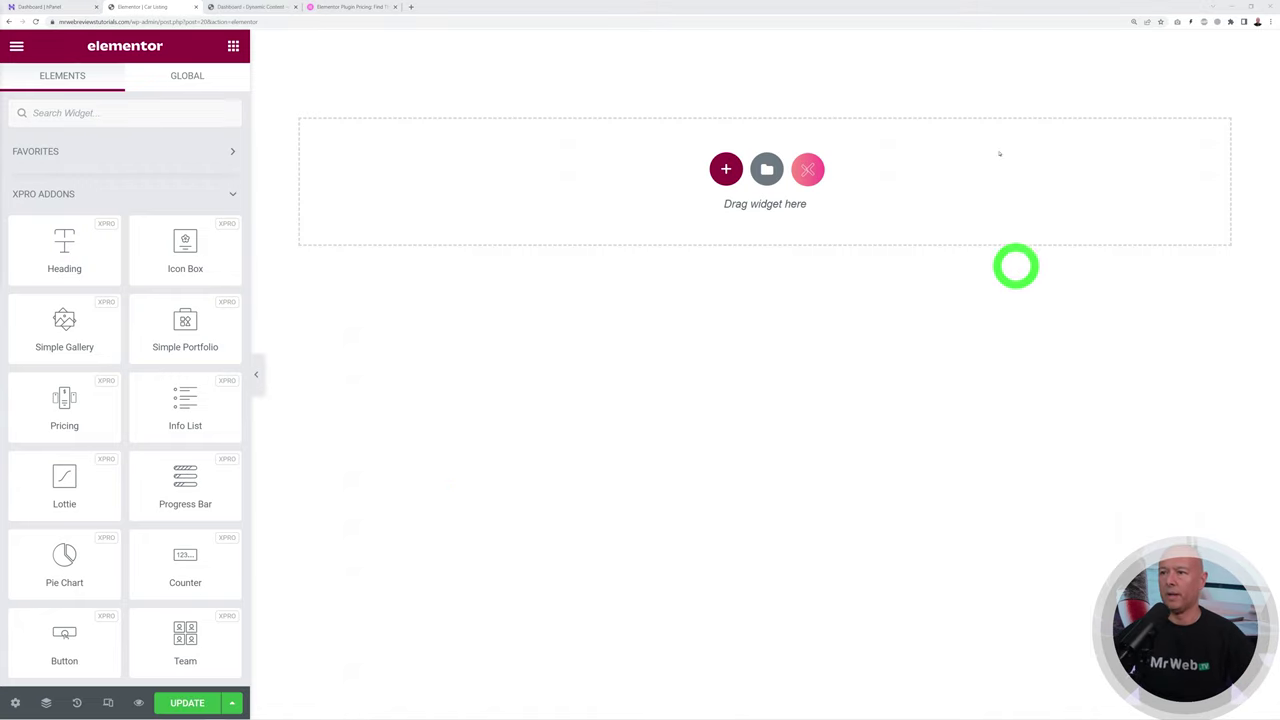
click(726, 170)
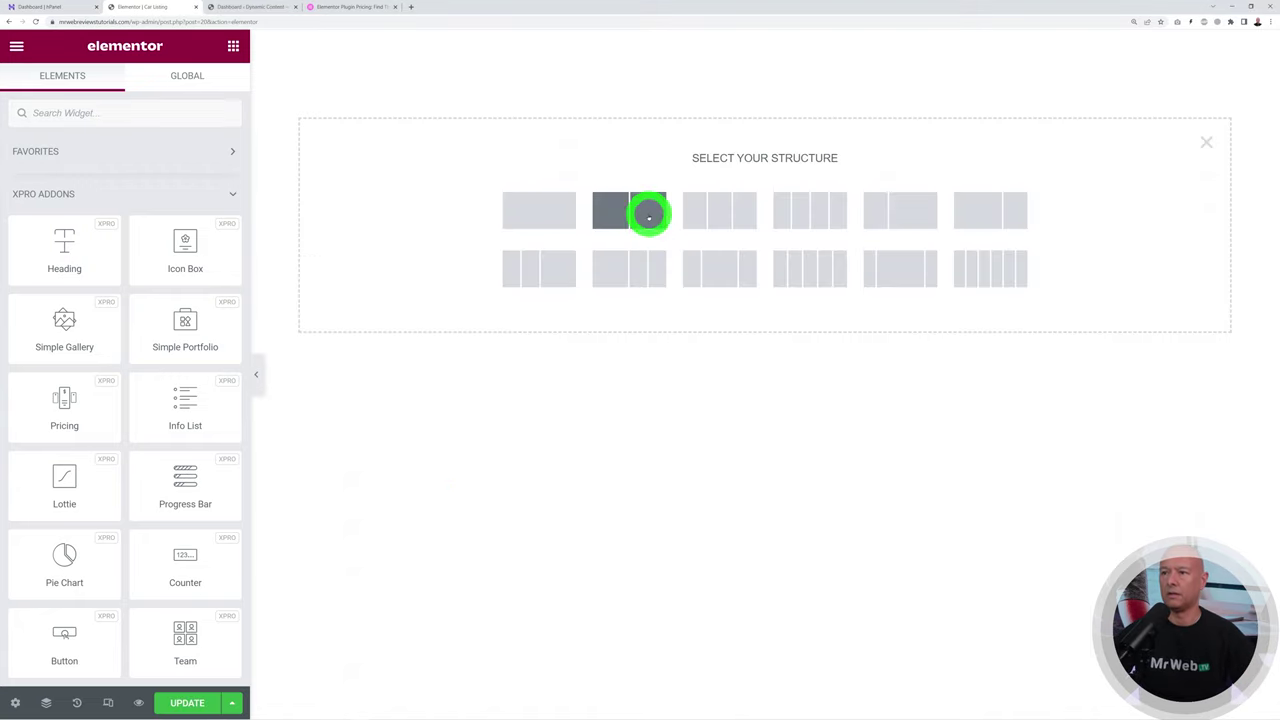
click(646, 212)
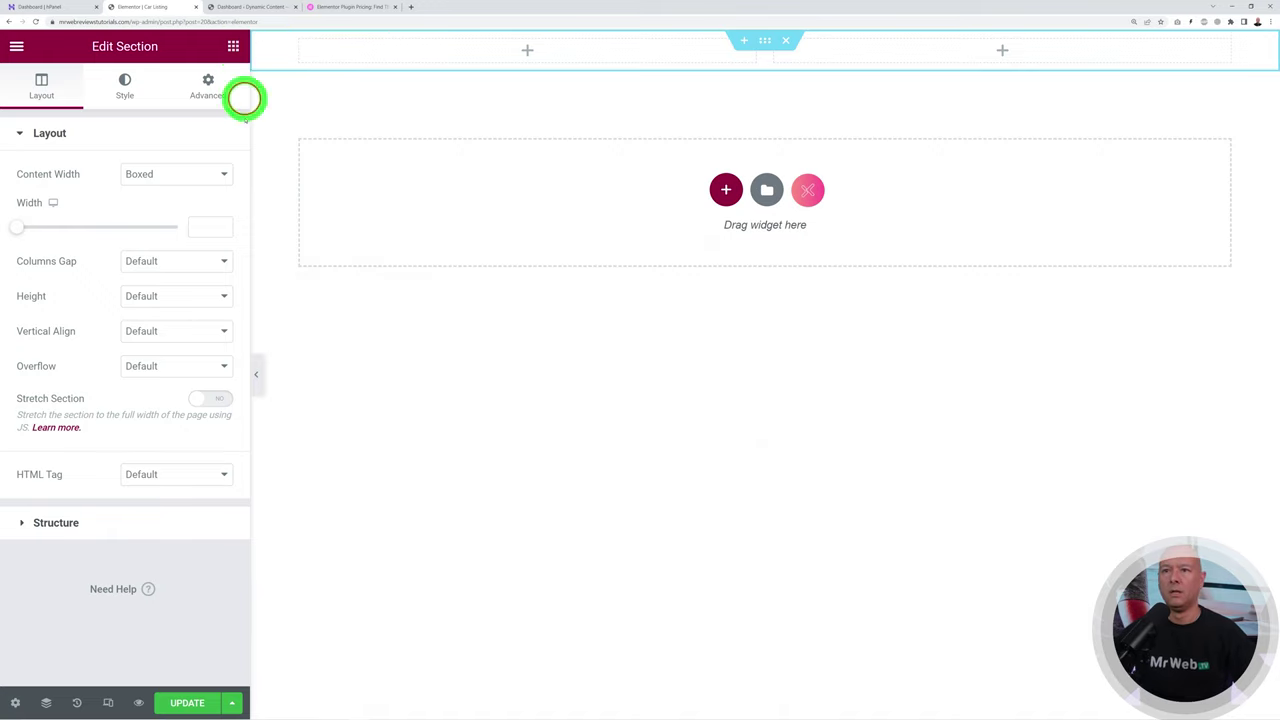
Step: Add a basic Heading widget to the section's first column and open the dynamic content option of its title
click(233, 48)
scroll(103, 314, down, 3)
scroll(106, 348, up, 3)
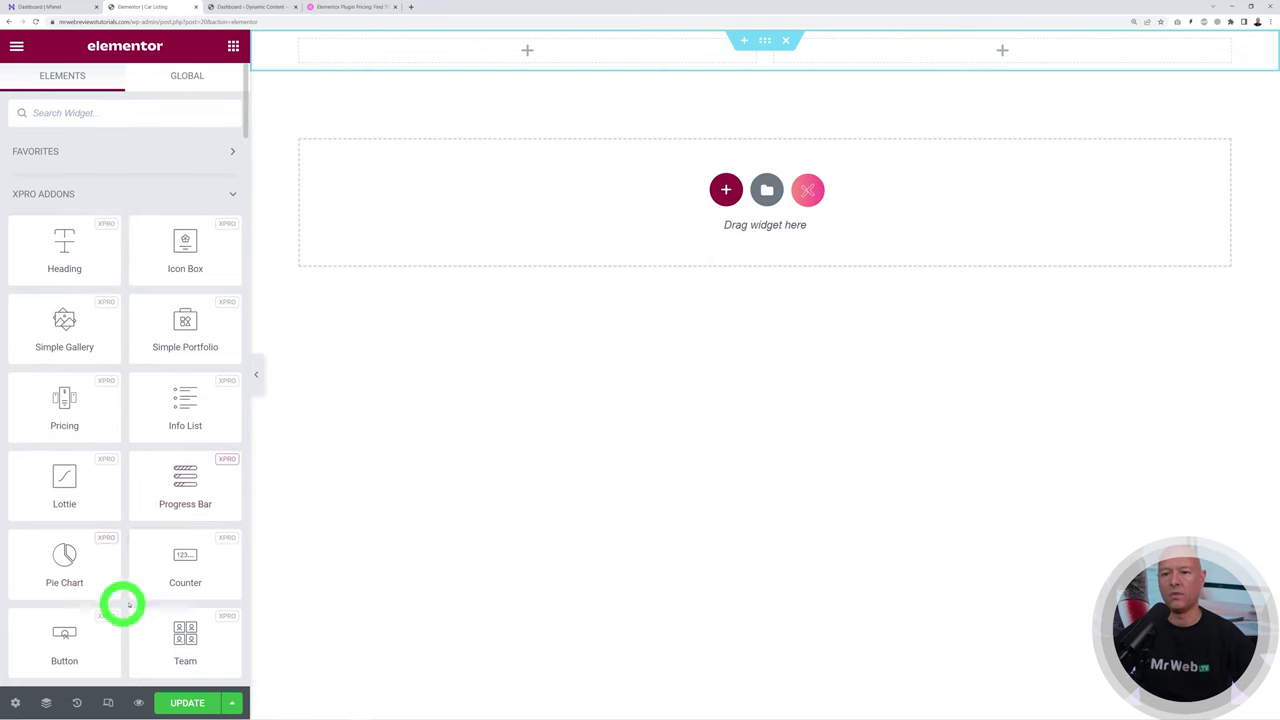
scroll(134, 583, down, 10)
scroll(137, 584, down, 8)
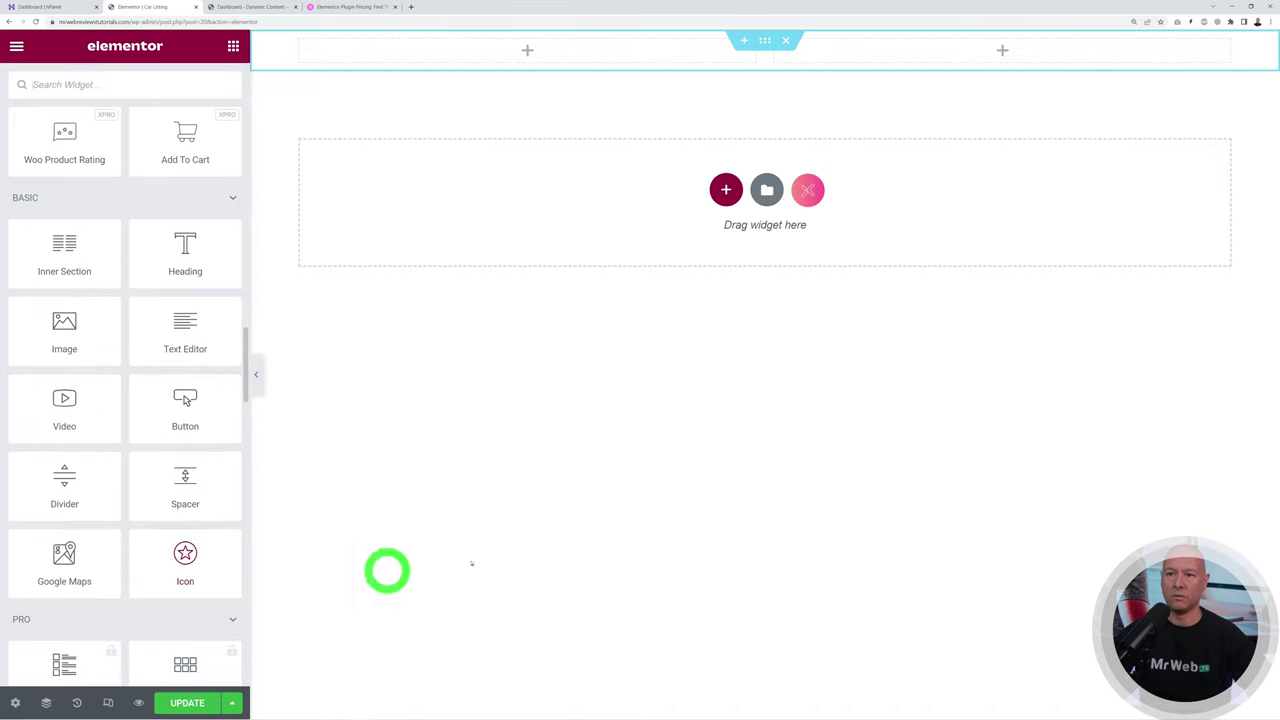
drag(197, 275, 400, 57)
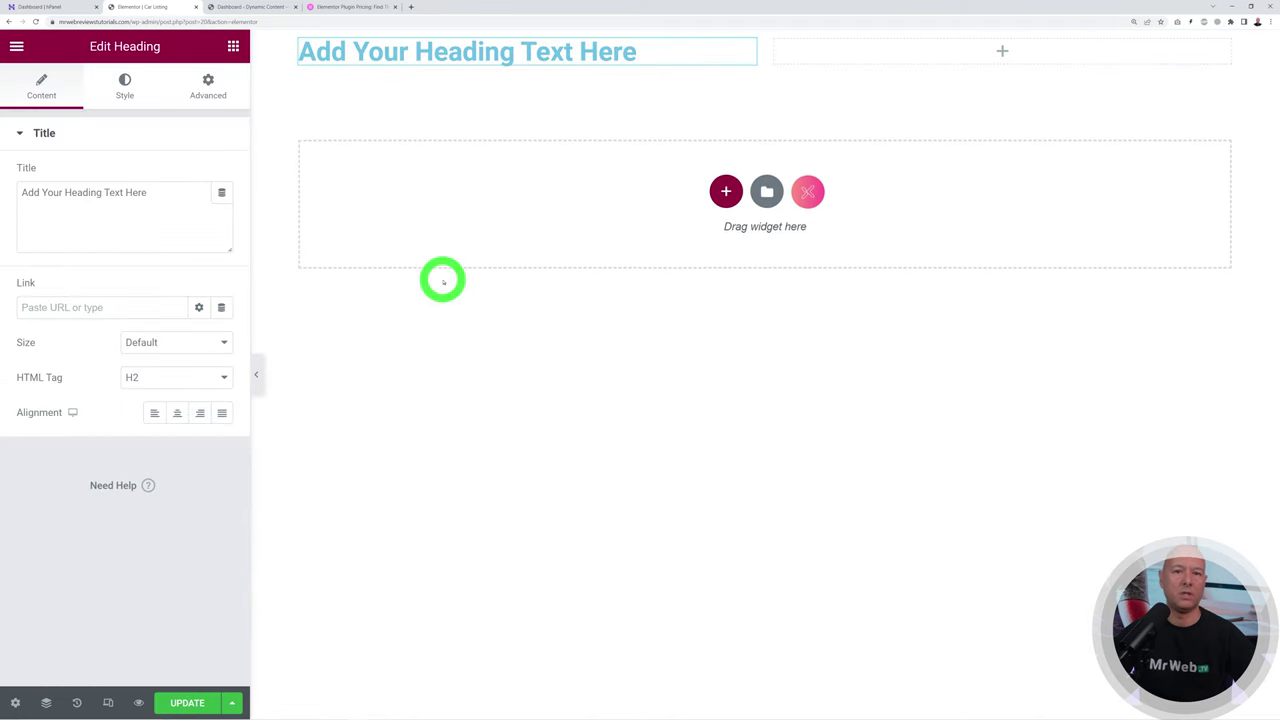
click(222, 195)
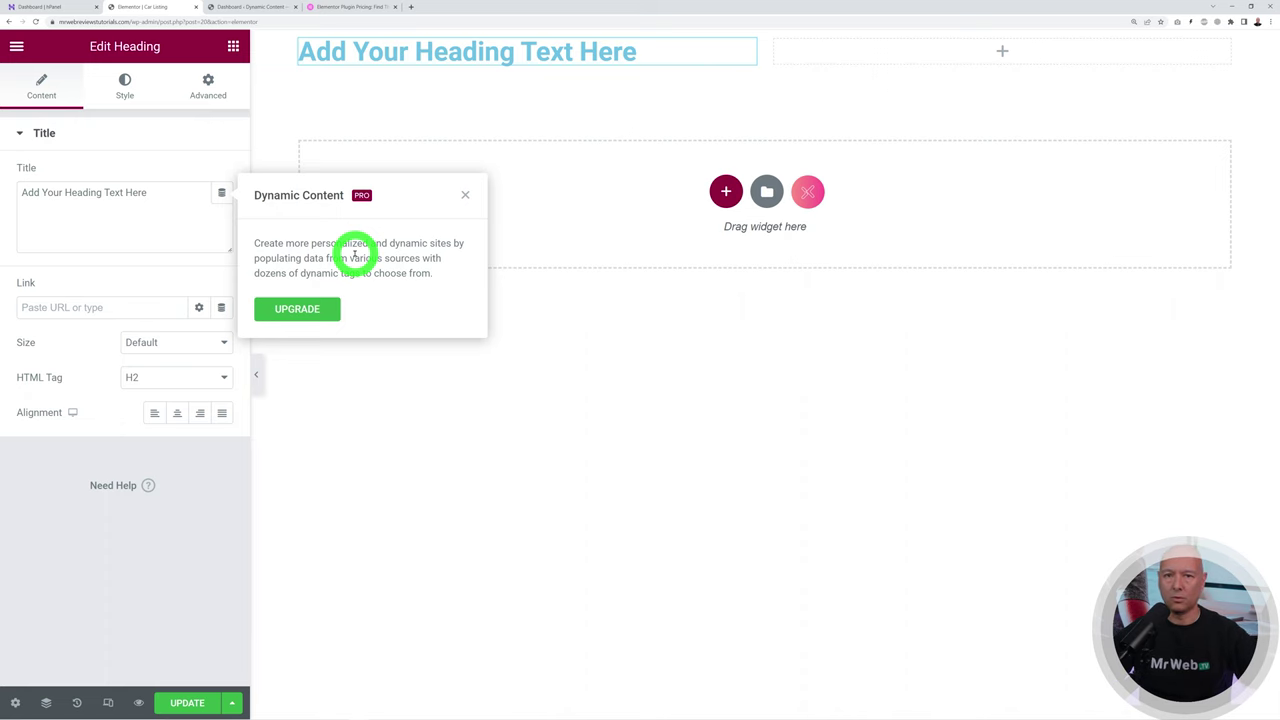
Step: In the other WordPress tab, search the plugin directory for Master Addons and install and activate Master Elementor Addons
click(255, 7)
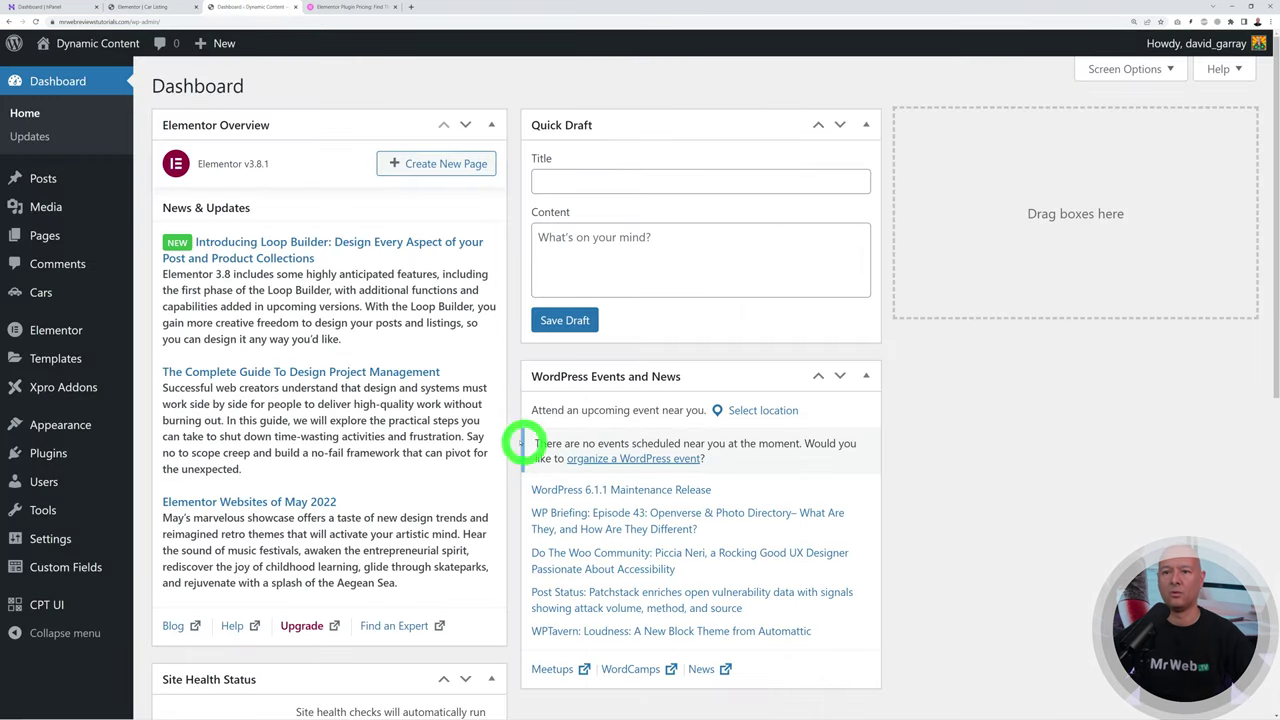
click(46, 457)
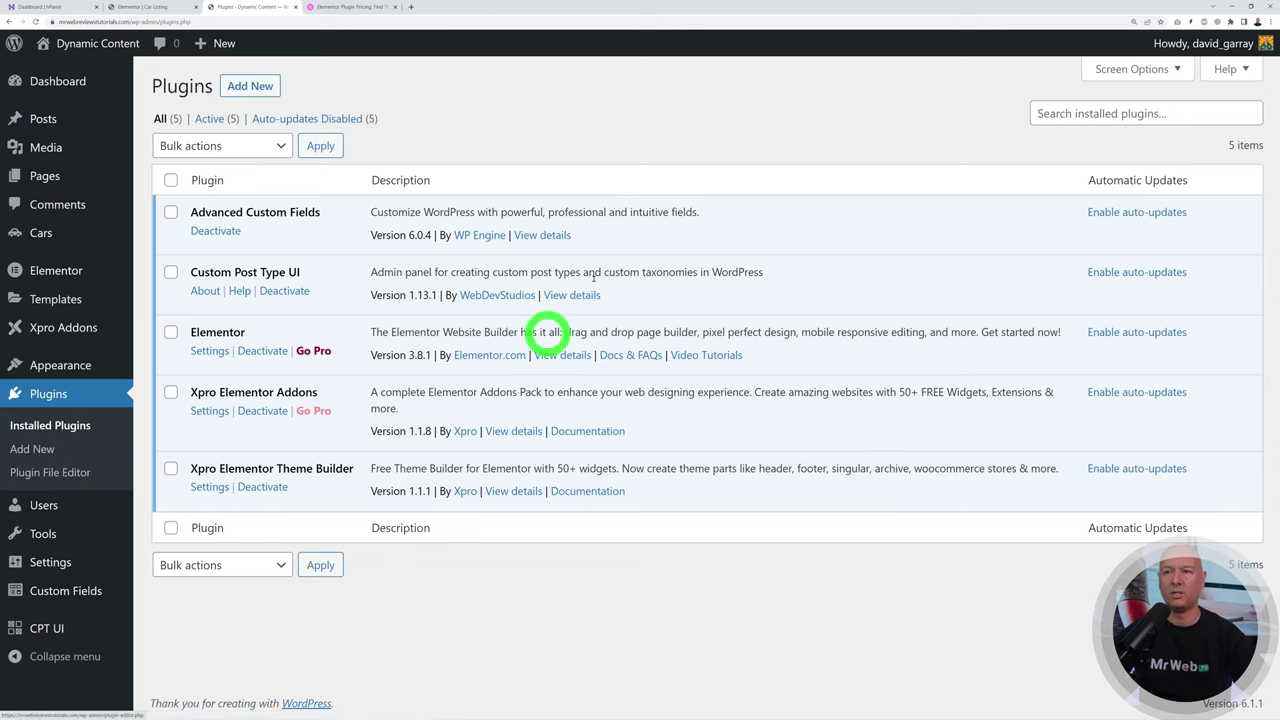
click(267, 88)
click(1086, 134)
text(Master Addons)
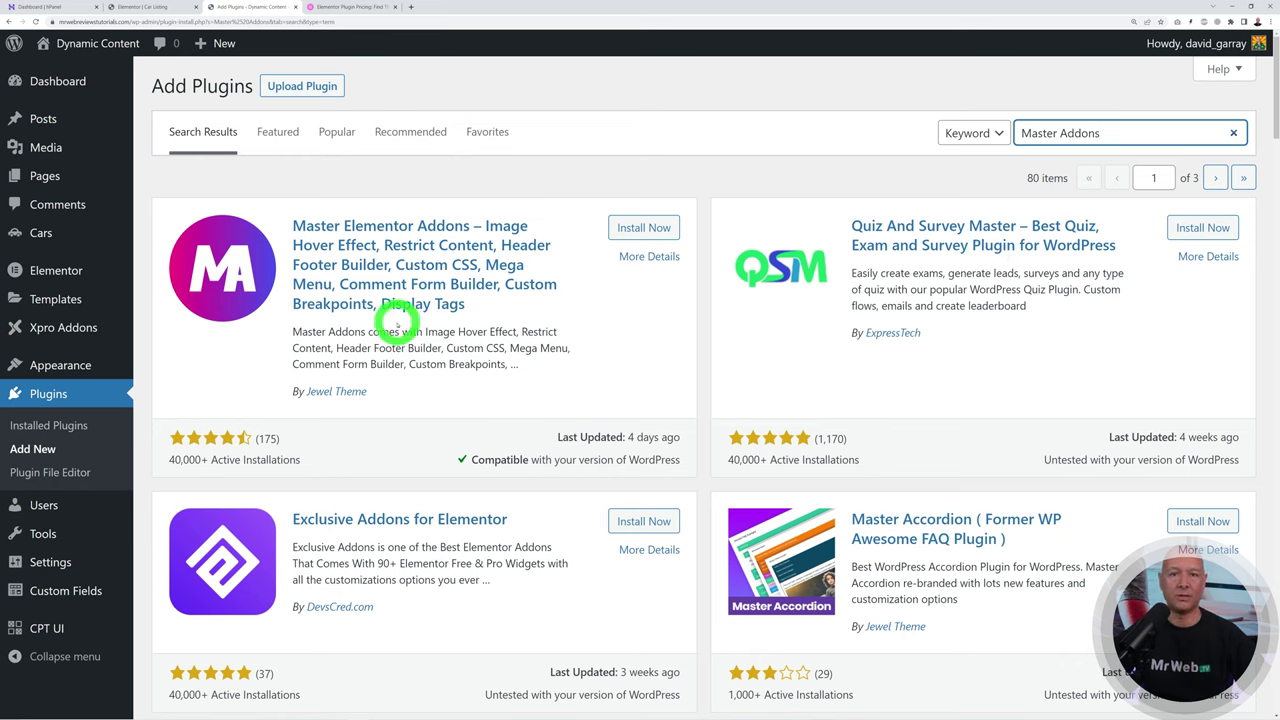
click(152, 7)
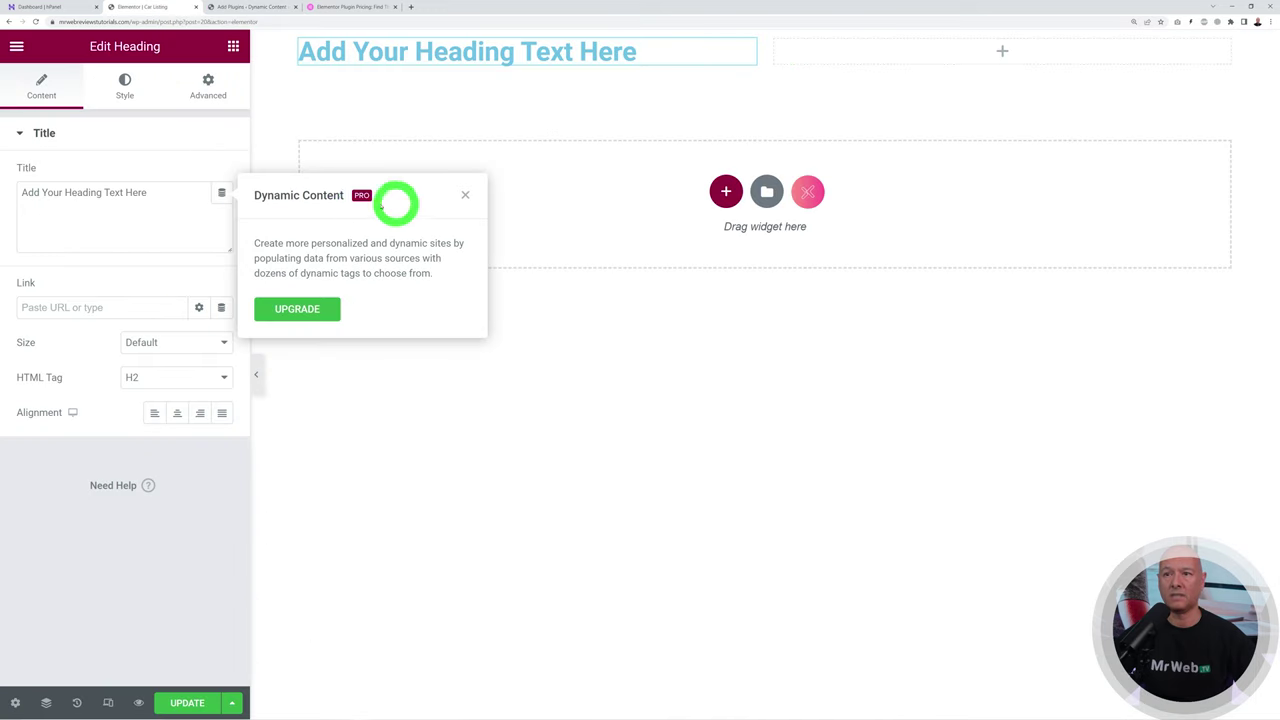
click(279, 8)
click(628, 231)
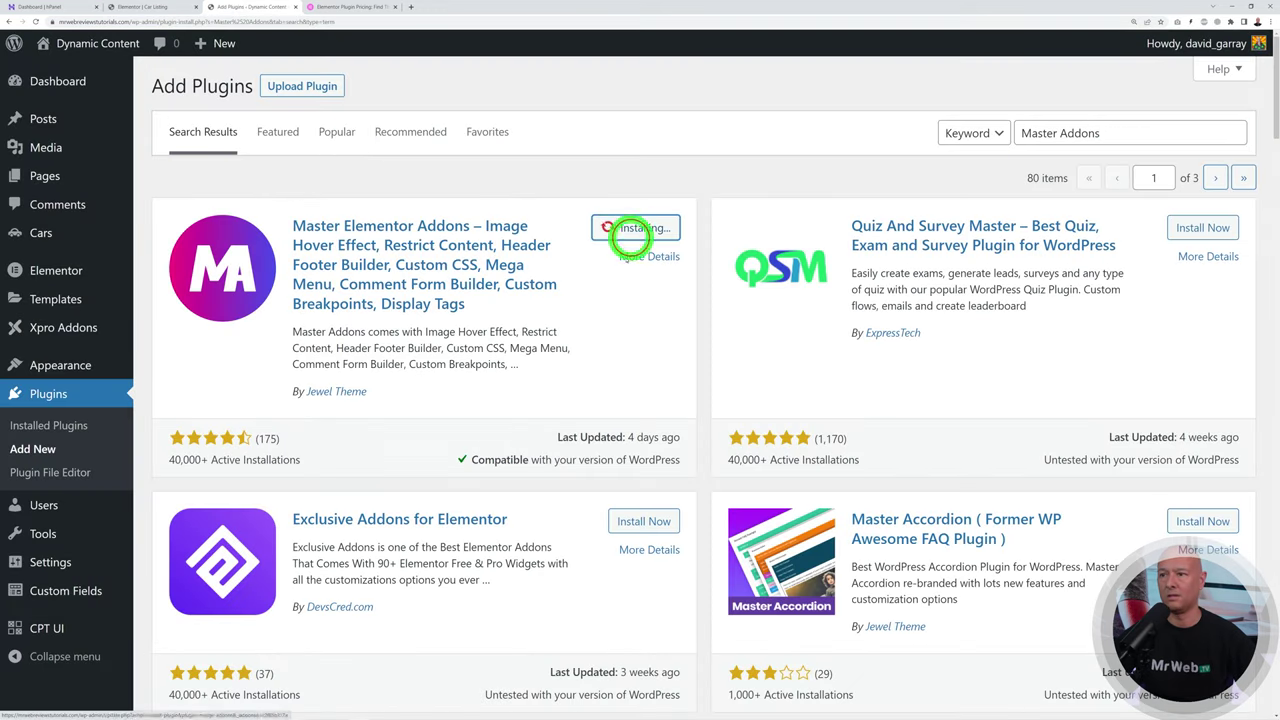
click(651, 228)
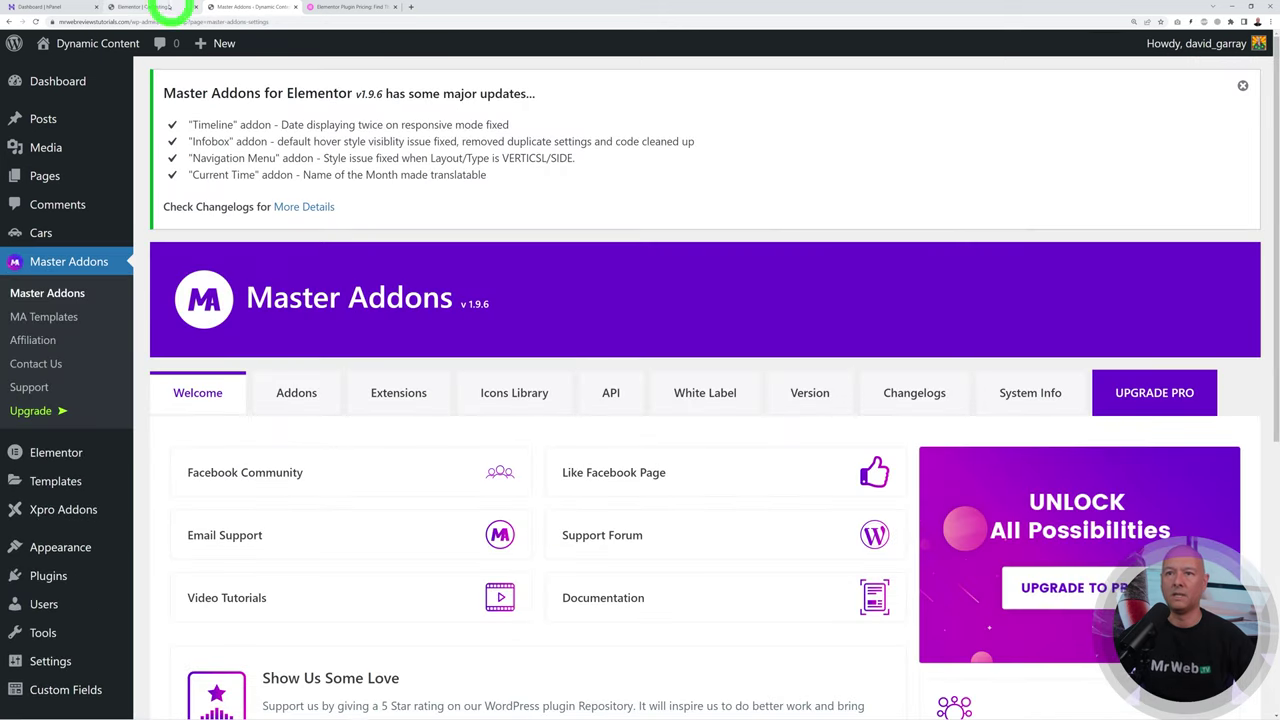
Step: Back in the Car Listing editor, dismiss the dynamic content upgrade notice, save the layout and reload the page
click(171, 7)
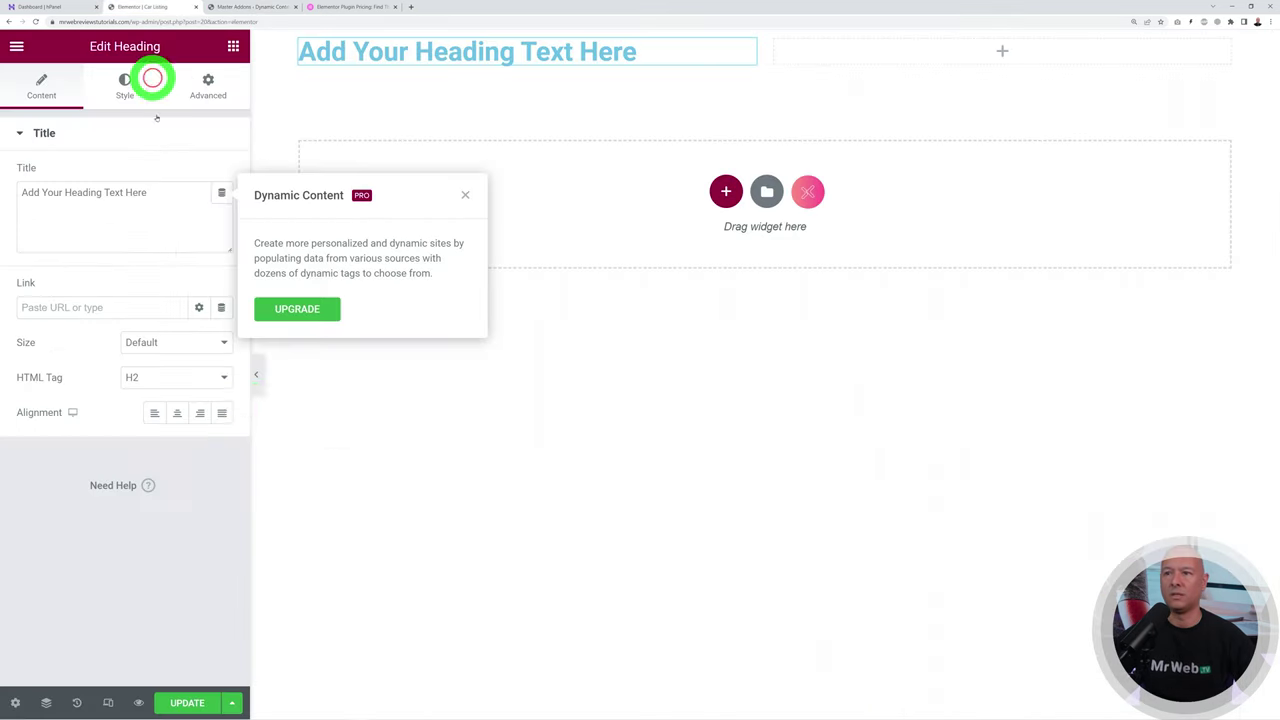
click(465, 198)
click(193, 700)
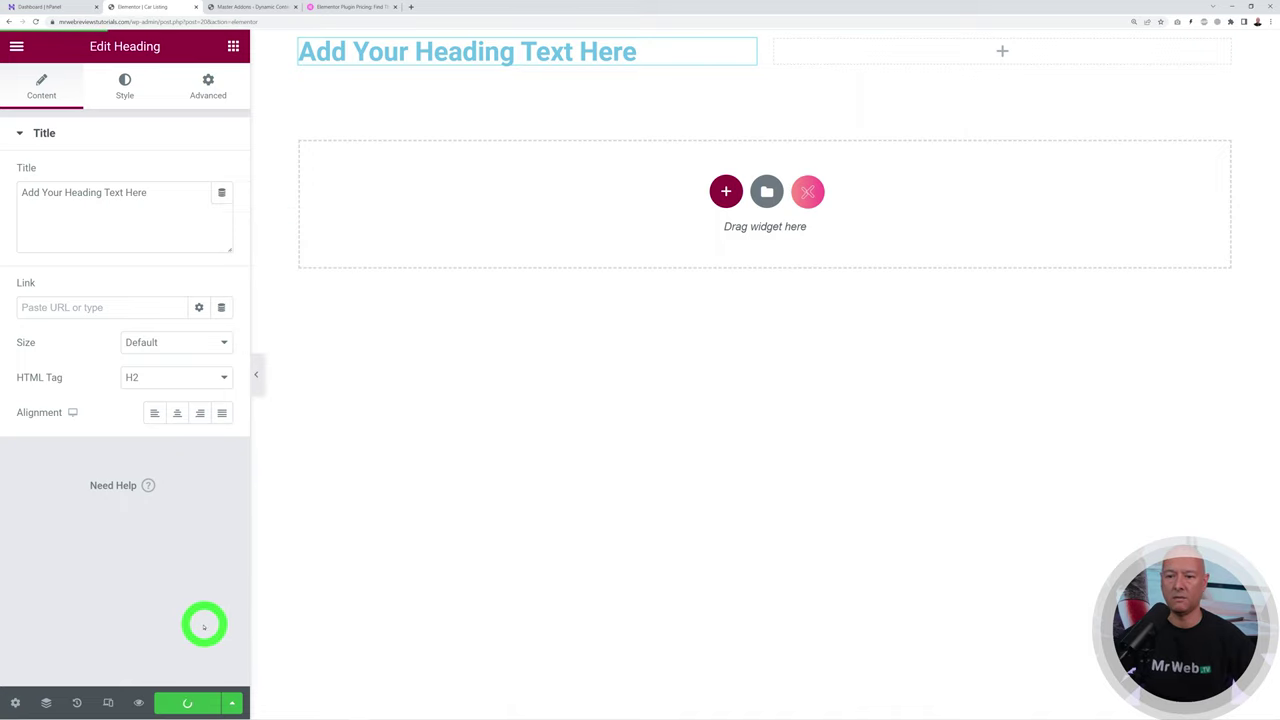
click(36, 21)
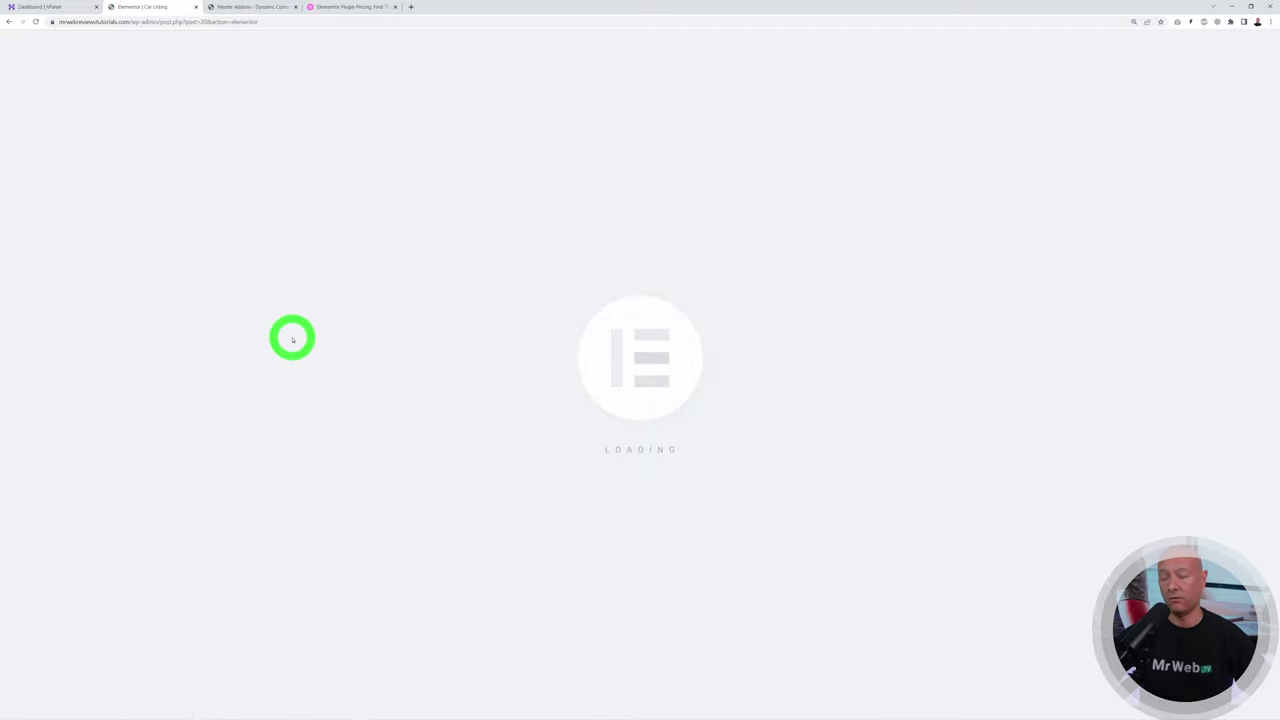
Step: Fill the heading's title with the Post Title dynamic tag
click(514, 58)
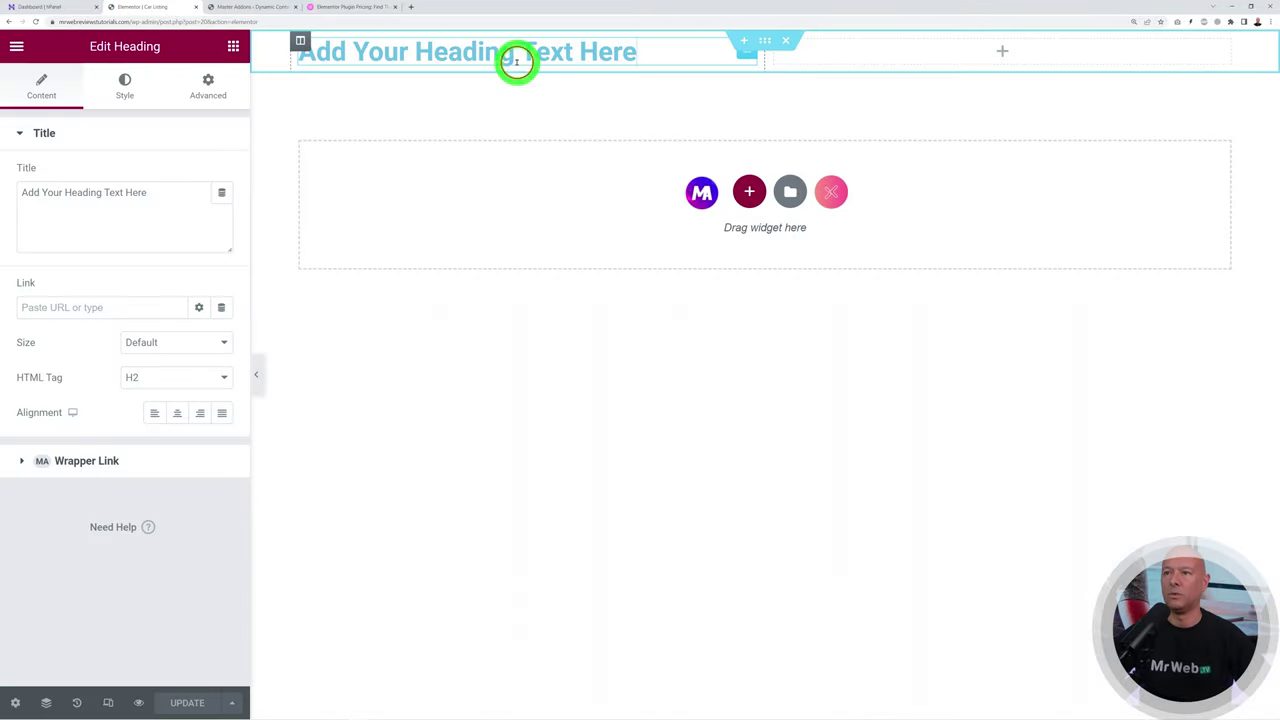
click(222, 192)
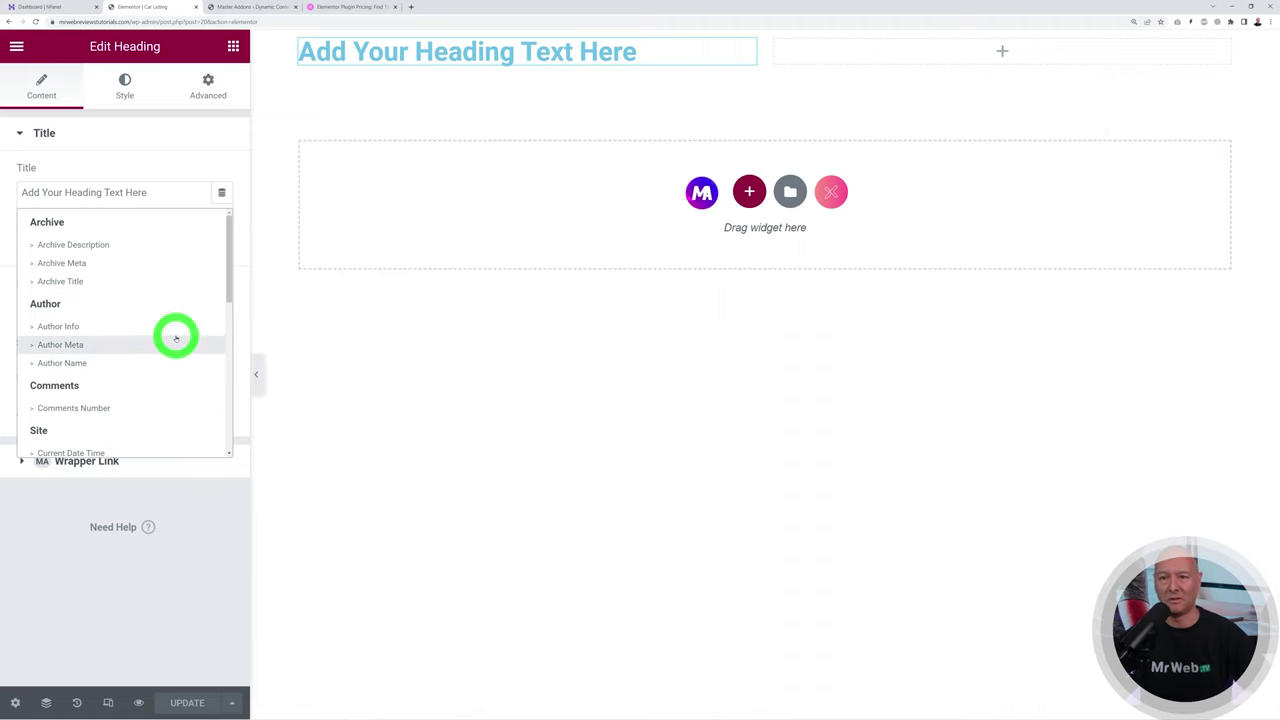
scroll(176, 339, down, 5)
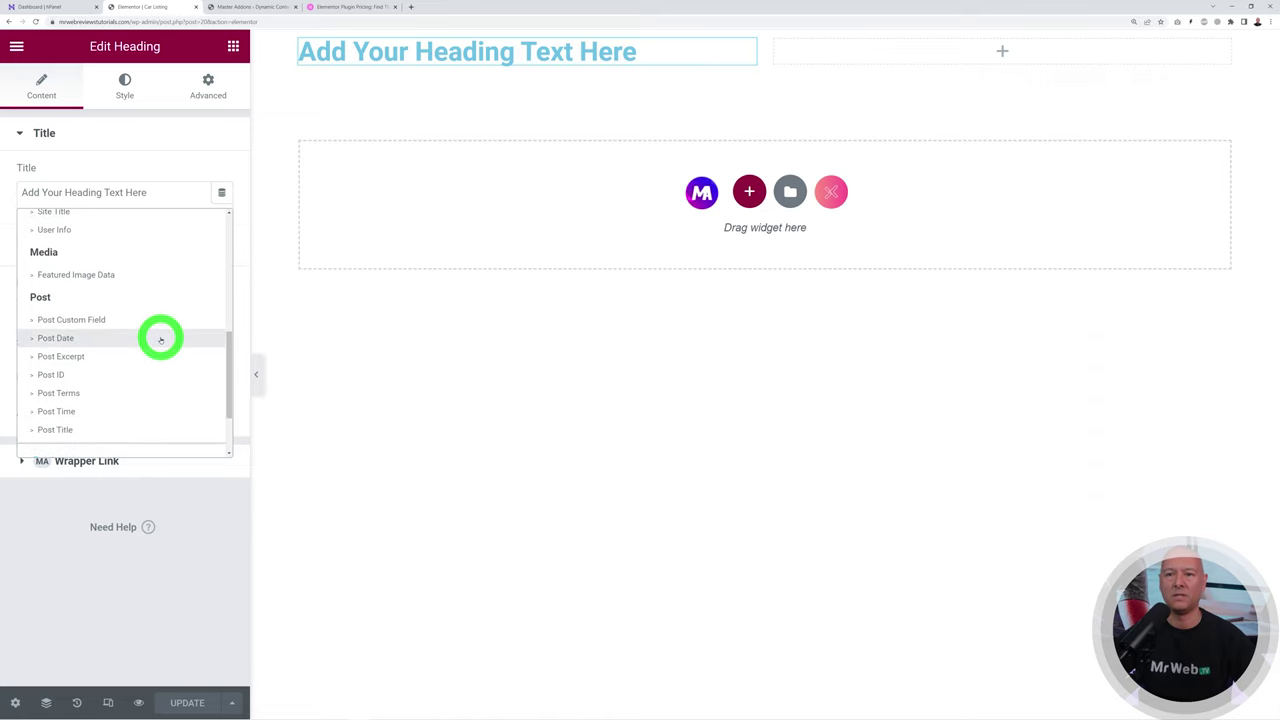
scroll(130, 349, down, 1)
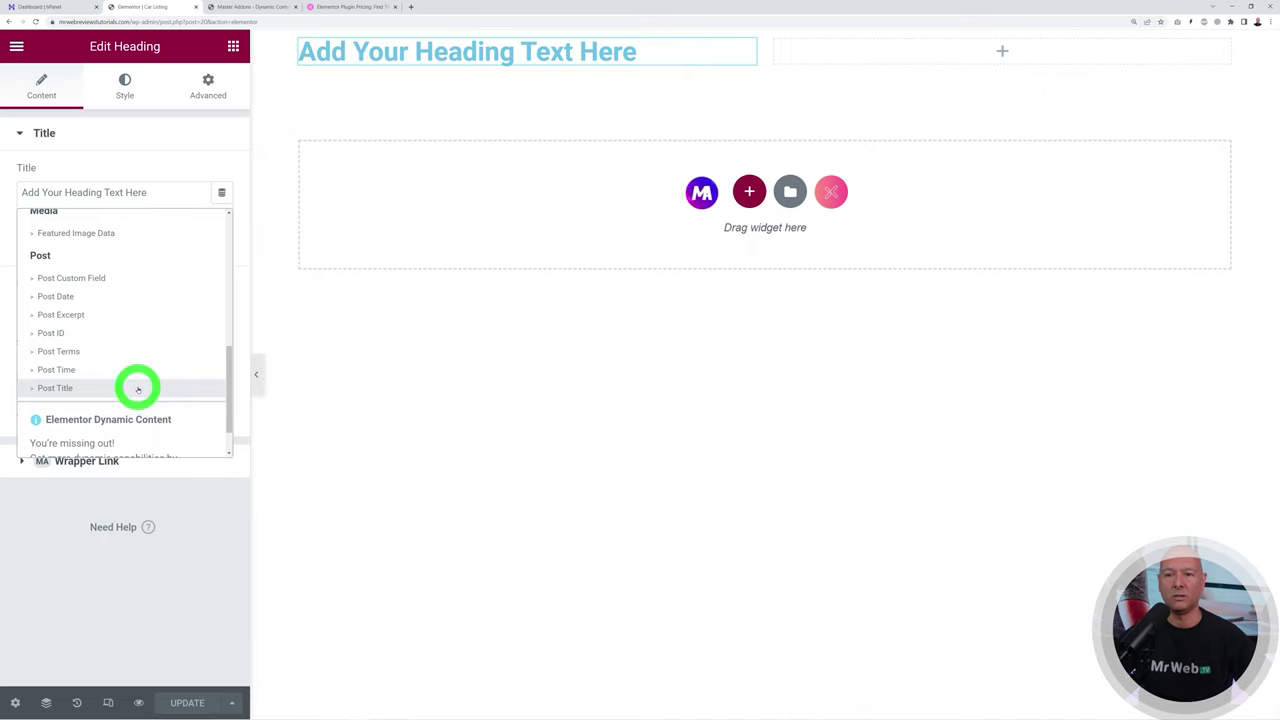
click(55, 388)
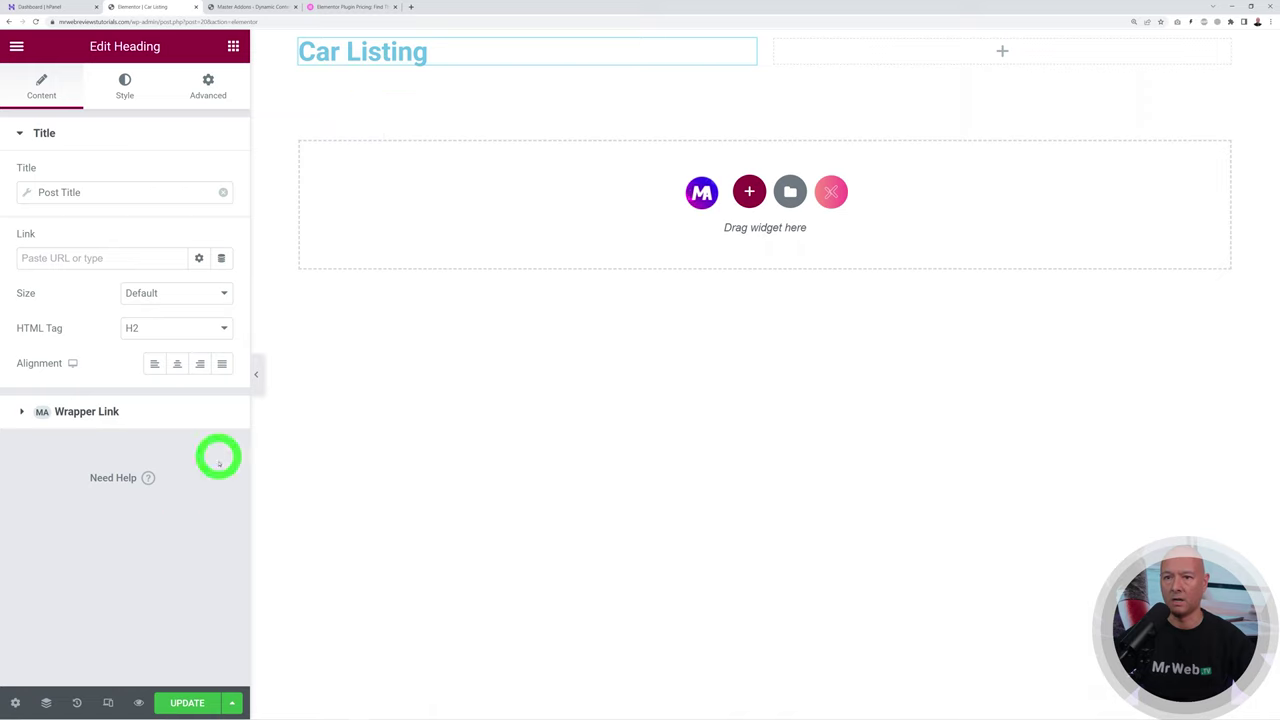
Step: Set the heading's text color to the Secondary global color
click(134, 98)
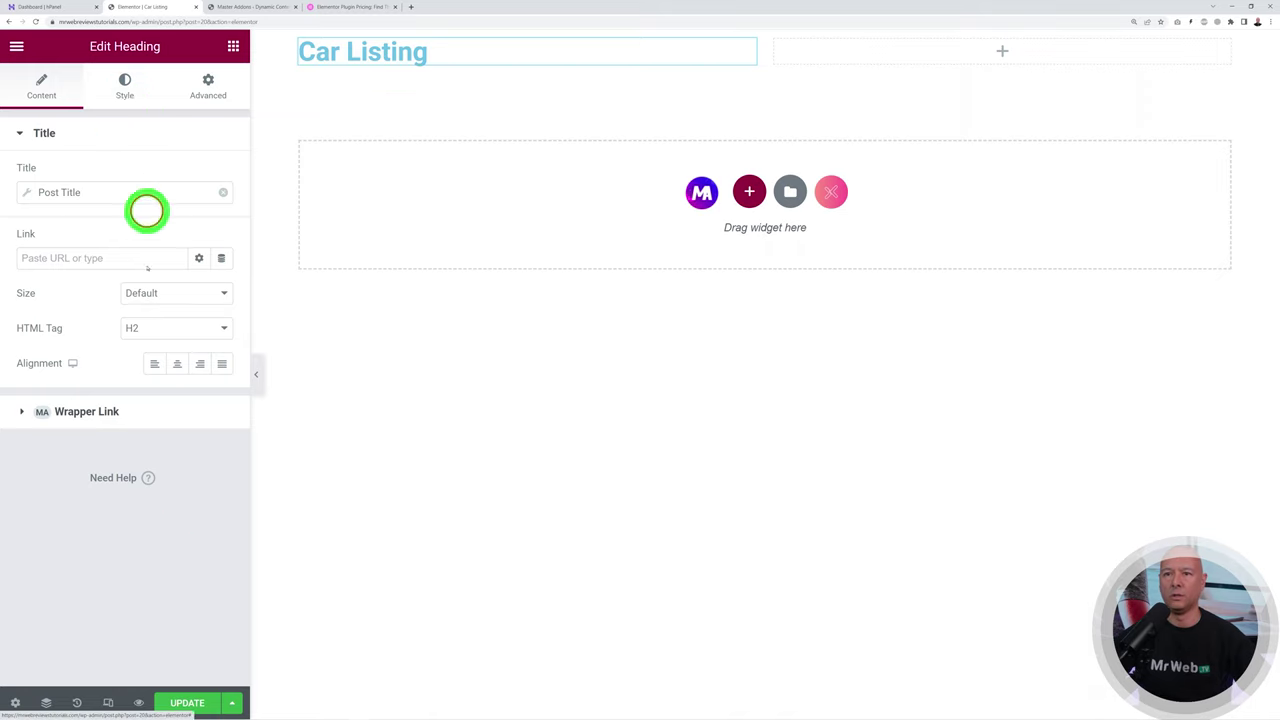
click(200, 174)
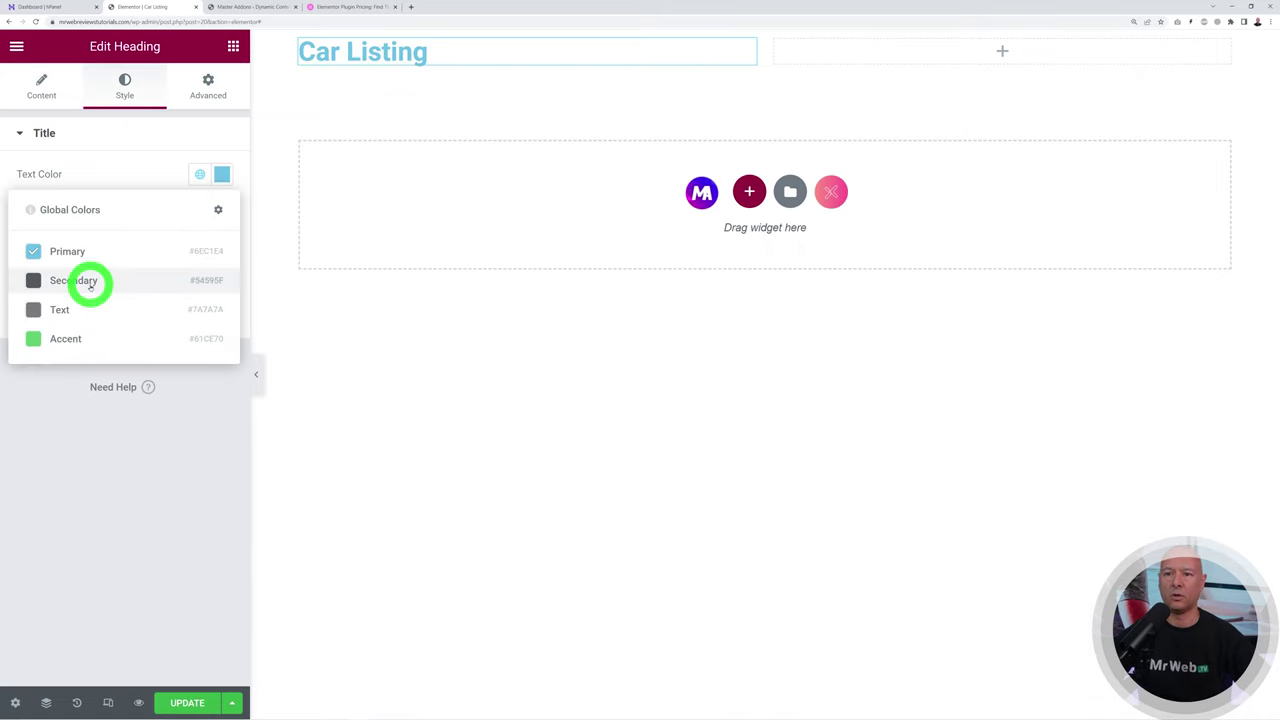
click(89, 283)
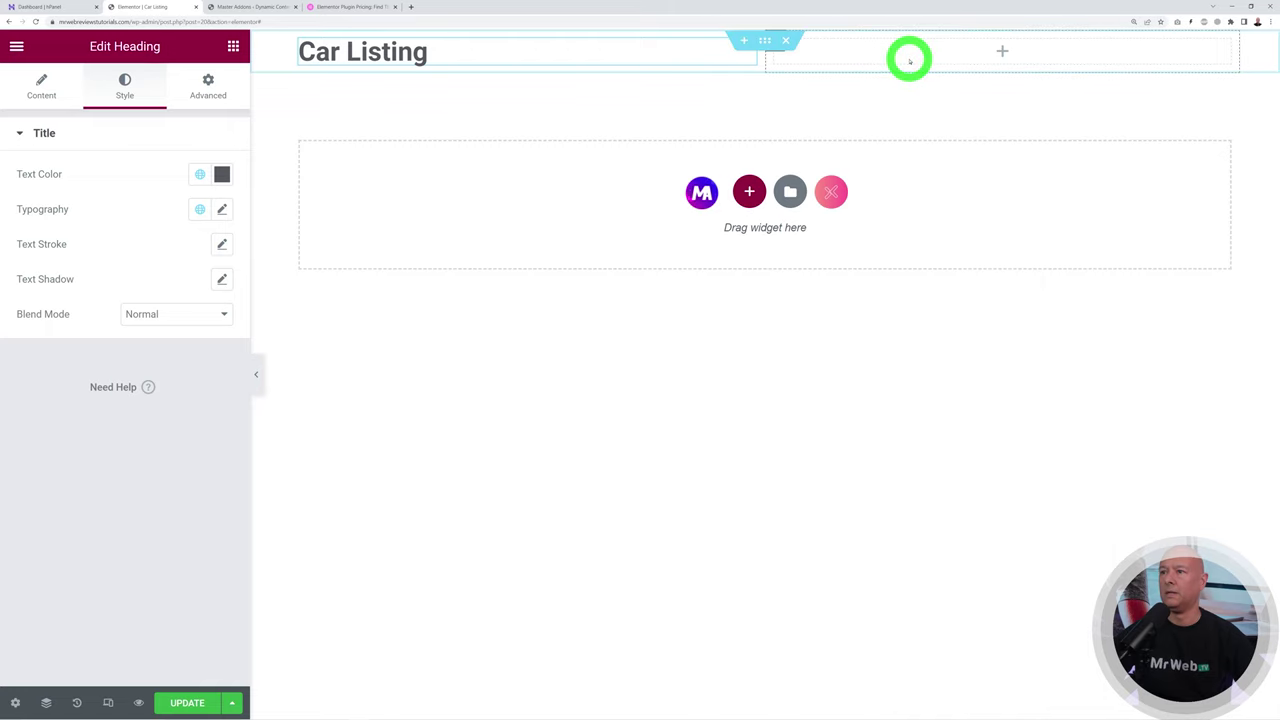
Step: Add a basic Text Editor widget to the section's empty second column
click(233, 47)
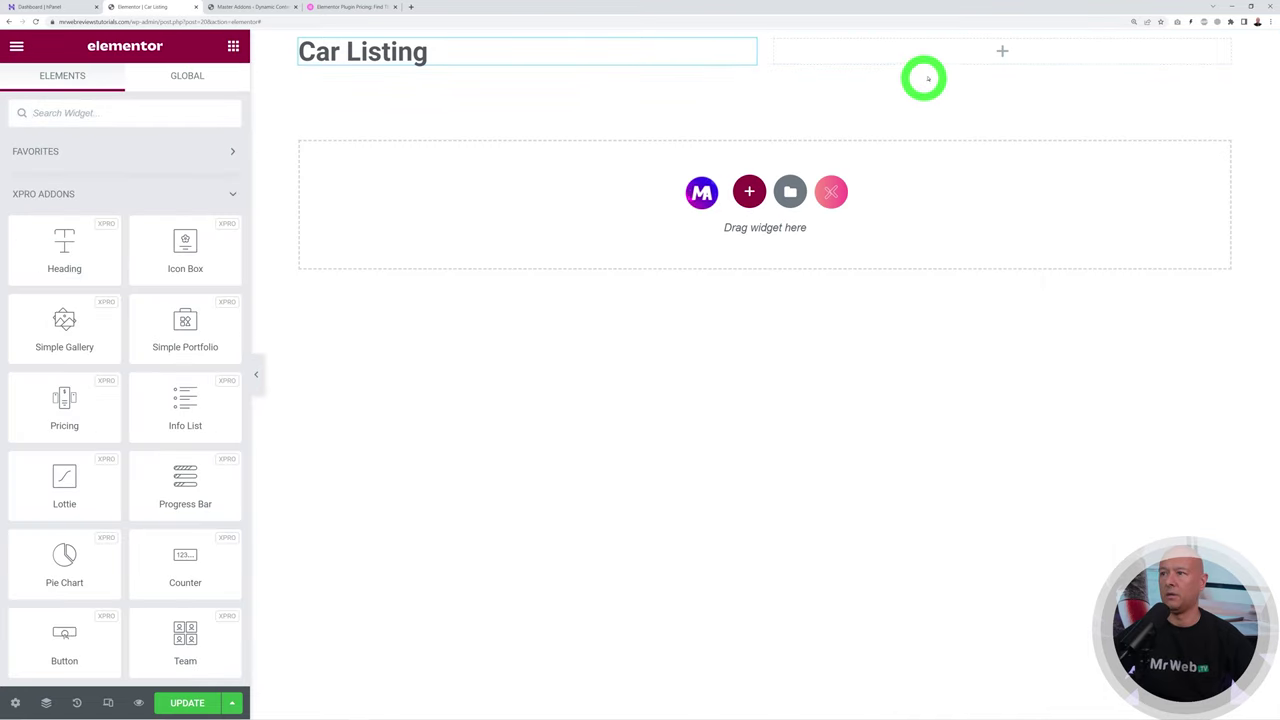
click(243, 7)
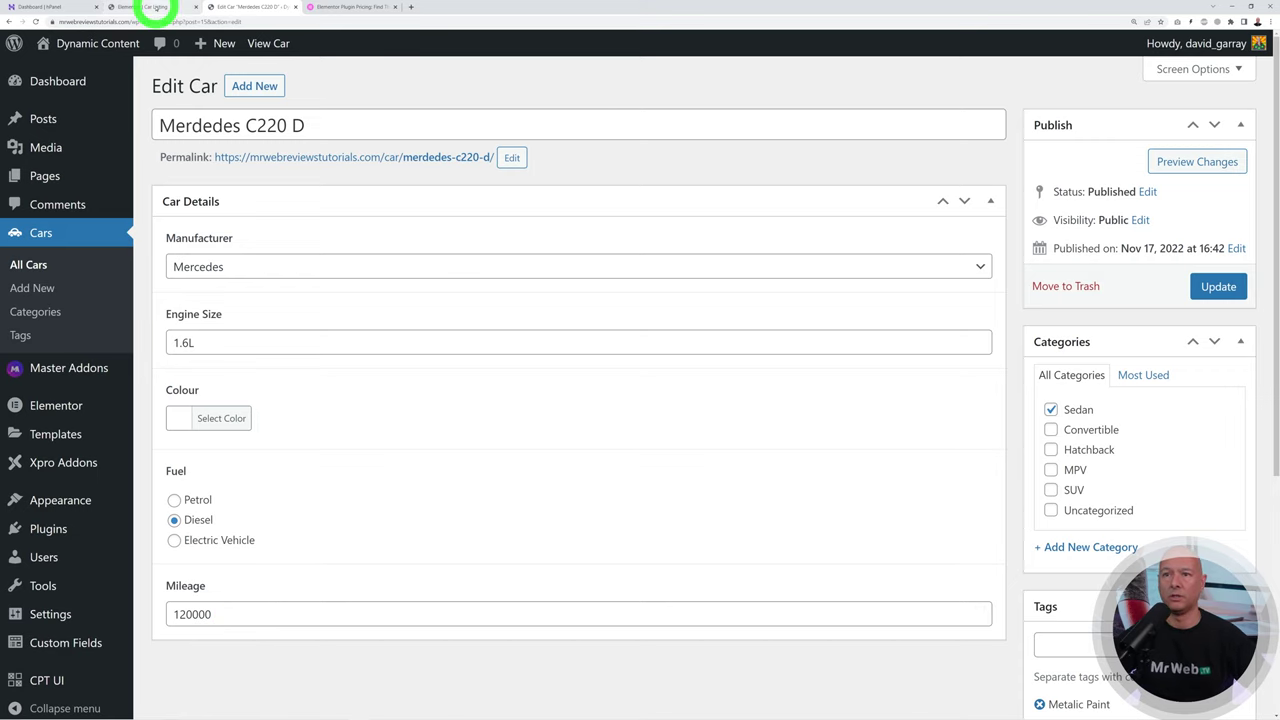
click(155, 7)
scroll(155, 500, down, 15)
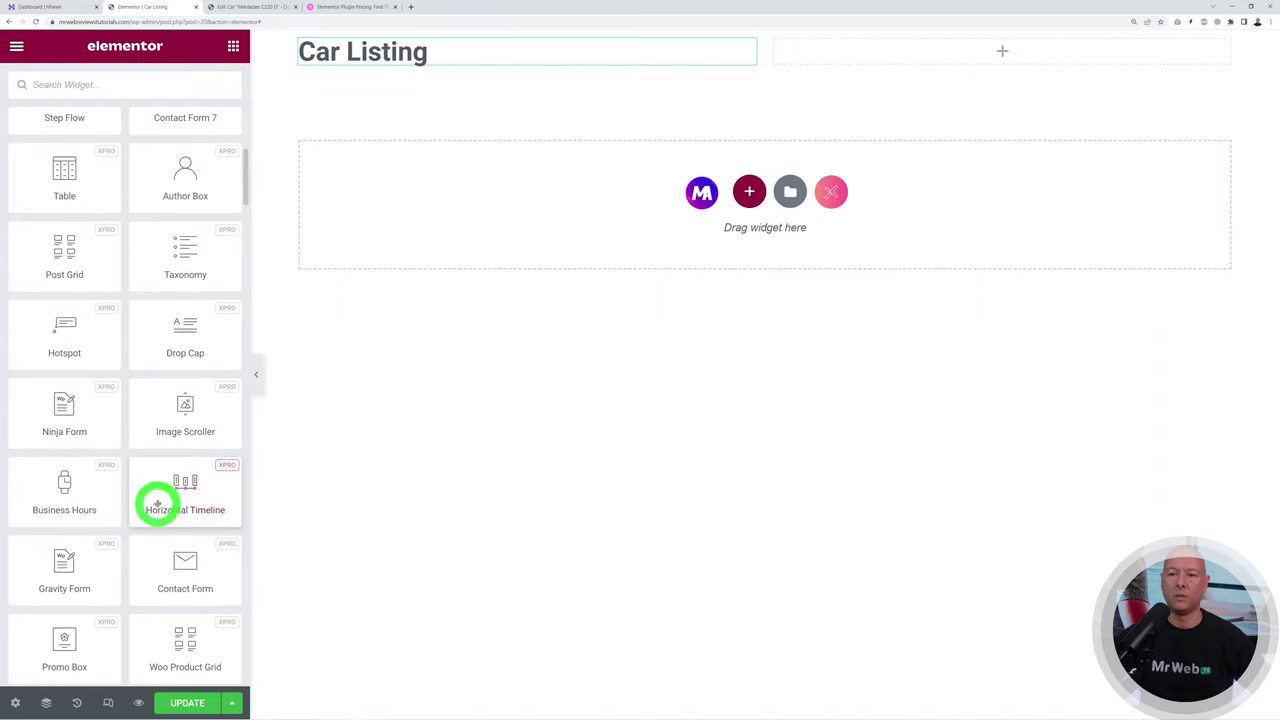
scroll(155, 503, down, 3)
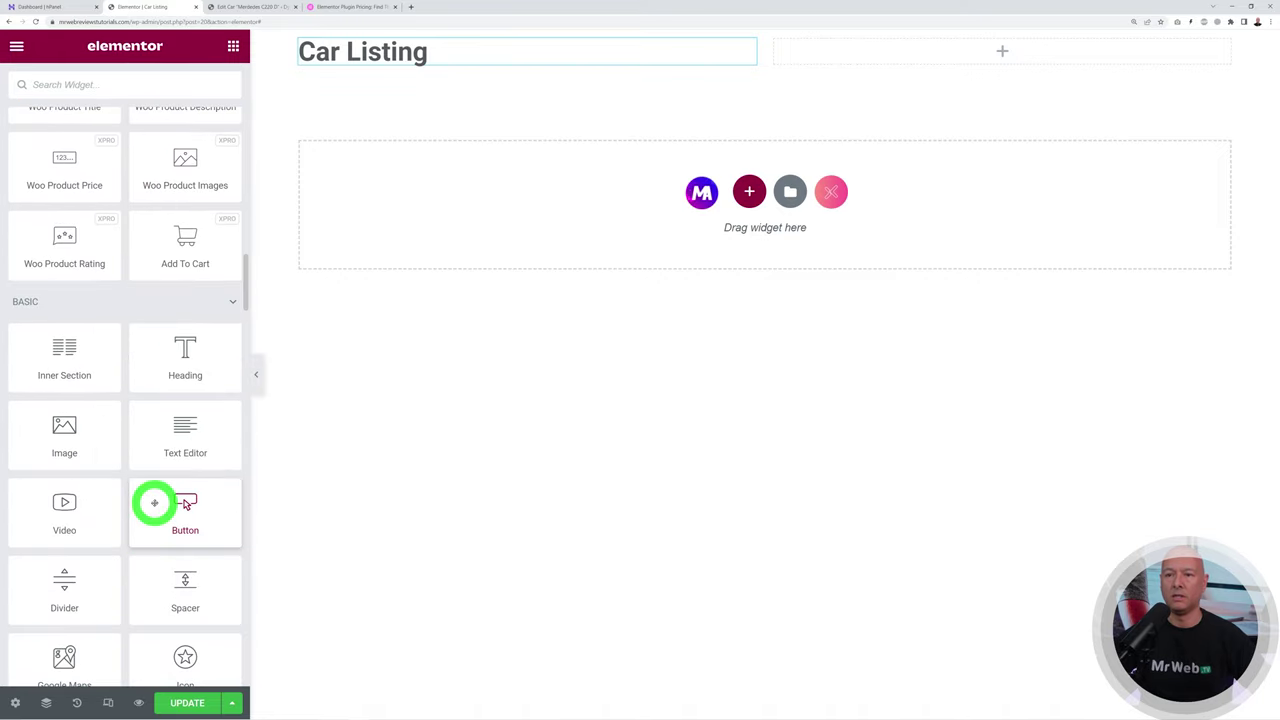
drag(202, 443, 871, 51)
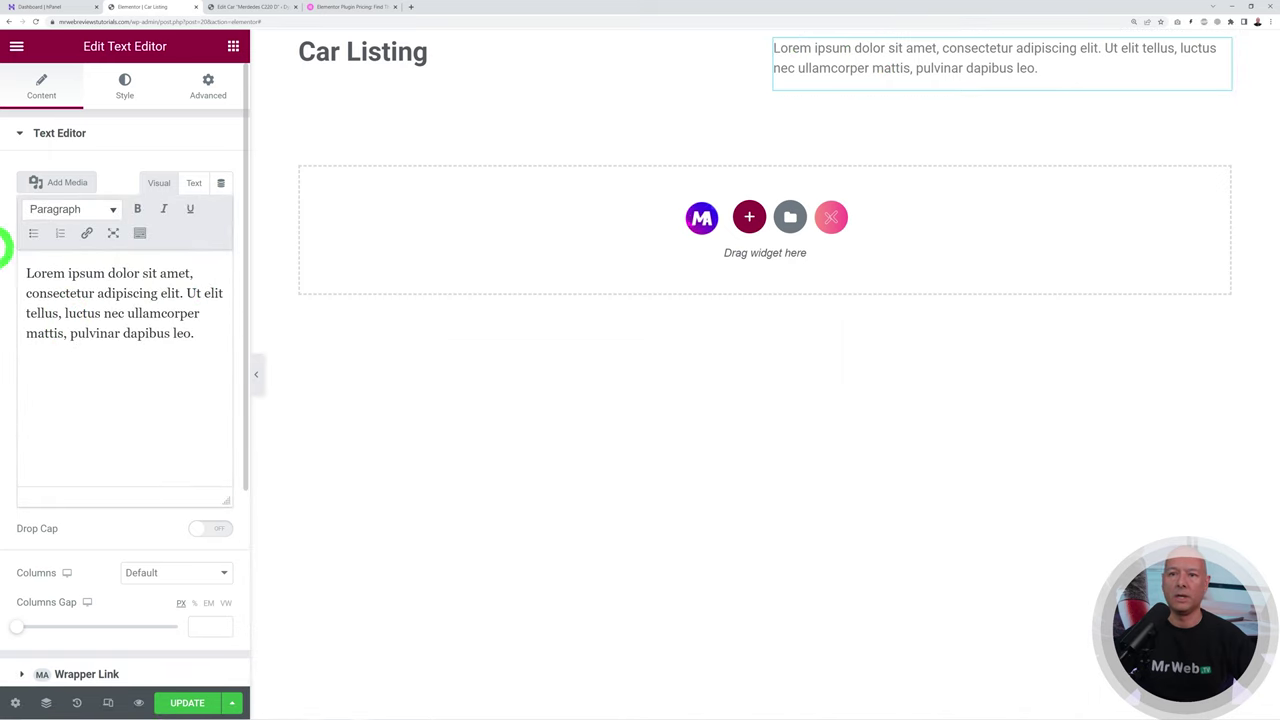
Step: Fill the Text Editor content with the Post Custom Field dynamic tag
click(221, 186)
scroll(166, 360, down, 5)
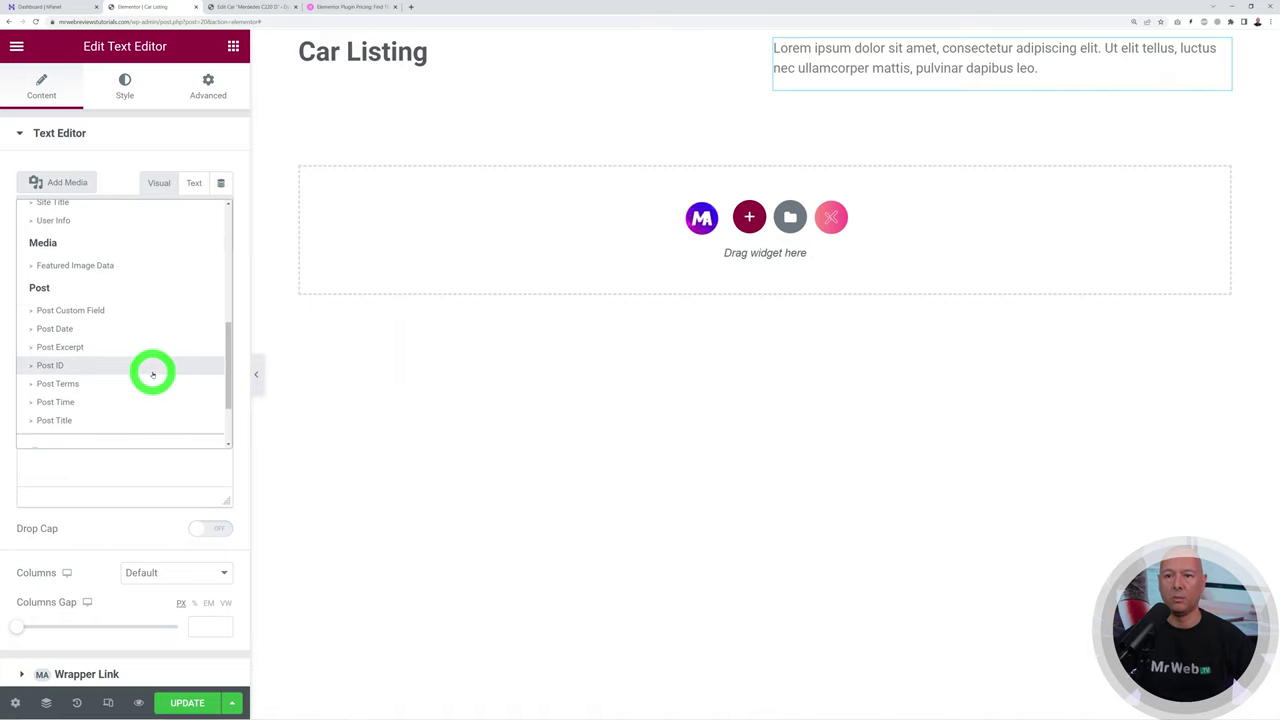
click(86, 310)
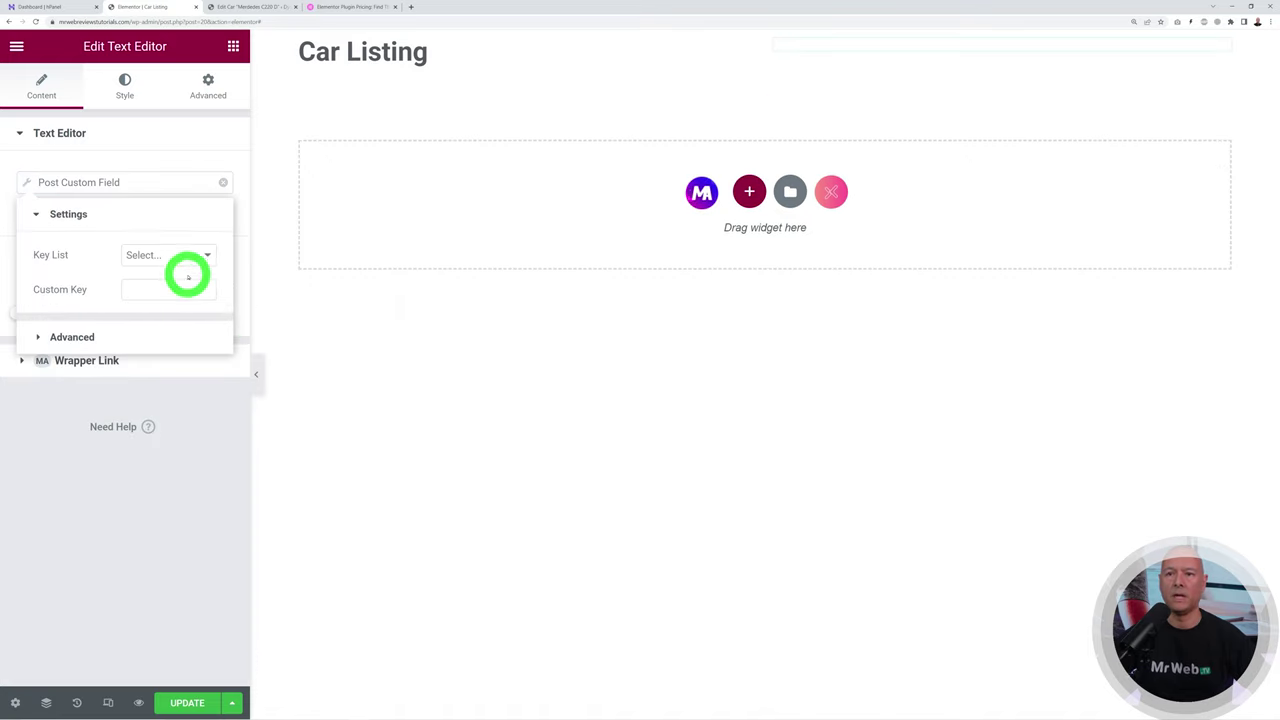
Step: Copy the Manufacturer field's name from the Car Details field group and set the tag's custom key to manufacturer
click(218, 8)
scroll(523, 651, down, 2)
click(75, 635)
click(242, 365)
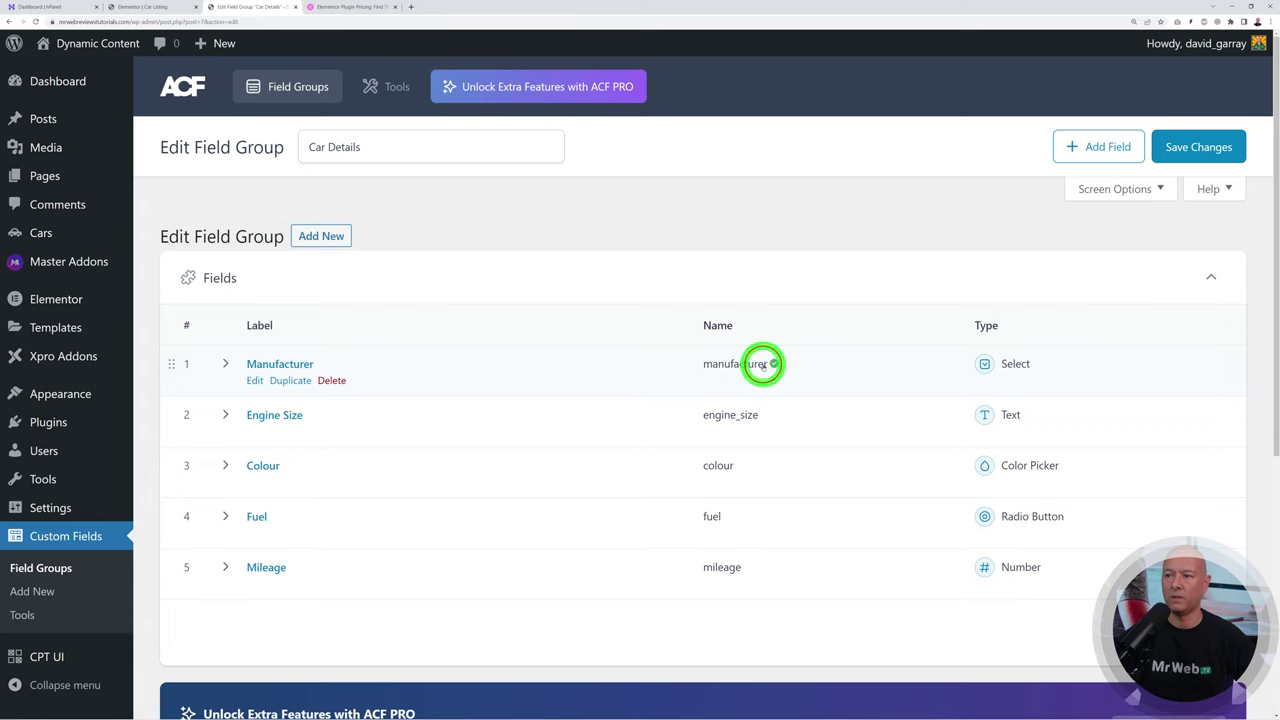
click(151, 8)
click(140, 289)
key(ctrl+v)
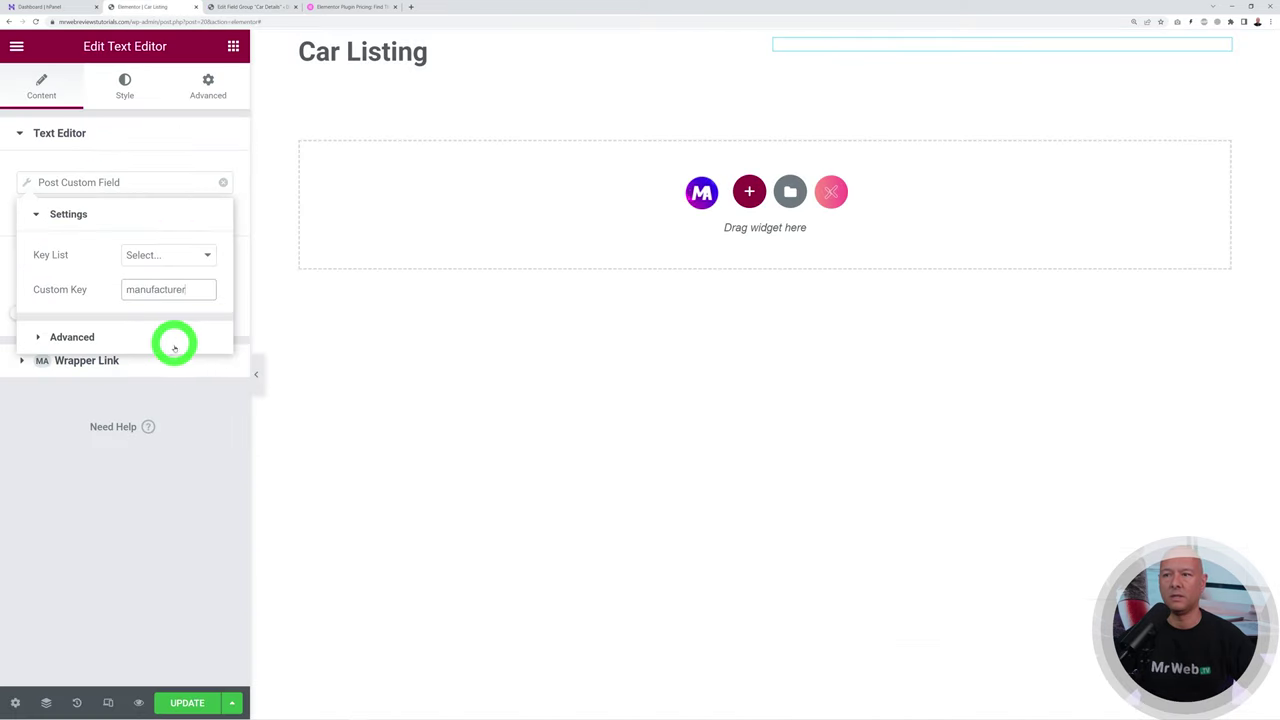
Step: Set the custom field's Before text to "Manufacturer: " and save the layout
click(78, 338)
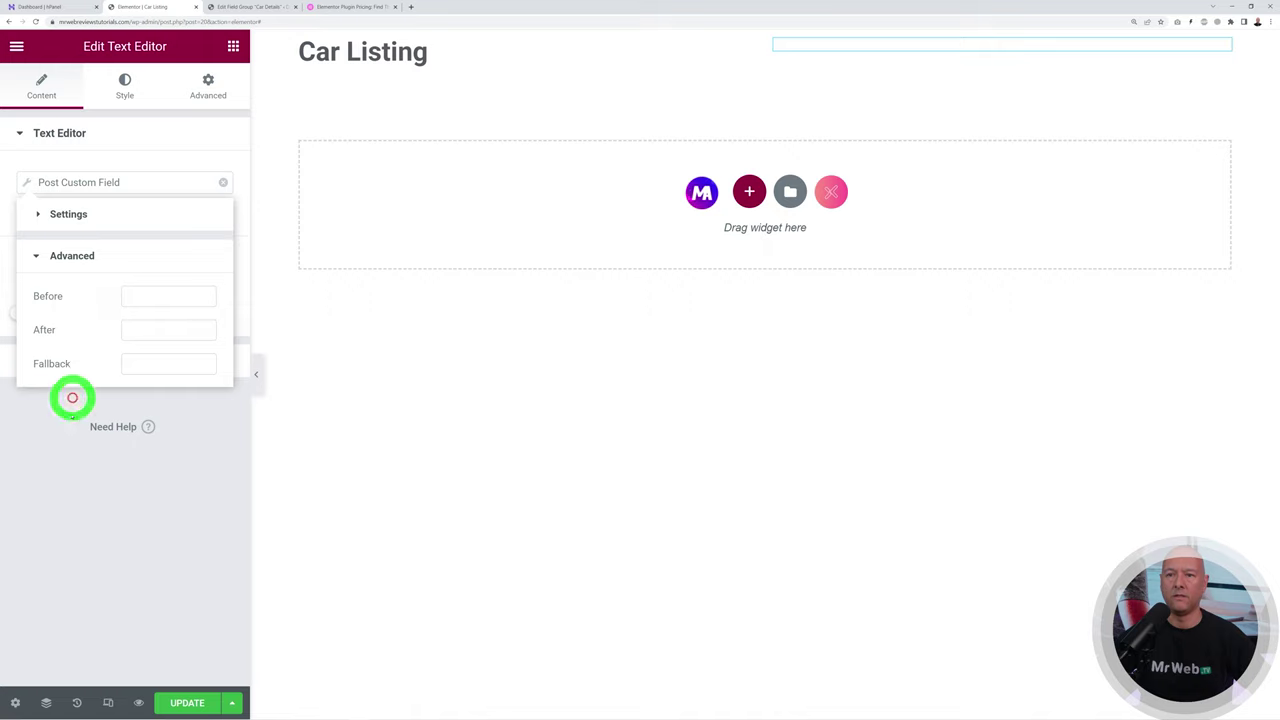
click(146, 296)
text(Mana)
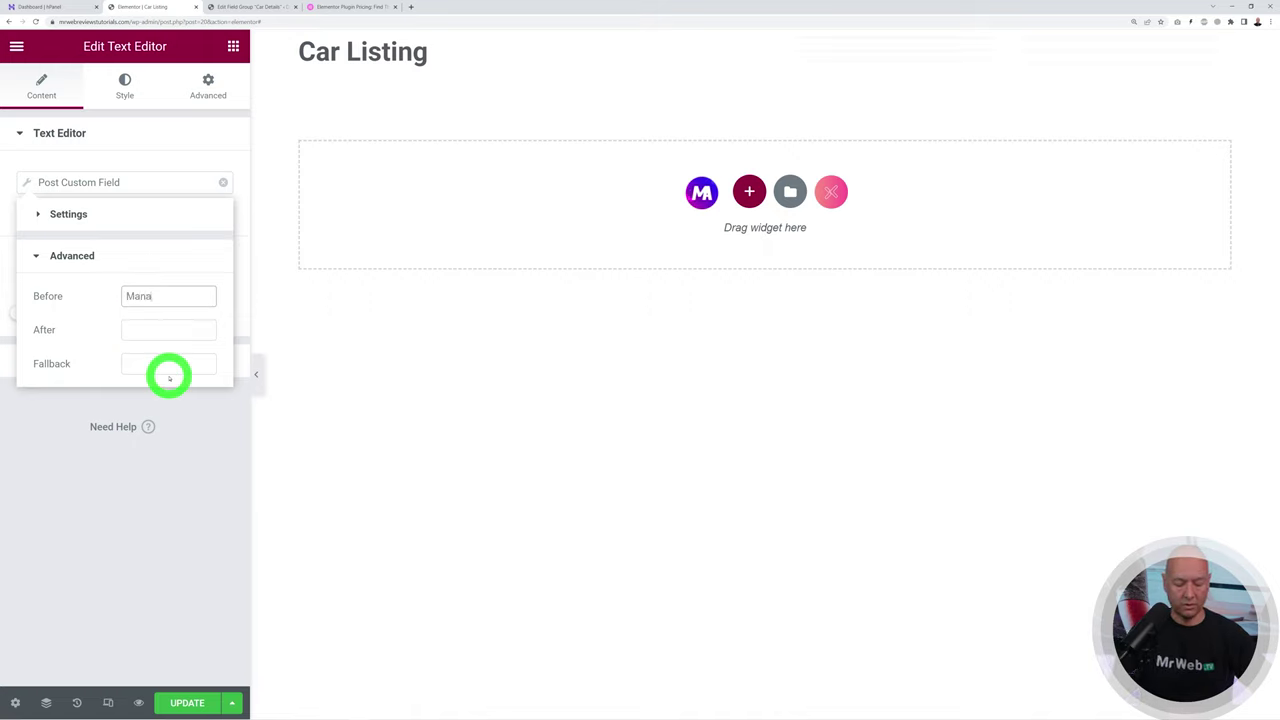
key(BackSpace)
text(ufacturer:)
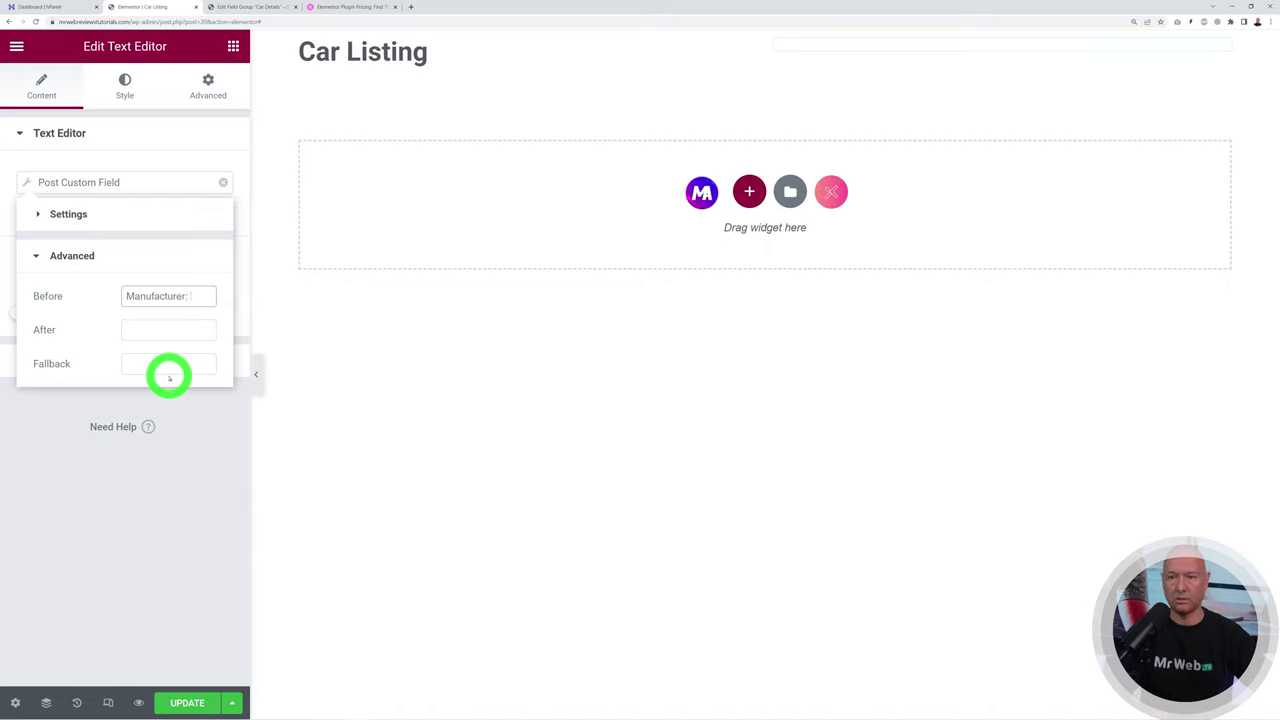
click(178, 575)
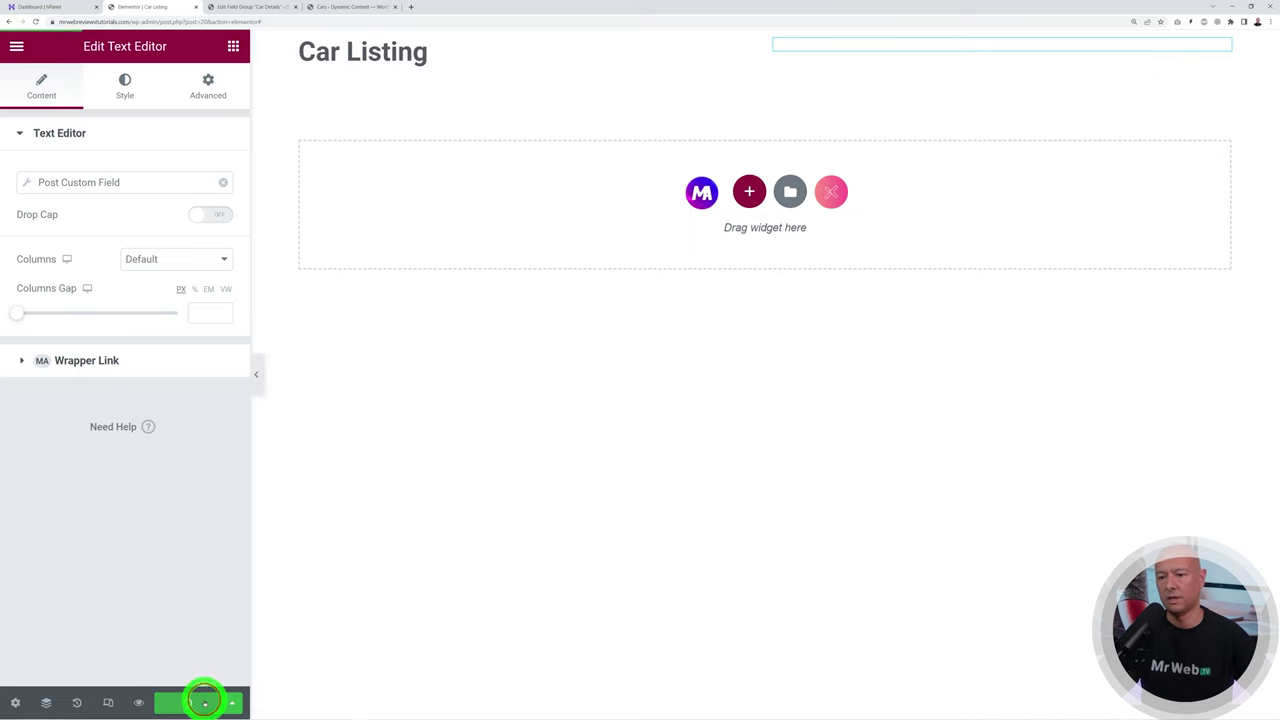
Step: Open the Mercedes C220 D car from the Cars list in a new tab and compare it with the template
click(341, 8)
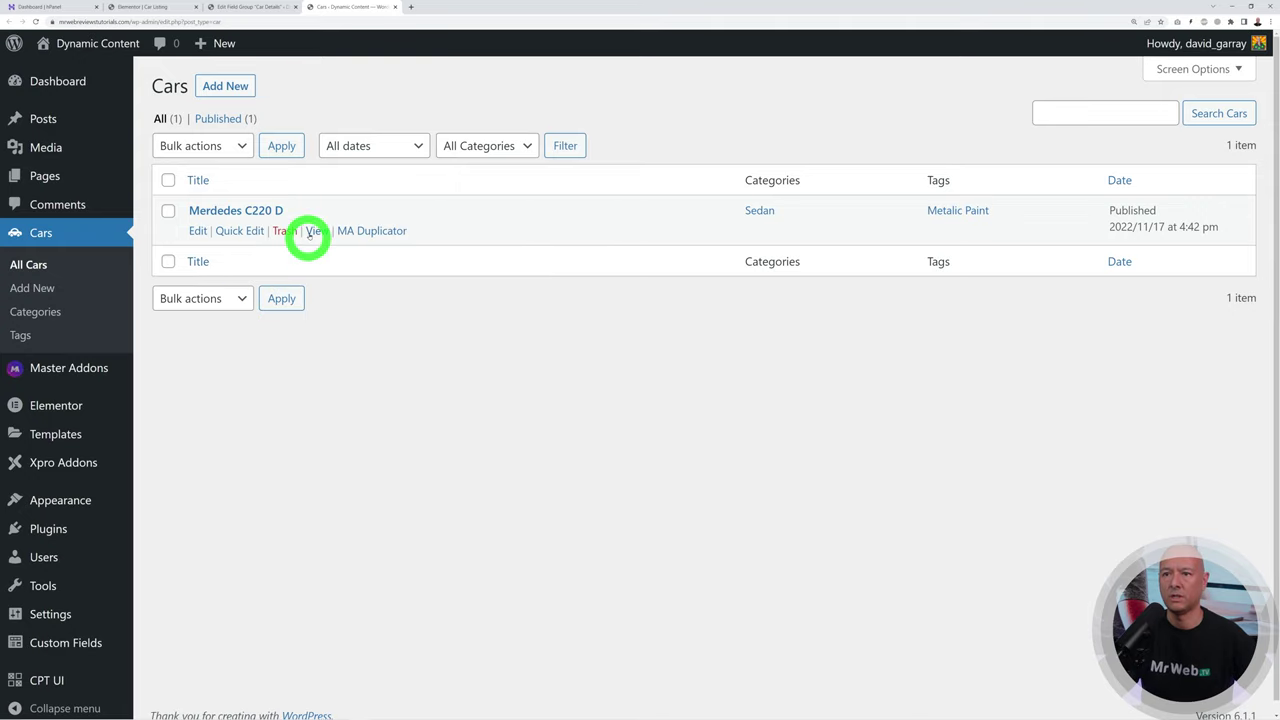
right_click(316, 232)
click(331, 237)
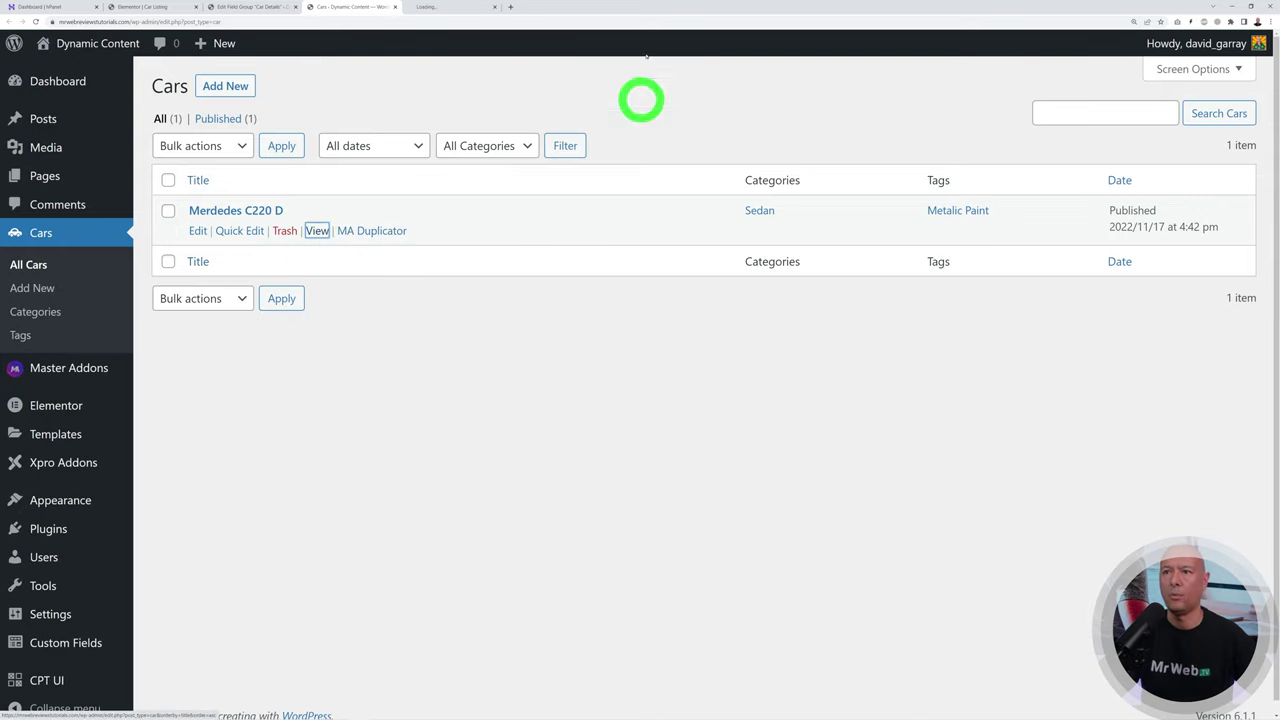
click(441, 9)
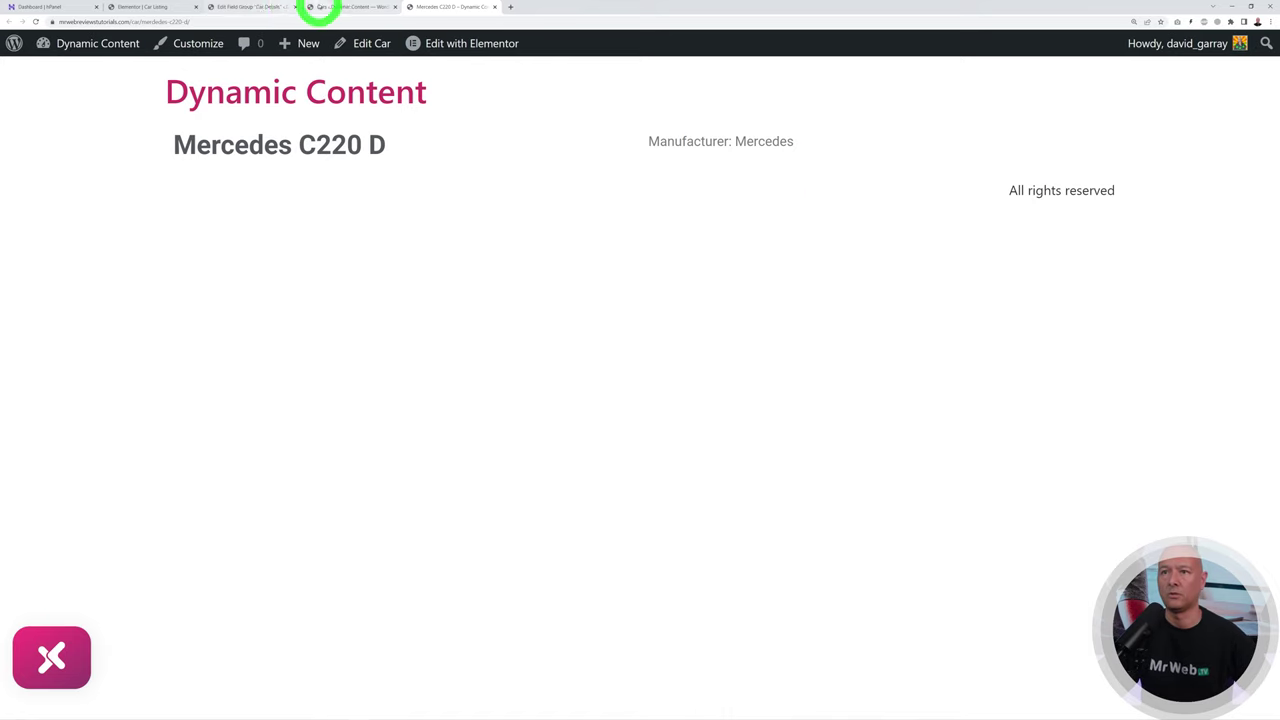
click(255, 7)
click(160, 7)
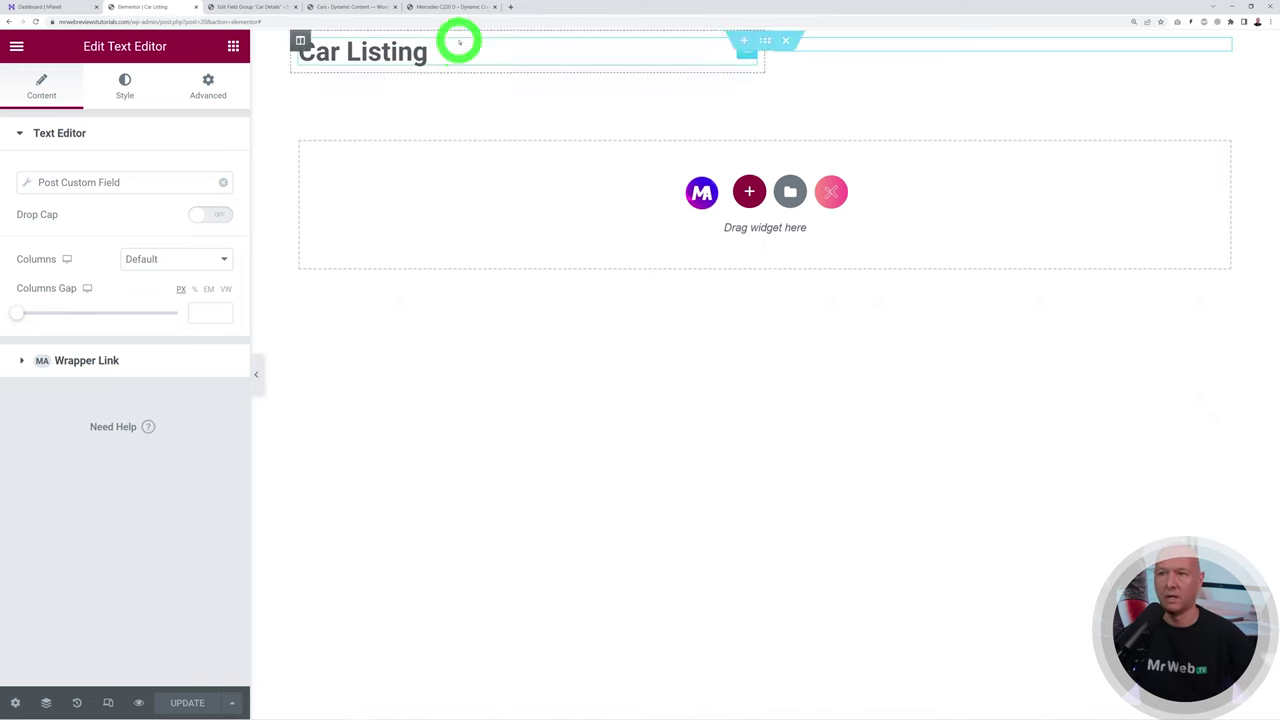
click(457, 7)
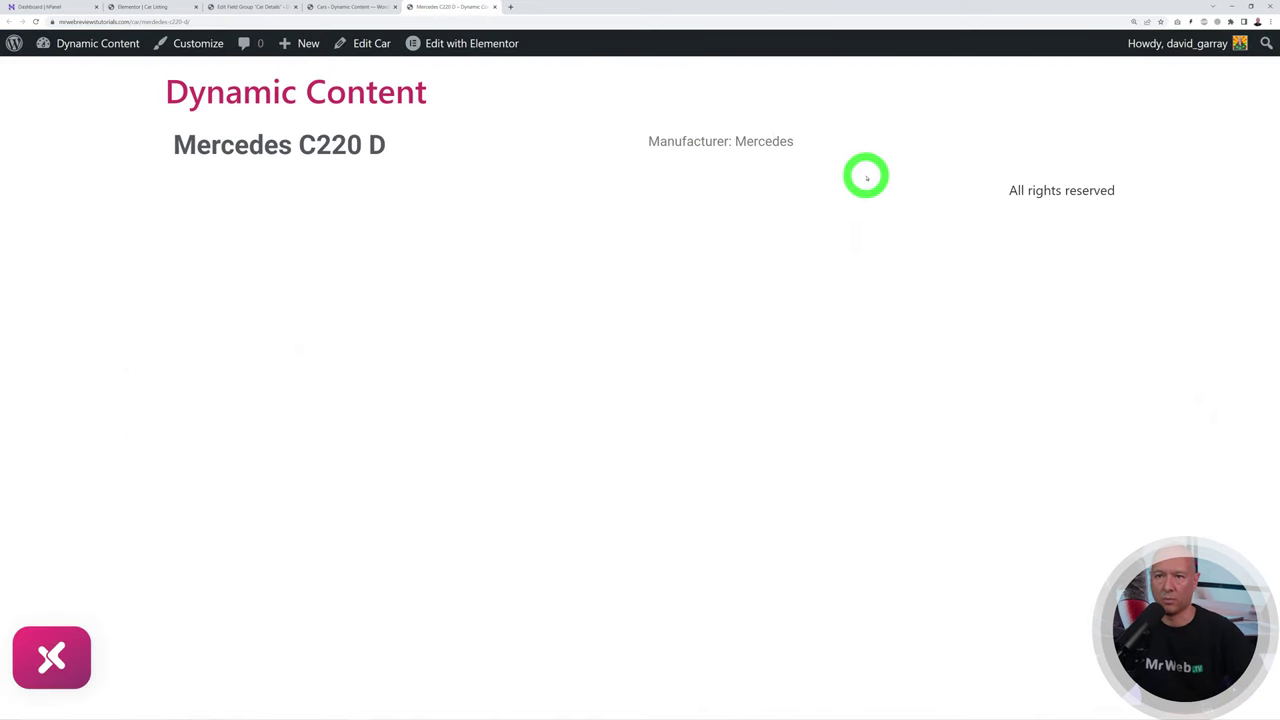
Step: Back in the Car Listing editor, add a basic Image widget below the heading in the first column
click(148, 8)
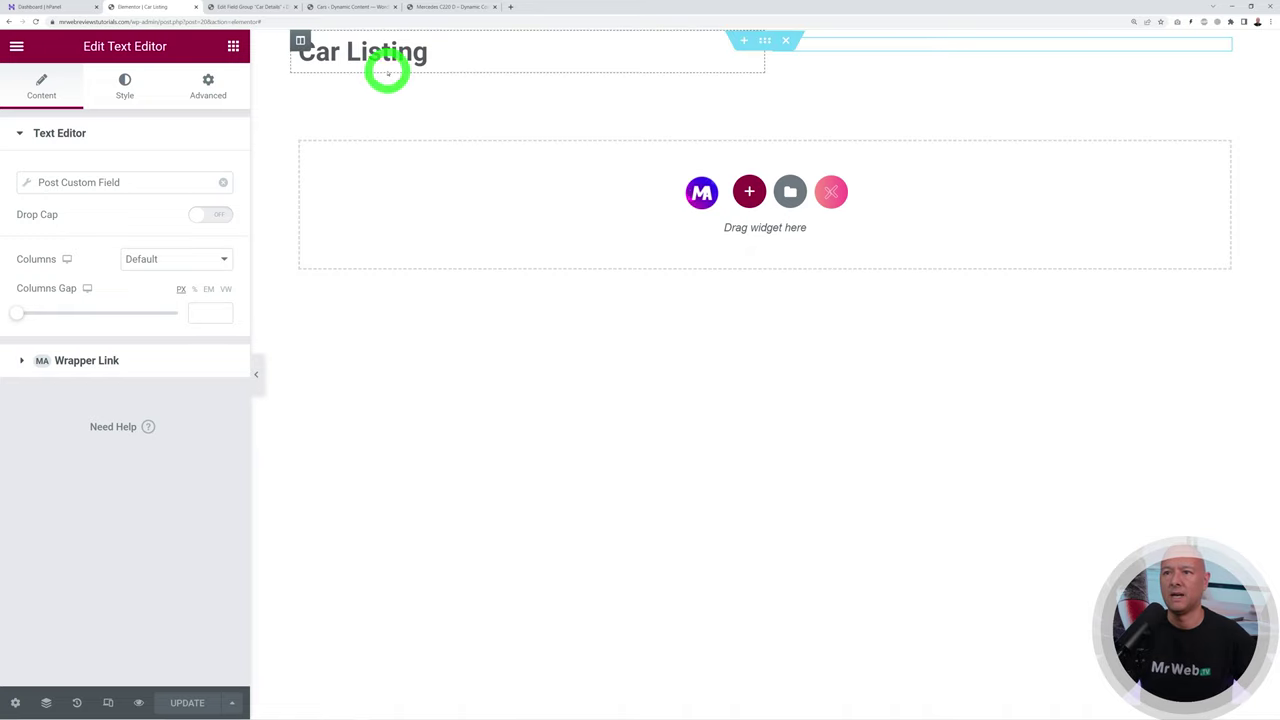
click(233, 45)
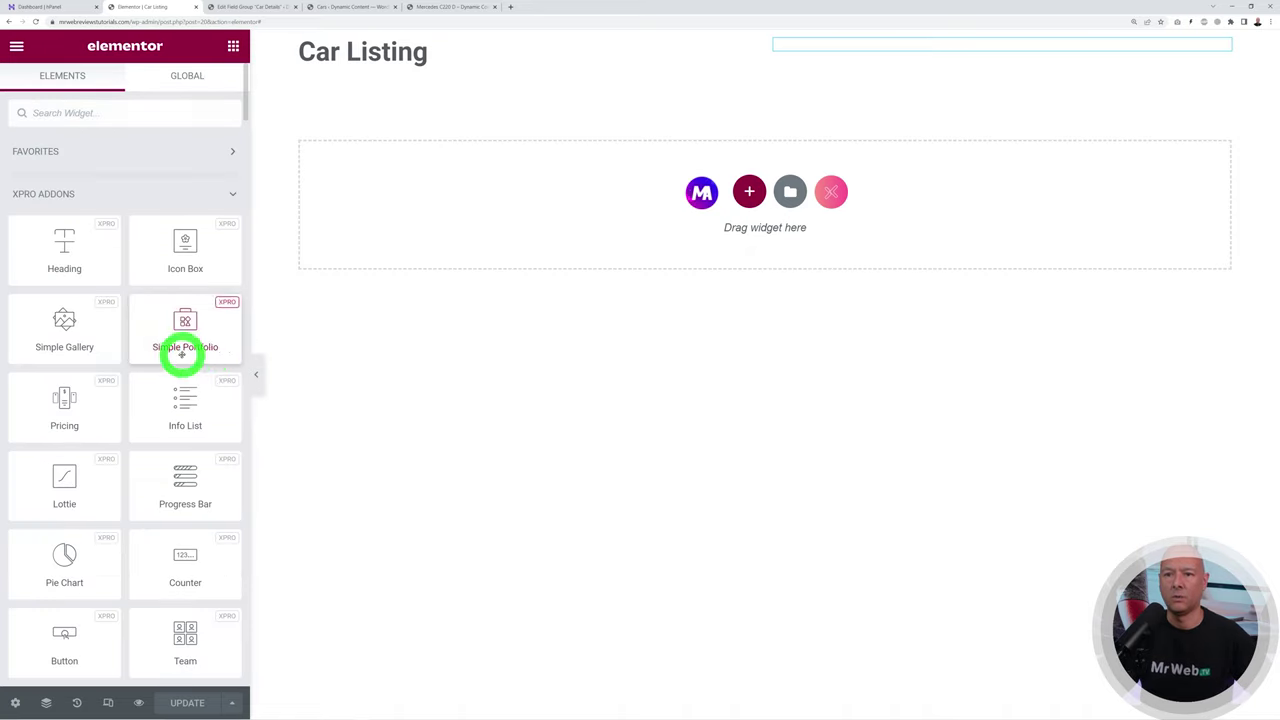
scroll(180, 355, down, 10)
scroll(183, 365, down, 3)
drag(64, 320, 391, 71)
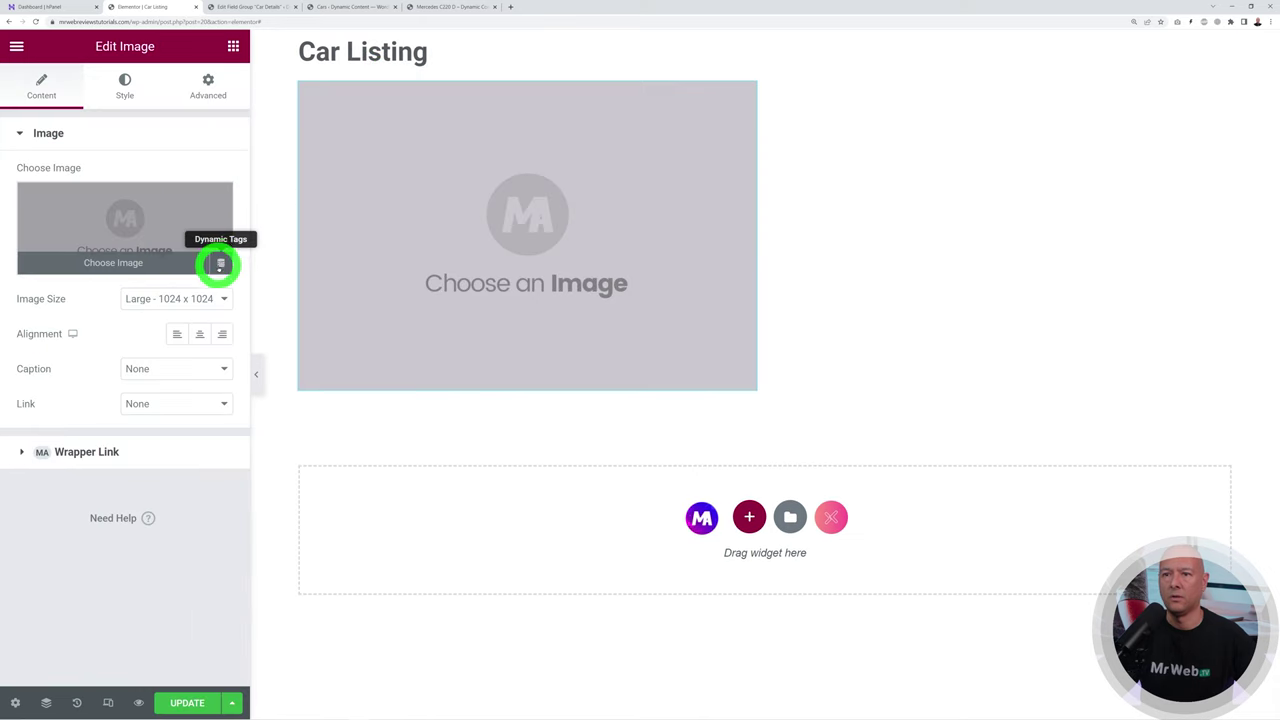
Step: Fill the image with the Featured Image dynamic tag, keeping the Large - 1024 x 1024 size
click(220, 262)
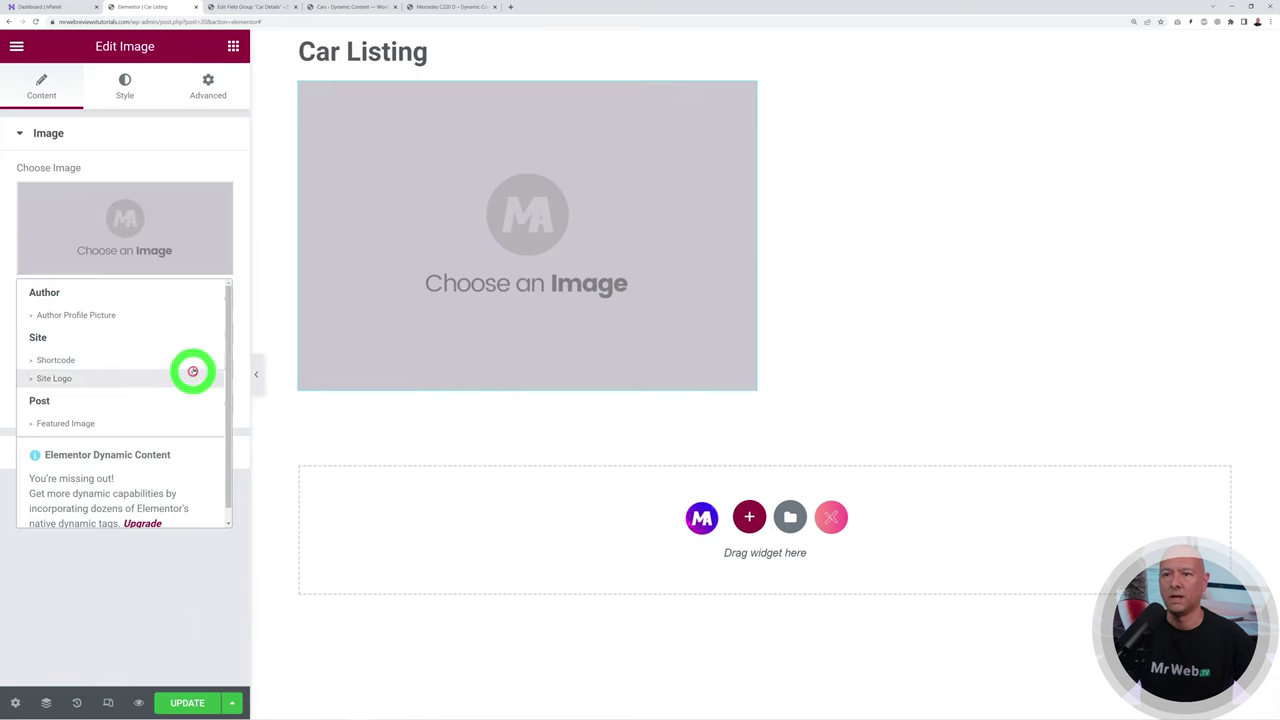
click(91, 424)
click(225, 228)
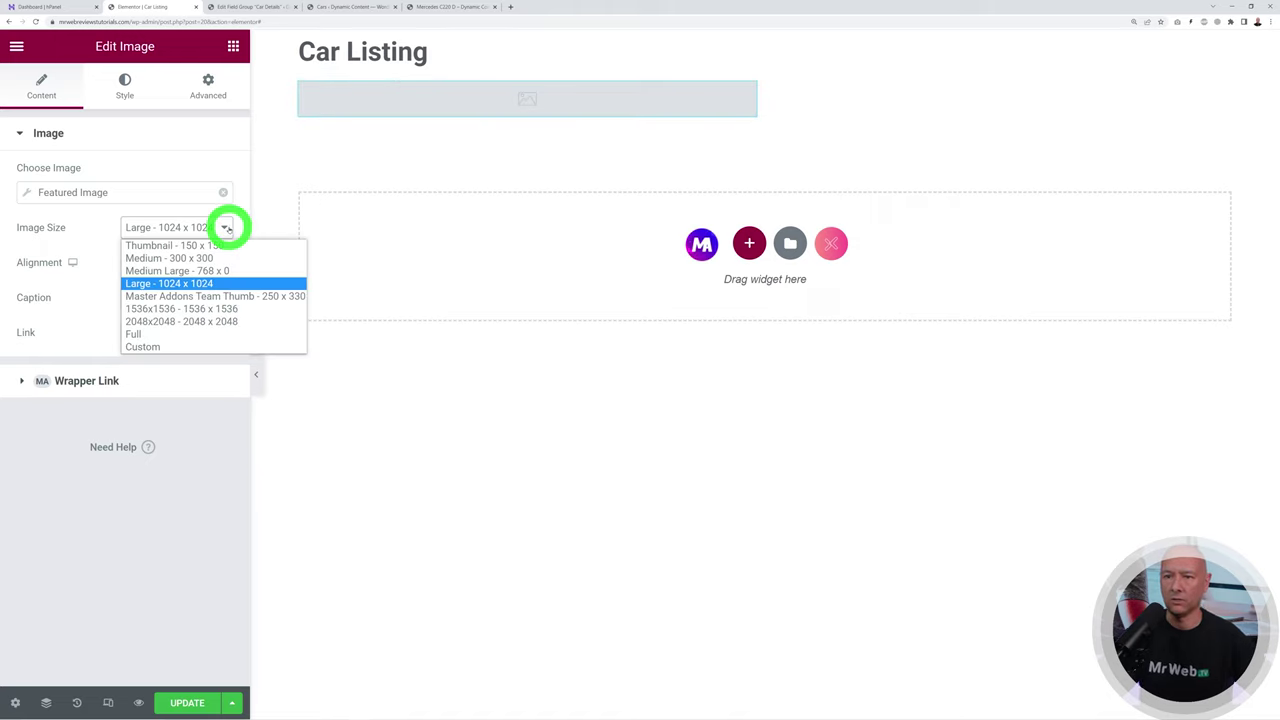
click(227, 228)
Step: Save the layout and reload the Mercedes C220 D page to check the featured image
click(187, 702)
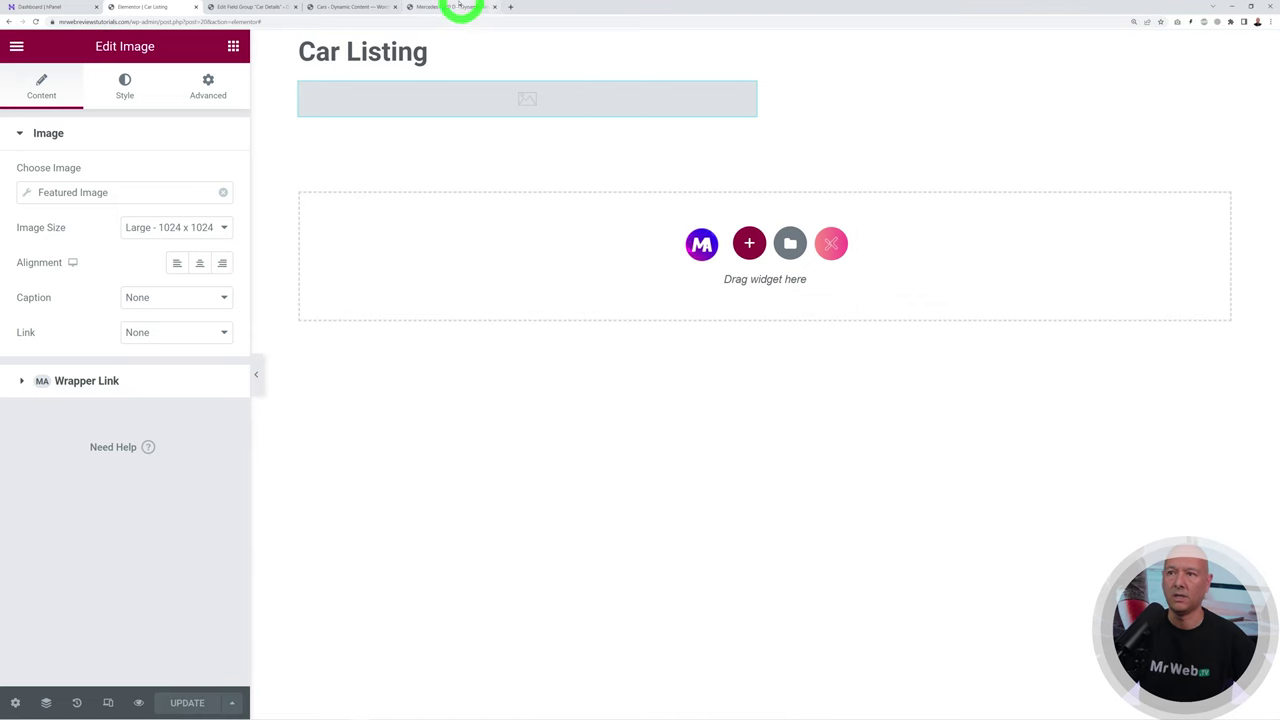
click(452, 7)
click(36, 21)
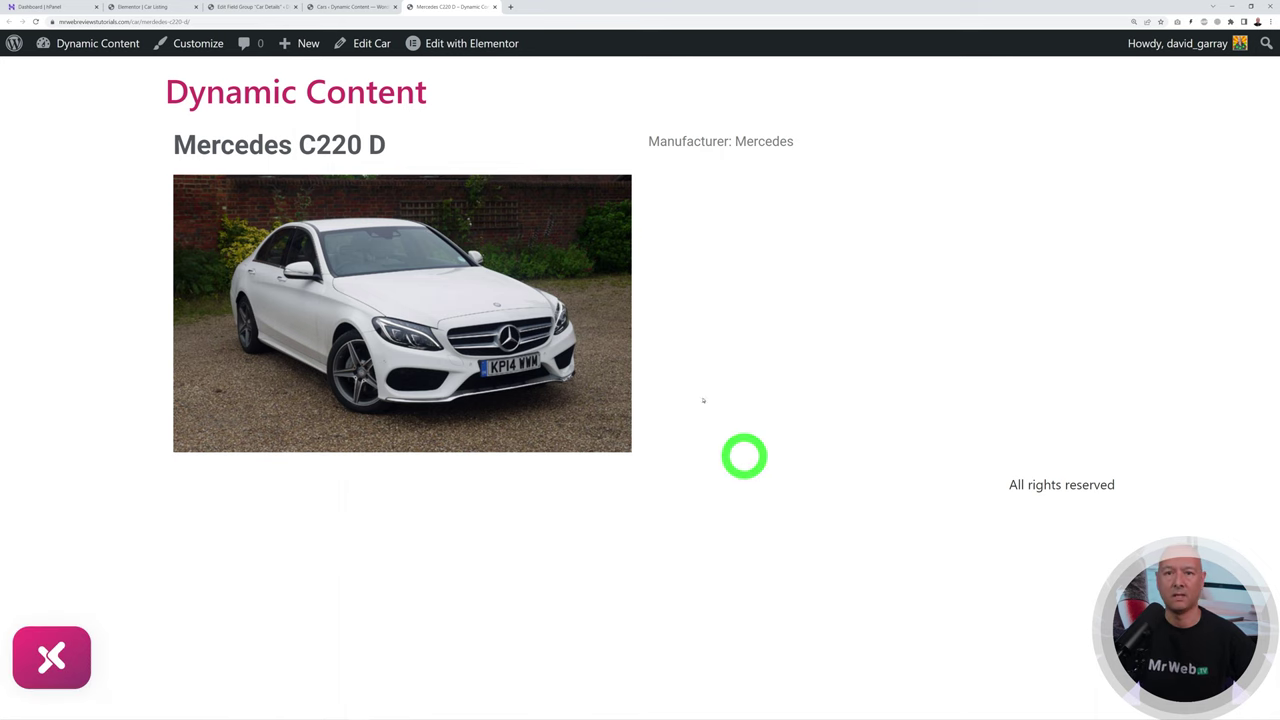
Step: Close the Cars list tab, move the field group tab ahead of the Car Listing editor tab, and return to the editor
click(257, 7)
click(178, 8)
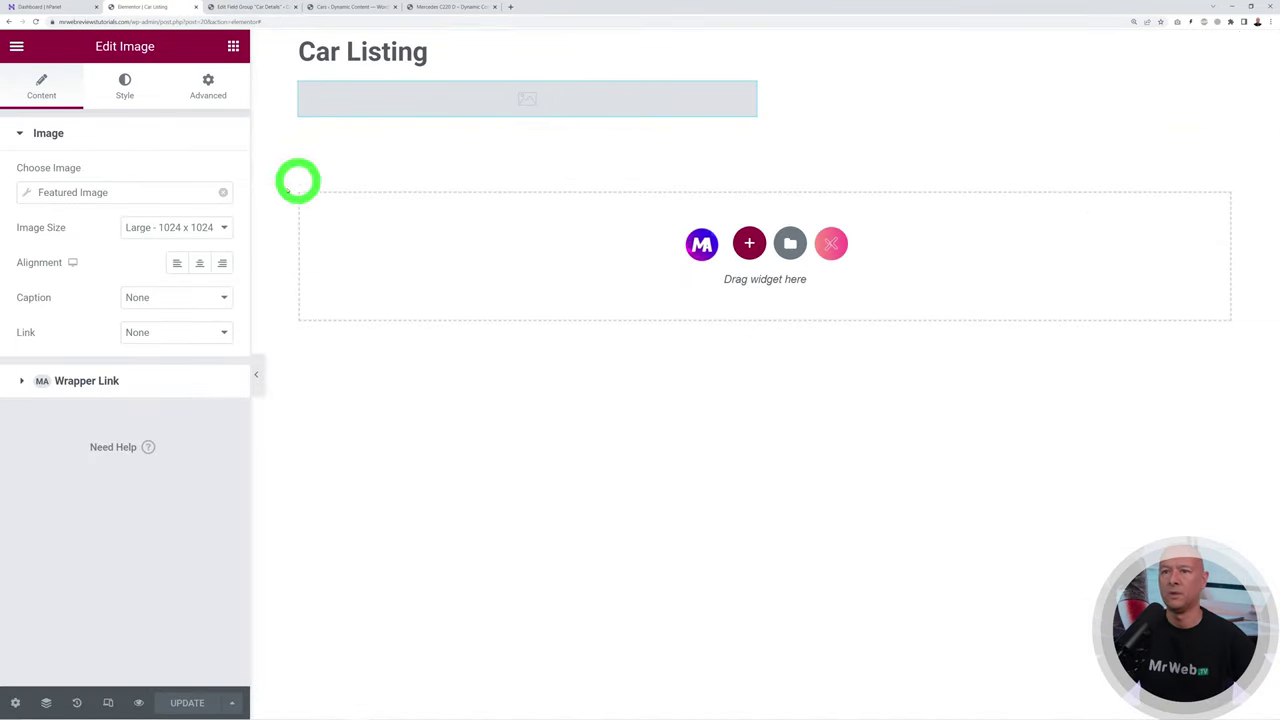
drag(255, 7, 157, 8)
mouse_move(765, 414)
click(280, 8)
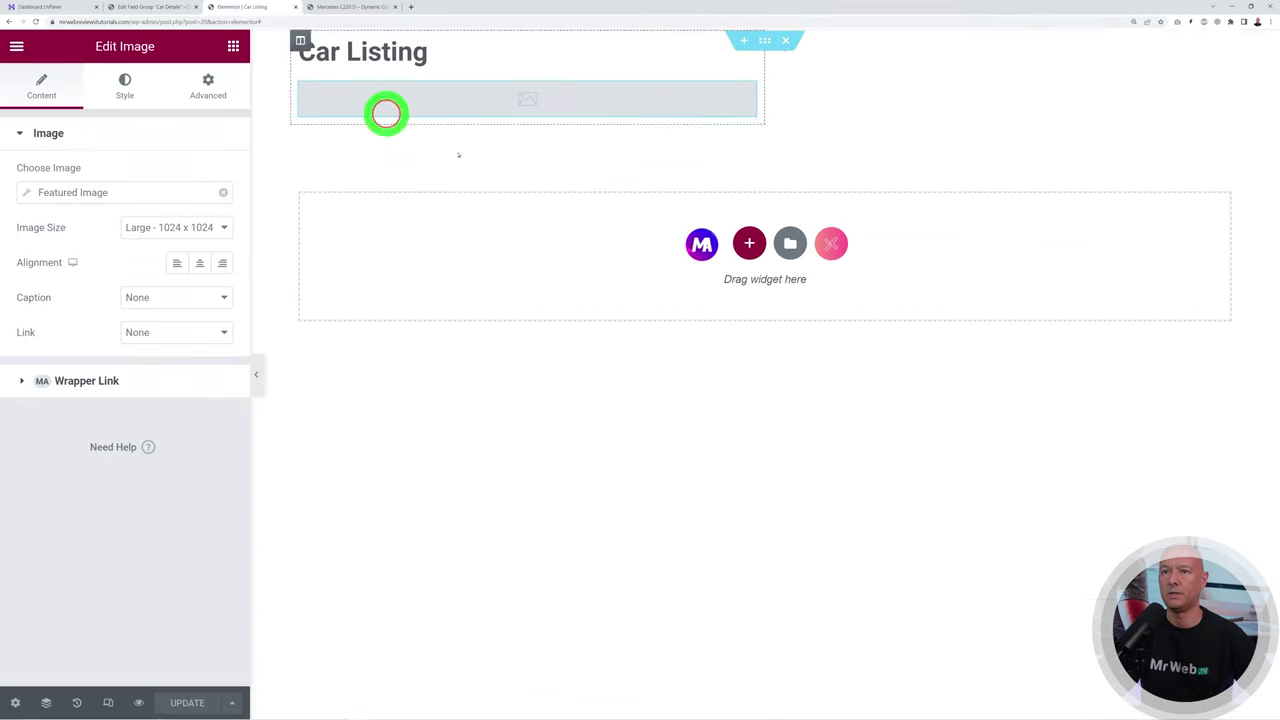
Step: Duplicate the manufacturer Text Editor widget in the second column
mouse_move(1020, 37)
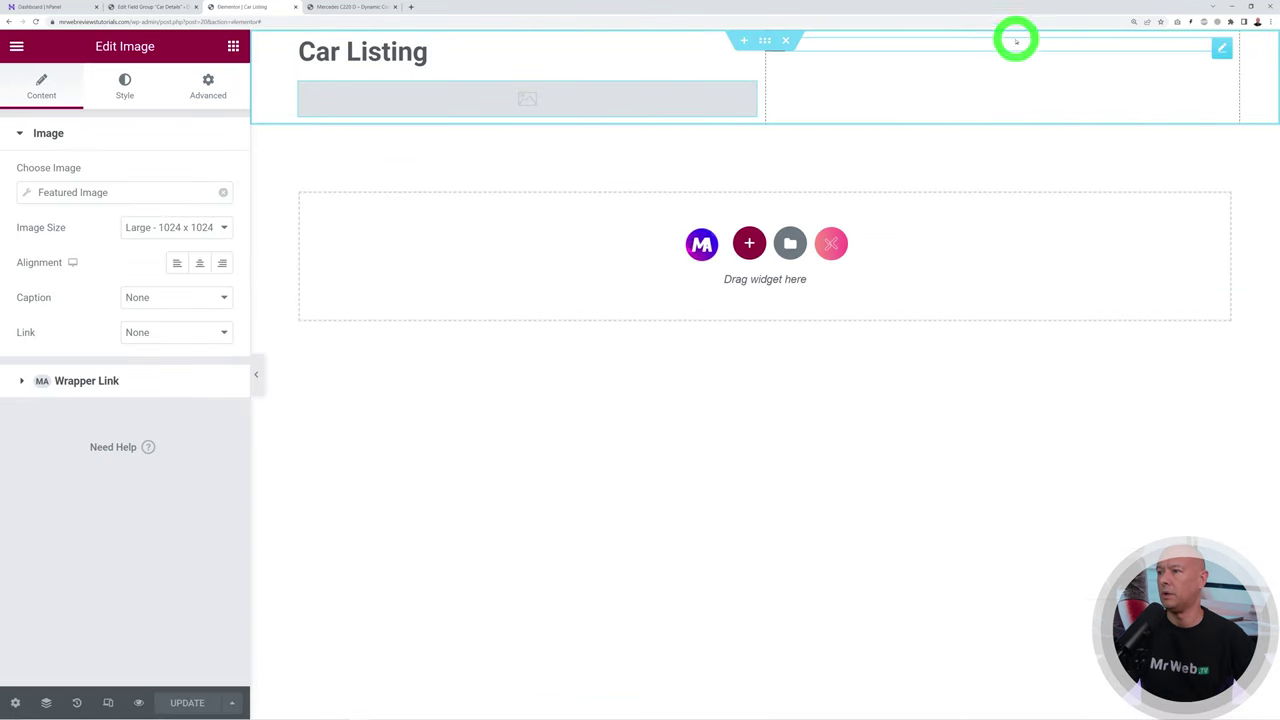
right_click(1221, 47)
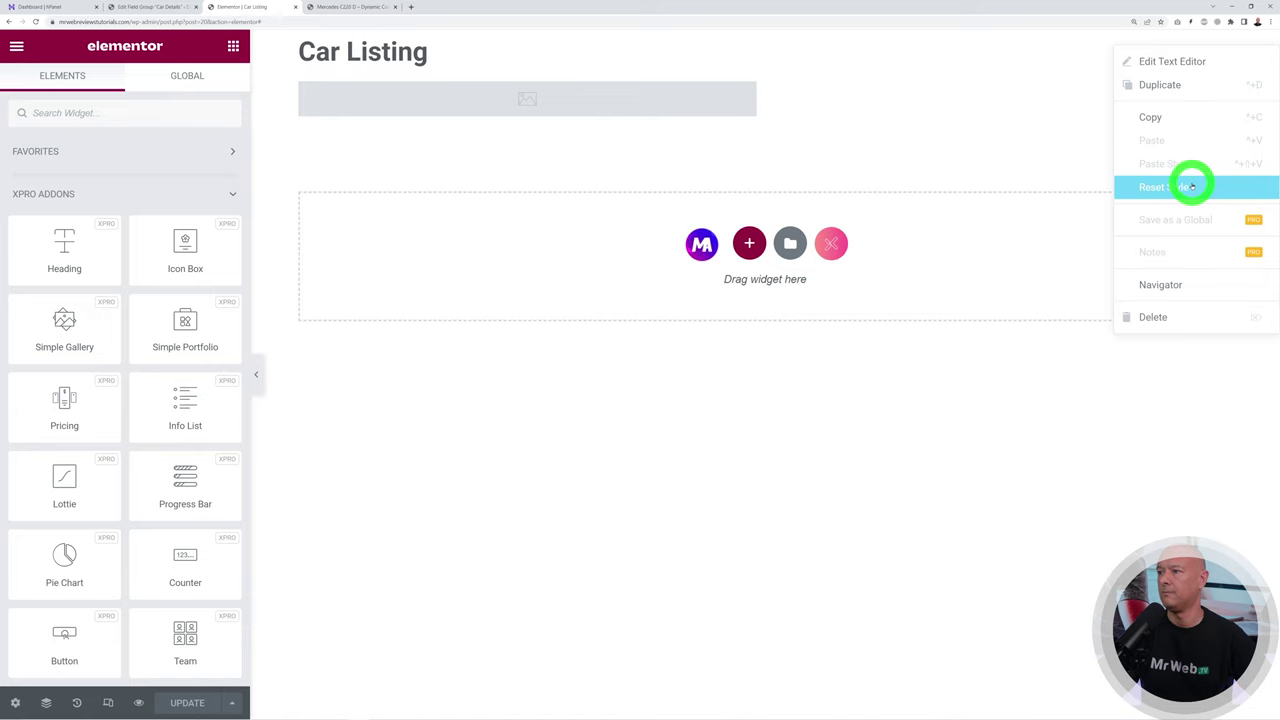
click(1166, 86)
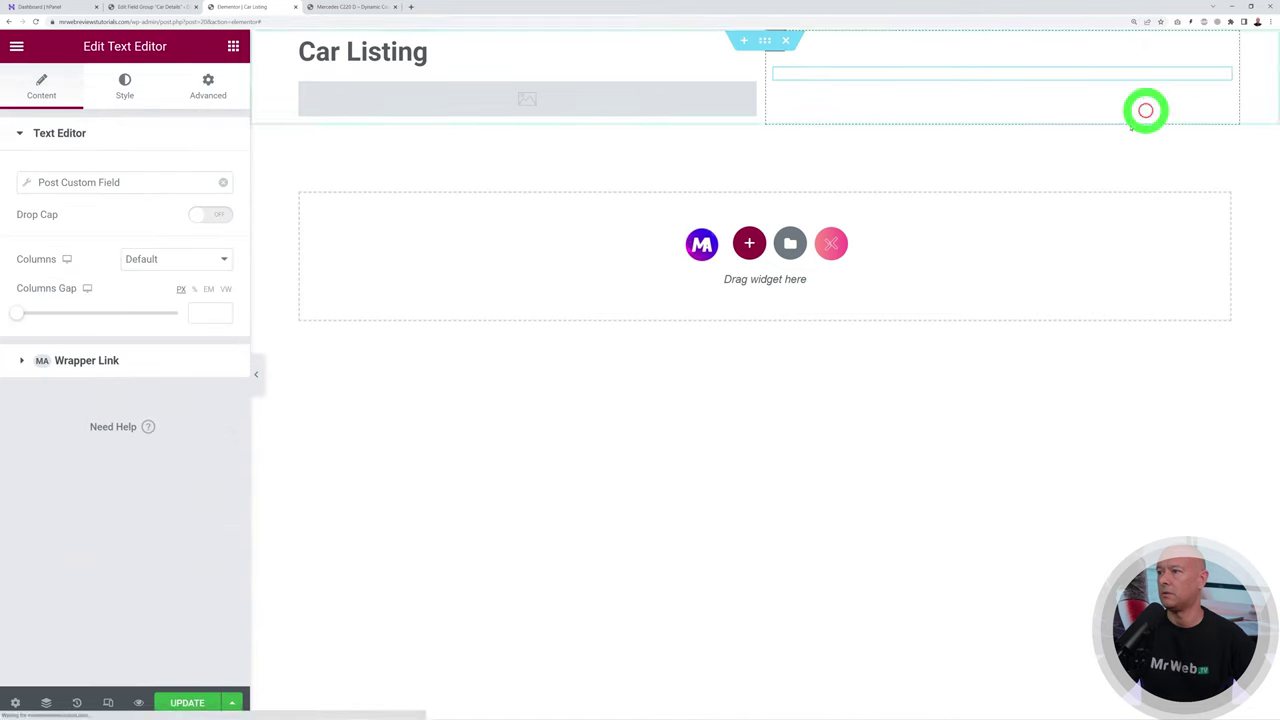
Step: Point the duplicated Text Editor widget to the engine_size custom field and set its before text to "Engine Size:"
click(129, 185)
drag(191, 289, 103, 289)
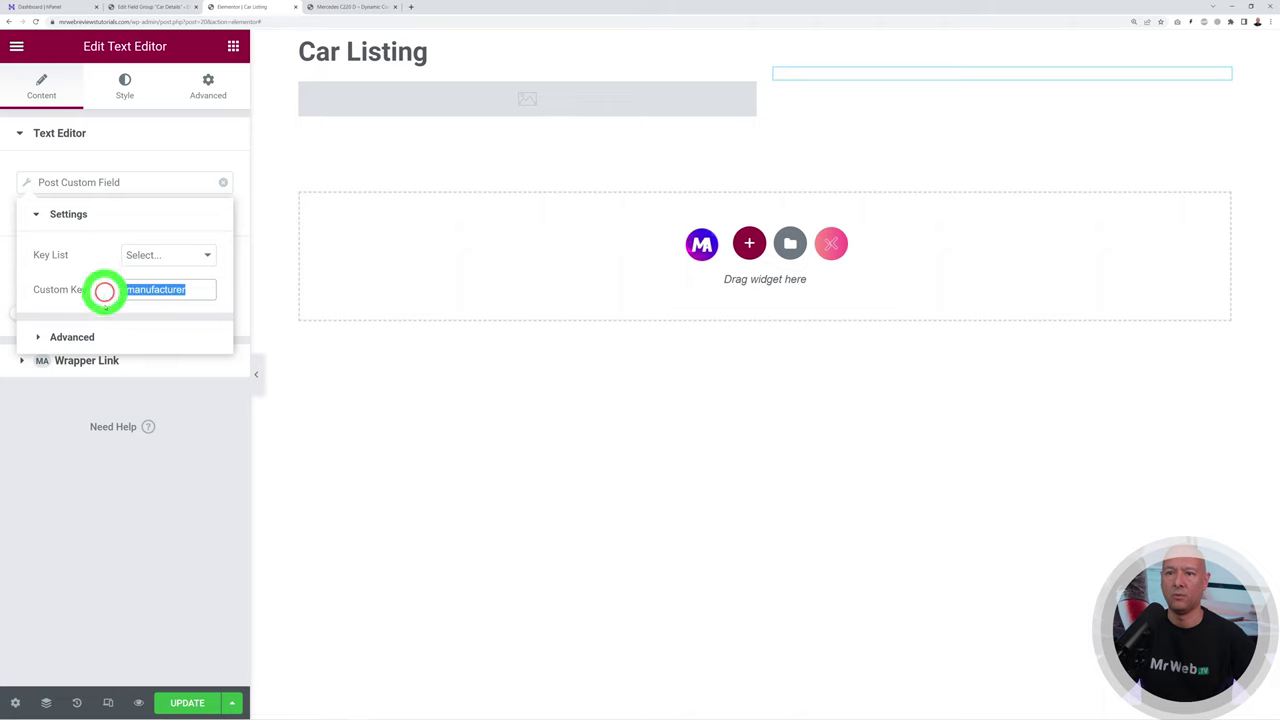
click(90, 335)
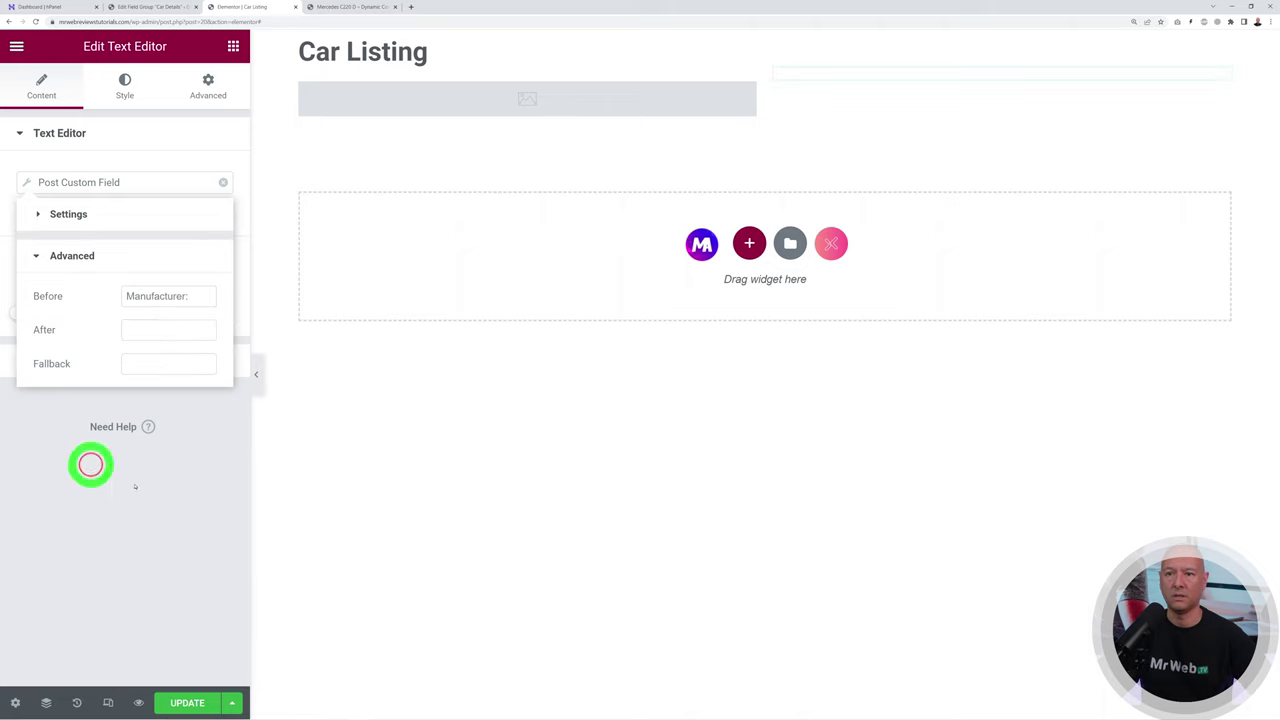
drag(185, 297, 95, 297)
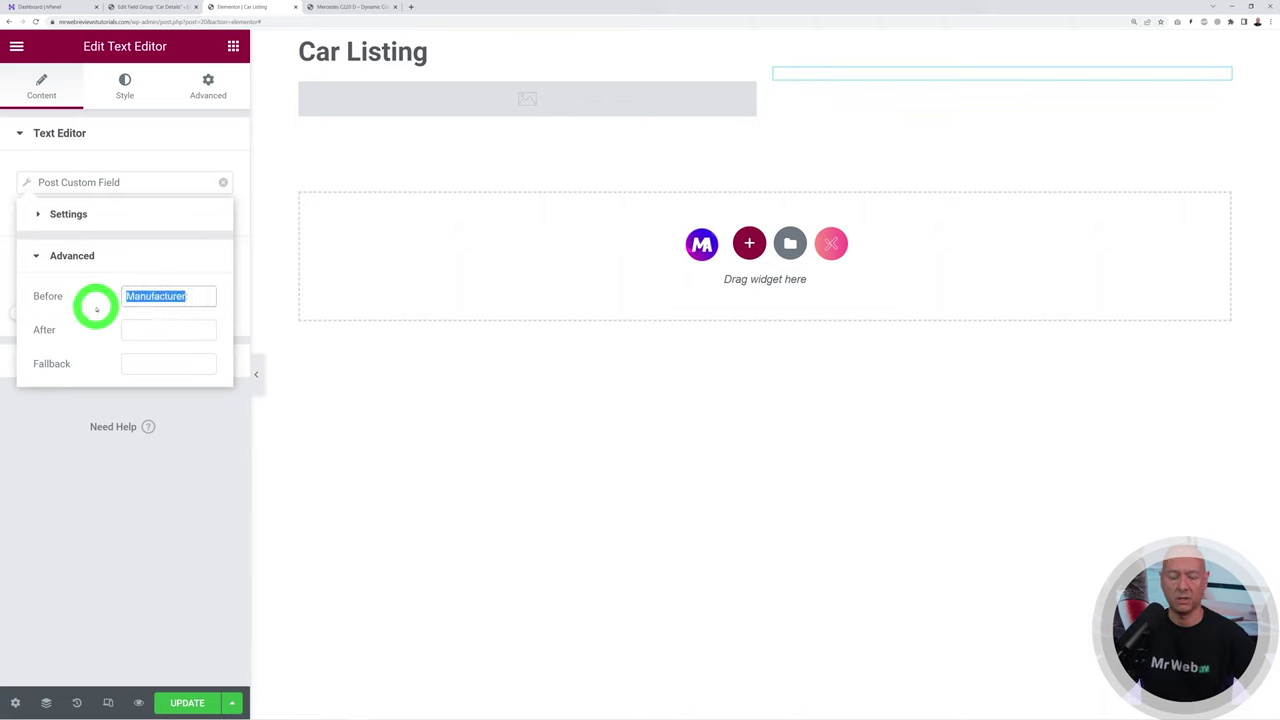
text(Engine Size:)
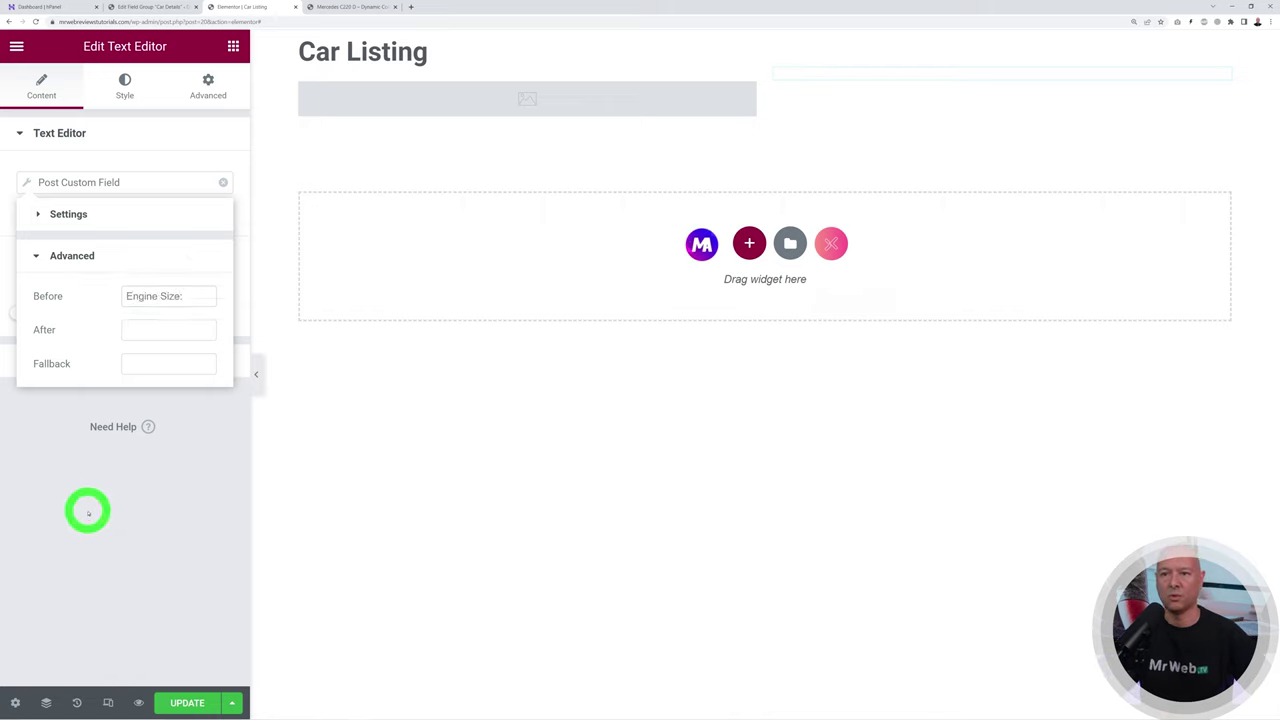
click(115, 516)
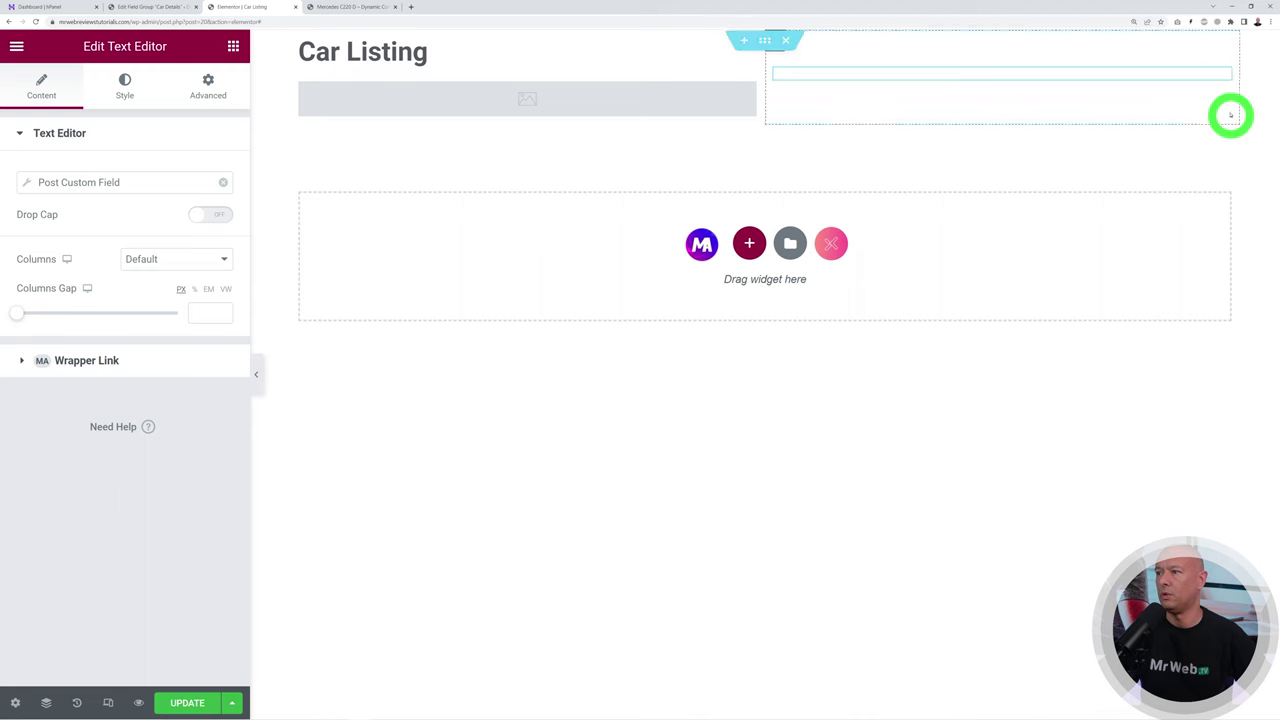
Step: Duplicate the engine size Text Editor widget and copy the colour field's name from the Car Details field group
right_click(1223, 79)
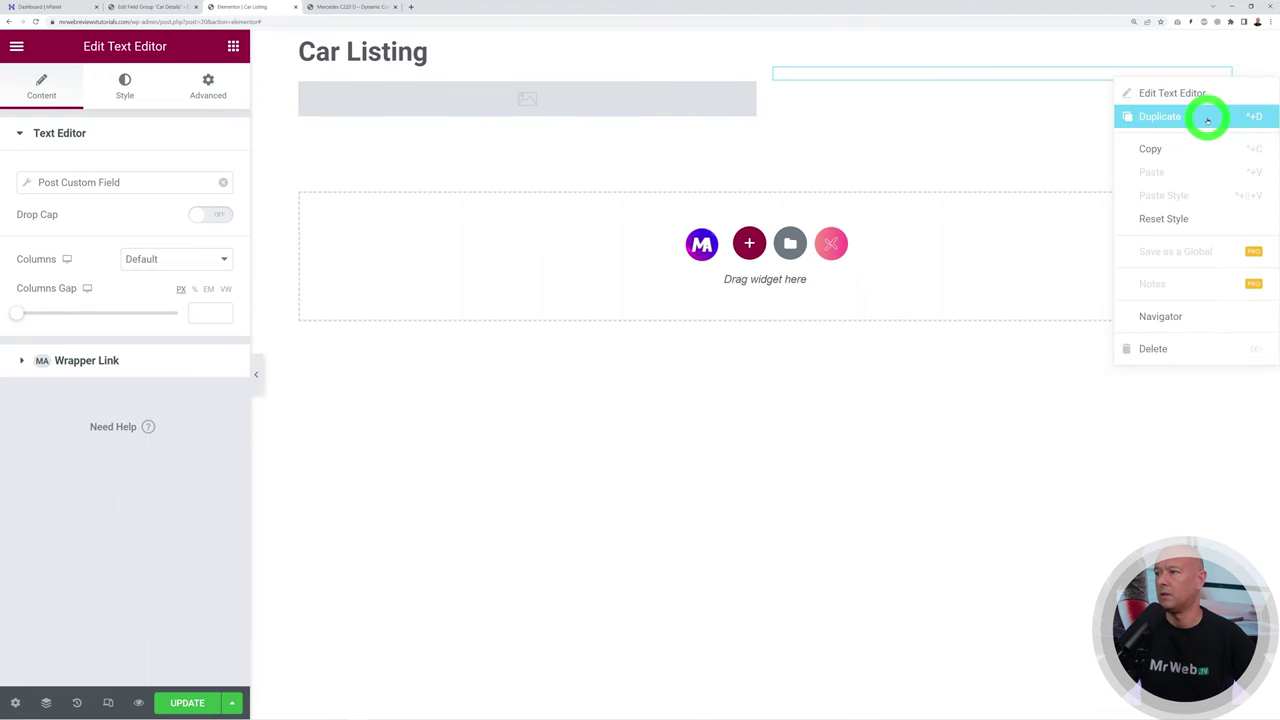
click(1206, 114)
click(140, 7)
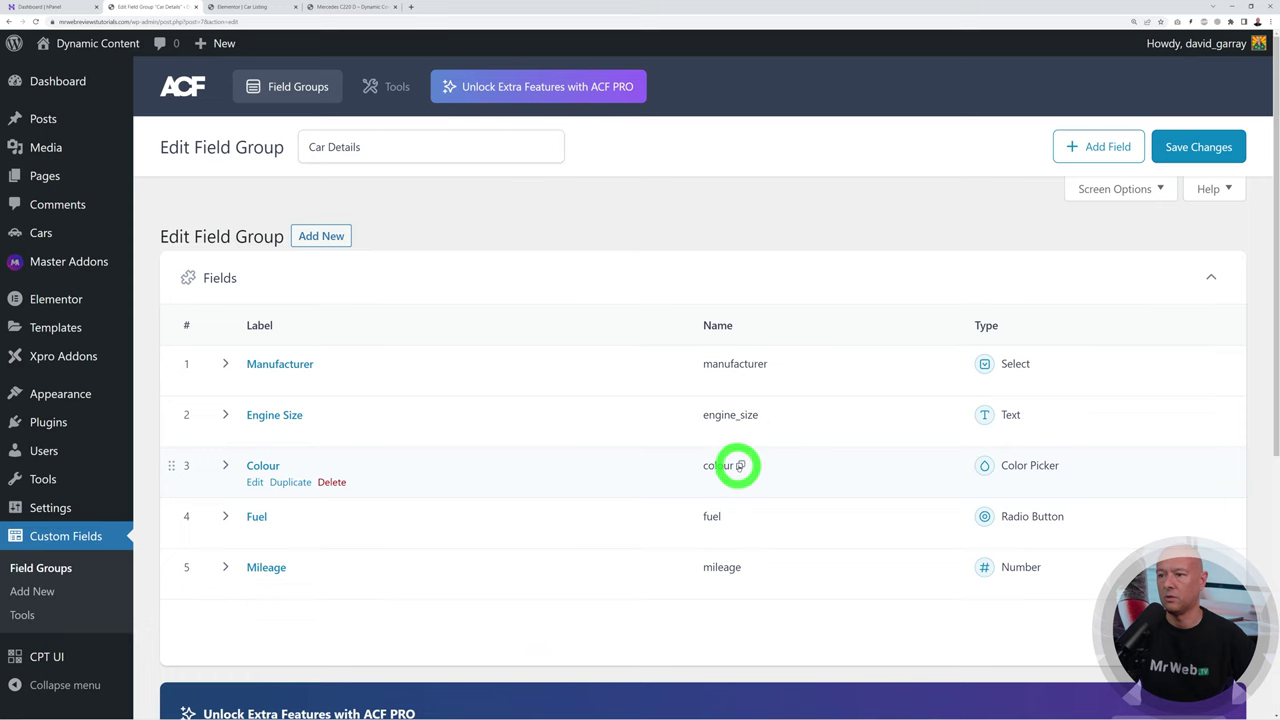
click(740, 465)
click(238, 8)
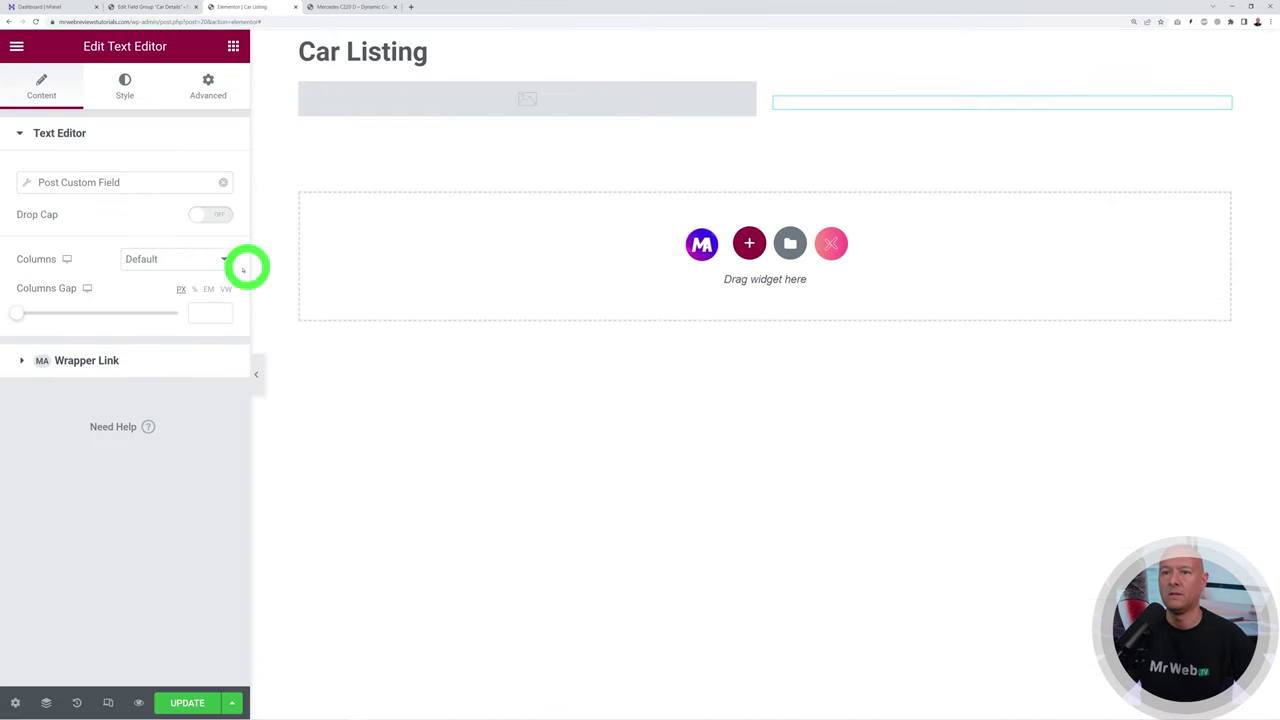
Step: Set the new copy's custom key to the copied colour field name and replace its before text with a colour label
click(166, 186)
double_click(106, 289)
key(ctrl+v)
click(84, 336)
drag(176, 297, 63, 314)
text(C)
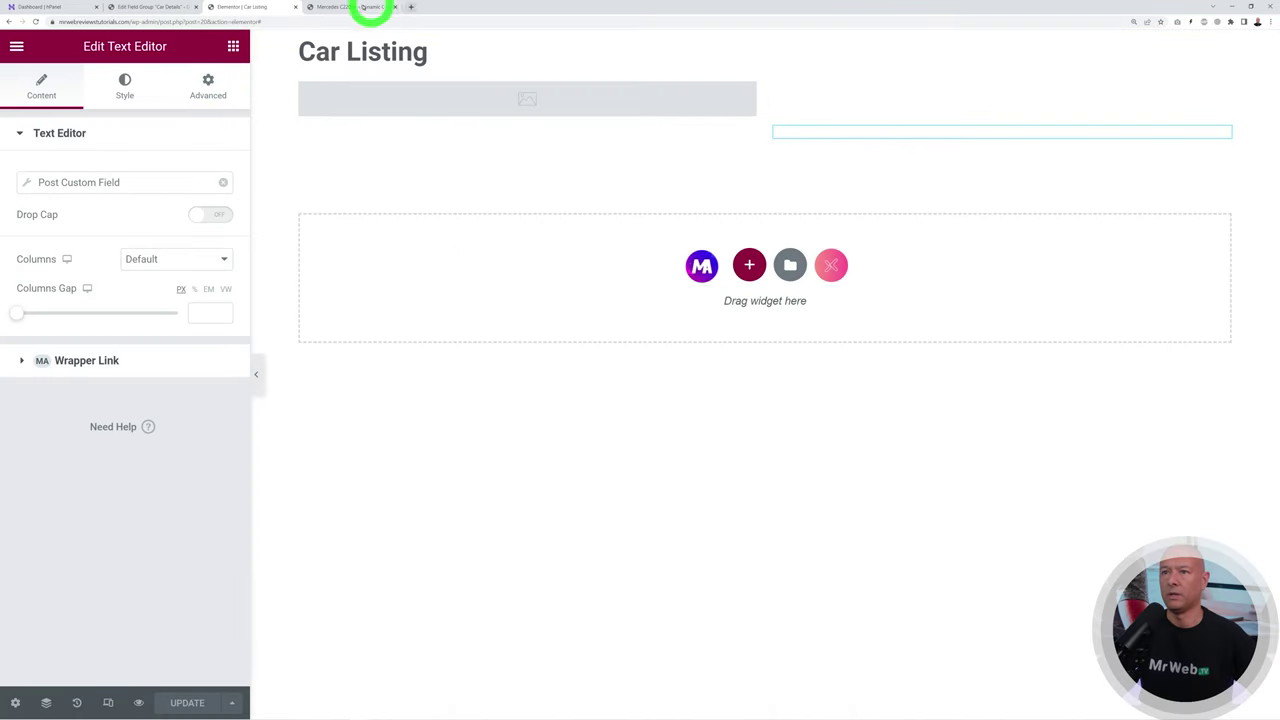
Step: Reload the Mercedes C220 D page and check the car's custom fields together with the site header and footer
click(385, 7)
click(35, 21)
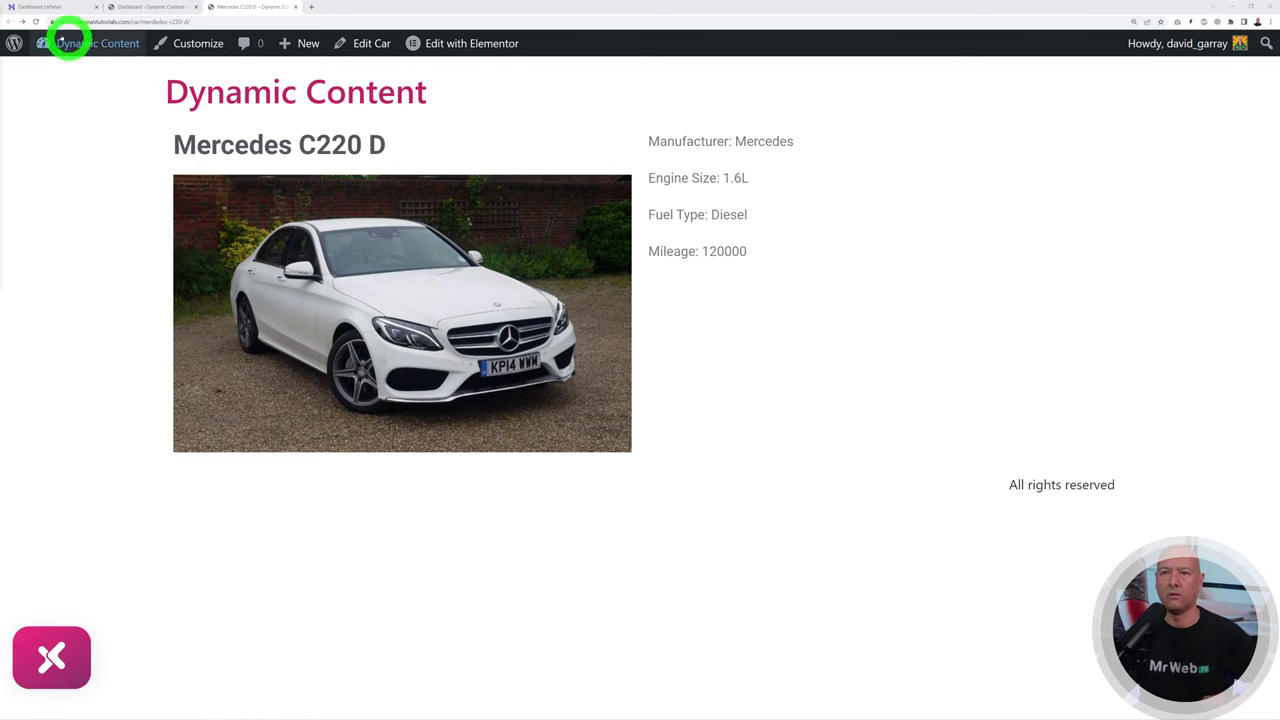
click(36, 21)
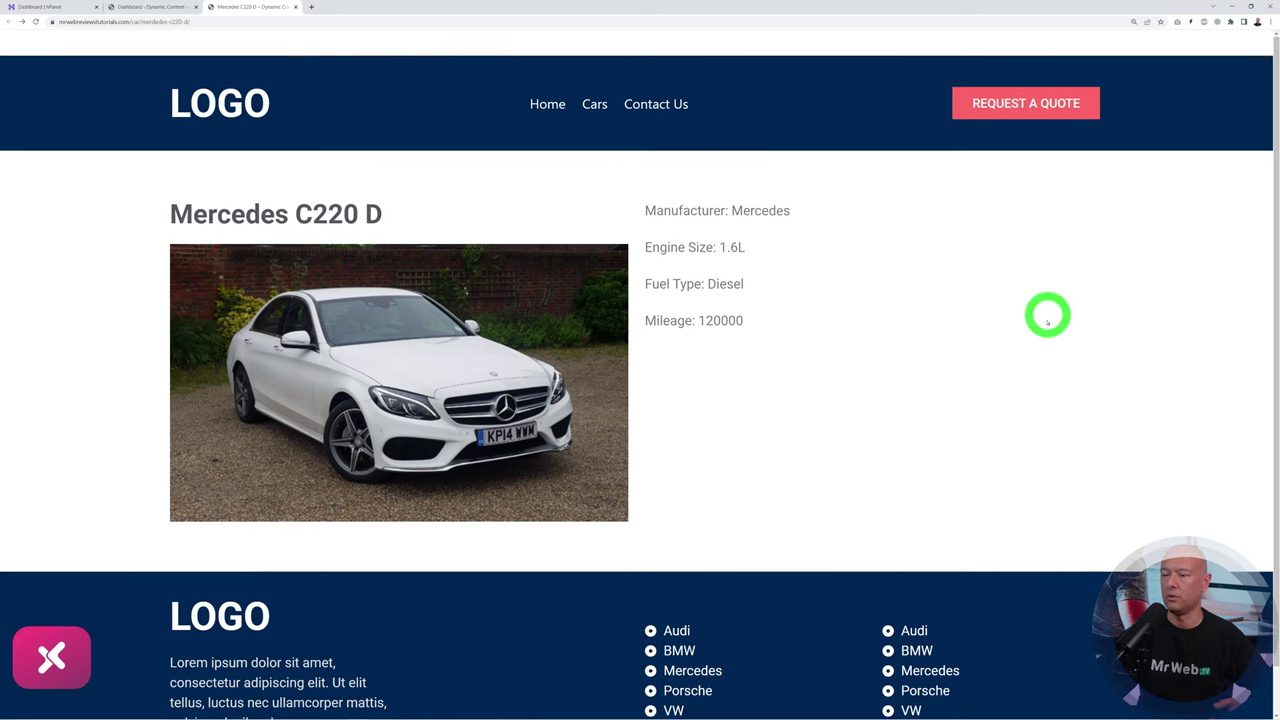
scroll(1048, 316, down, 1)
scroll(983, 557, up, 1)
scroll(956, 503, up, 1)
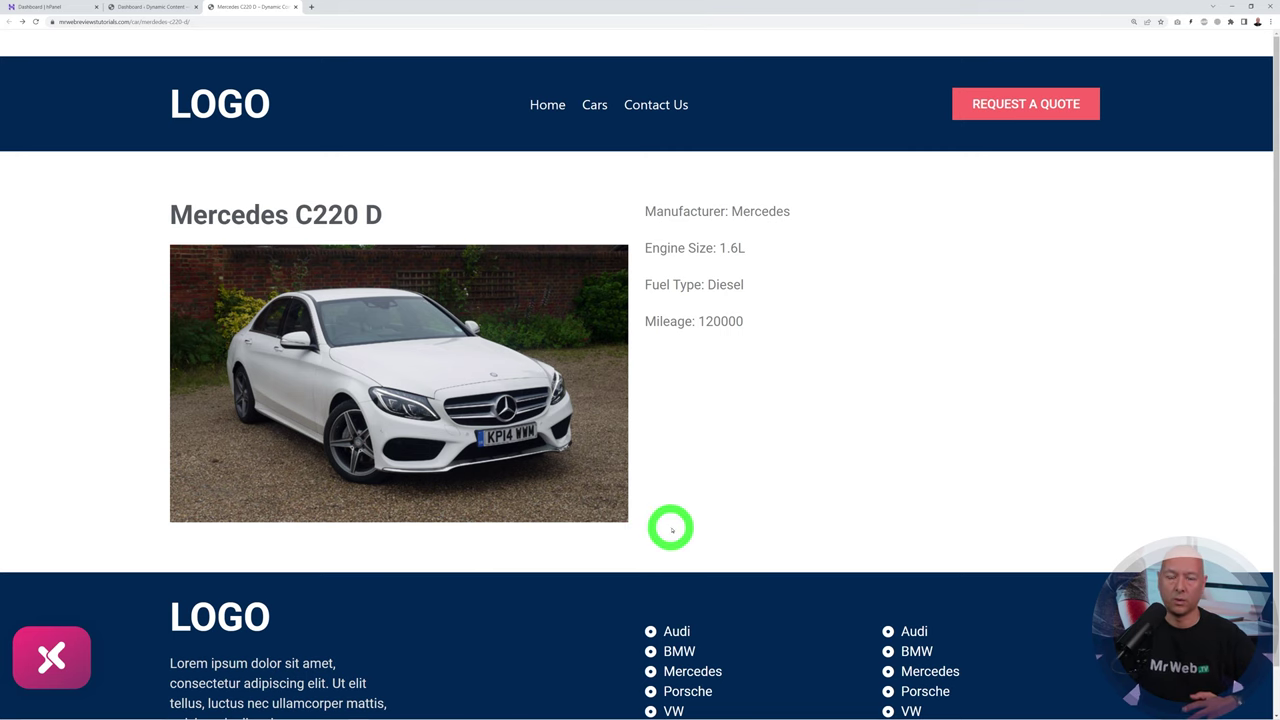
Step: Publish a new page titled "Home" and open it for editing with Elementor
click(128, 9)
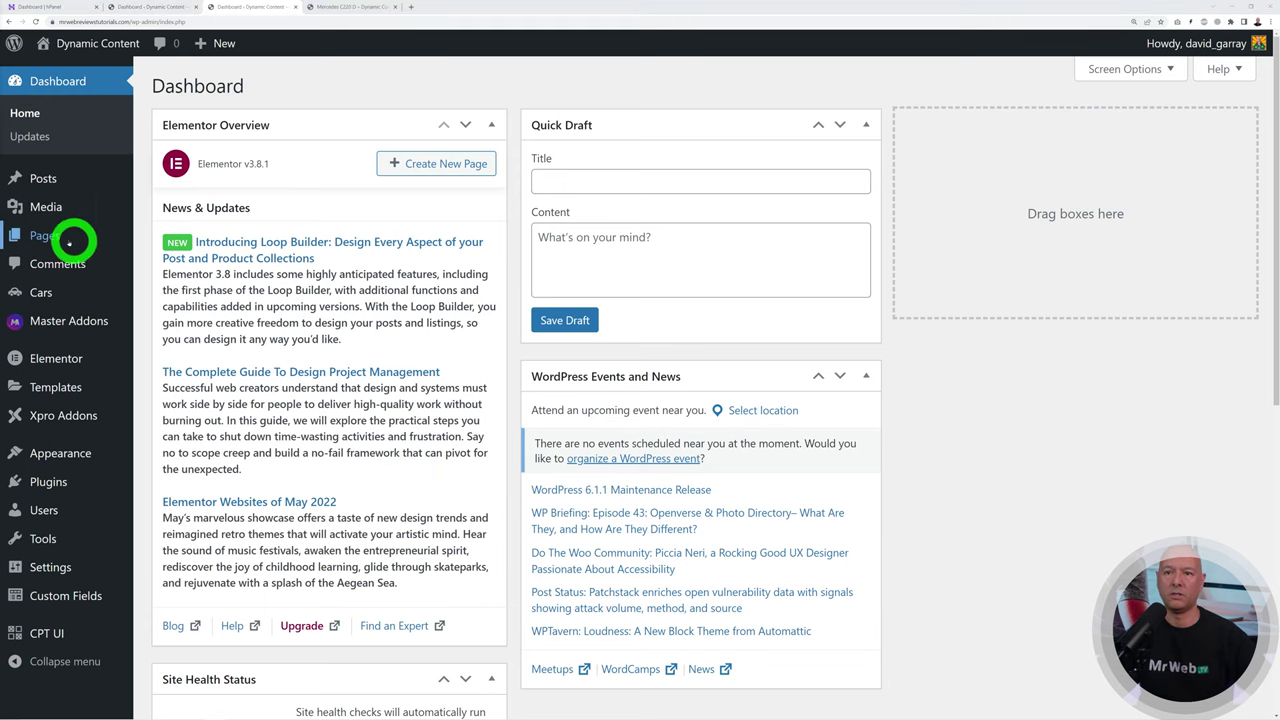
mouse_move(60, 238)
click(170, 262)
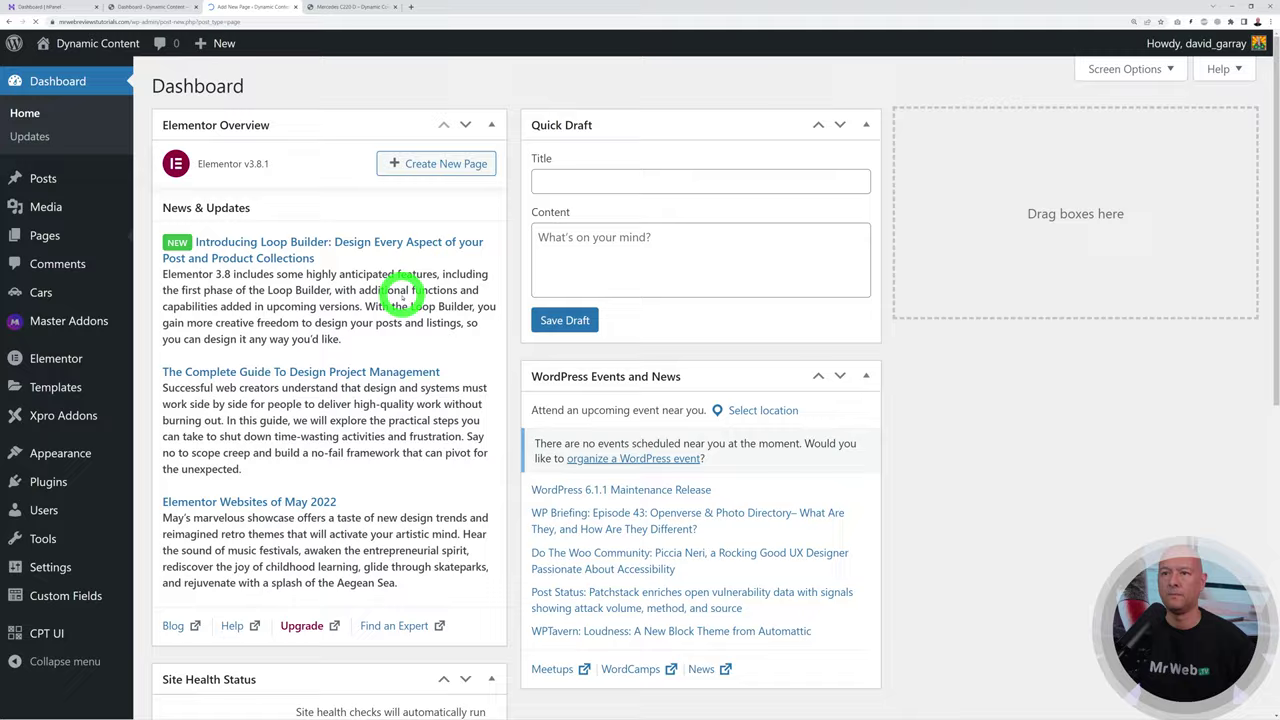
text(Home)
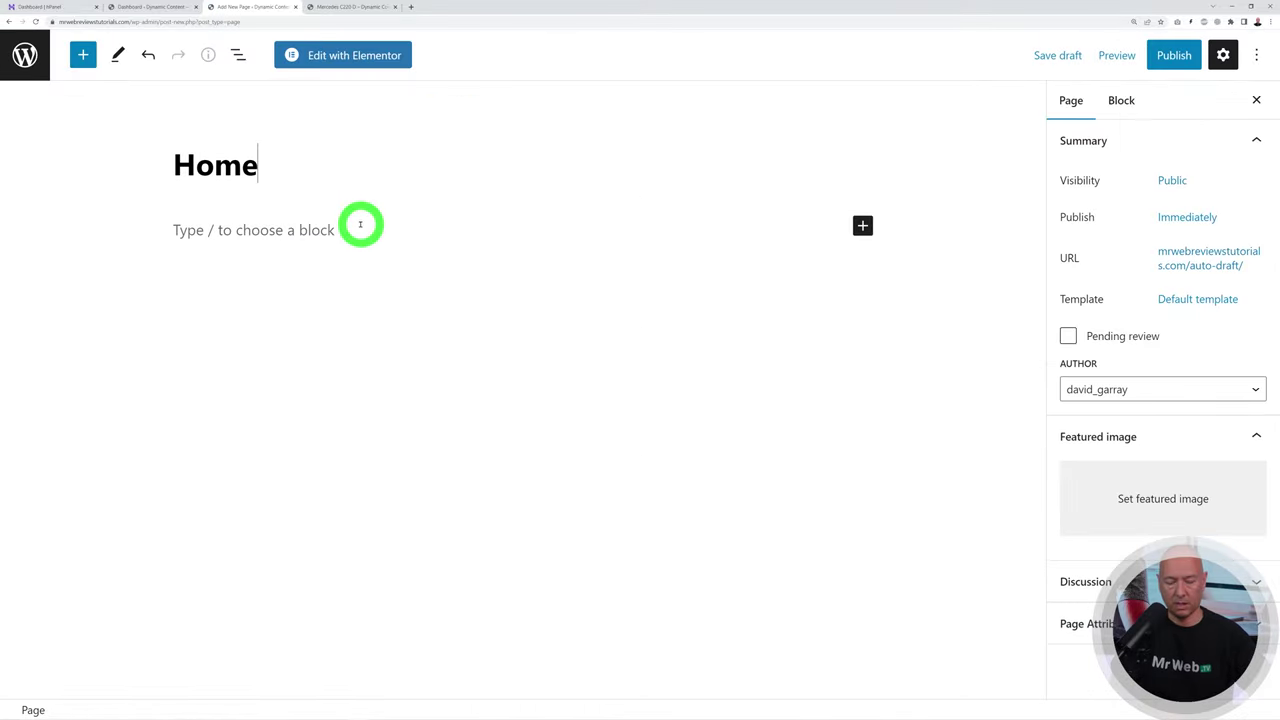
click(1172, 55)
click(1100, 60)
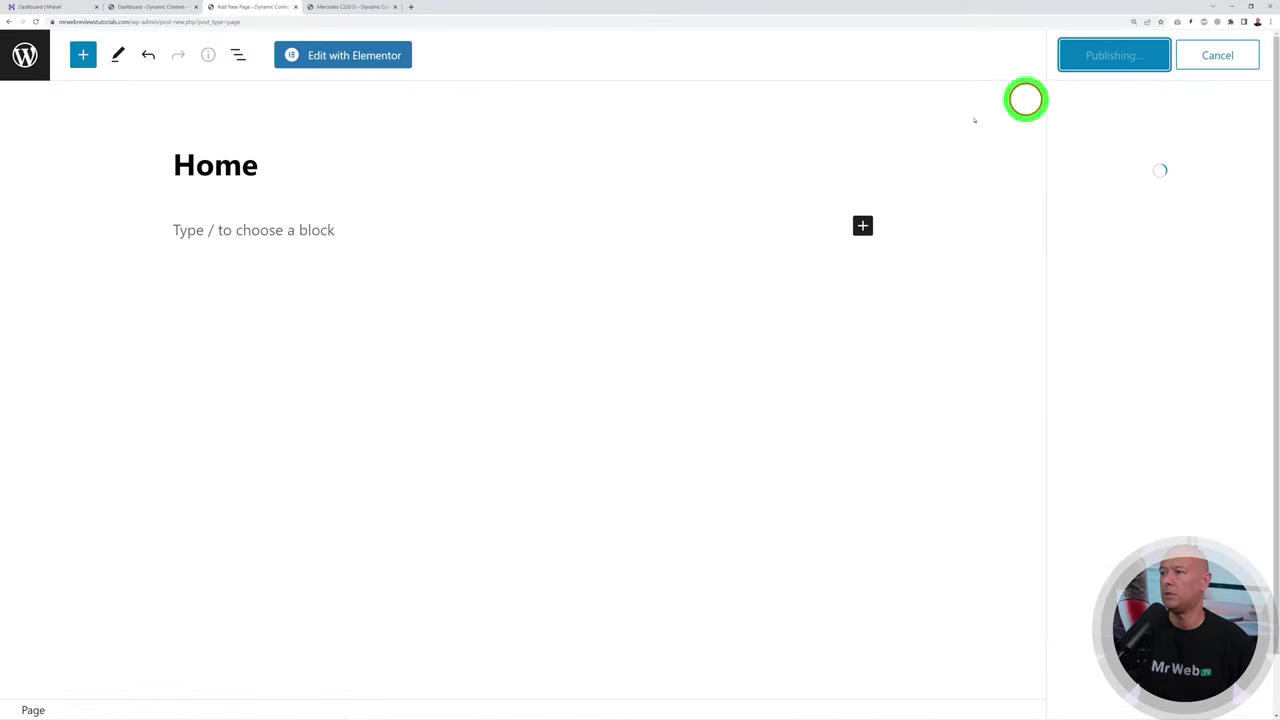
click(359, 60)
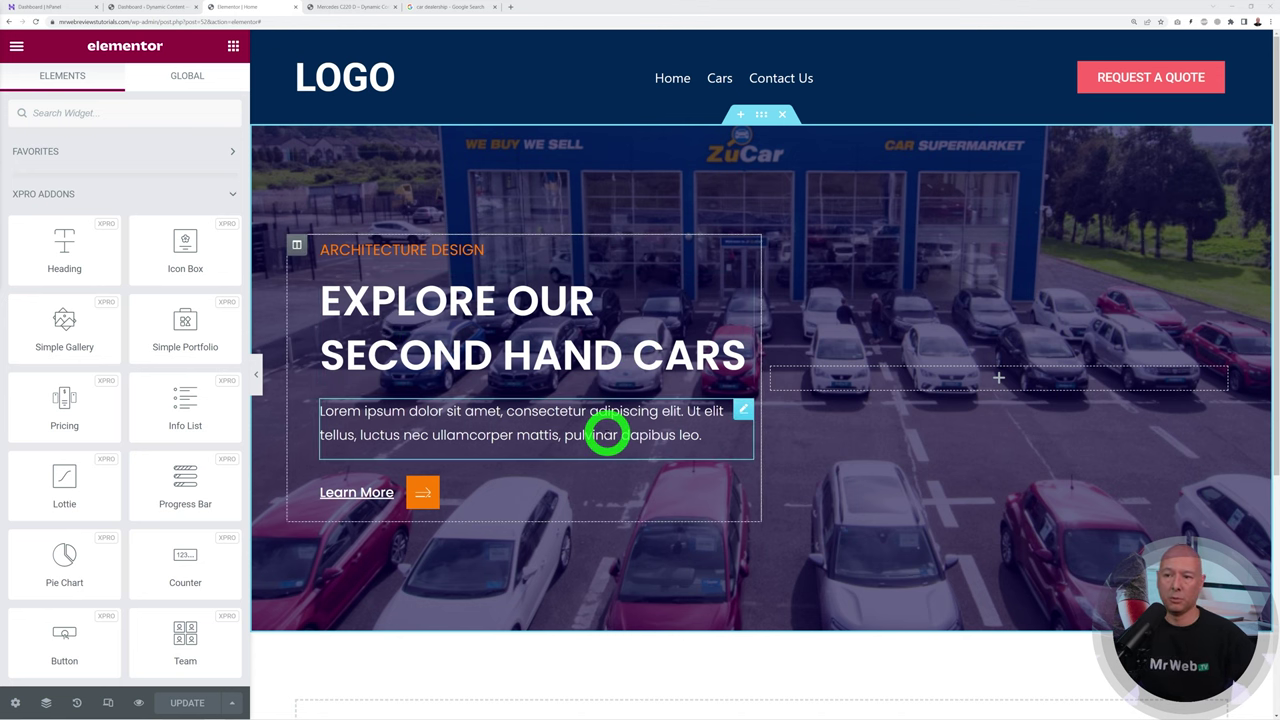
Step: Add a single-column section below the hero section on the Home page
scroll(885, 460, down, 3)
scroll(892, 465, down, 2)
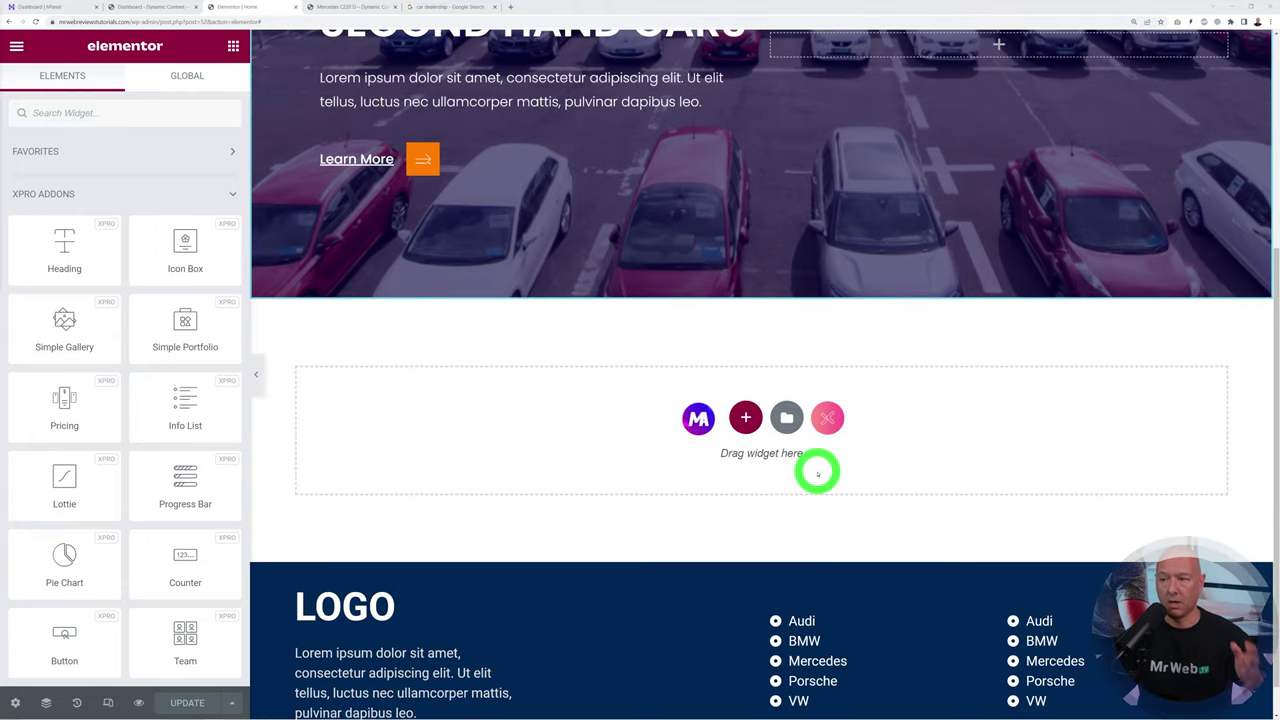
click(745, 417)
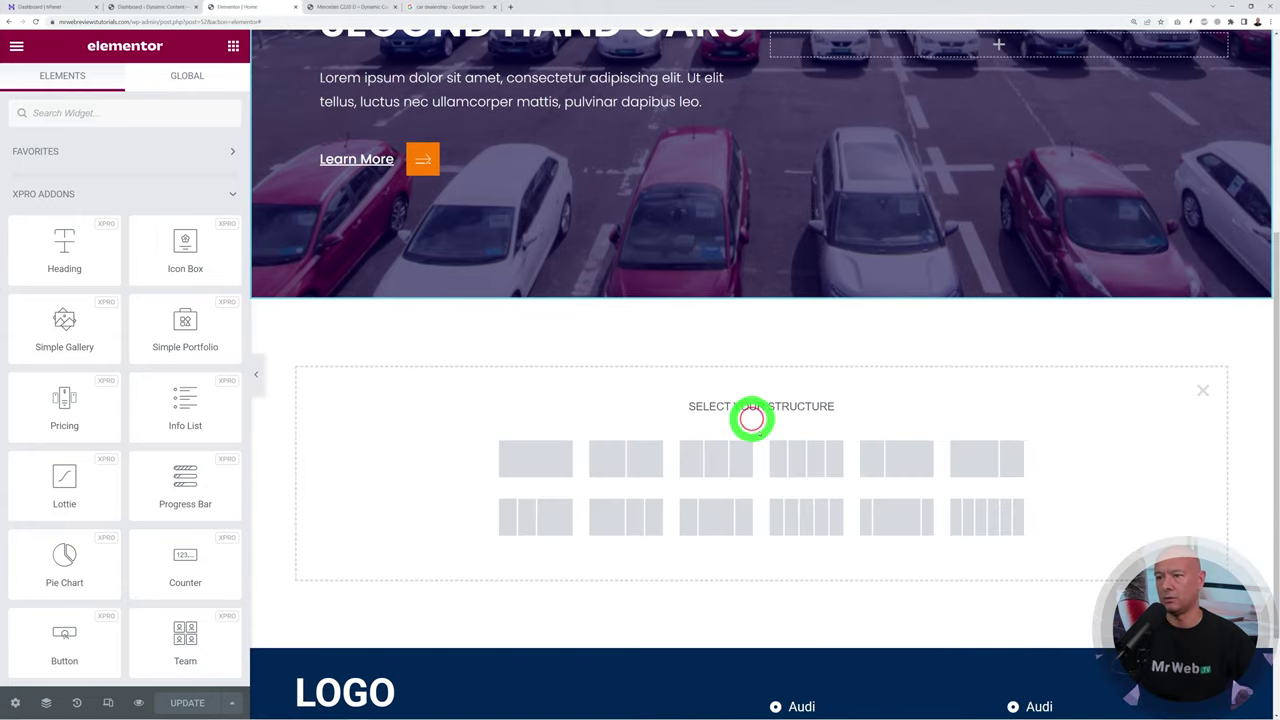
click(555, 457)
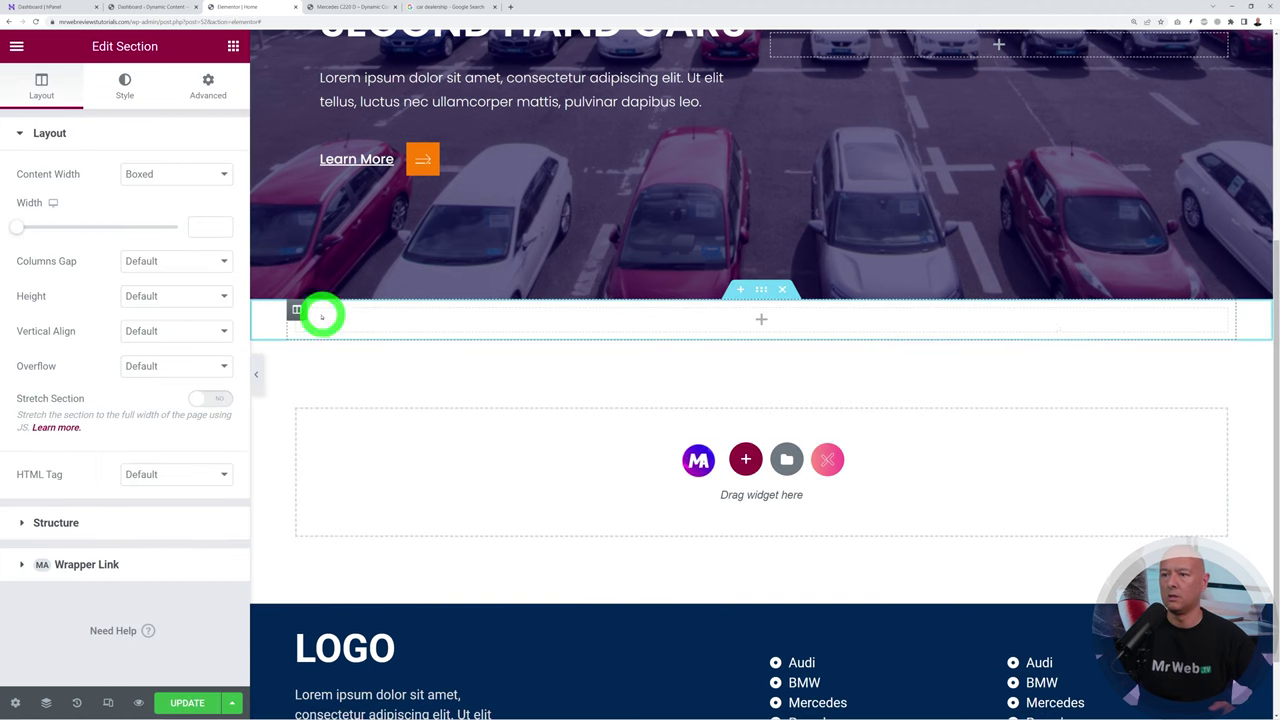
Step: Search the widgets for "grid" and place the Xpro Post Grid widget in the new single-column section
click(233, 46)
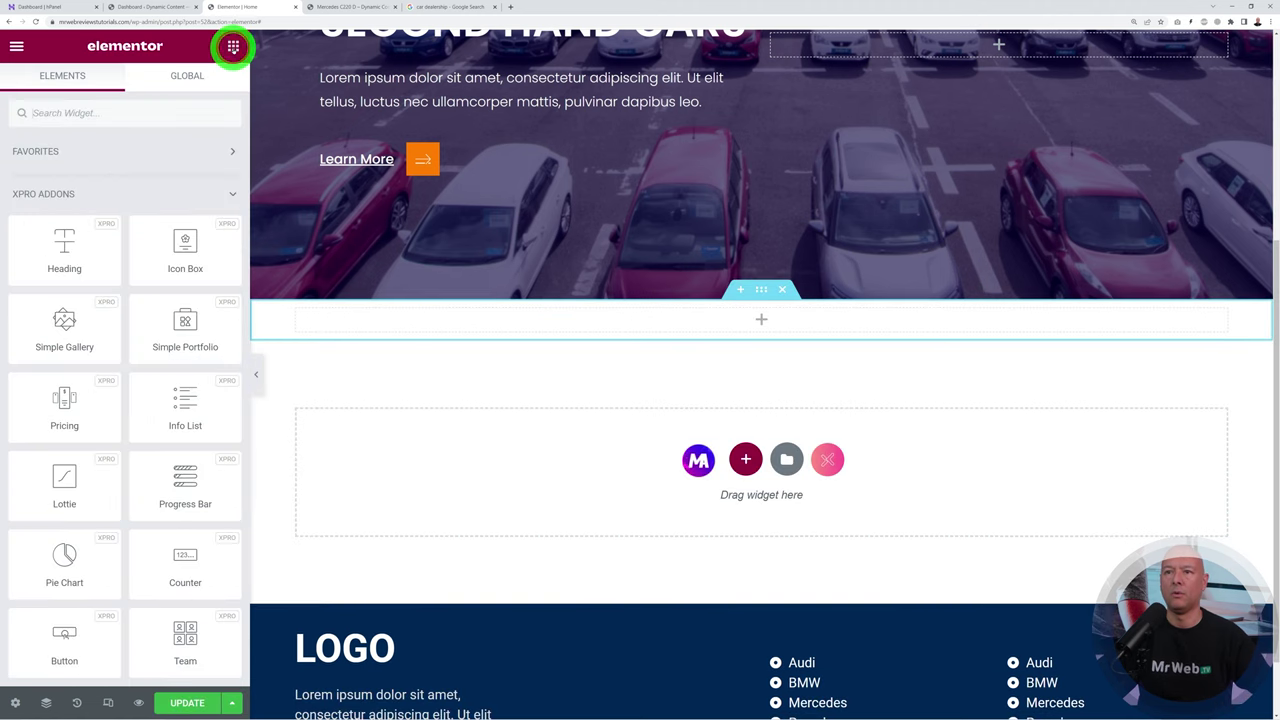
click(141, 116)
text(grid)
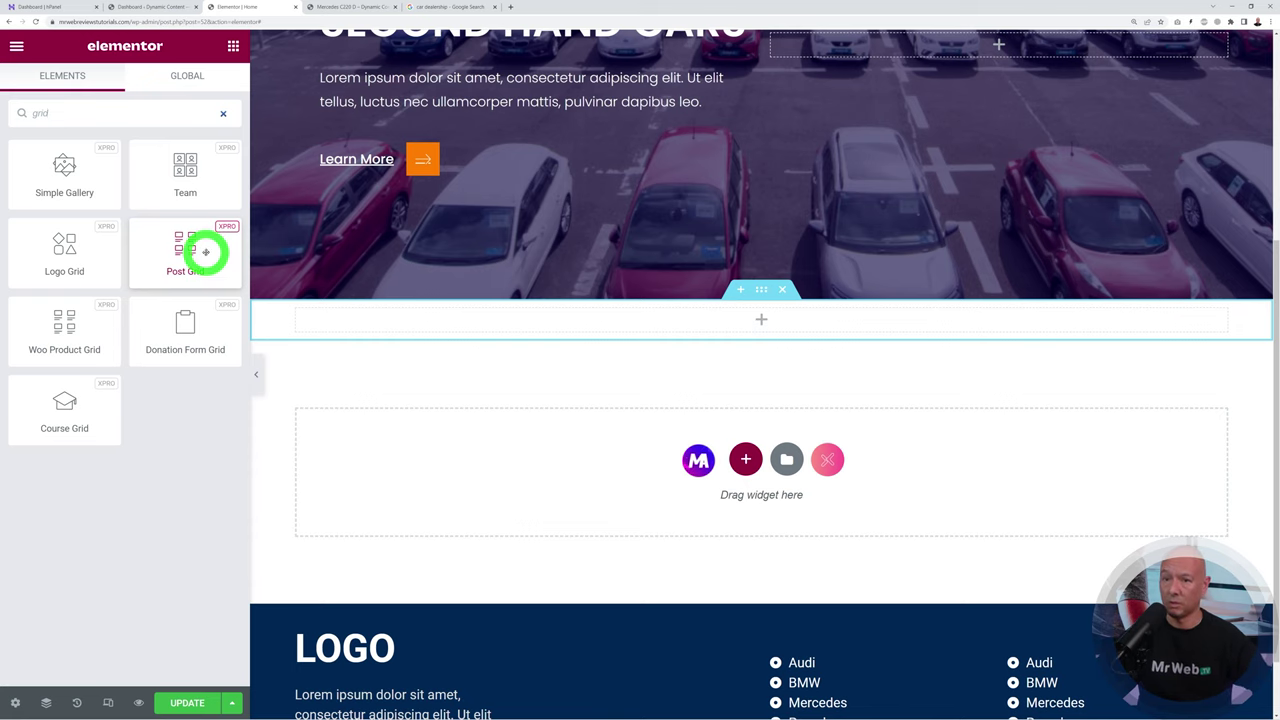
drag(201, 249, 511, 322)
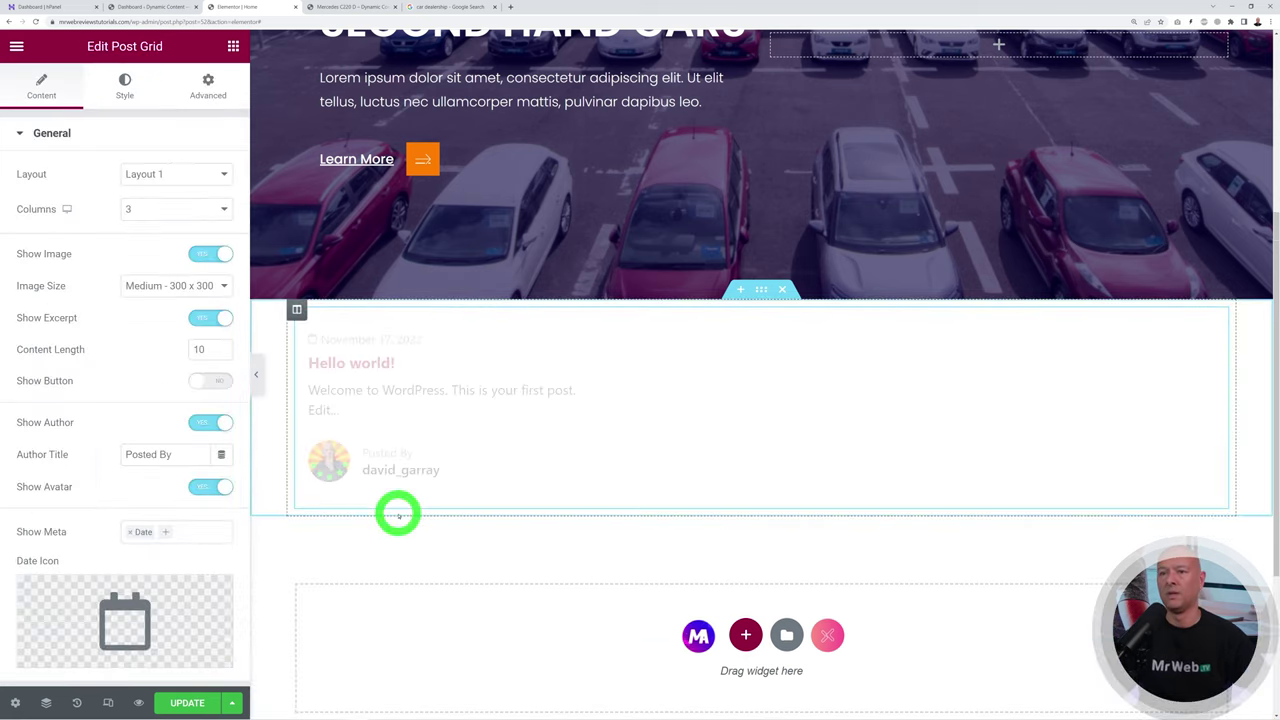
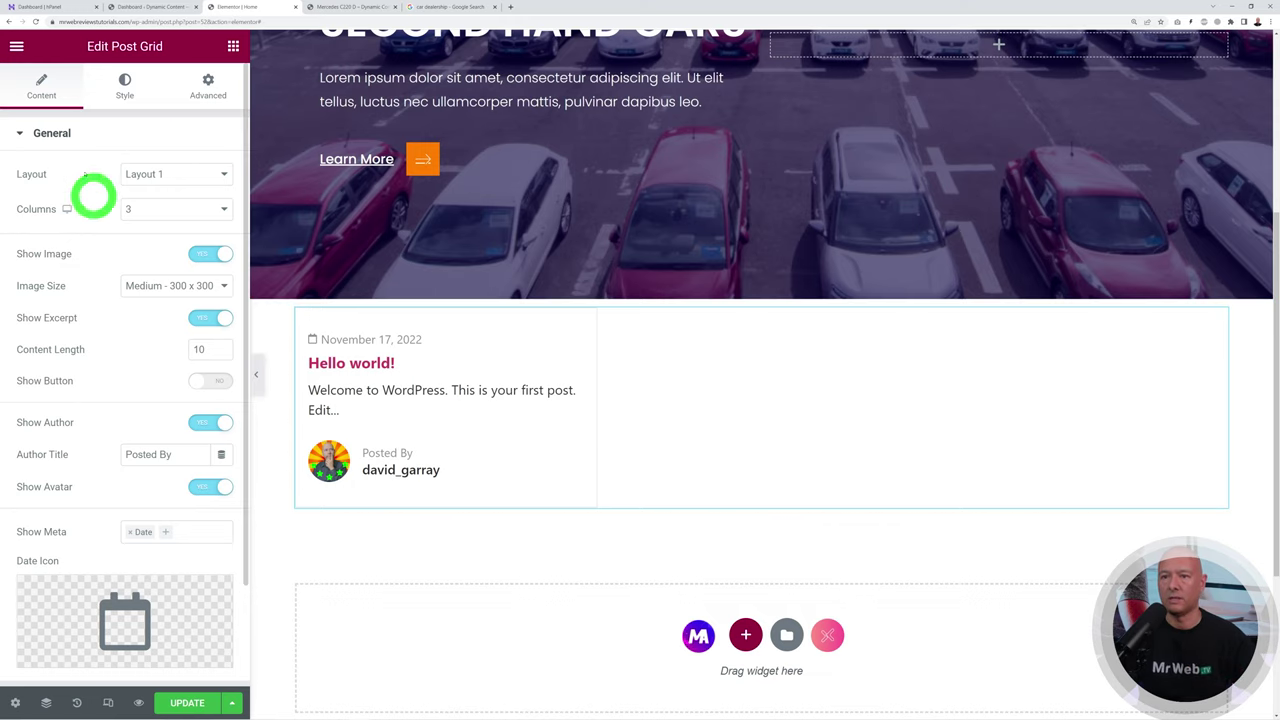
Step: Set the Post Grid's query source to Cars
click(60, 133)
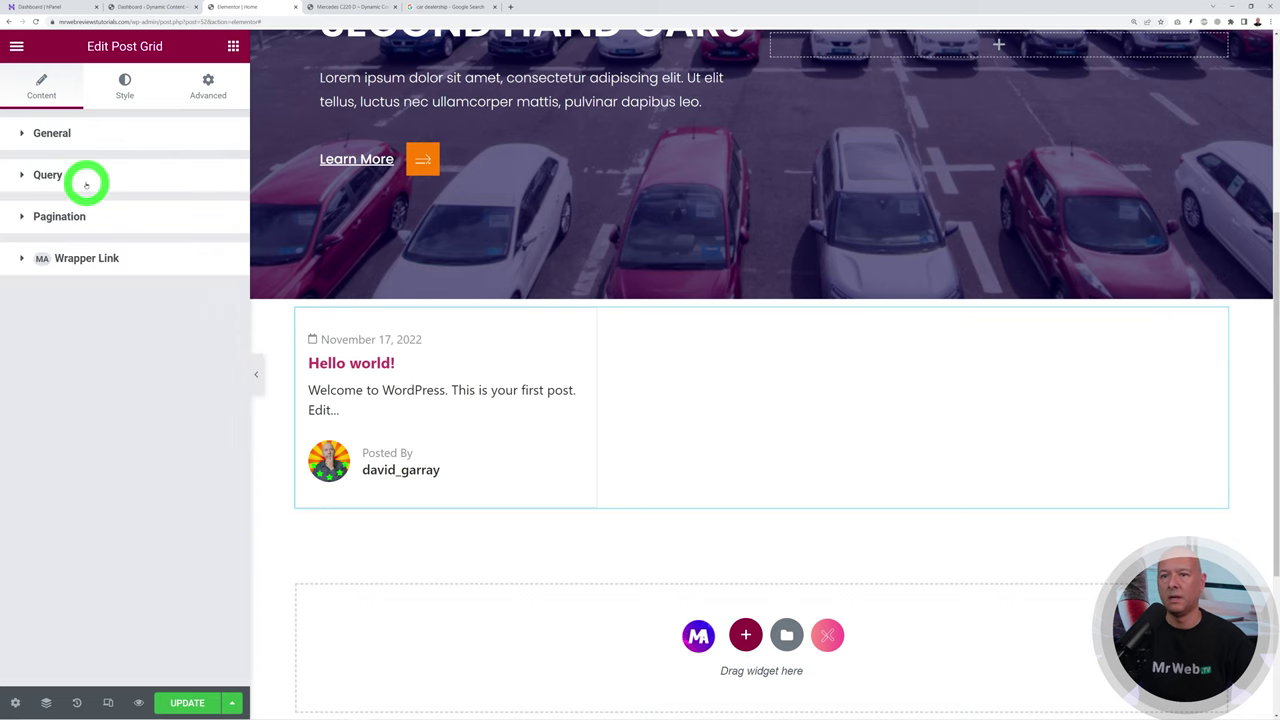
click(52, 174)
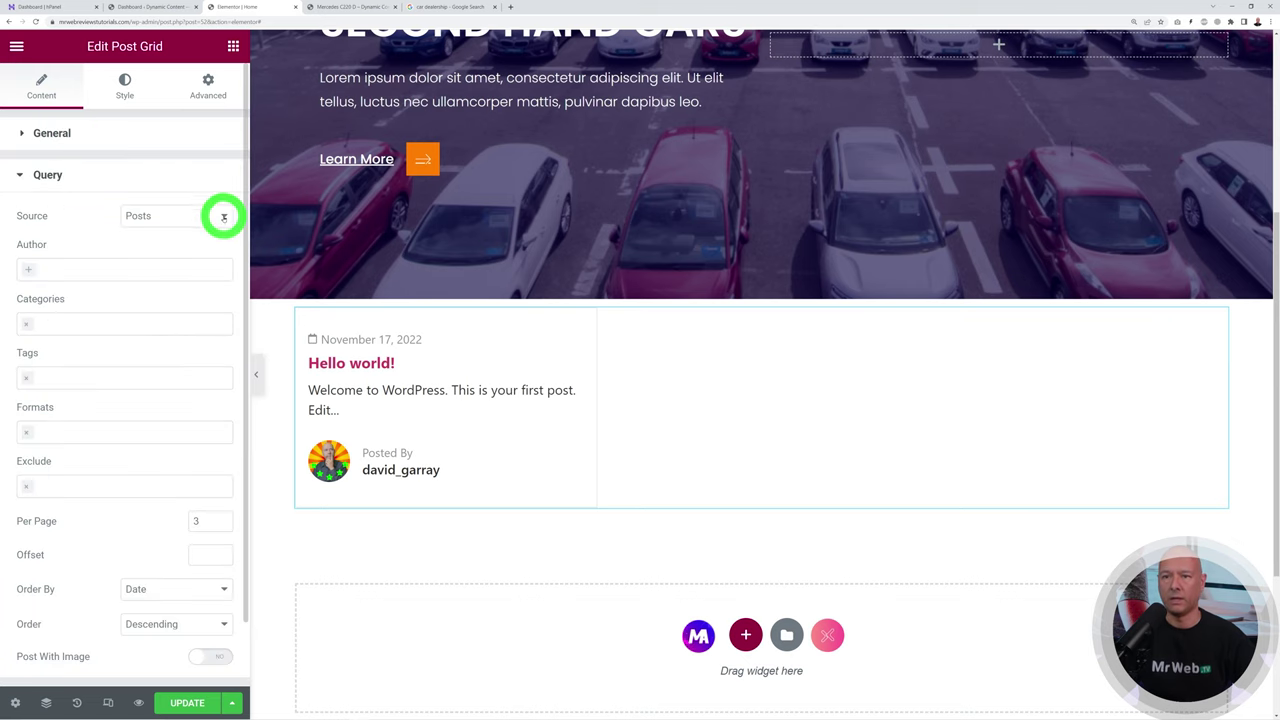
click(223, 216)
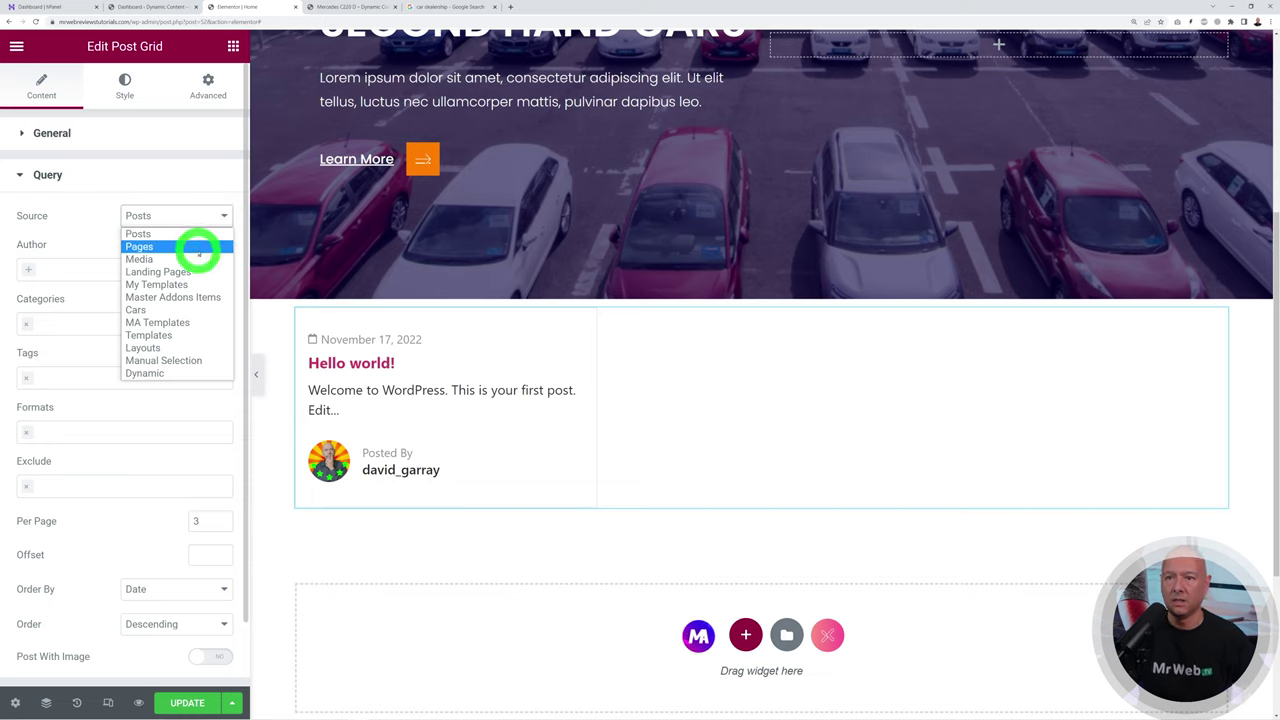
click(168, 312)
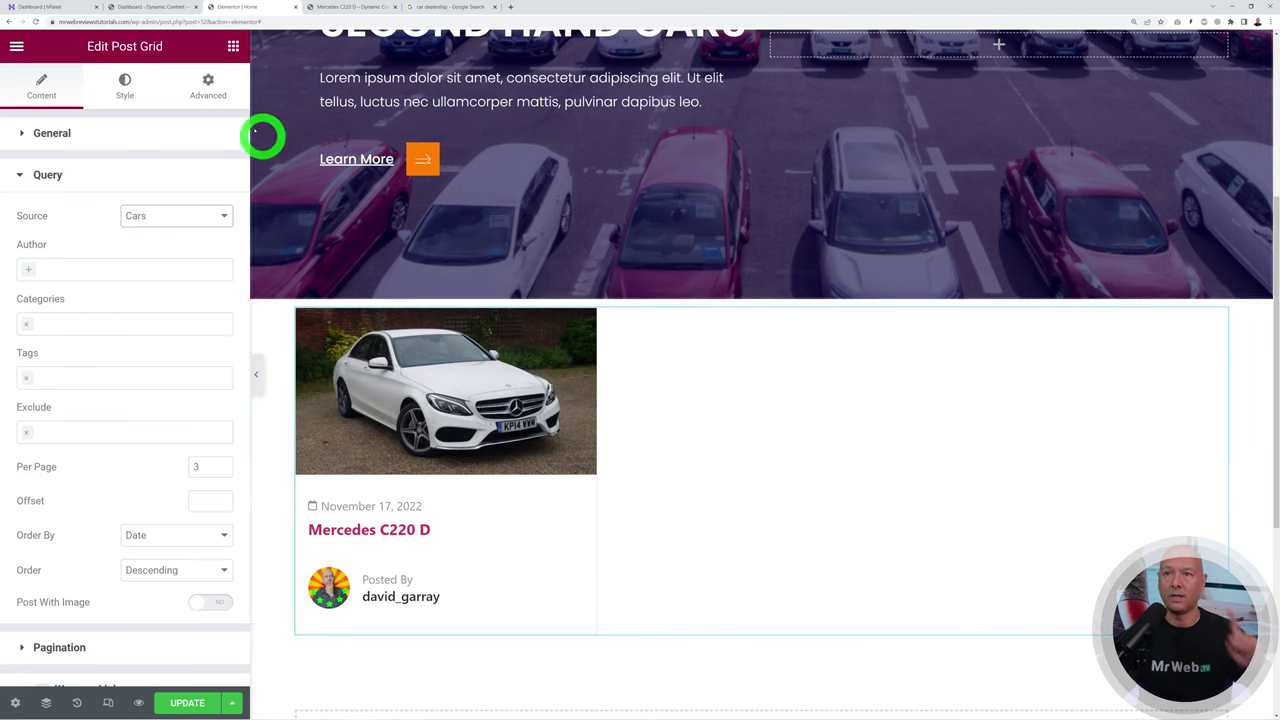
Step: Review the published entries in the Cars list and return to the Home page editor
click(160, 8)
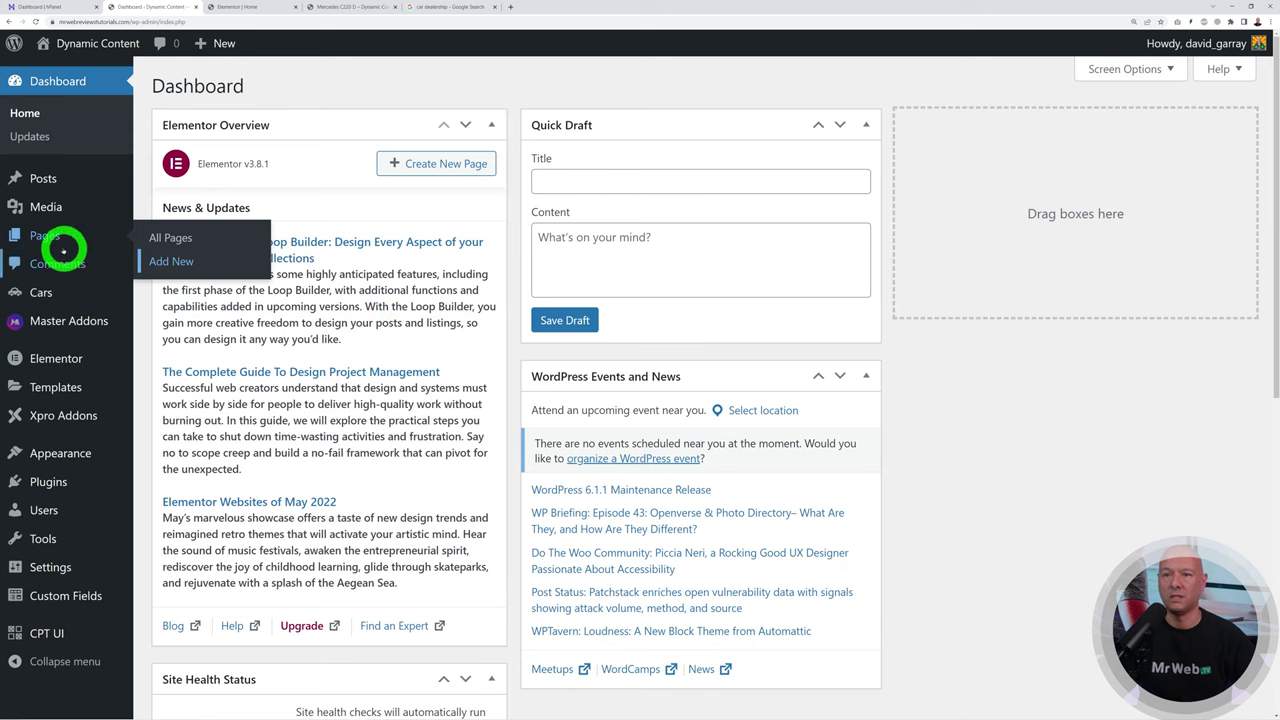
click(51, 290)
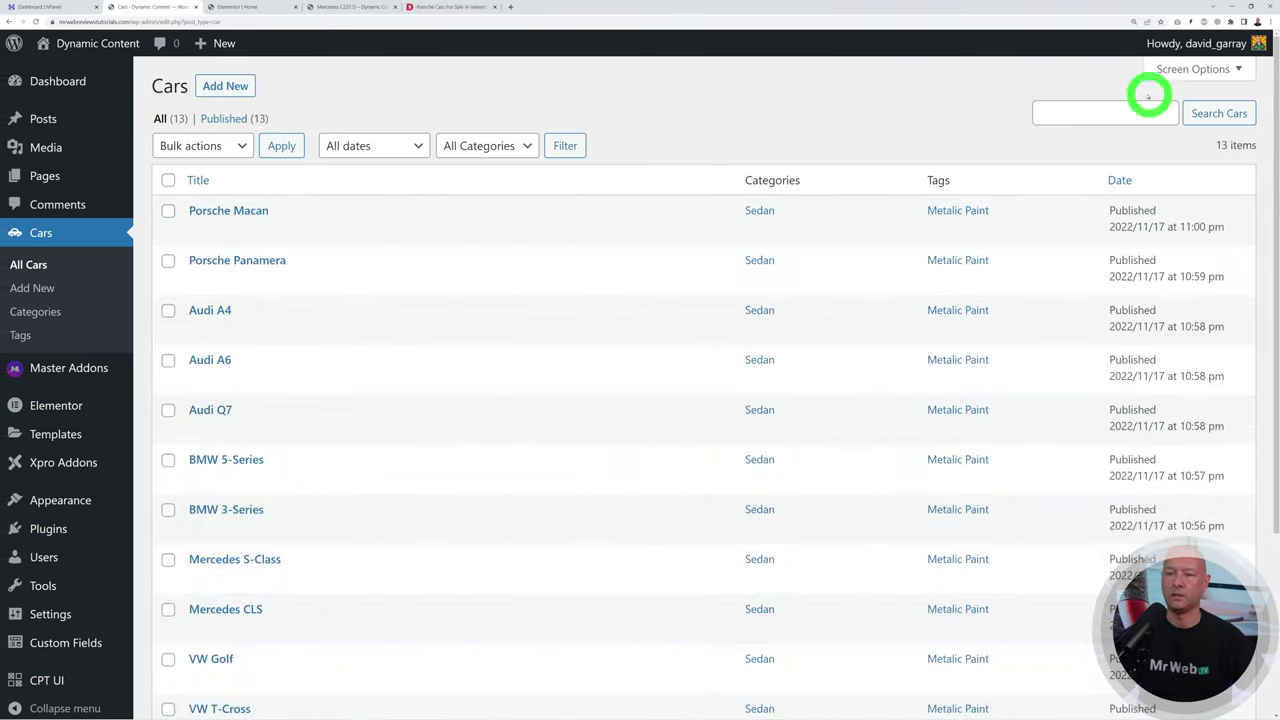
scroll(560, 354, down, 4)
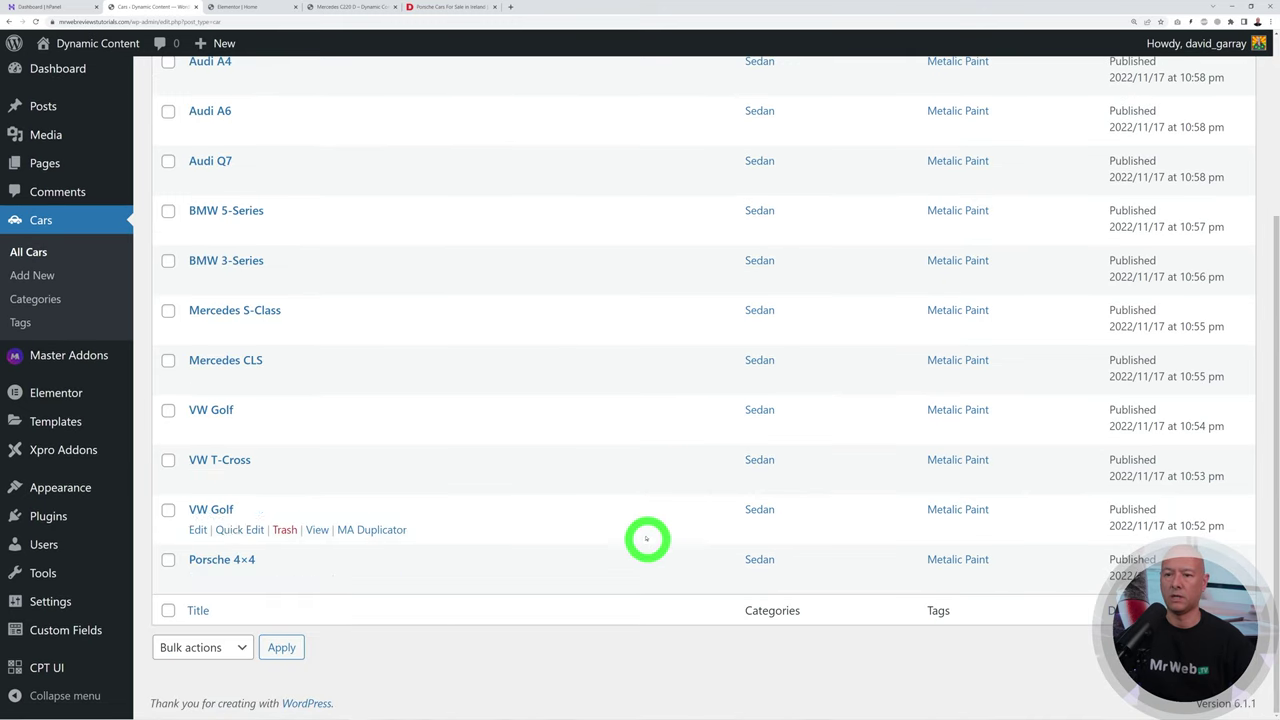
scroll(651, 546, up, 4)
click(266, 7)
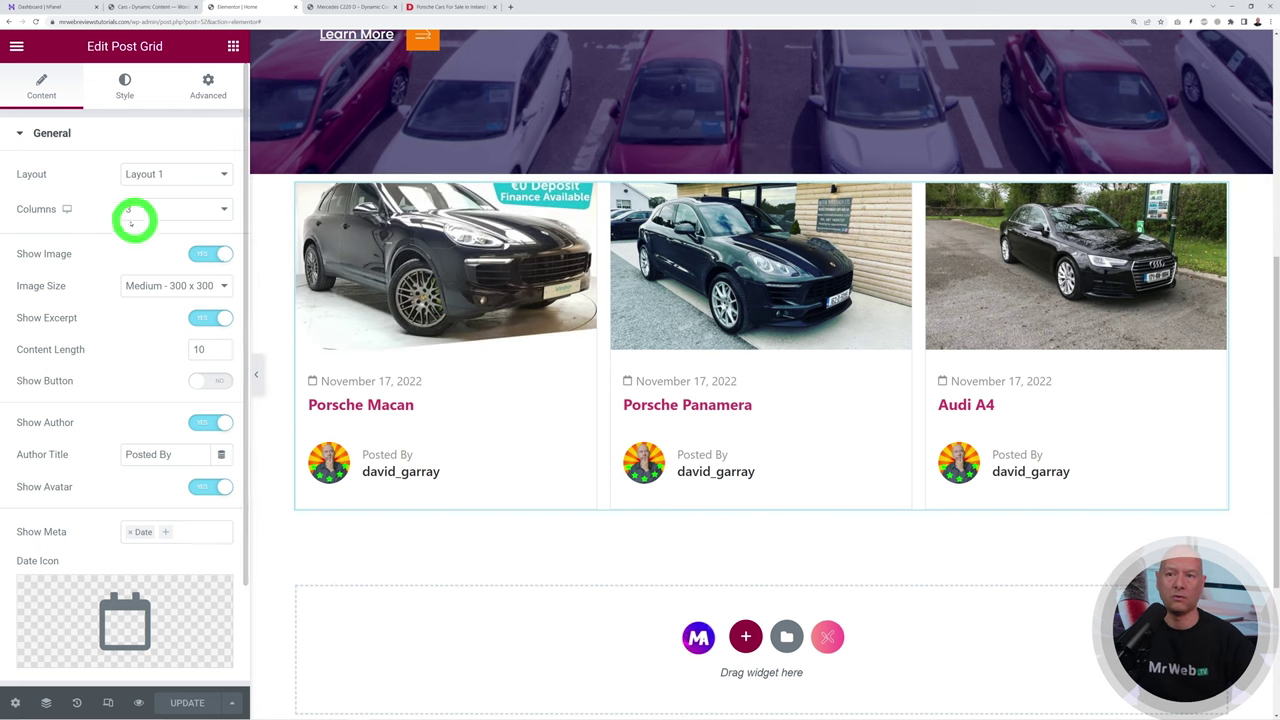
Step: Set the Post Grid to 4 columns and collapse its general settings
click(213, 210)
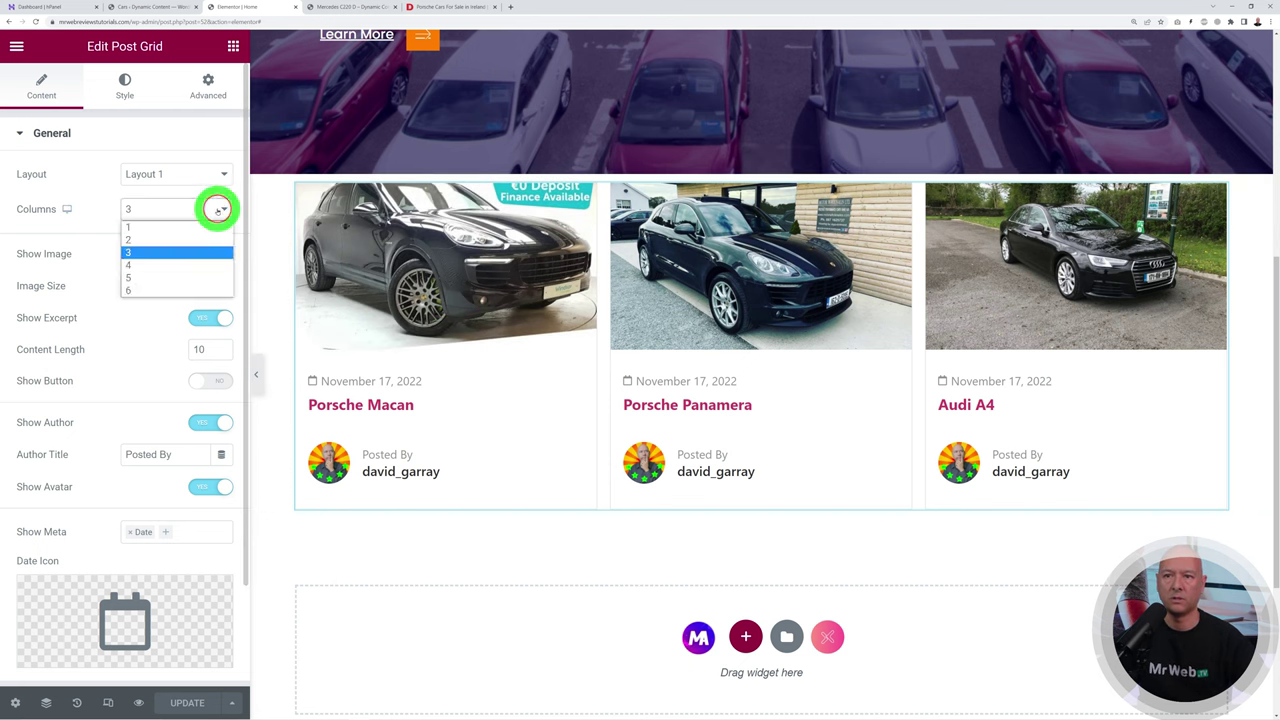
click(146, 258)
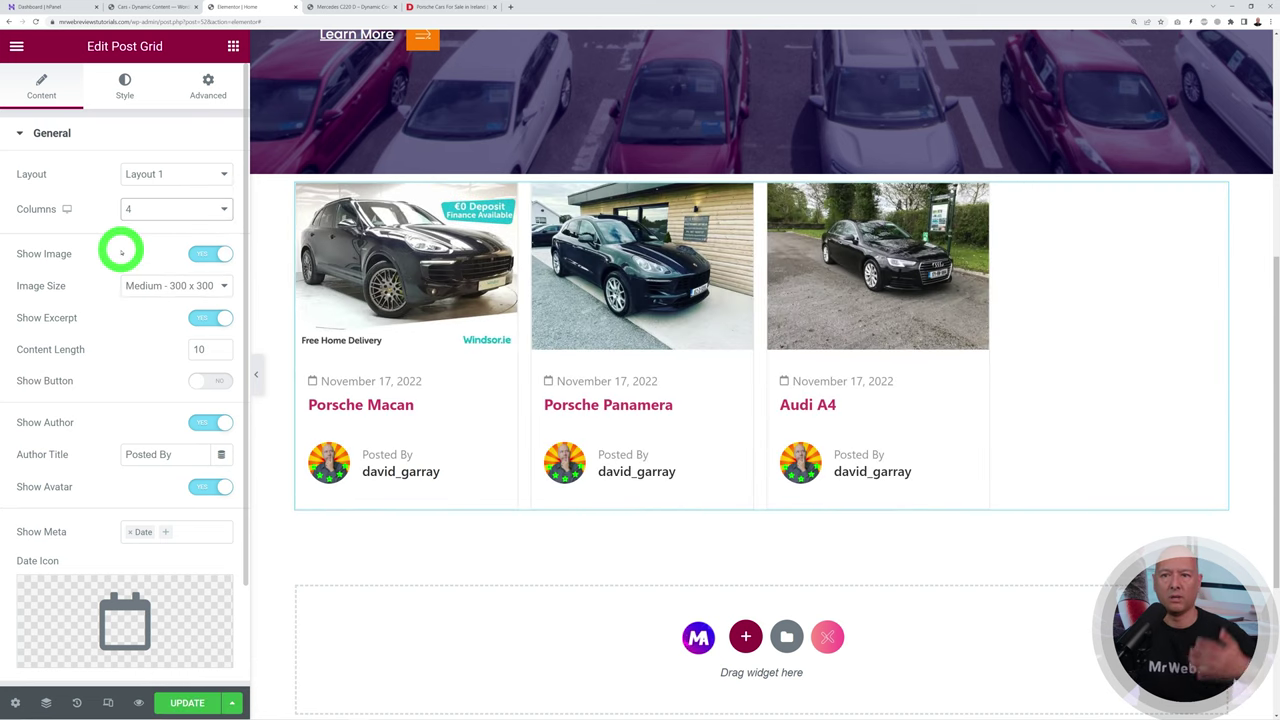
click(60, 130)
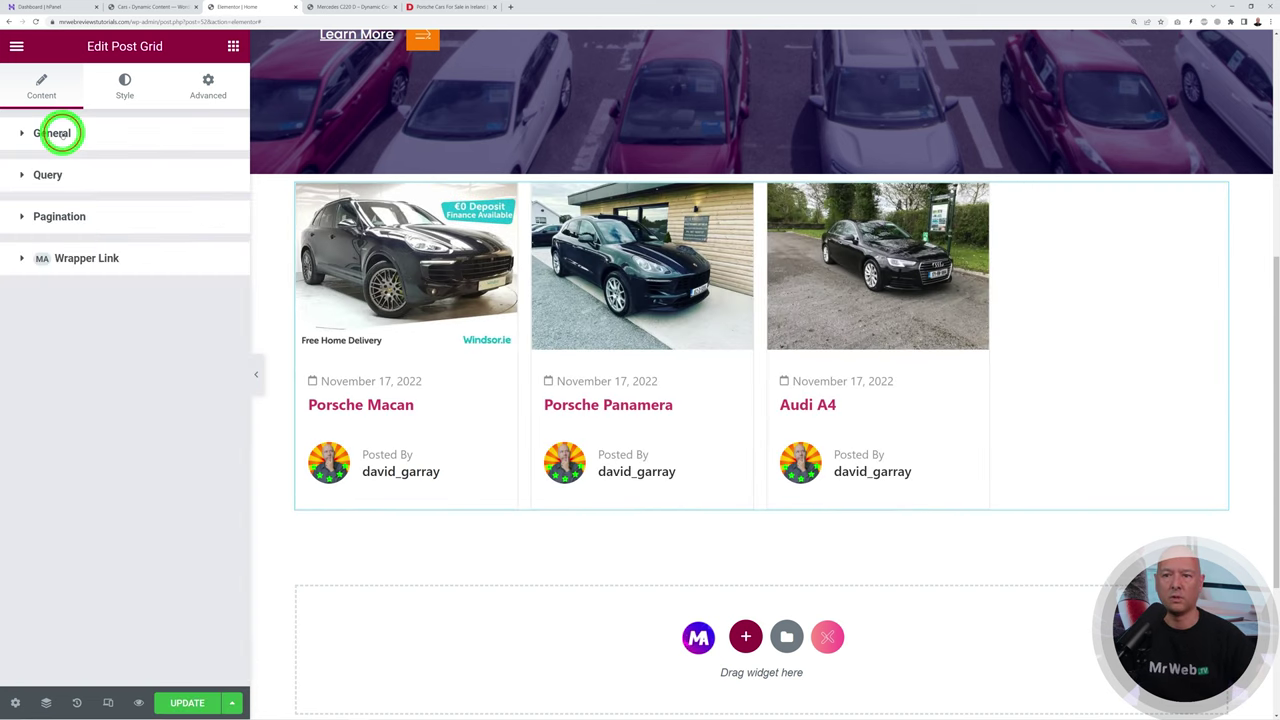
Step: Set the Post Grid's query to 12 posts per page, check the resulting car rows, and update the Home page
click(58, 185)
double_click(200, 466)
text(12)
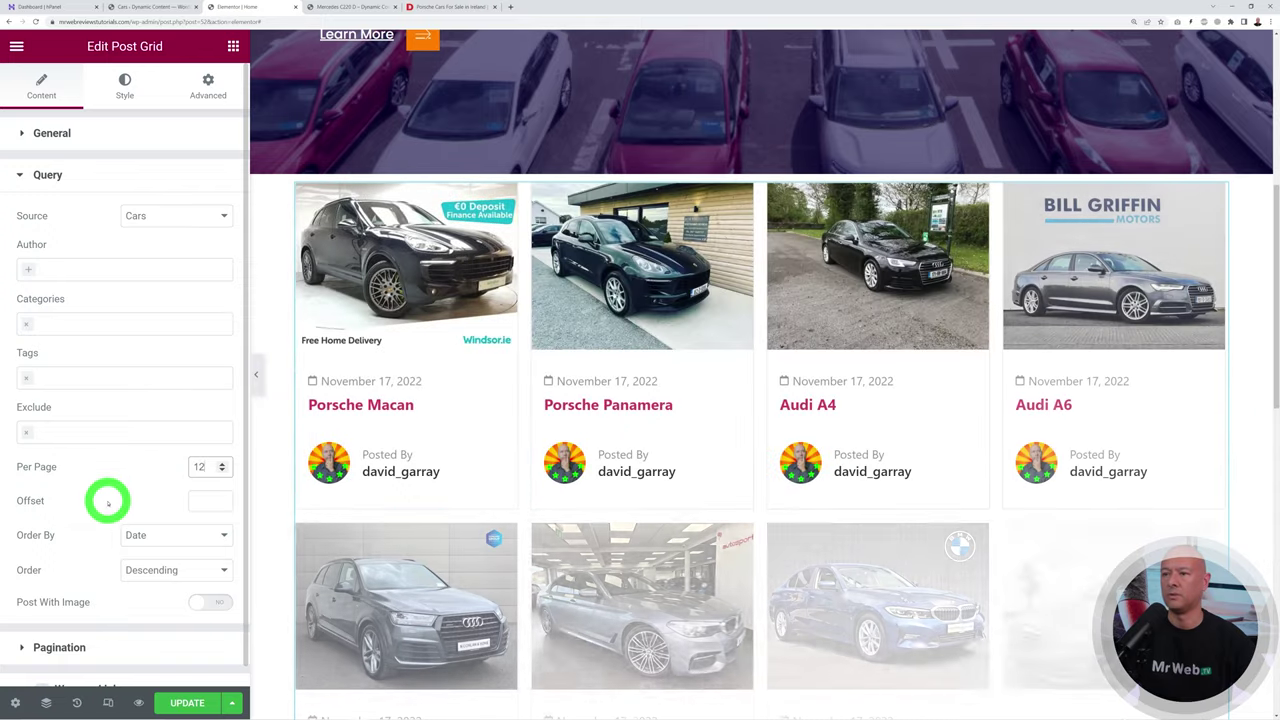
scroll(909, 480, down, 5)
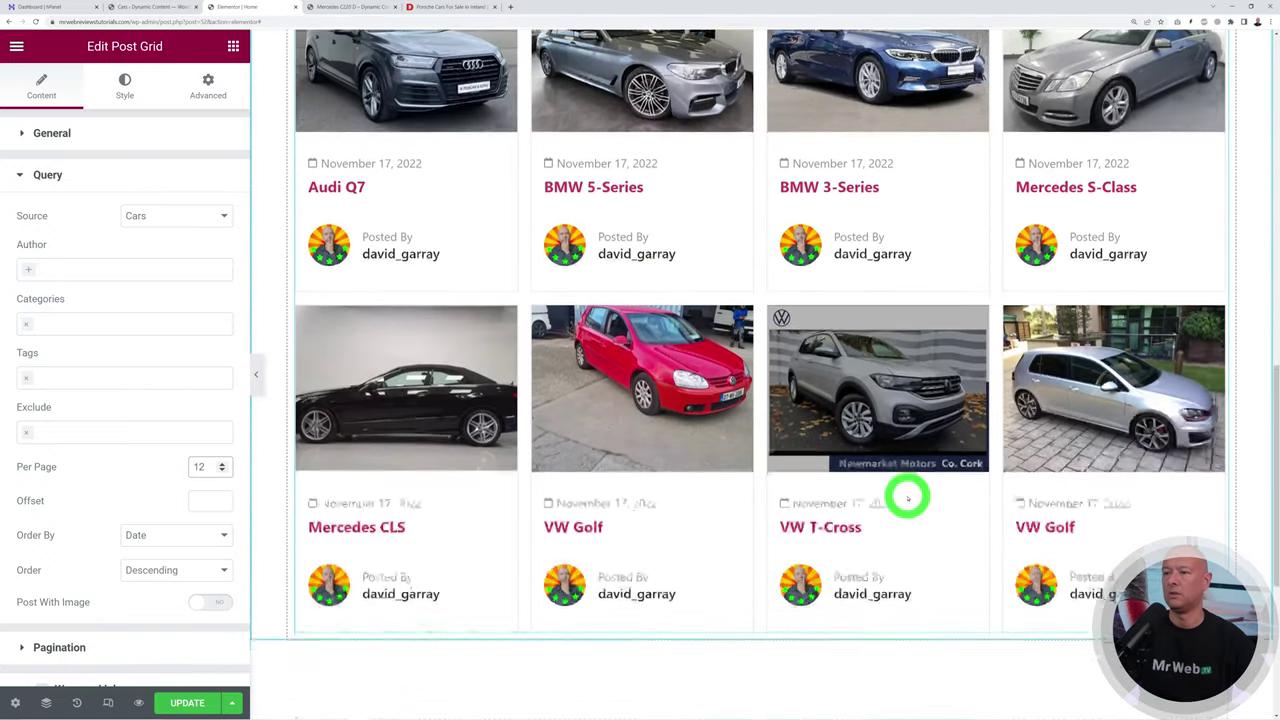
scroll(1066, 474, up, 5)
scroll(1010, 480, up, 1)
scroll(870, 474, down, 1)
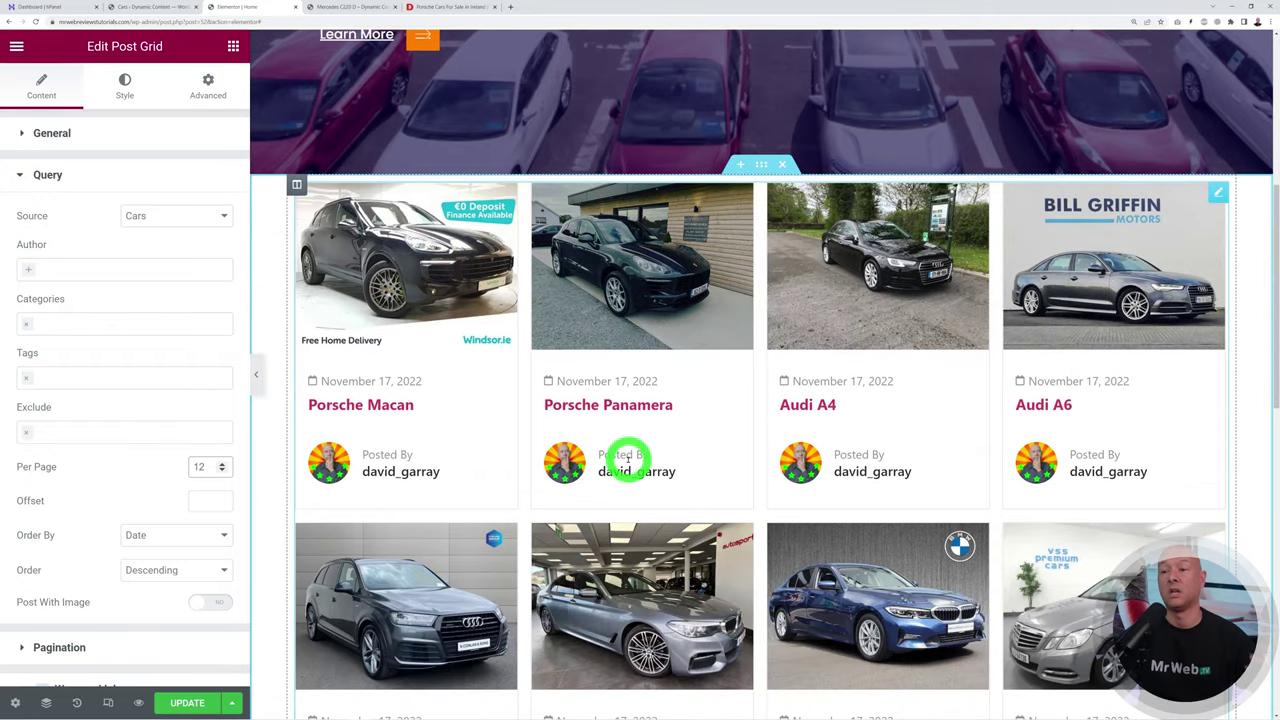
click(195, 700)
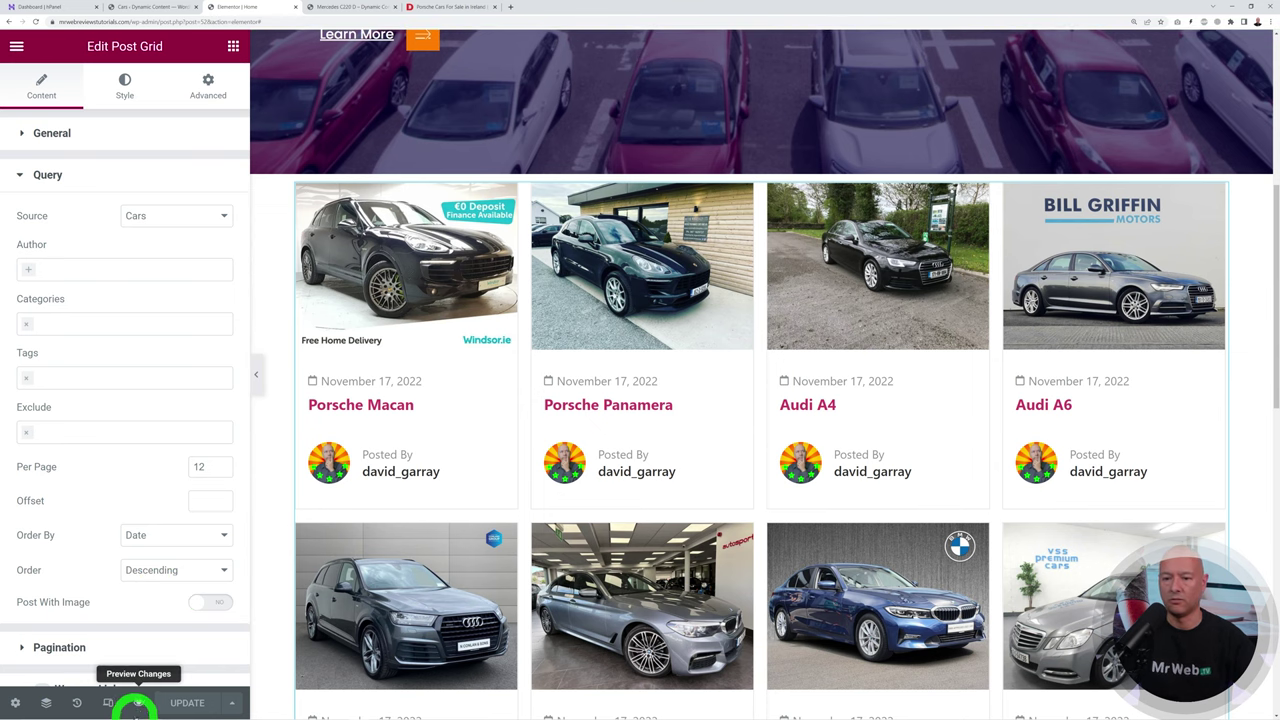
Step: Preview the Home page and examine the hero section and the car grid beneath it
click(138, 702)
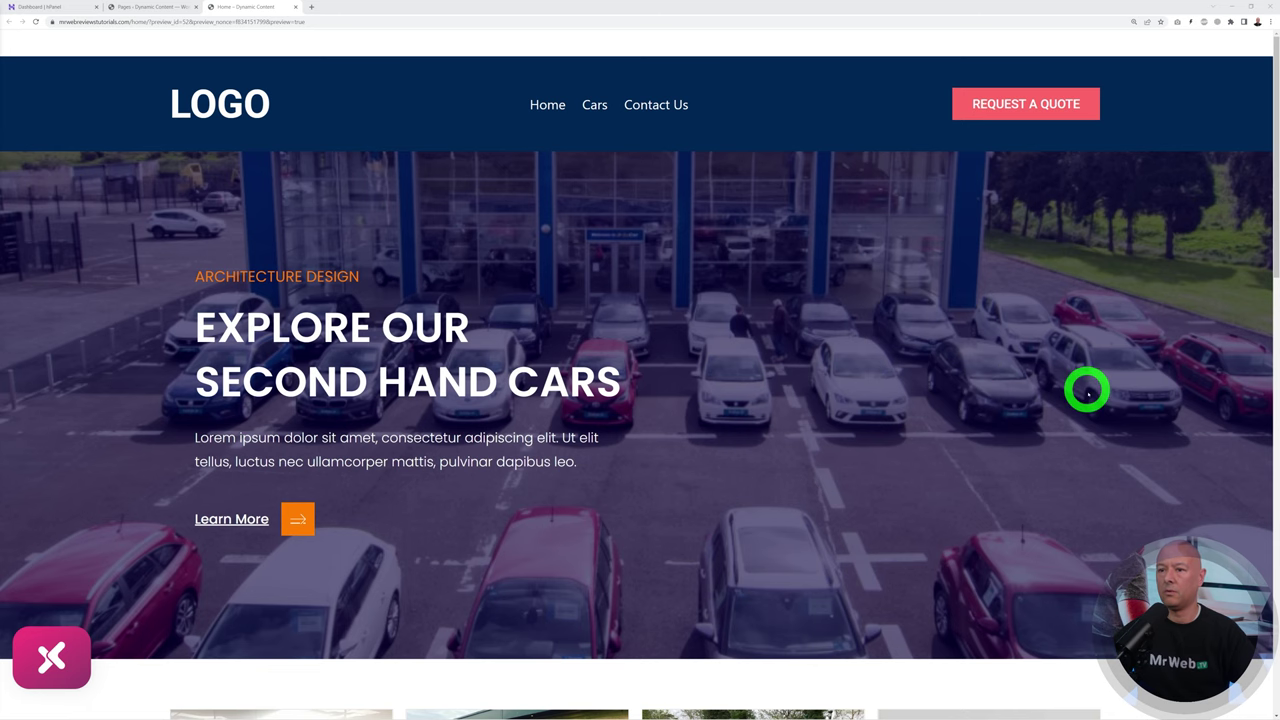
scroll(1080, 389, down, 5)
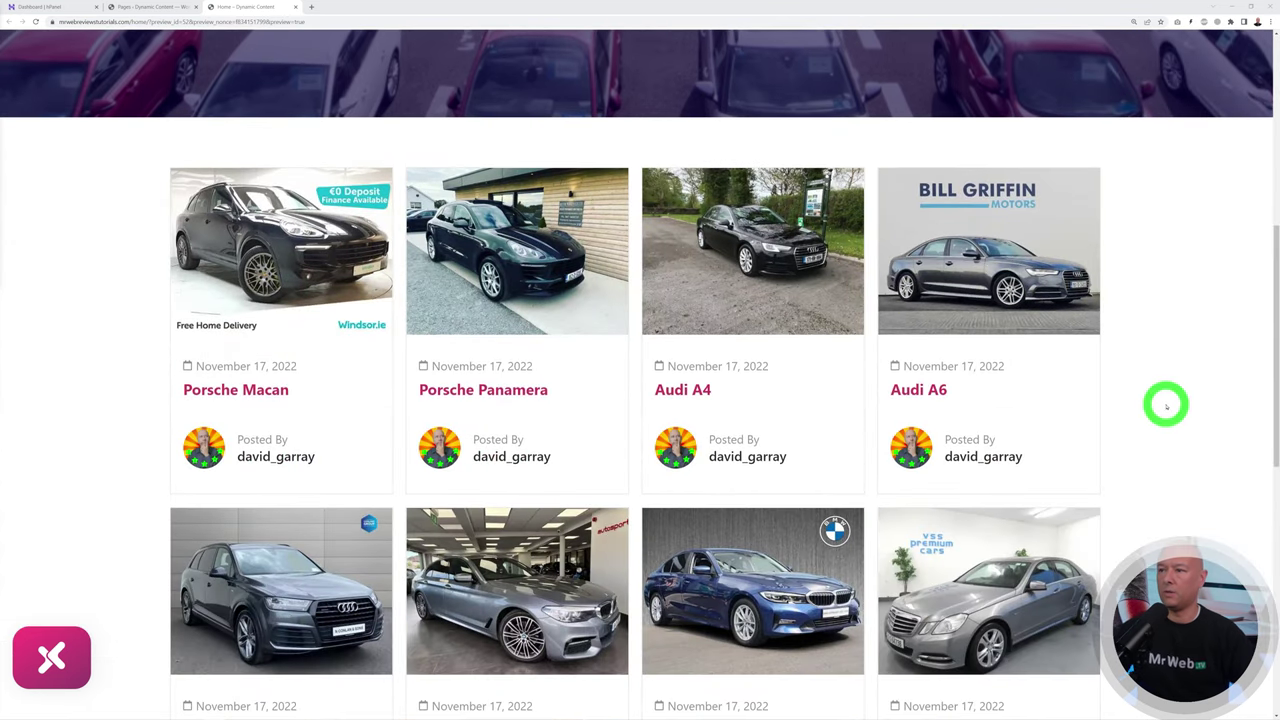
scroll(1180, 380, down, 1)
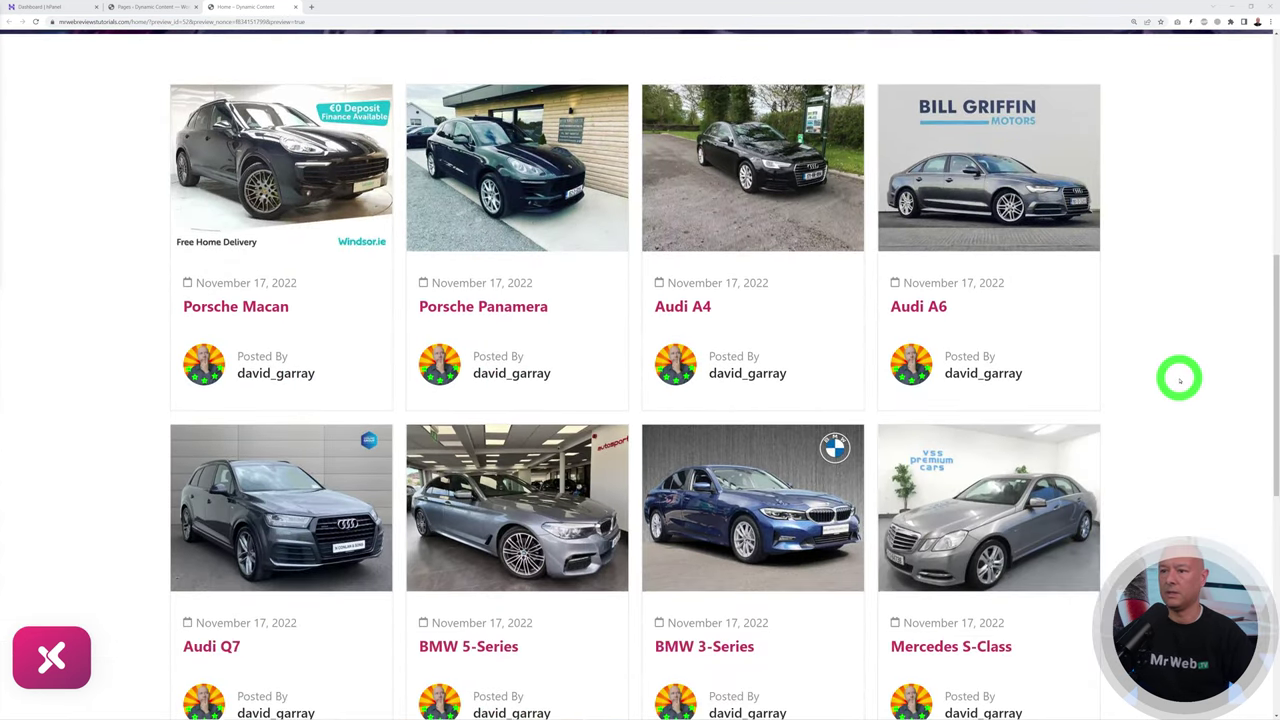
scroll(1185, 378, down, 7)
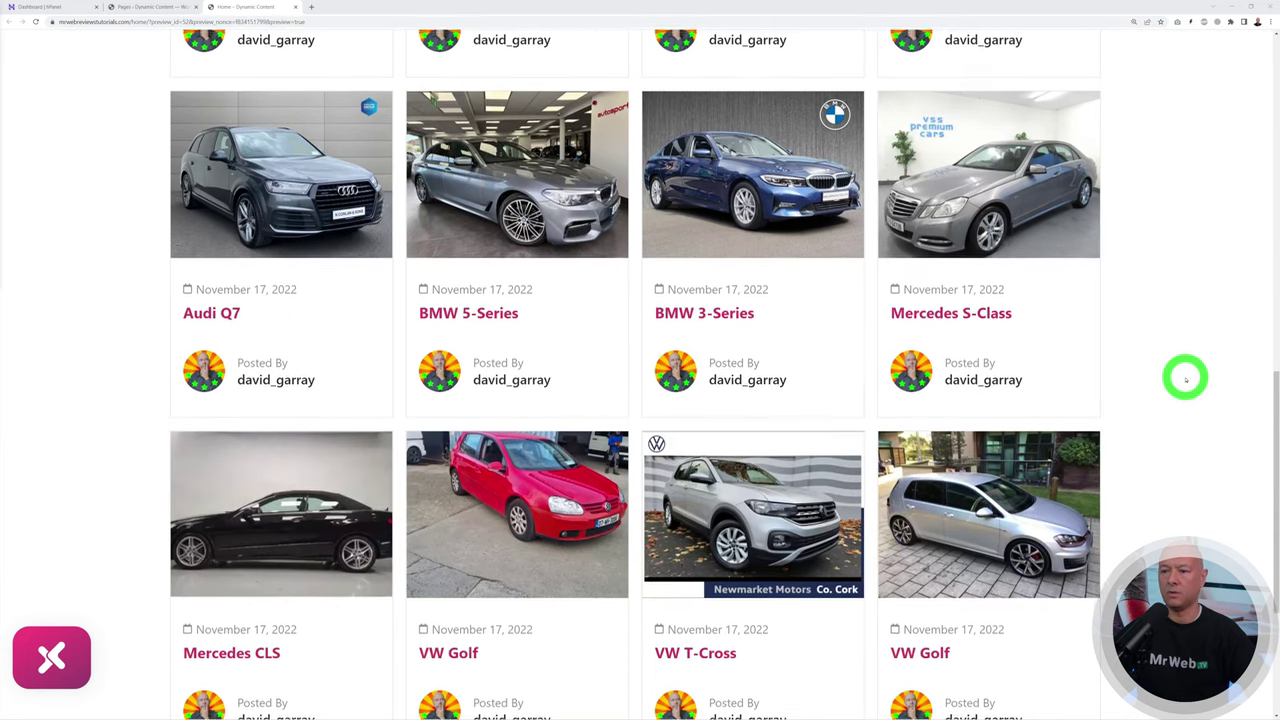
scroll(1187, 378, up, 6)
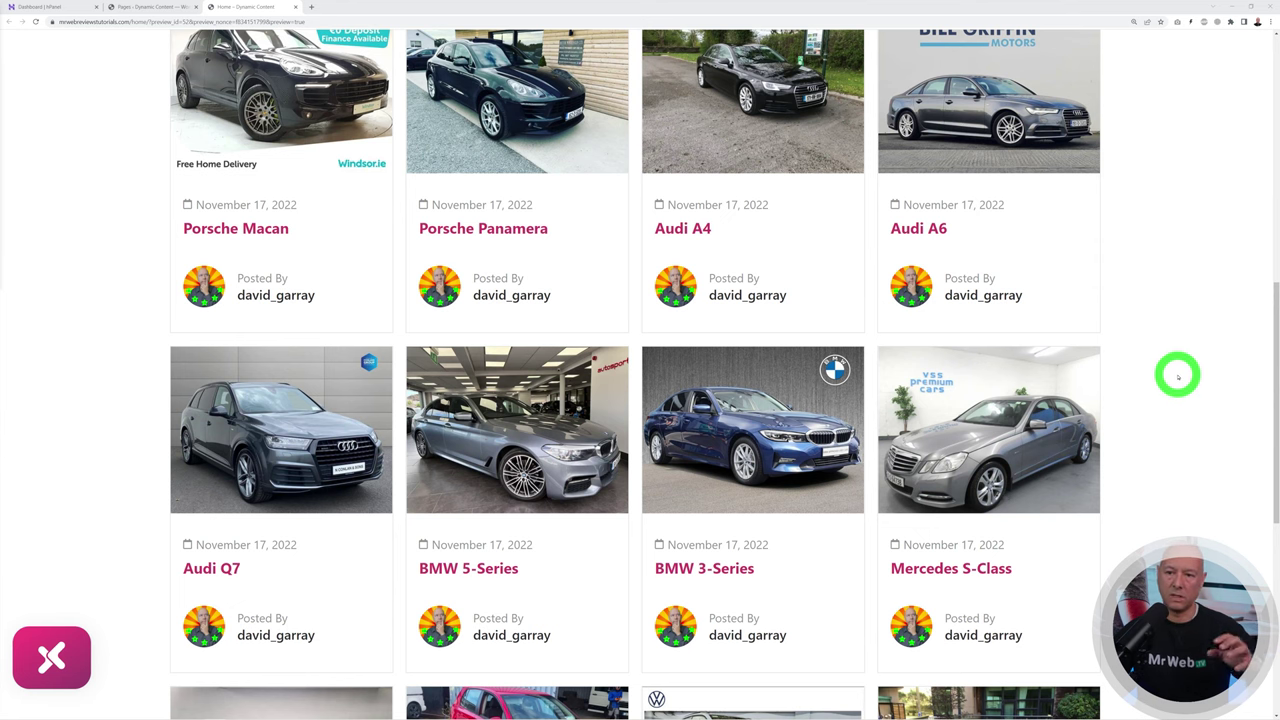
scroll(1178, 376, up, 7)
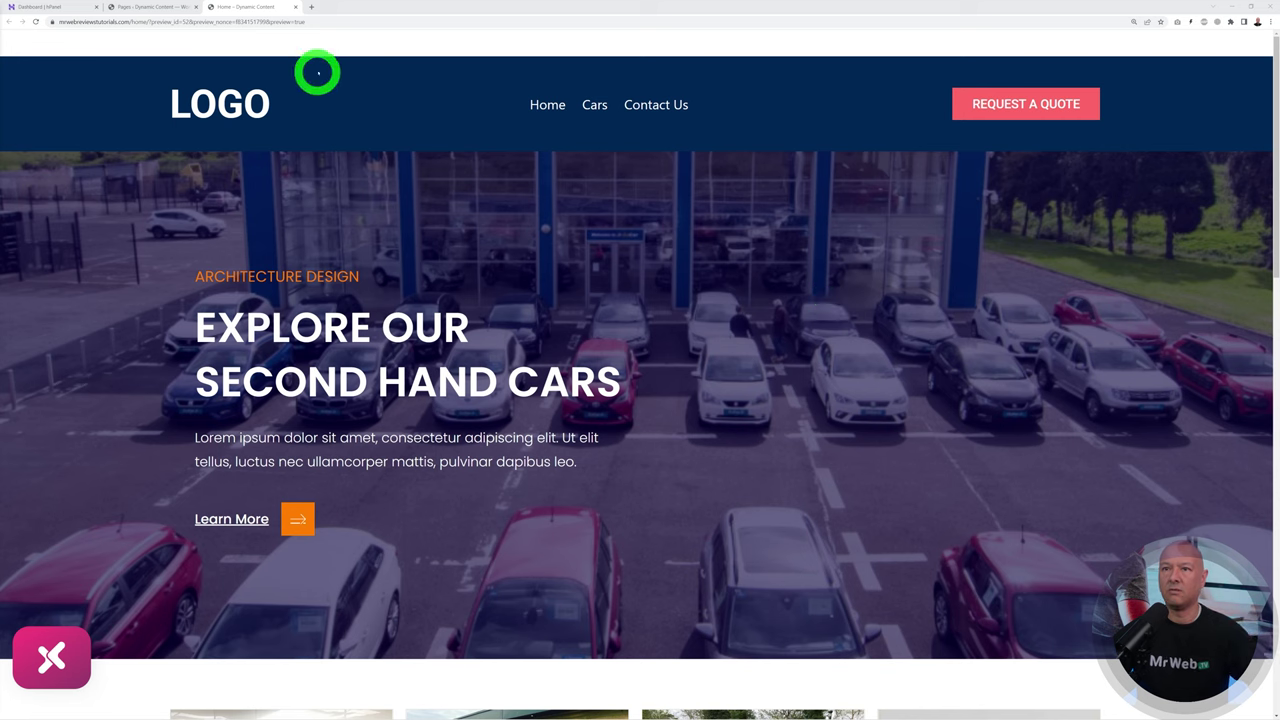
Step: Return to the WordPress admin and start a new Xpro Theme Builder layout titled "Search Results"
click(158, 8)
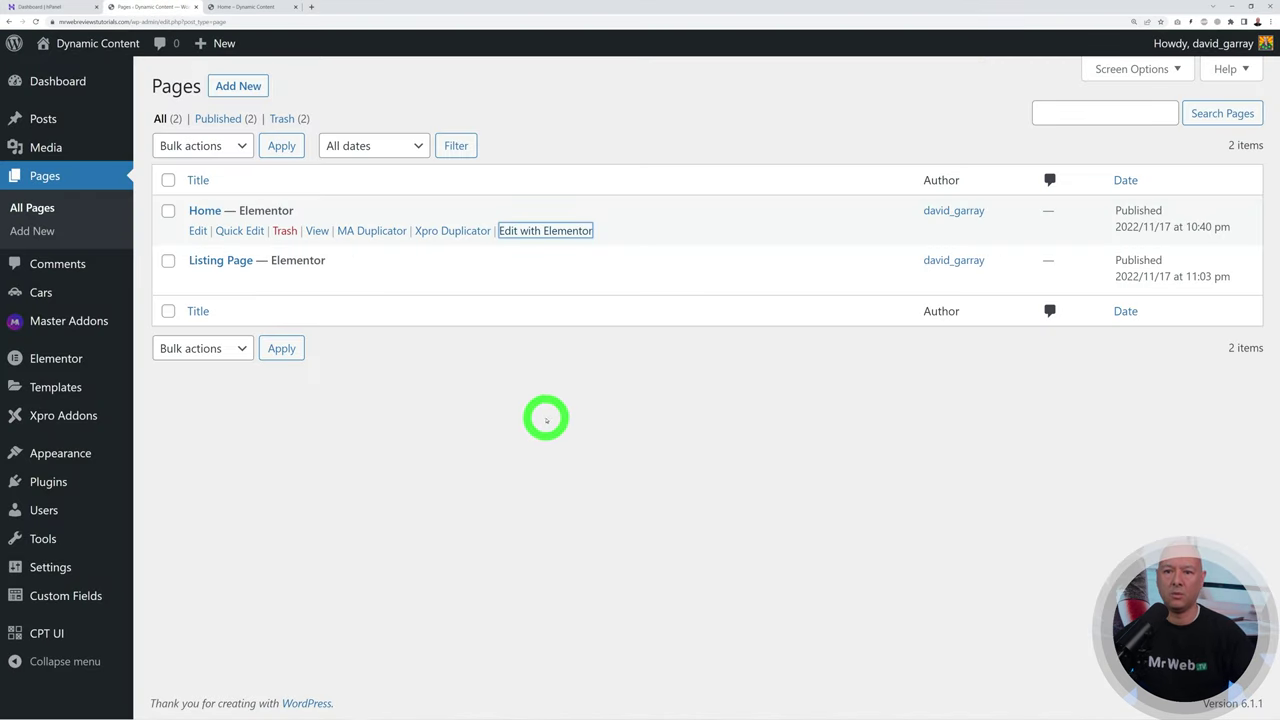
mouse_move(86, 417)
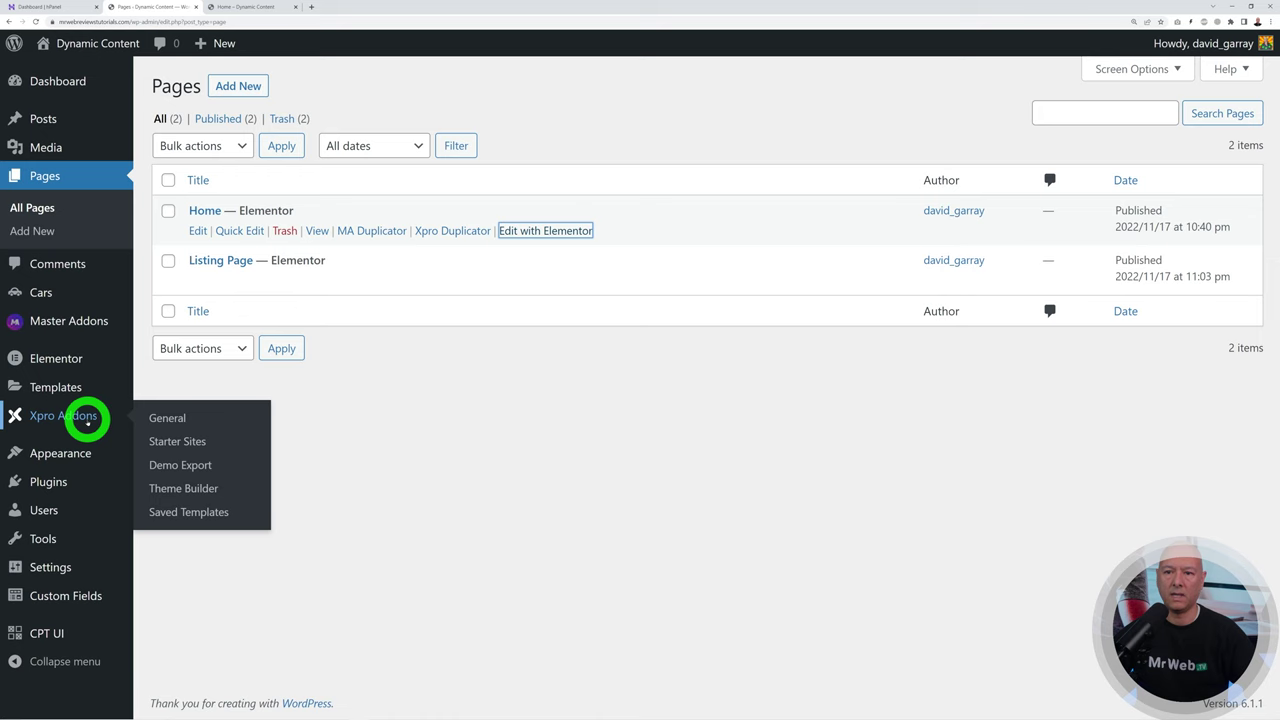
click(180, 488)
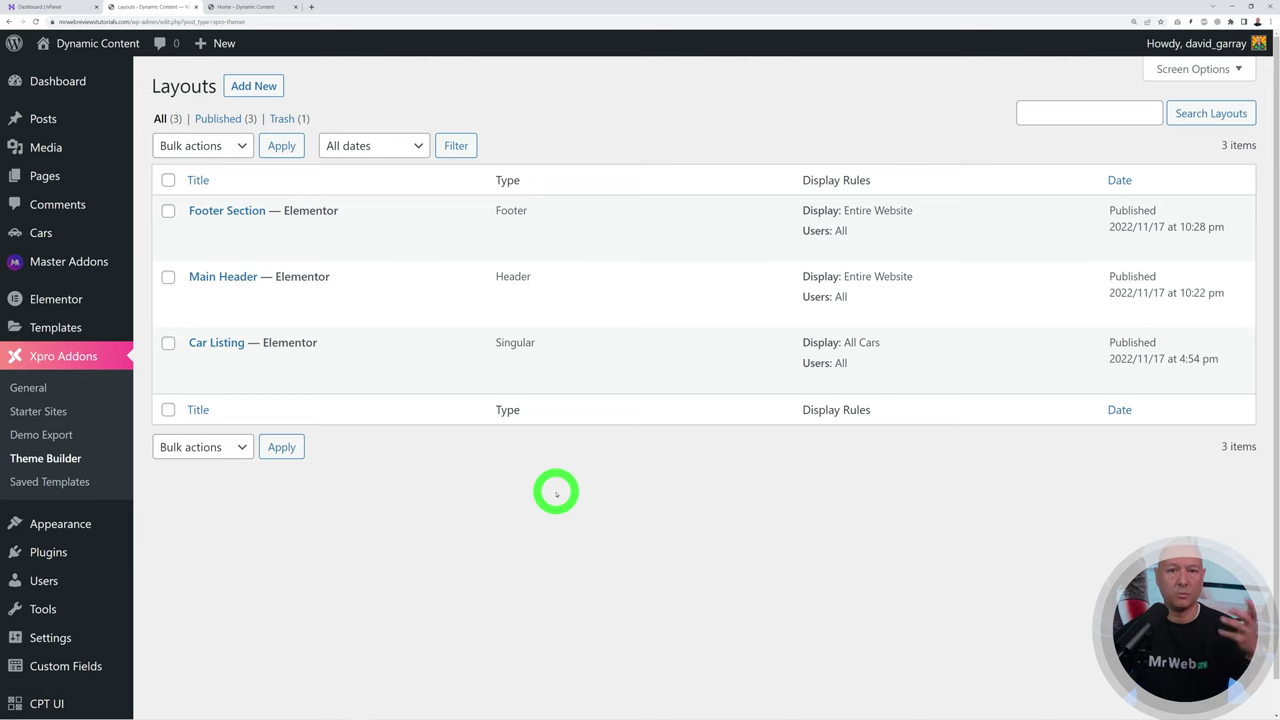
click(262, 86)
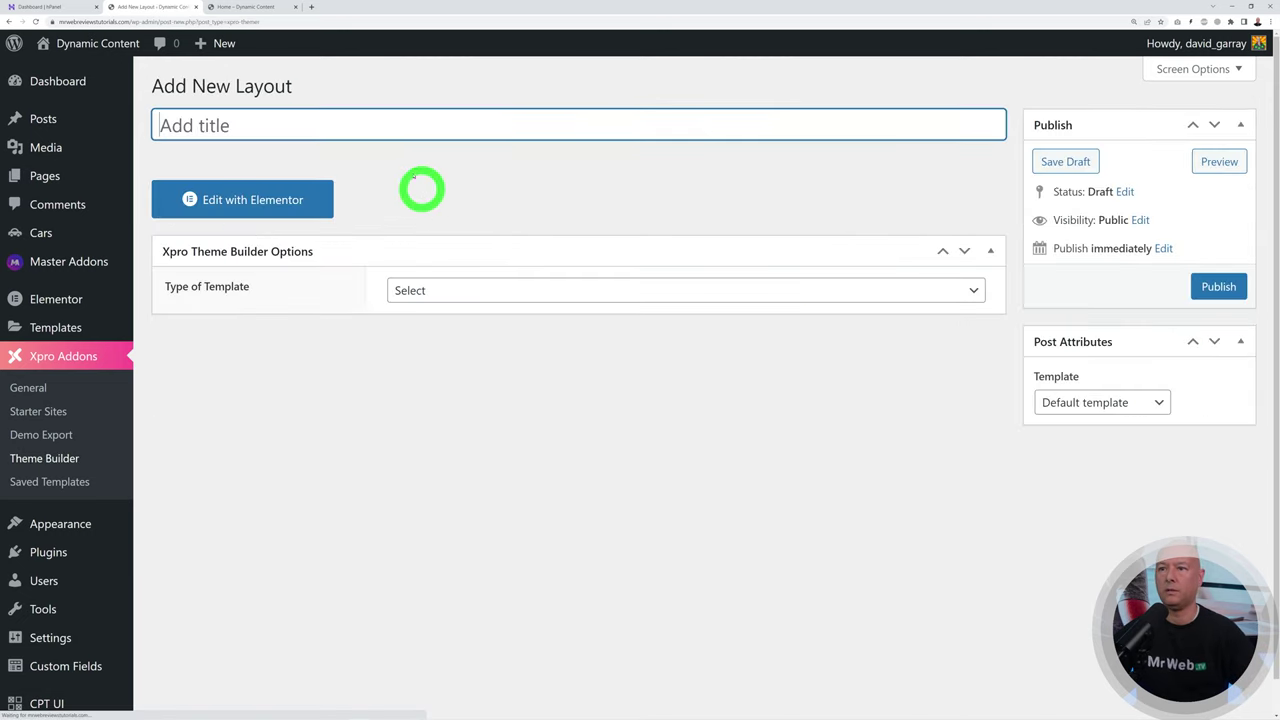
text(Search Results)
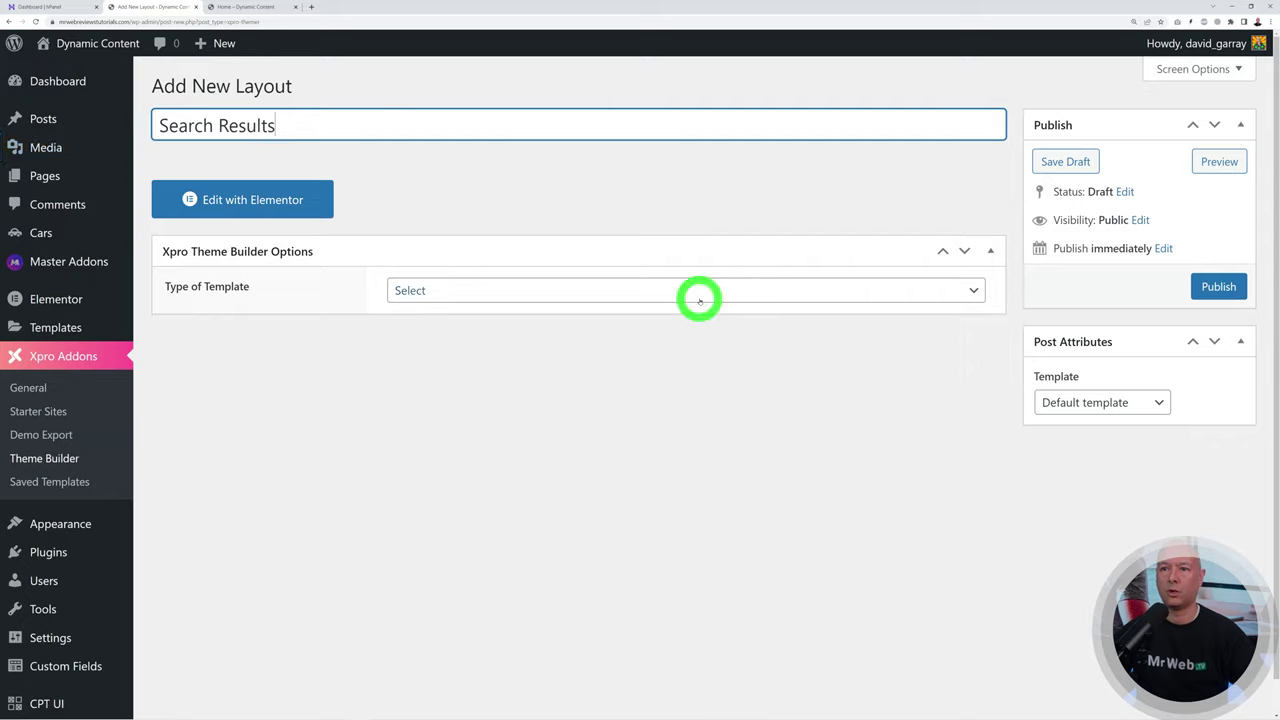
Step: Make the layout an Archive template displayed on the Search Page for All user roles, and publish it
click(976, 289)
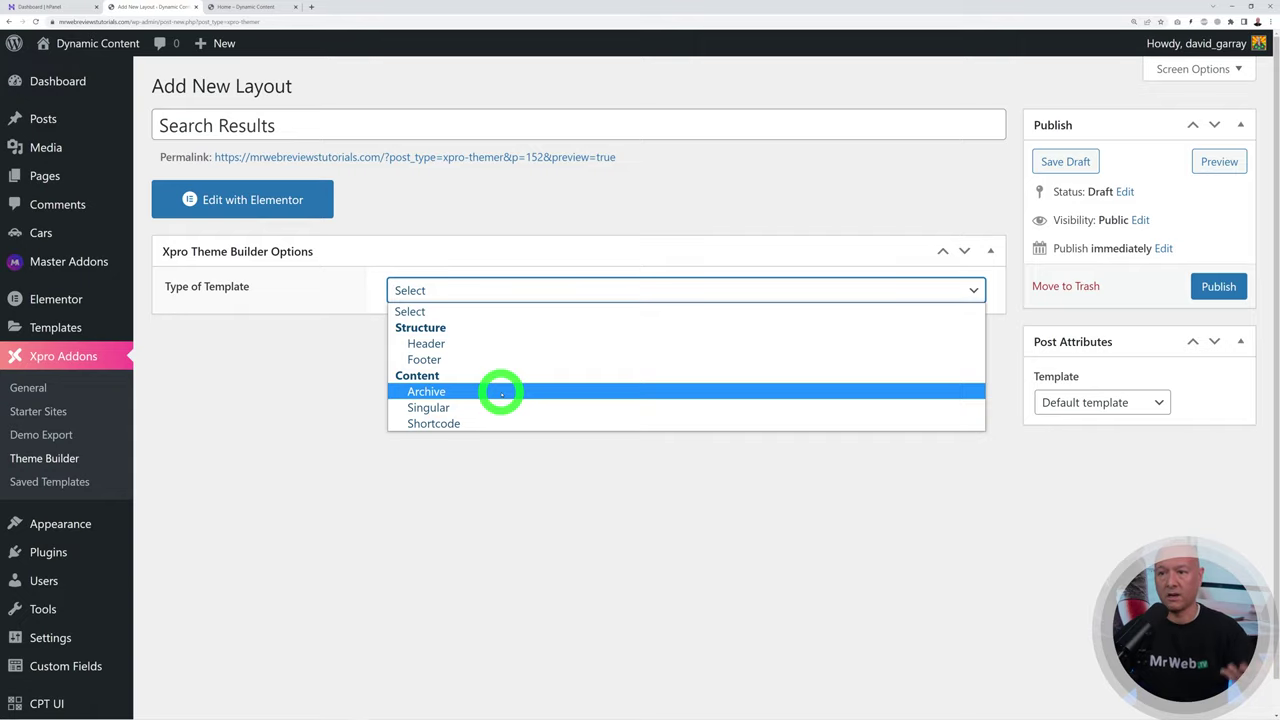
click(501, 393)
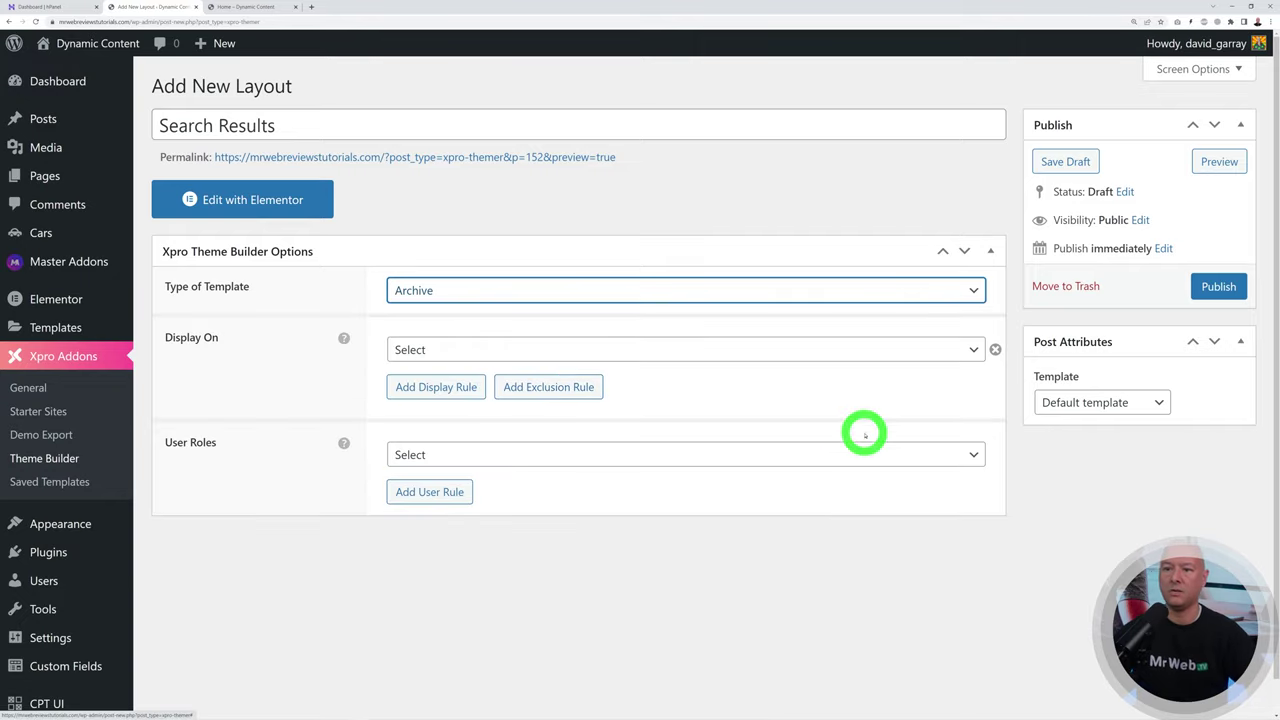
click(972, 350)
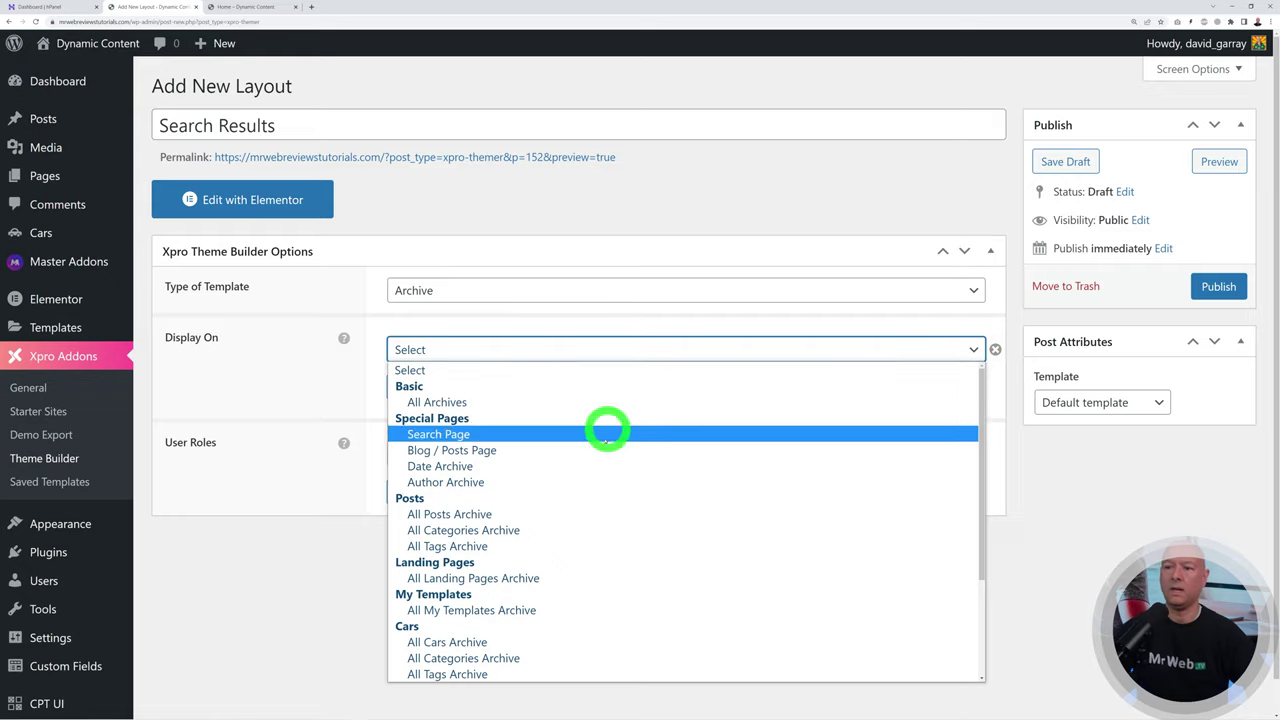
click(539, 435)
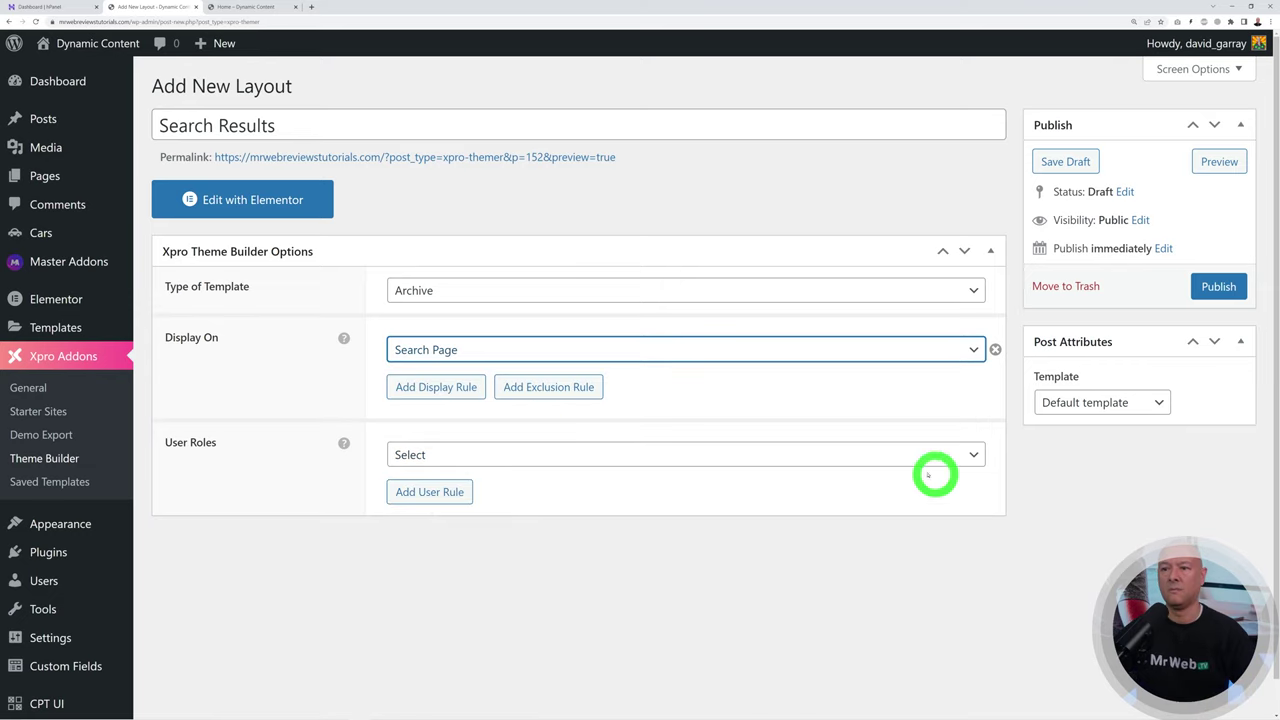
click(970, 455)
click(486, 507)
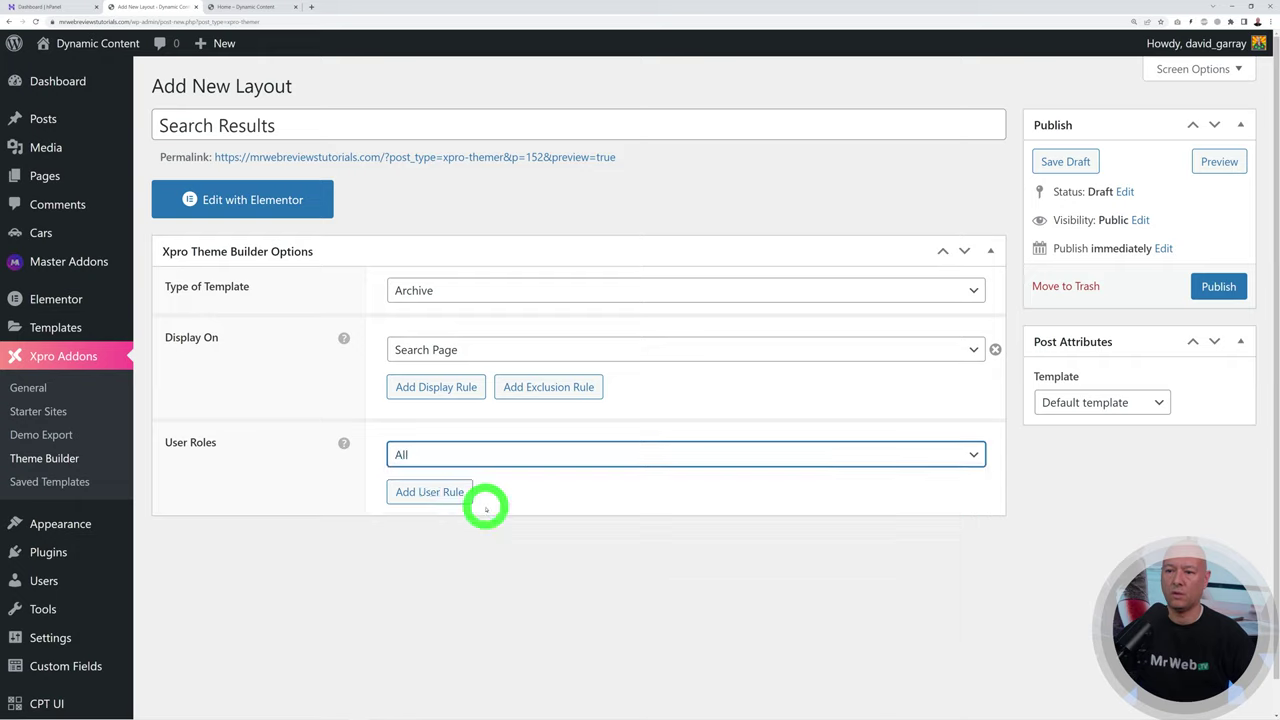
click(1205, 286)
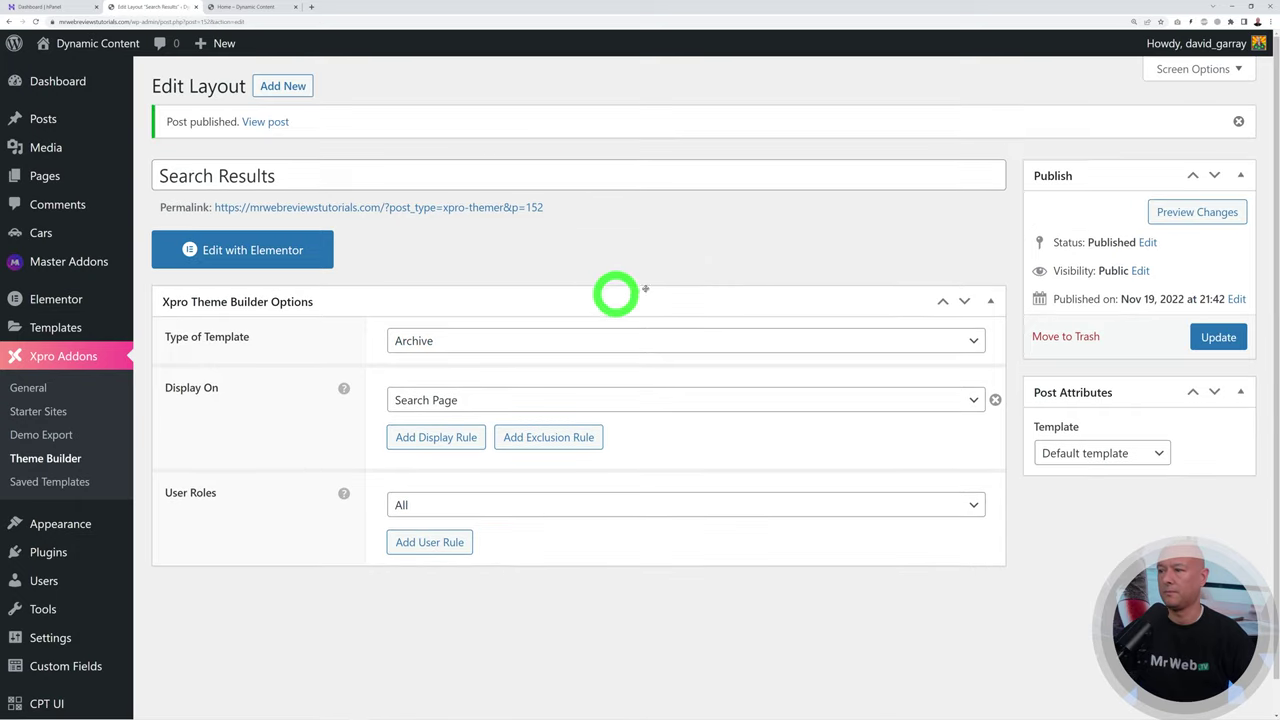
Step: Open the Search Results layout in Elementor, add a single-column section, and place the Xpro Post Grid widget found with "grid" in it
click(286, 251)
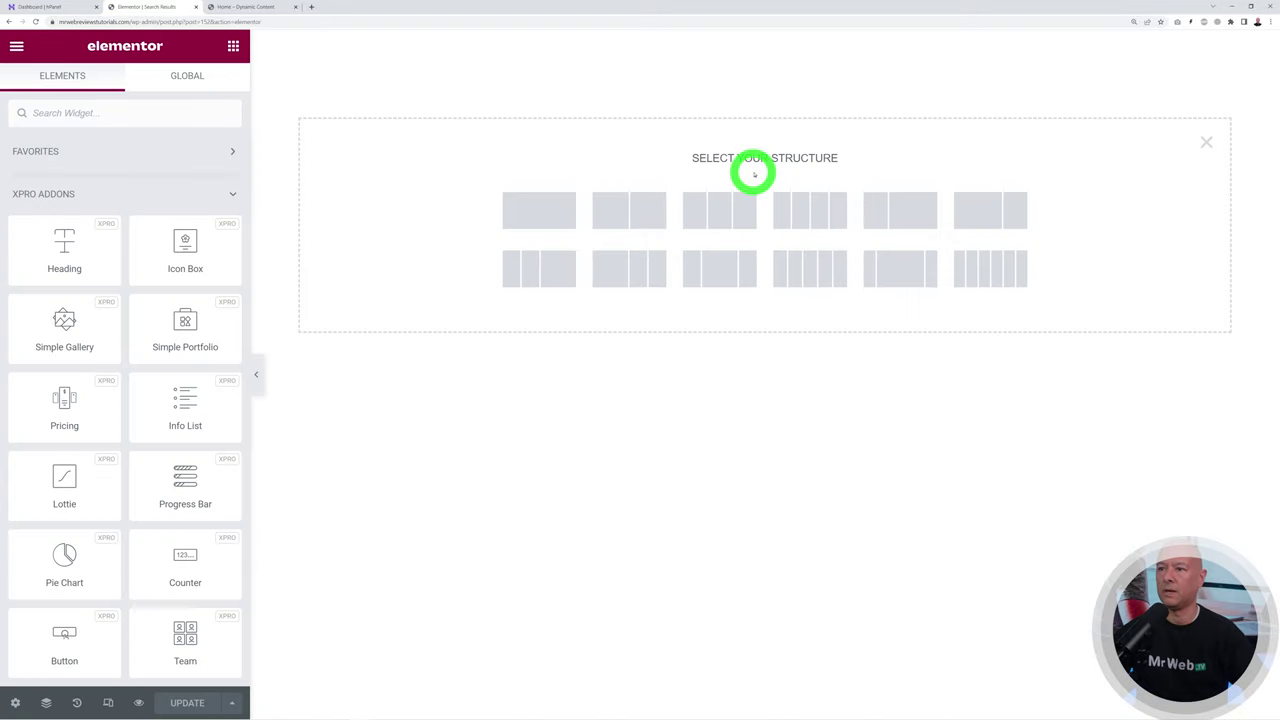
click(556, 213)
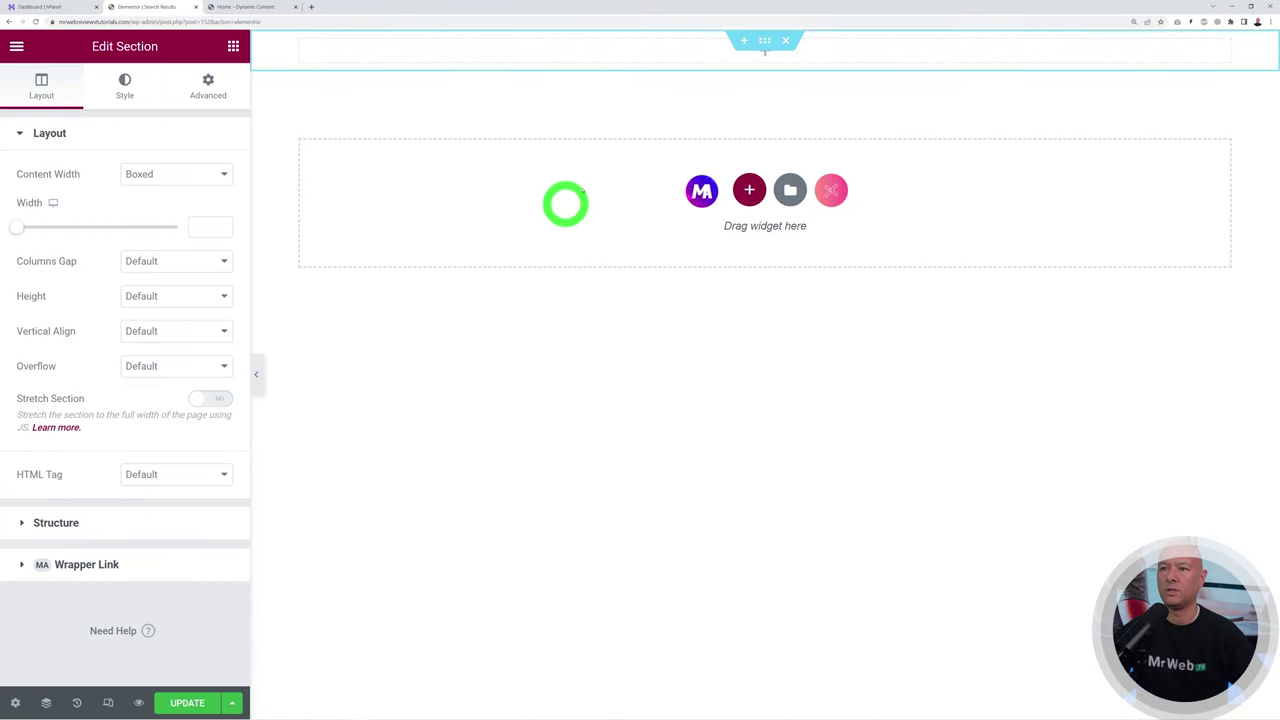
click(233, 46)
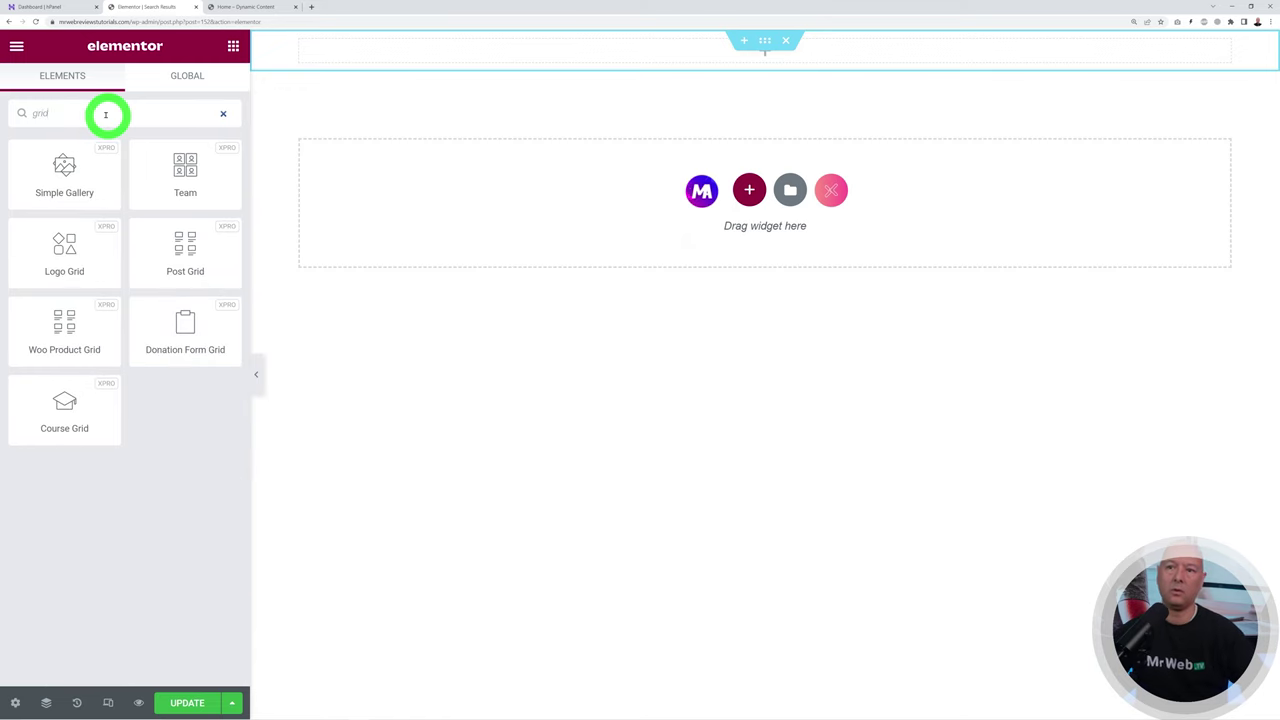
drag(194, 257, 403, 57)
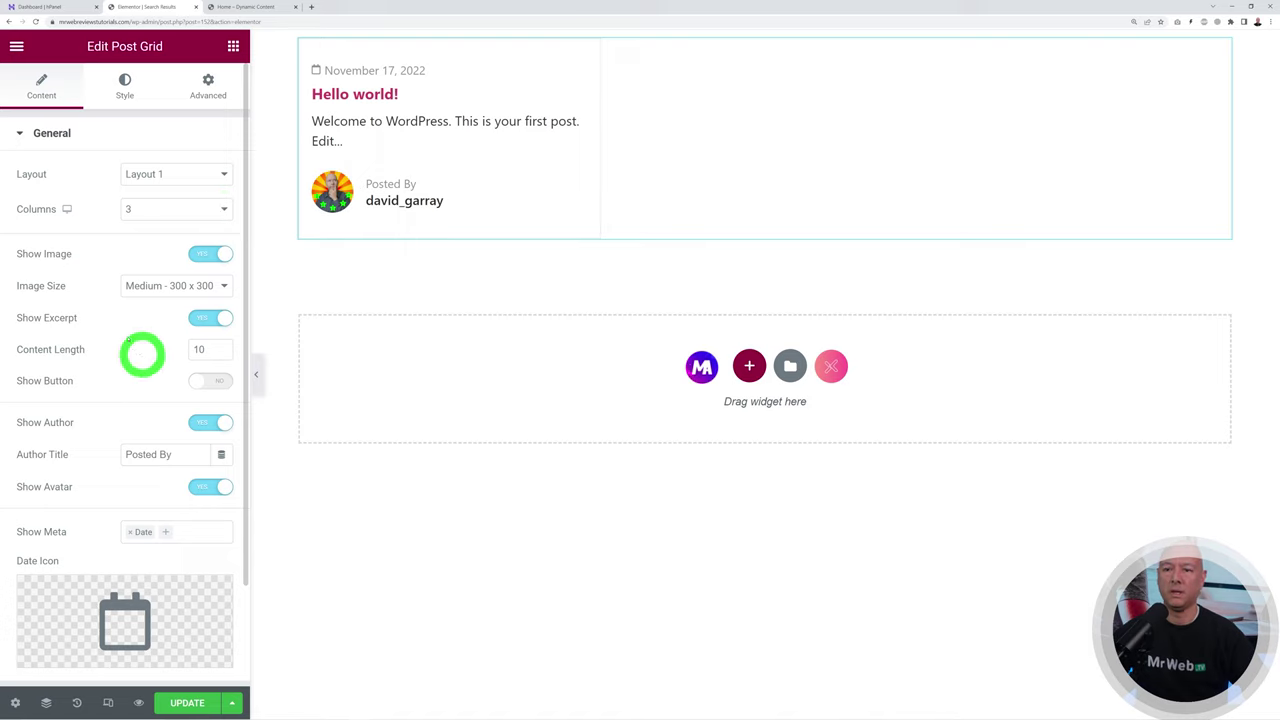
Step: Set the Post Grid's query source to Dynamic, update the layout, and reopen the grid's general settings
click(69, 139)
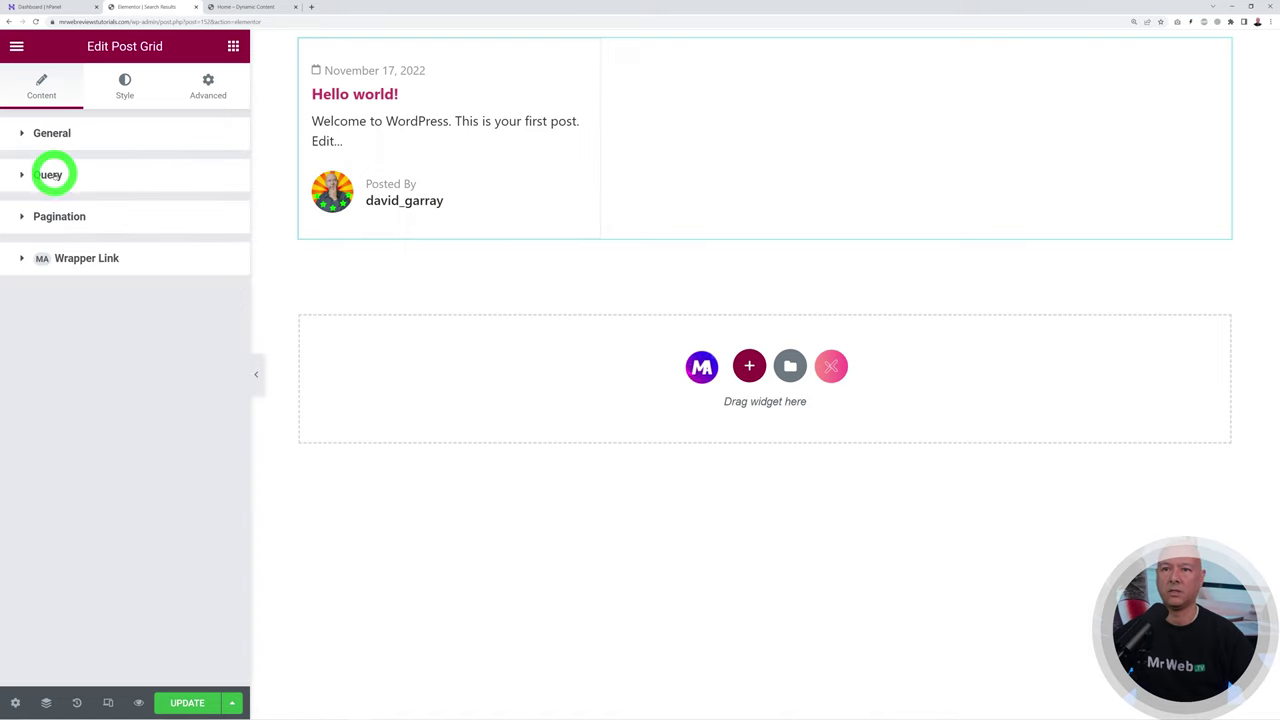
click(49, 175)
click(223, 217)
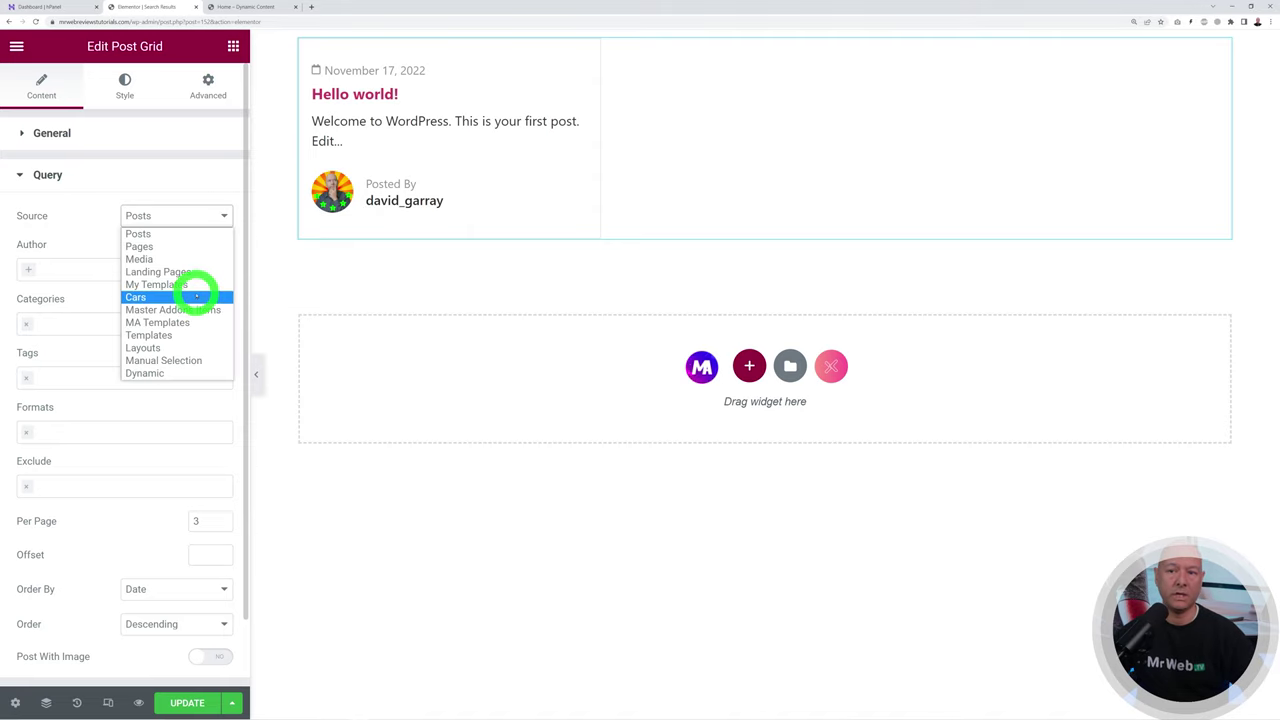
click(172, 374)
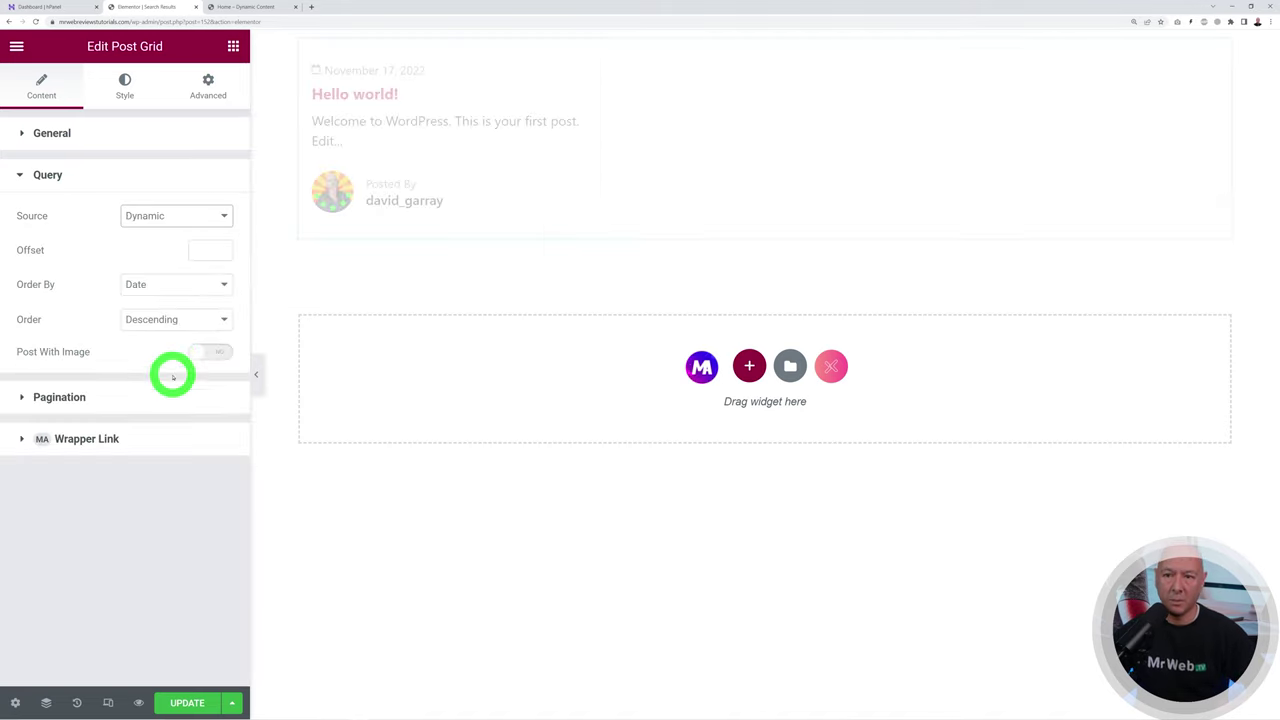
click(186, 700)
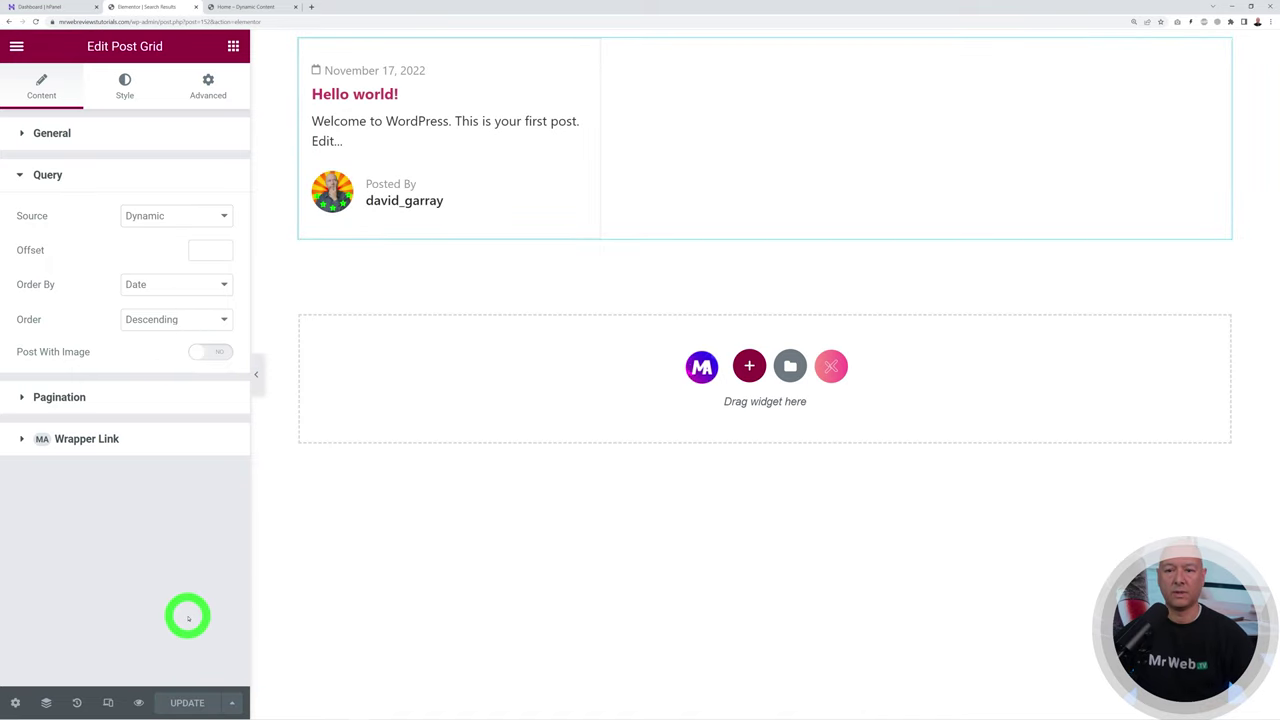
click(68, 137)
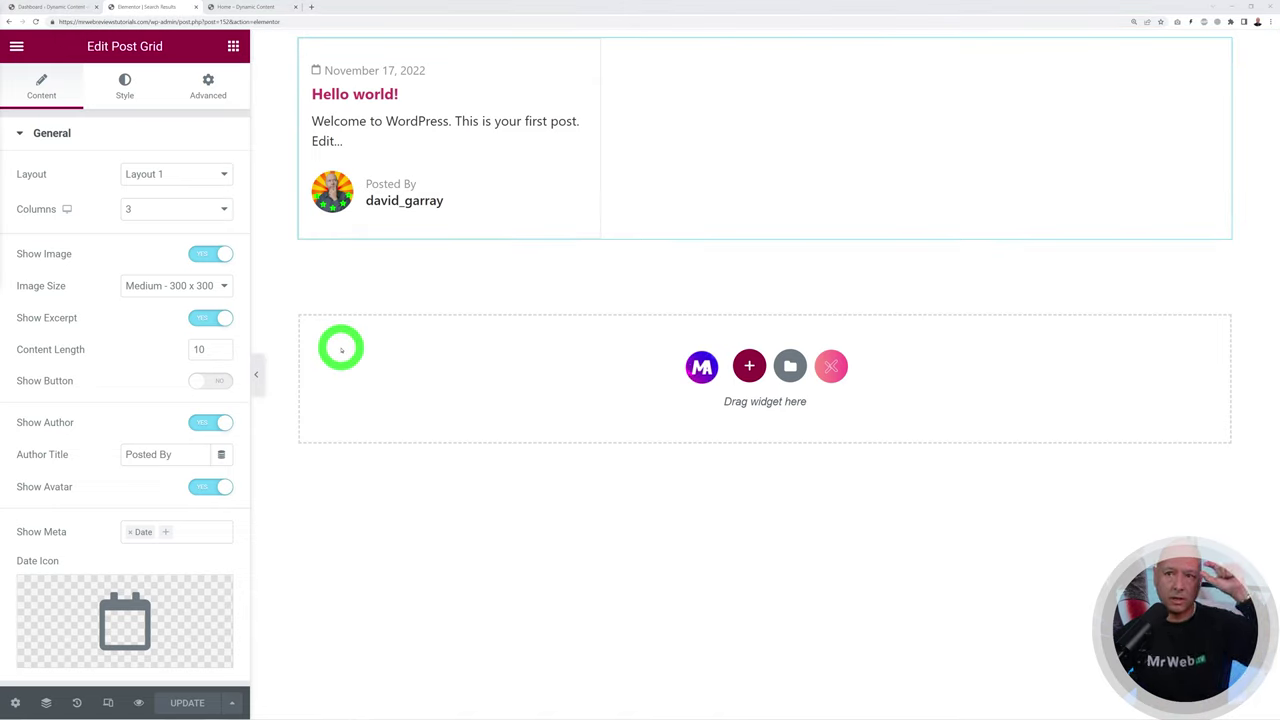
Step: Open the Main Header layout from the Xpro Theme Builder in Elementor and delete its navigation menu widget
click(33, 8)
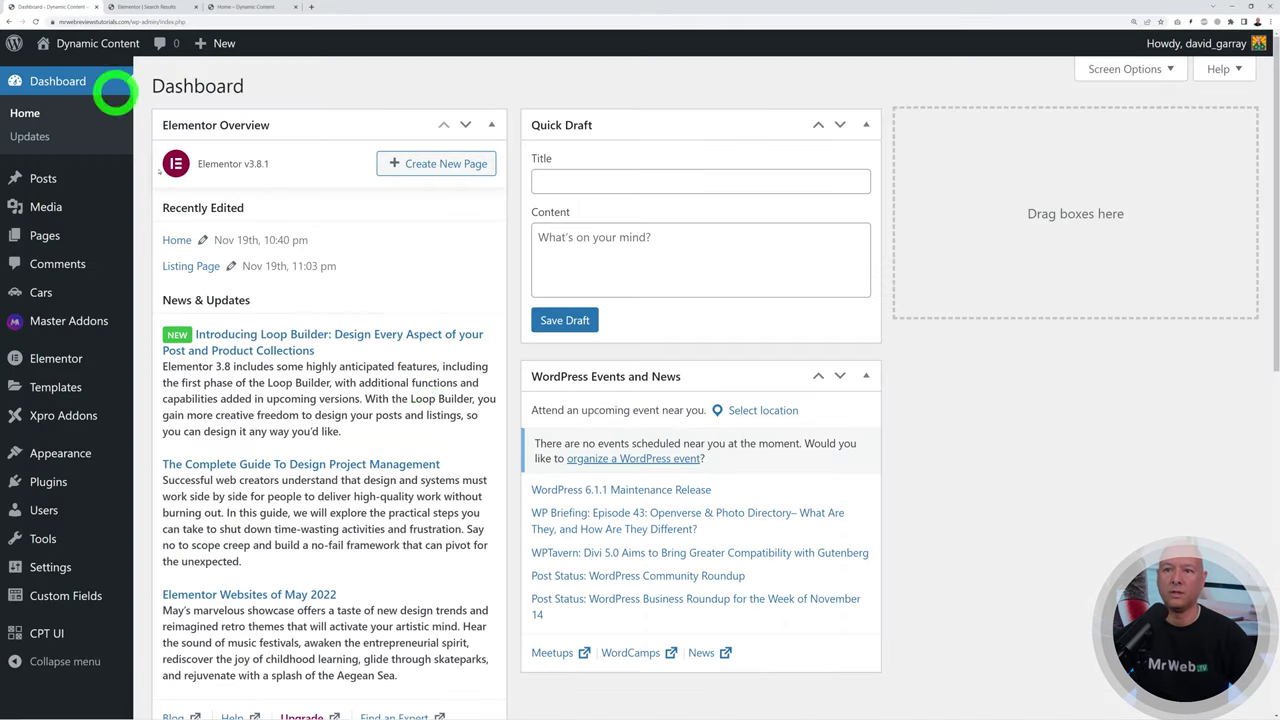
mouse_move(76, 416)
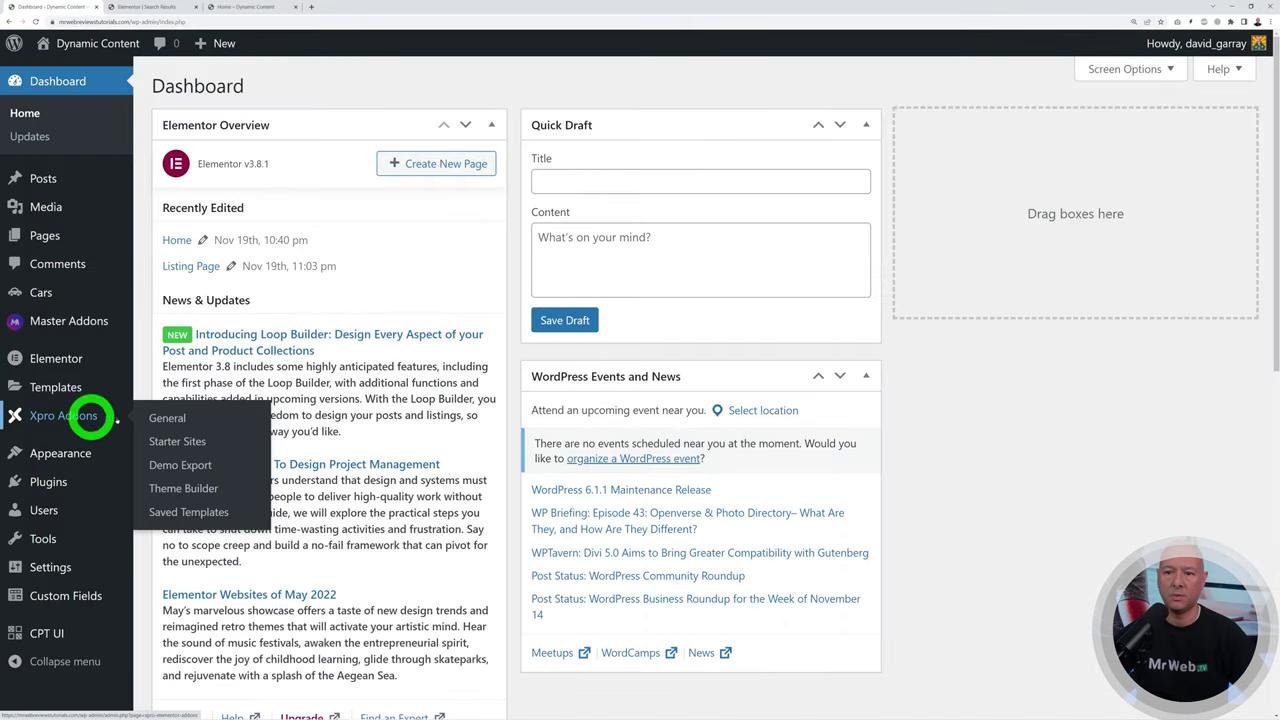
click(193, 489)
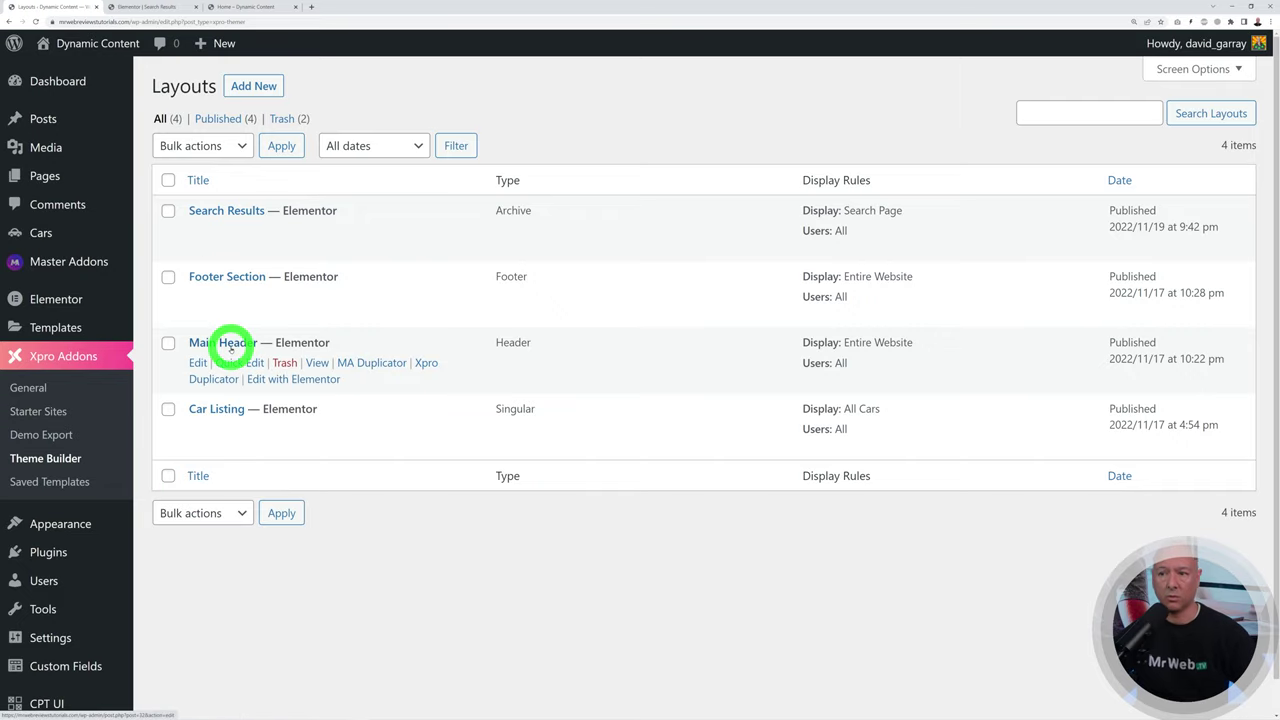
click(293, 380)
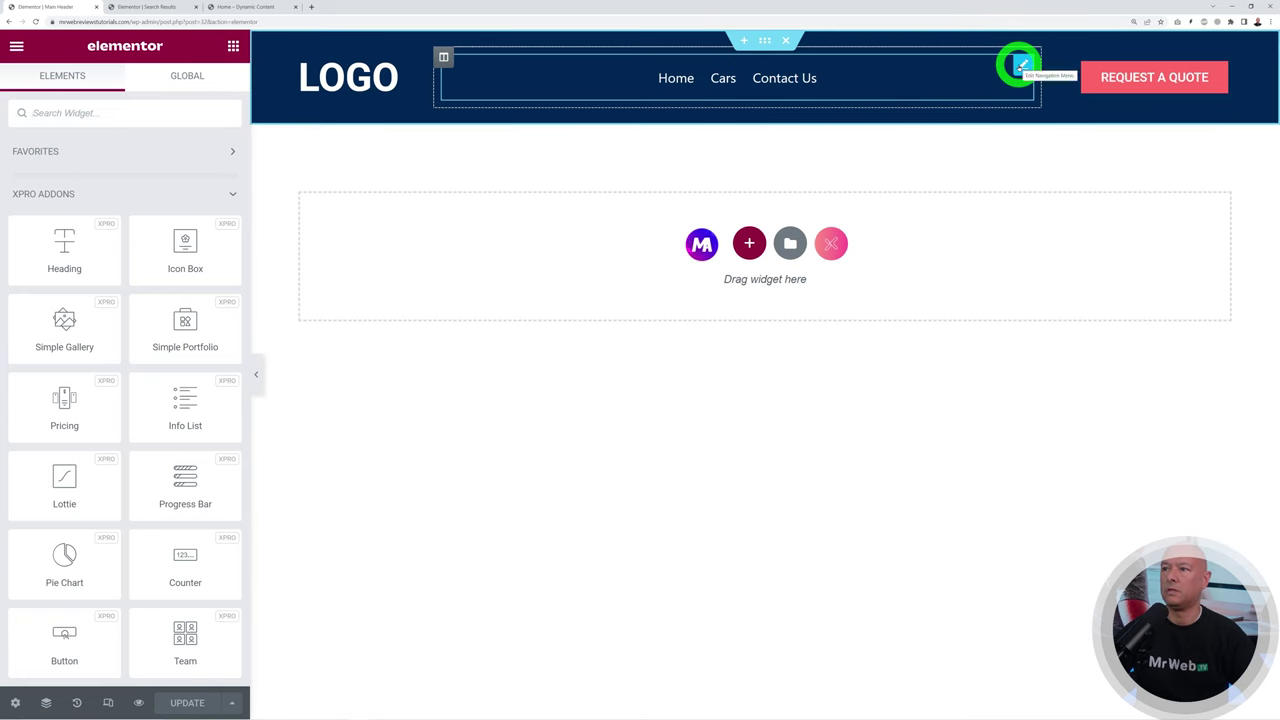
right_click(1020, 65)
click(1066, 318)
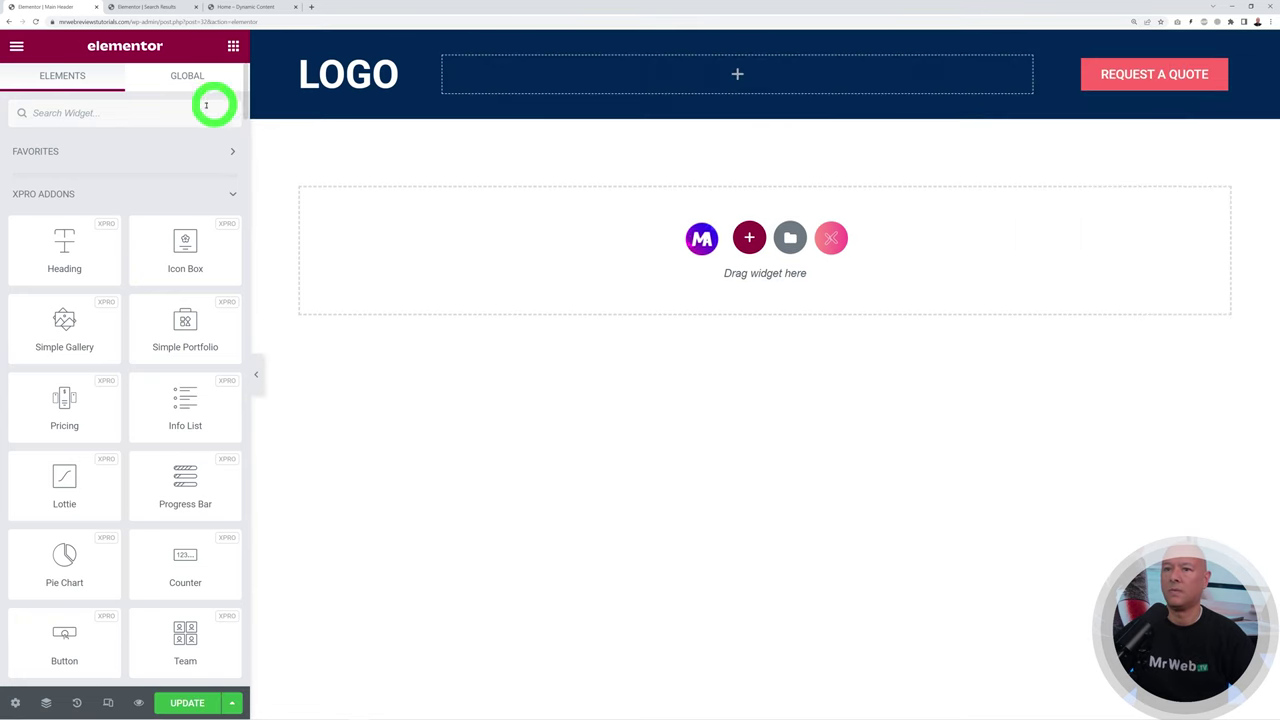
Step: Find the Xpro Search widget with "search" and place it in the header's empty middle column
click(156, 119)
text(search)
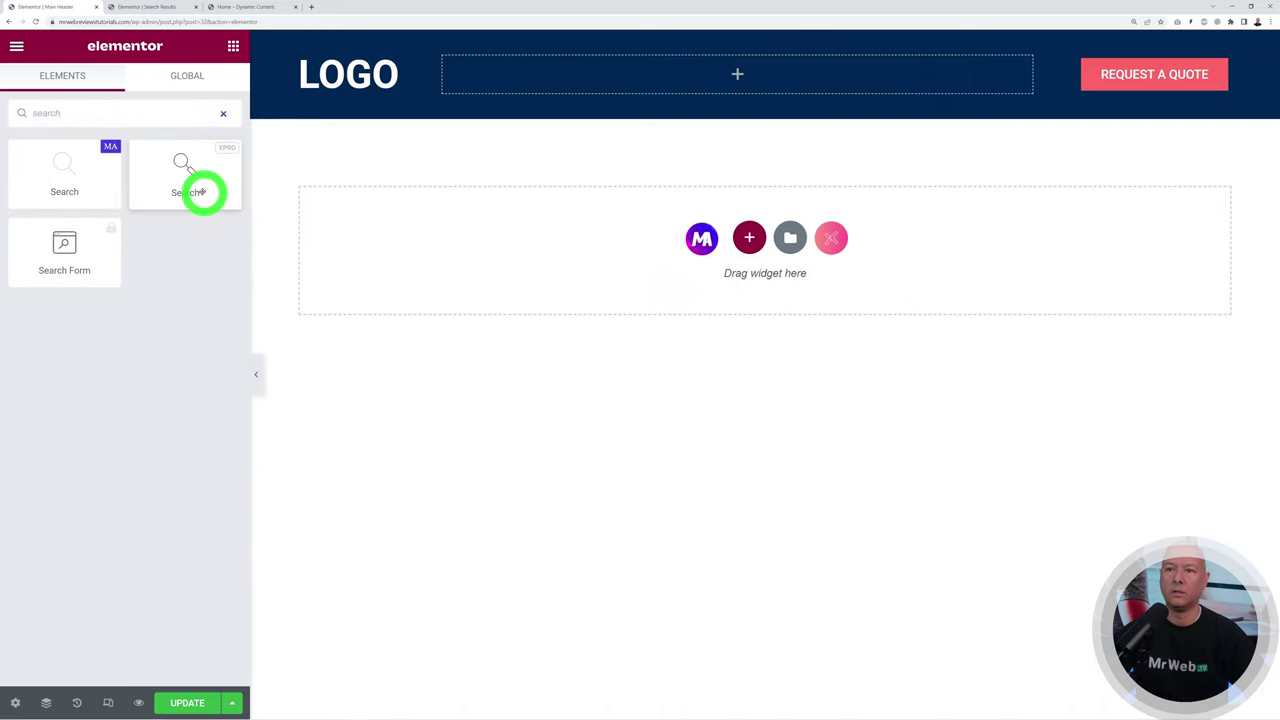
drag(199, 185, 649, 63)
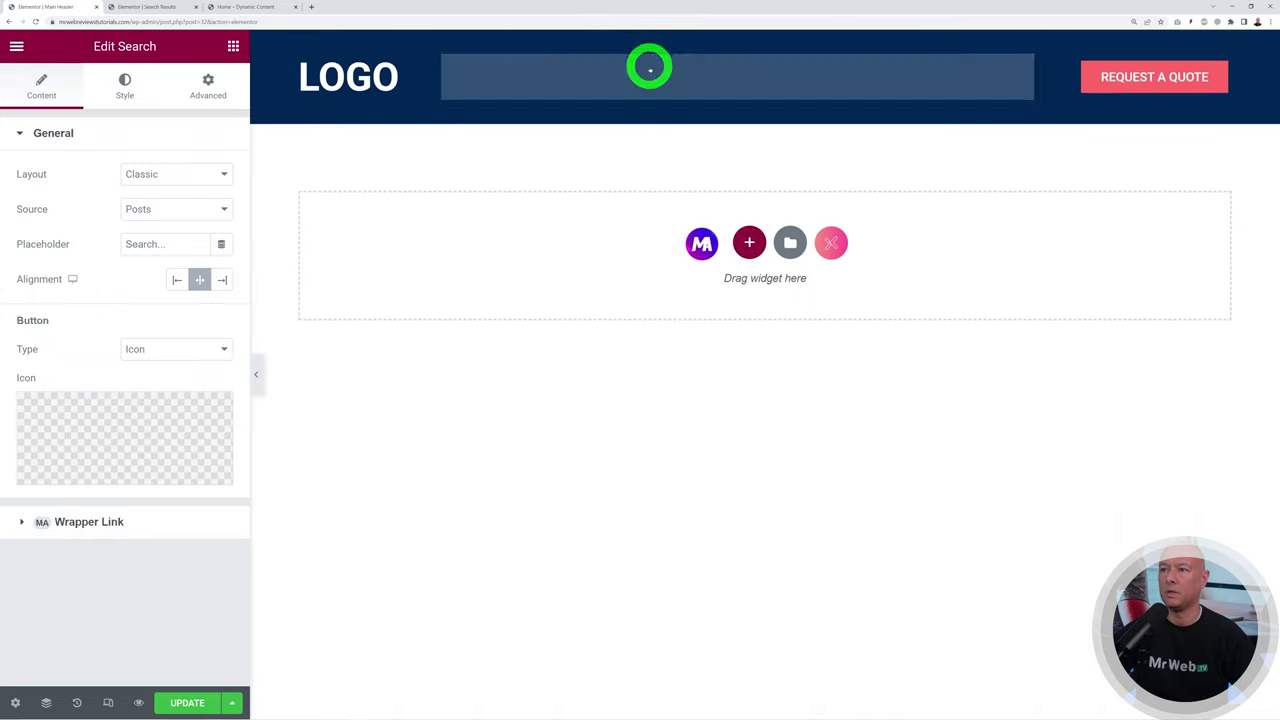
Step: Try the Minimal and Creative layouts on the search widget, and return it to Classic
click(224, 176)
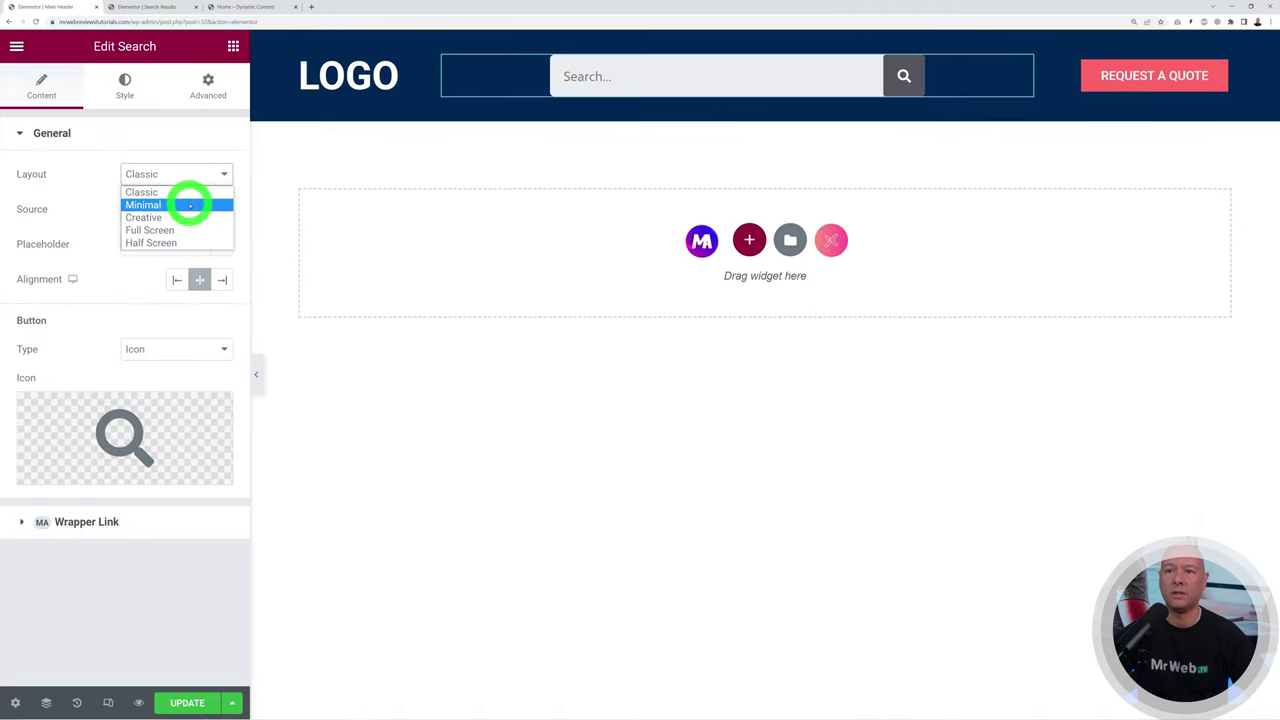
click(189, 203)
click(225, 173)
click(191, 215)
click(222, 177)
click(200, 189)
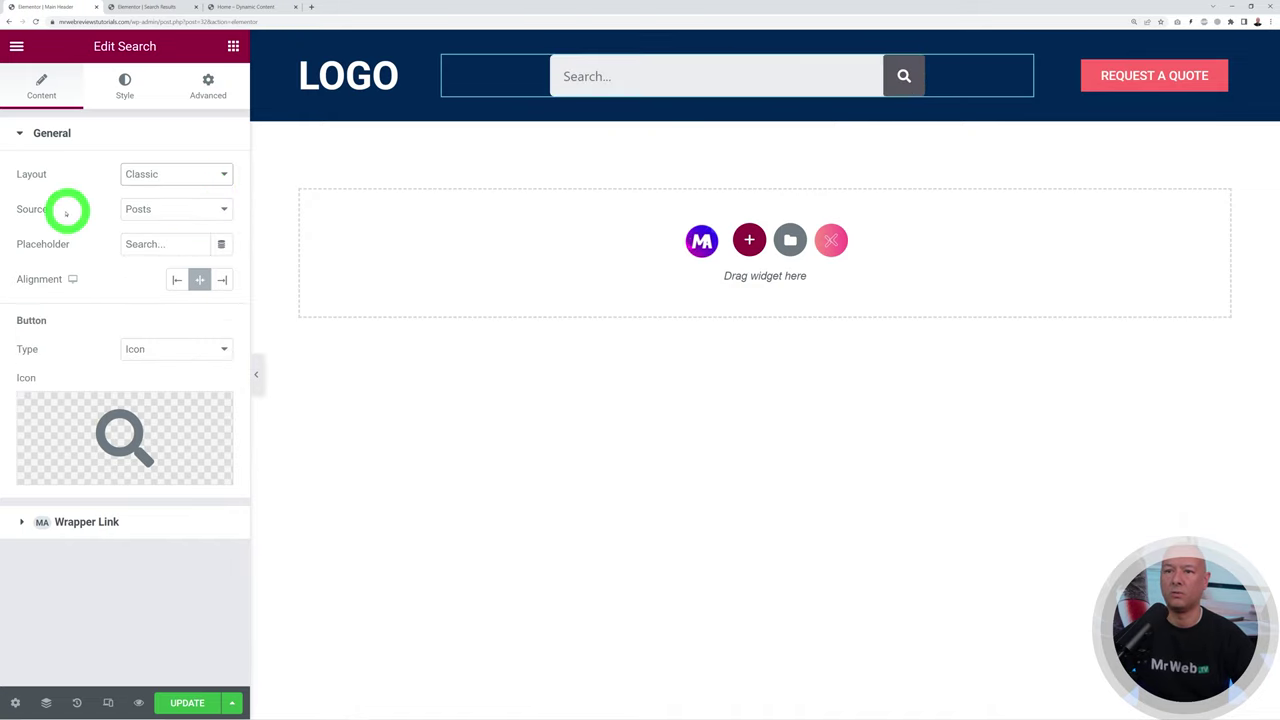
Step: Set the search widget's source to Cars and update the header layout
click(223, 210)
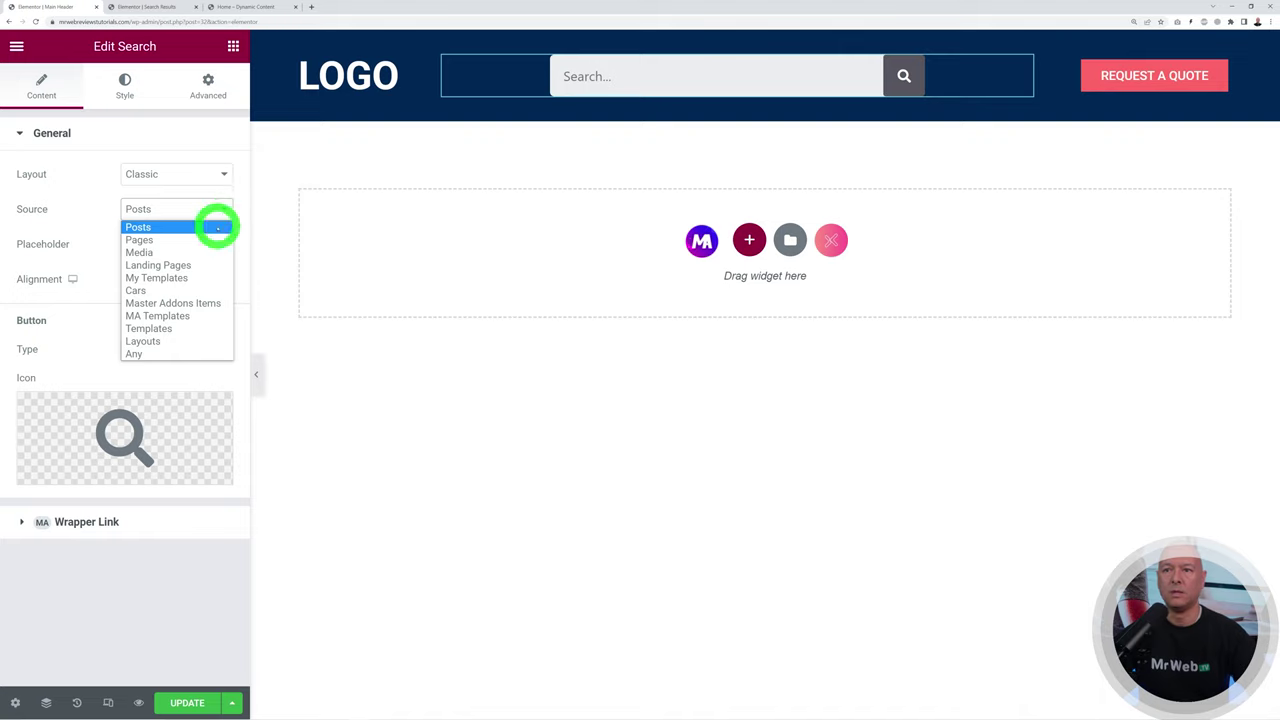
click(205, 290)
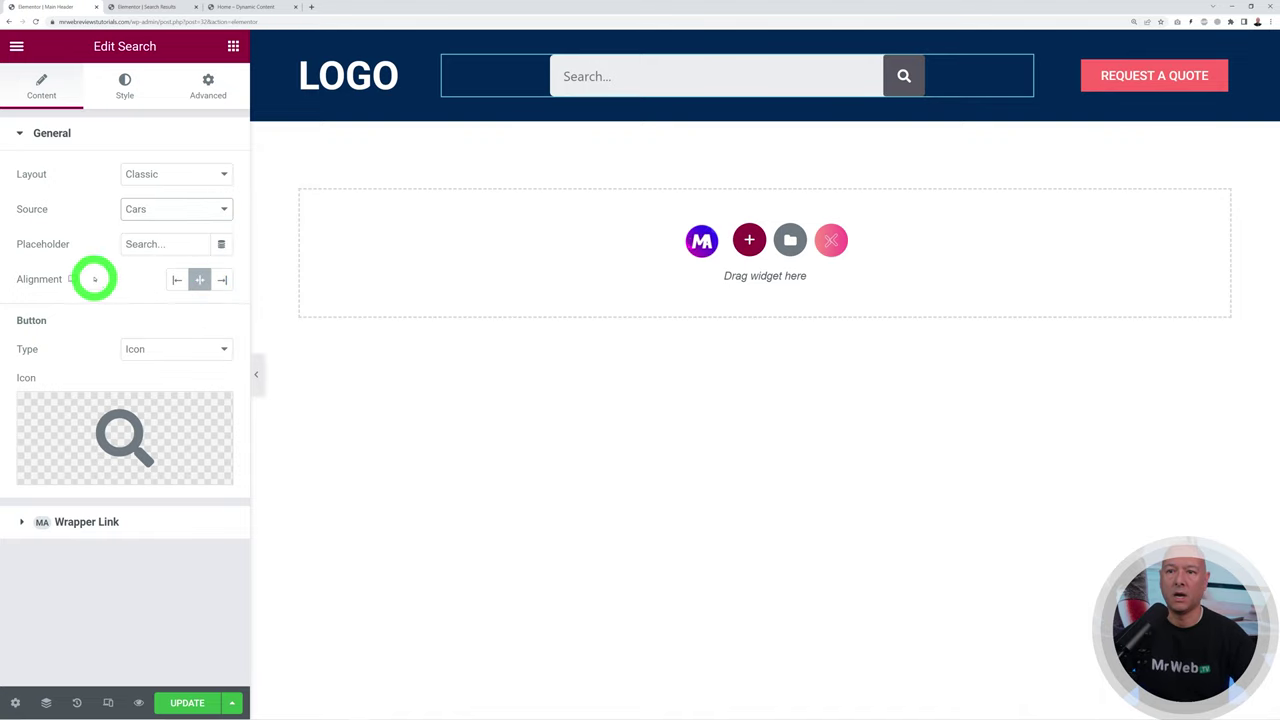
click(192, 700)
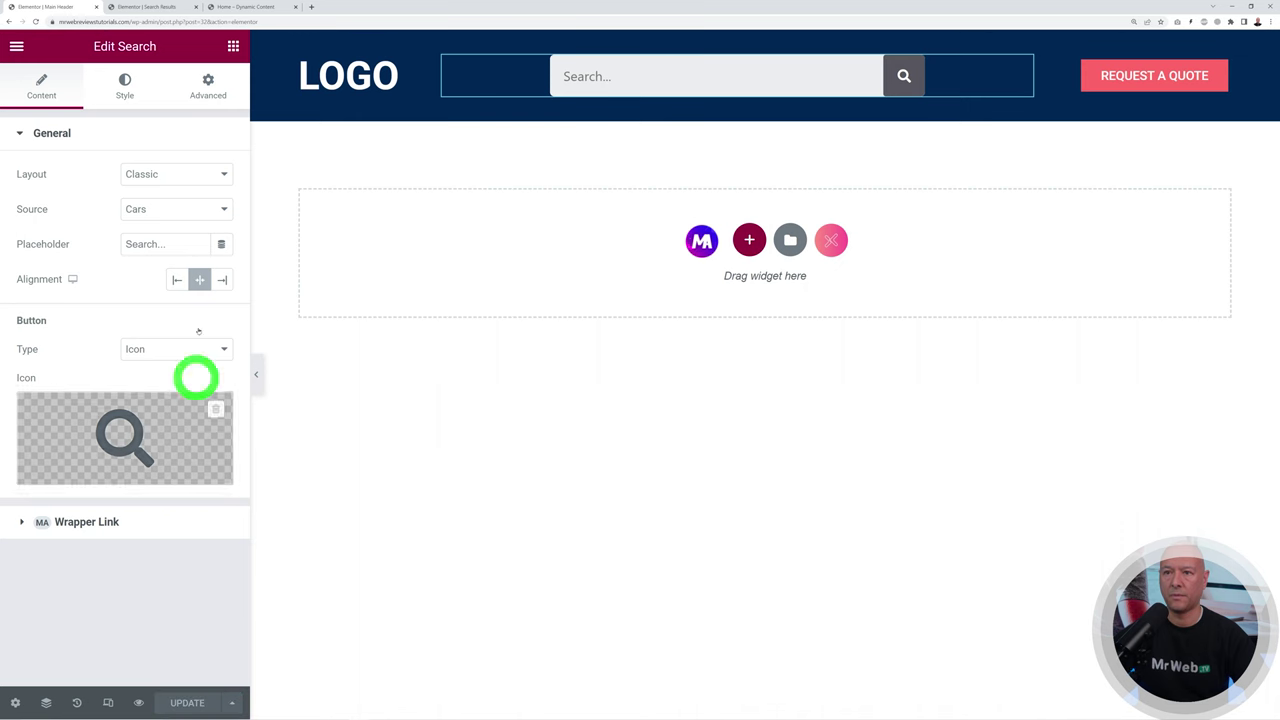
Step: Reload the Home page preview and test the header search with "audi", "q7" and "bmw", checking each results page
click(242, 7)
click(35, 21)
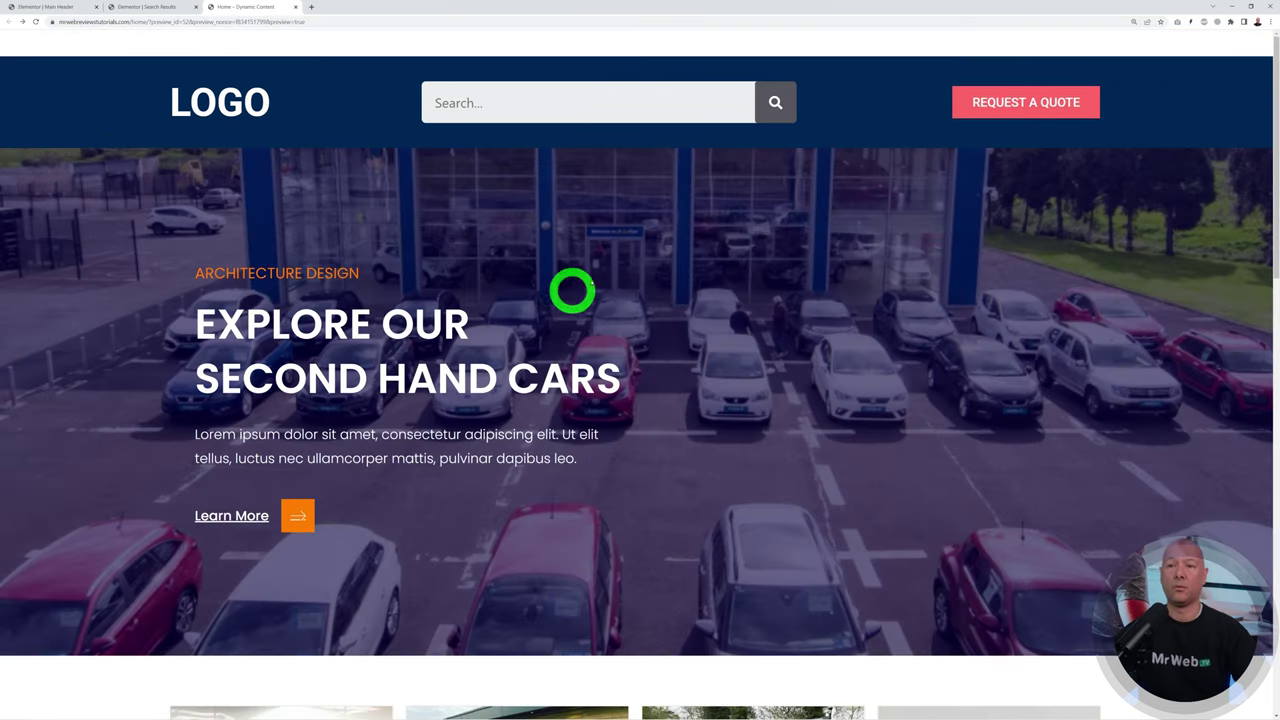
click(559, 104)
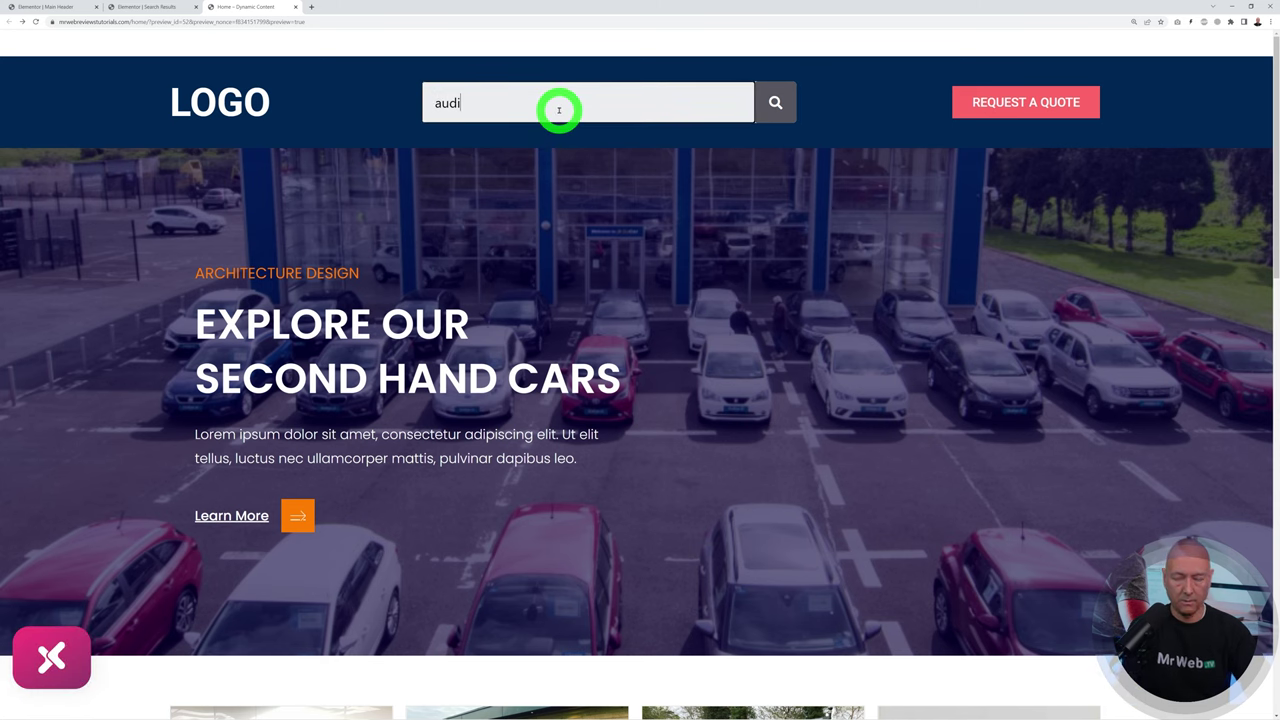
key(Return)
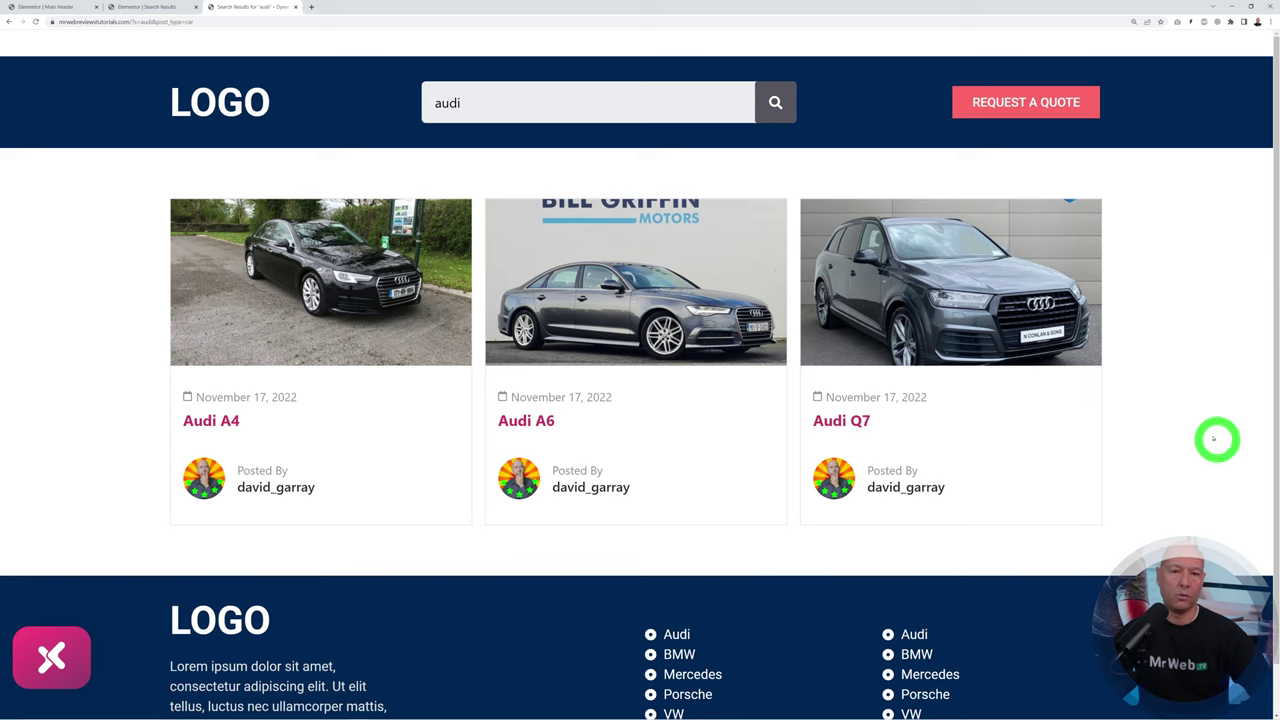
double_click(525, 114)
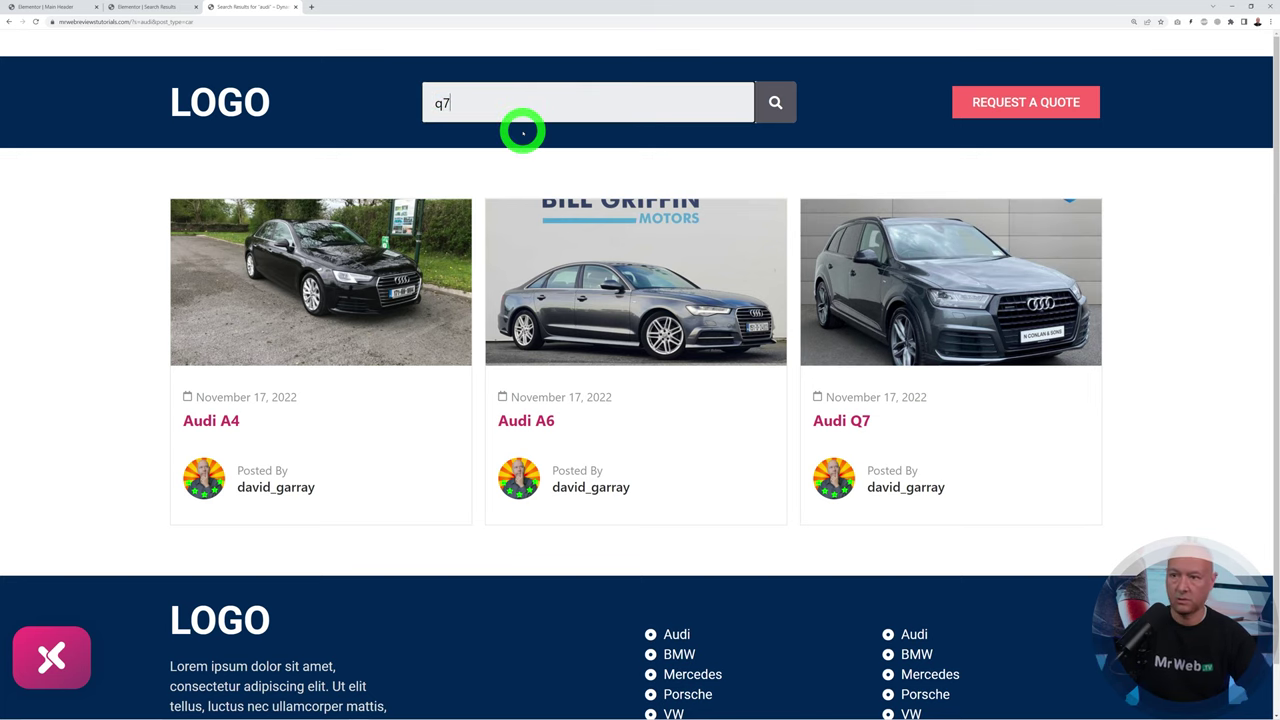
key(Return)
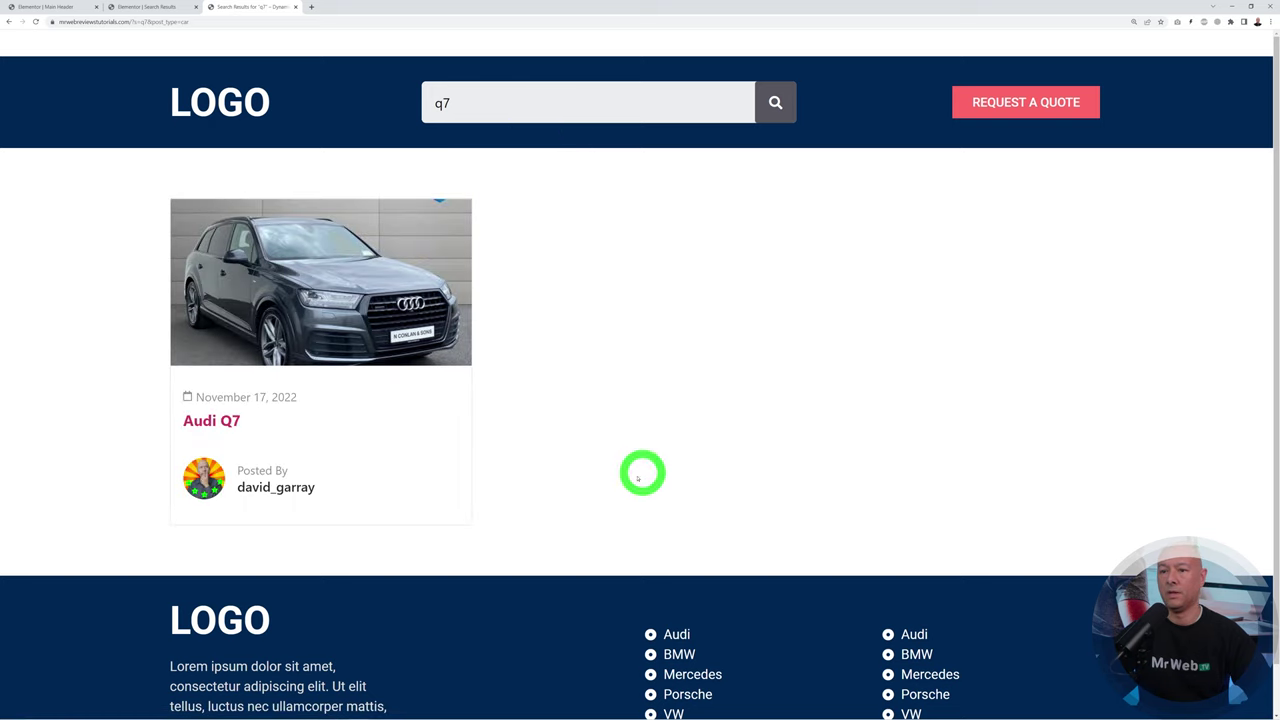
click(486, 100)
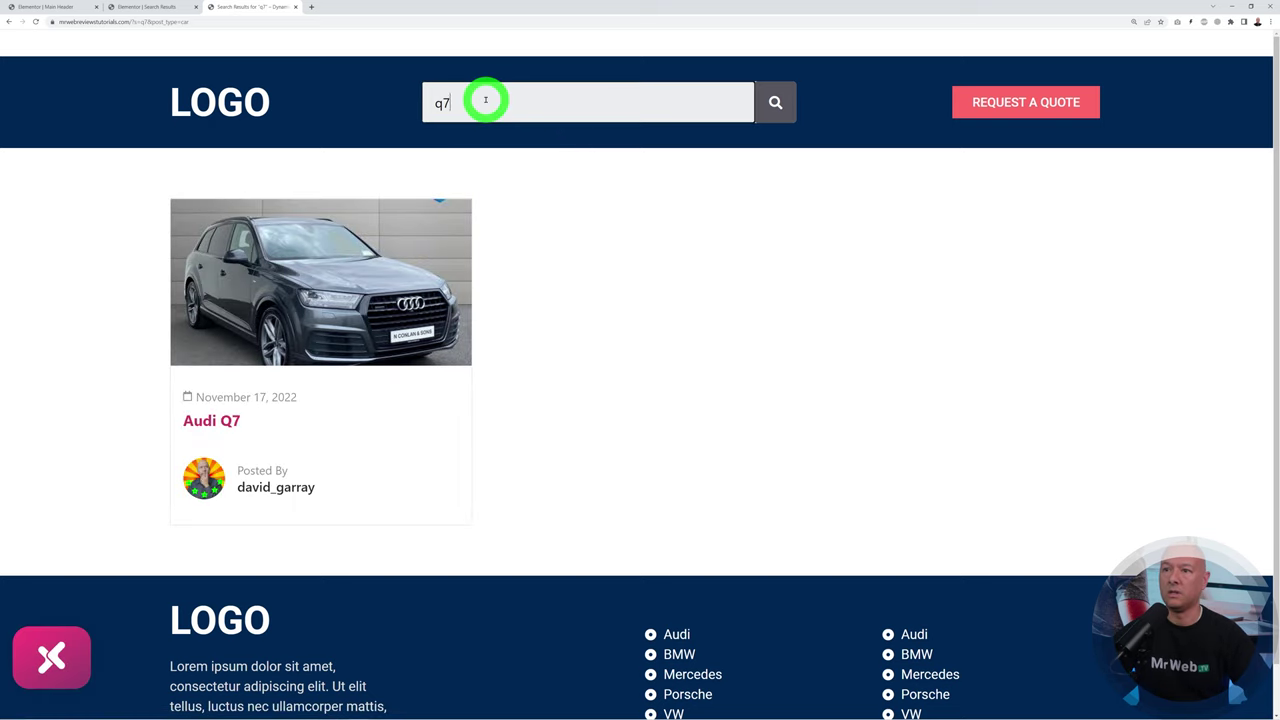
text(bmw)
key(Return)
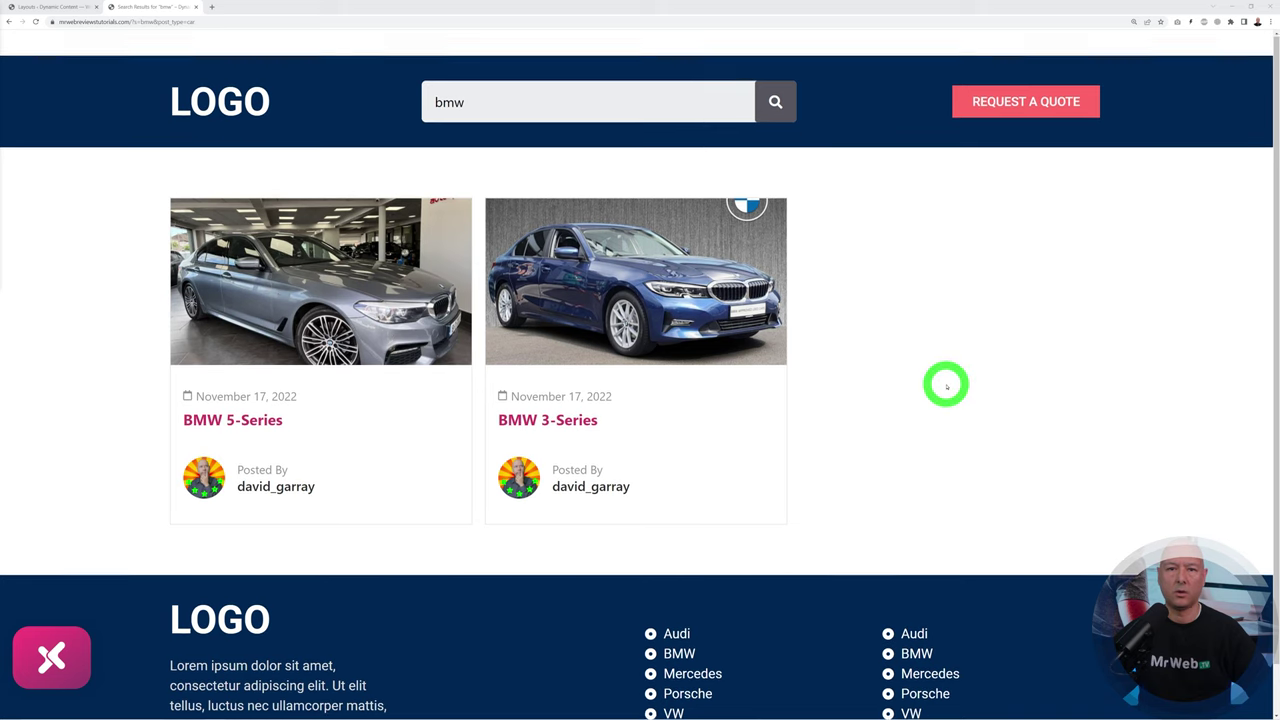
scroll(946, 386, down, 1)
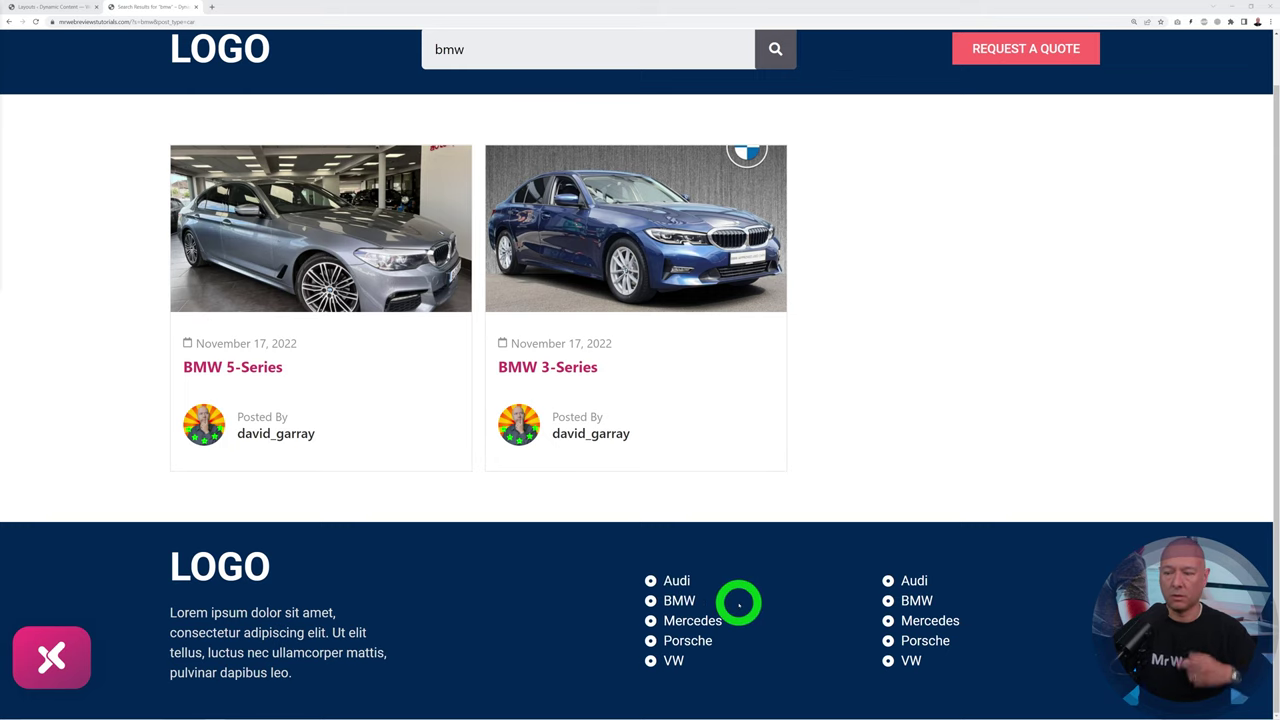
scroll(739, 603, up, 1)
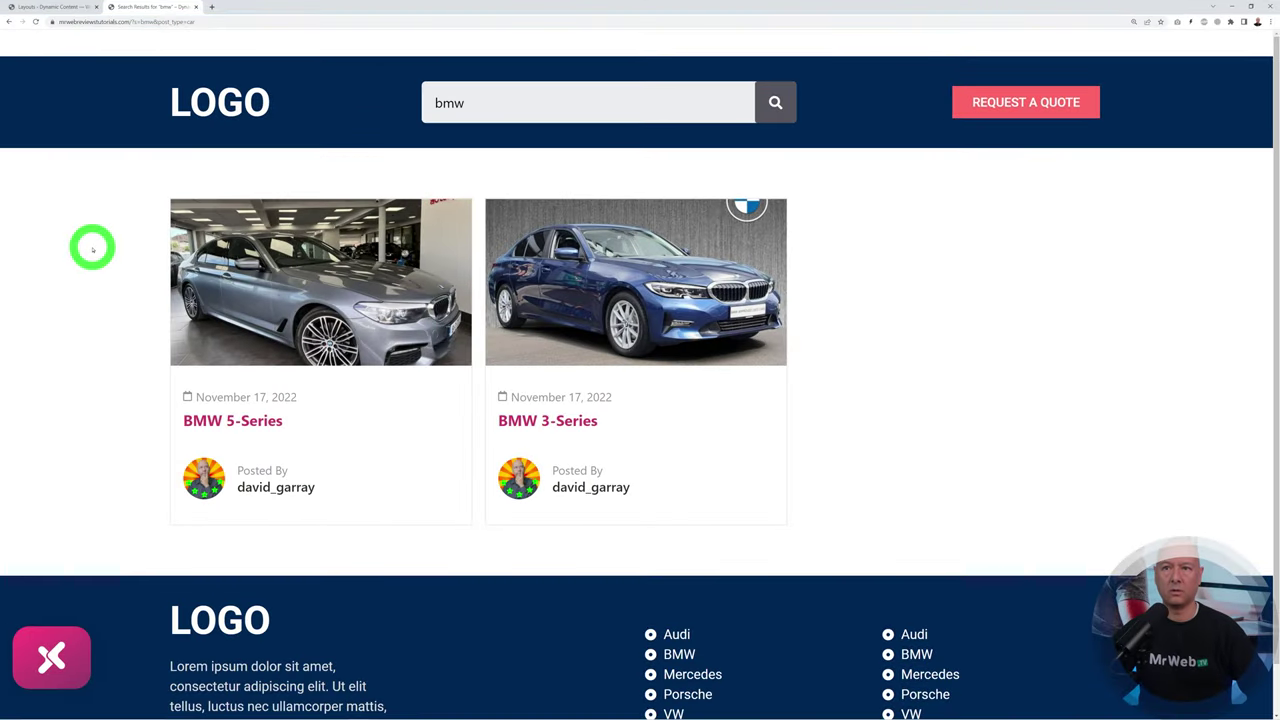
Step: Open the Footer Section layout from the Xpro Theme Builder in Elementor and open its first car brand icon list for editing
click(58, 7)
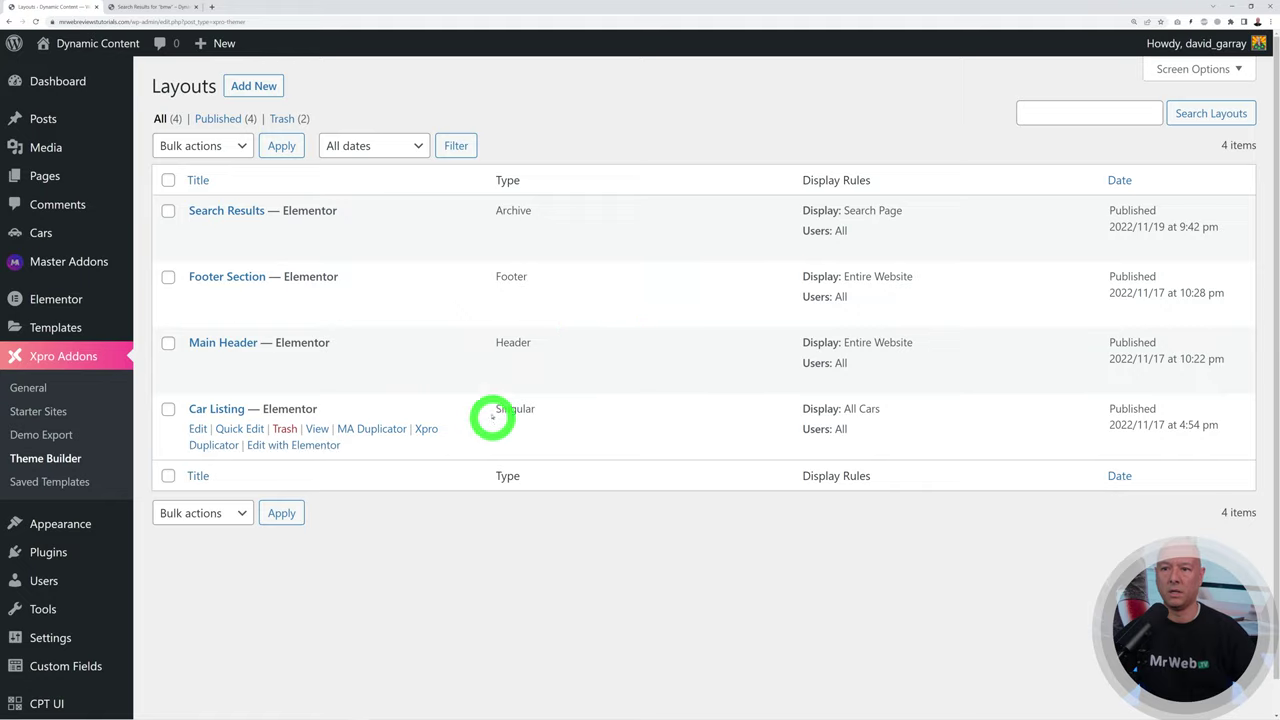
mouse_move(283, 294)
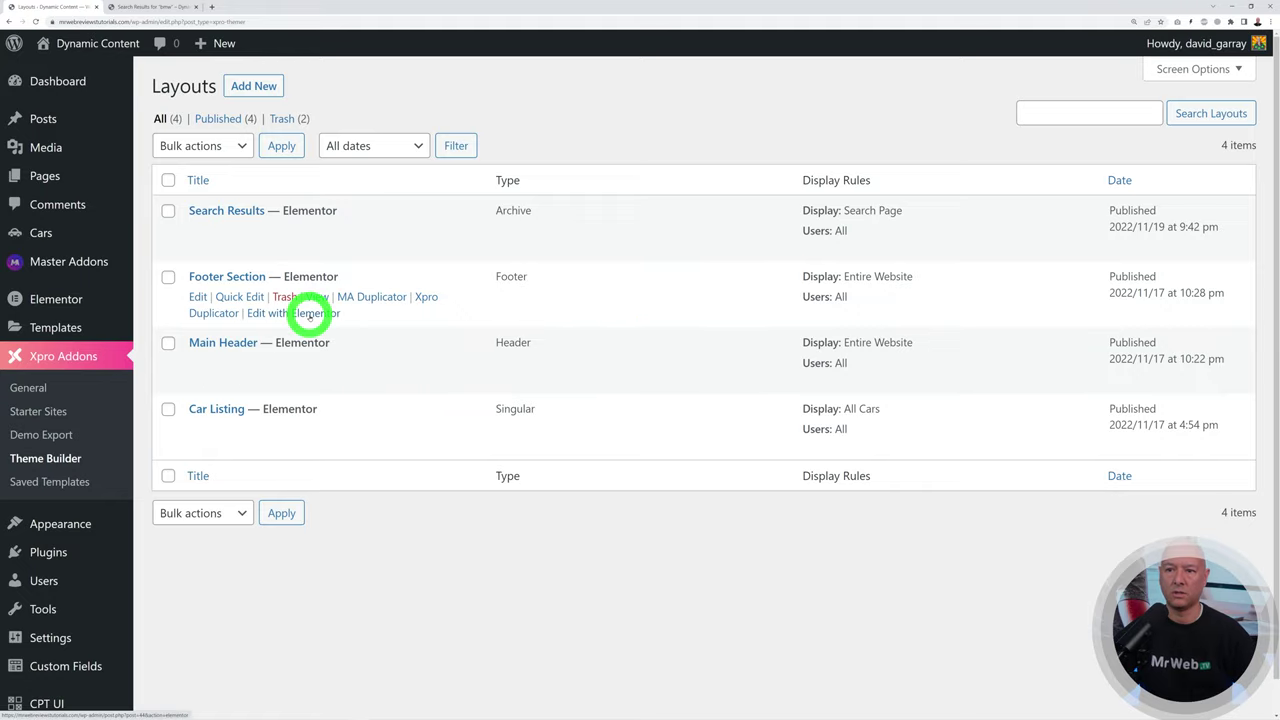
click(310, 314)
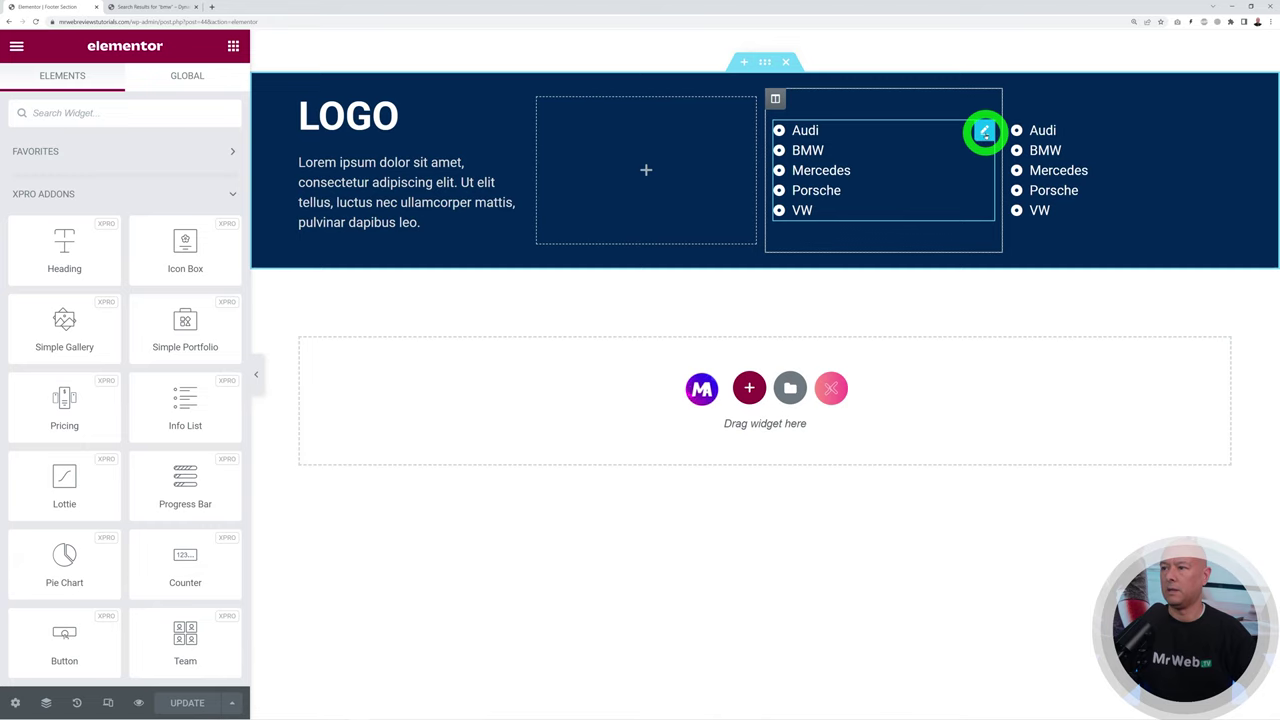
click(985, 130)
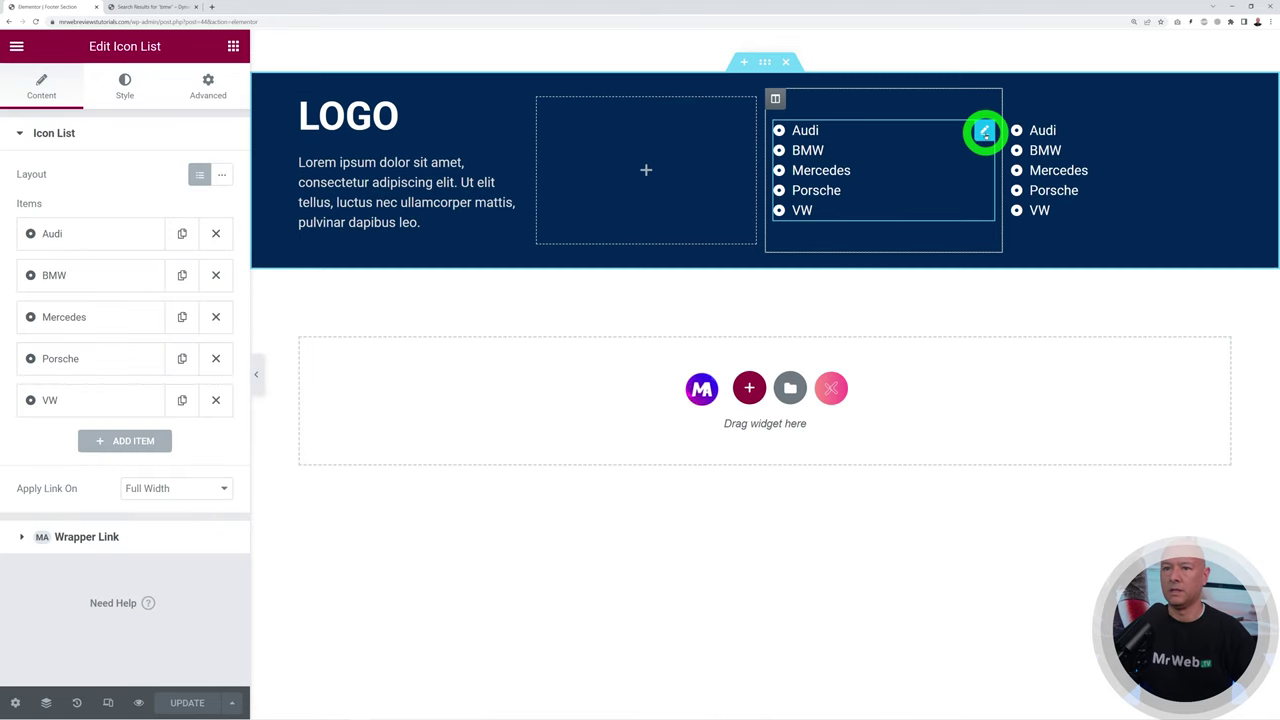
click(53, 235)
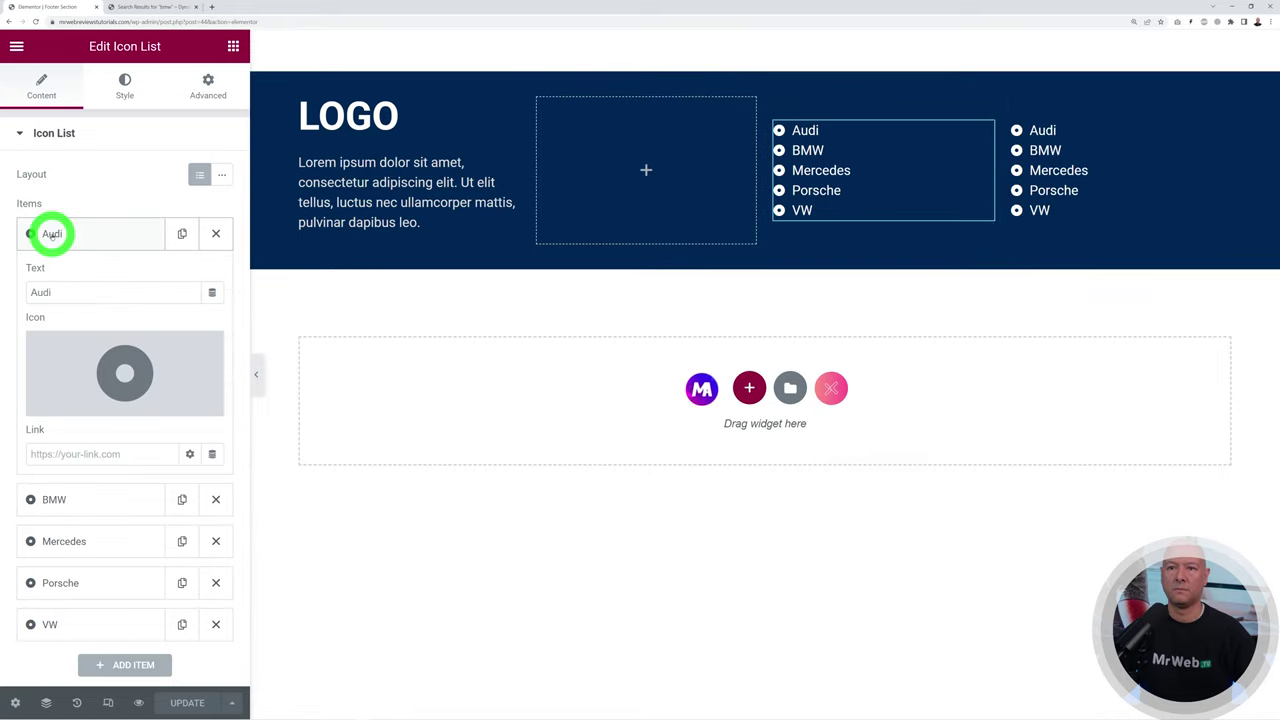
click(106, 454)
key(ctrl+v)
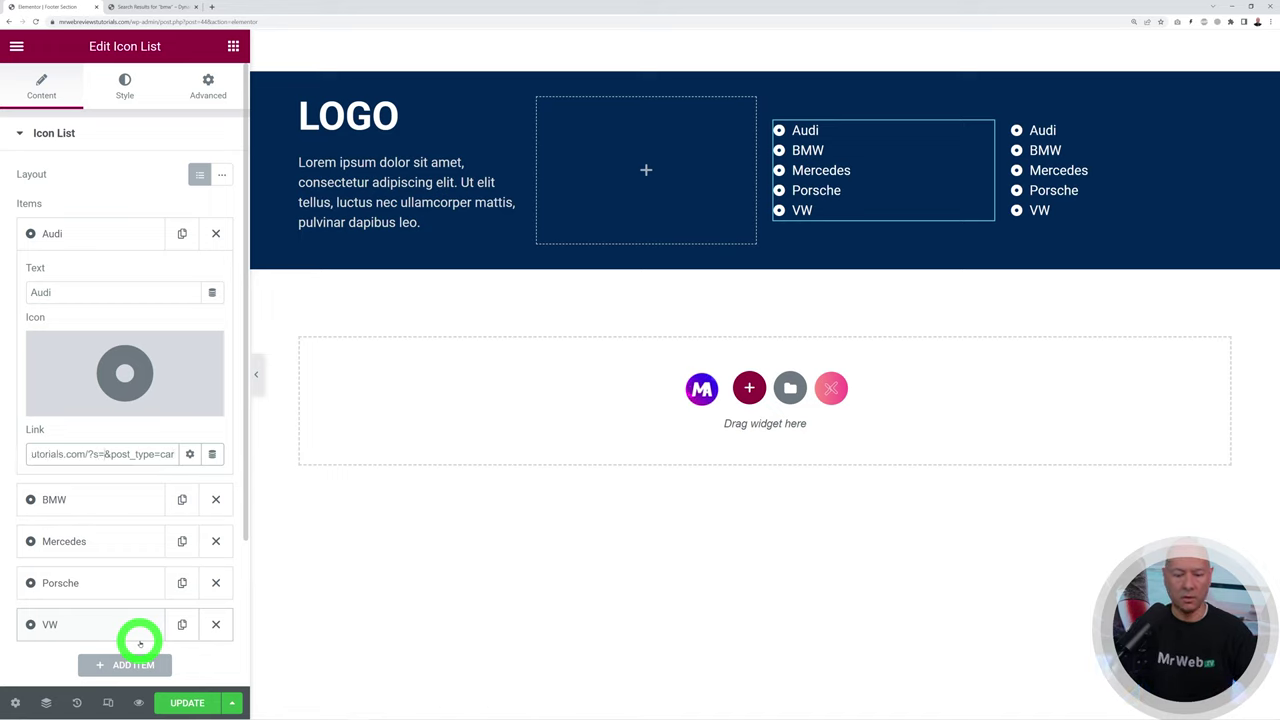
click(57, 234)
click(58, 275)
click(130, 495)
text(https://mrwebreviewstutorials.com/?s=bmw&post_type=car)
click(60, 275)
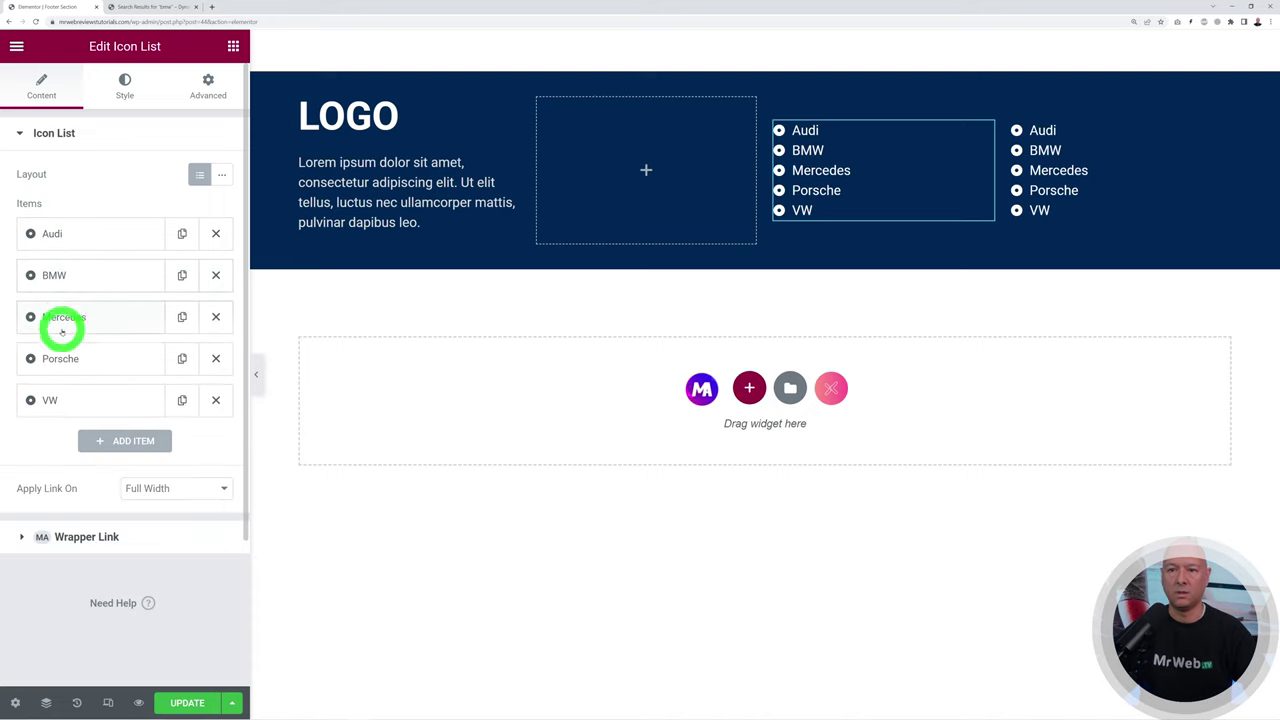
Step: Link the Mercedes, Porsche and VW items to the same car search address with s=mercedes, s=porsche and s=vw, and update the footer
click(64, 319)
click(123, 531)
text(https://mrwebreviewstutorials.com/?s=bmw&post_type=car)
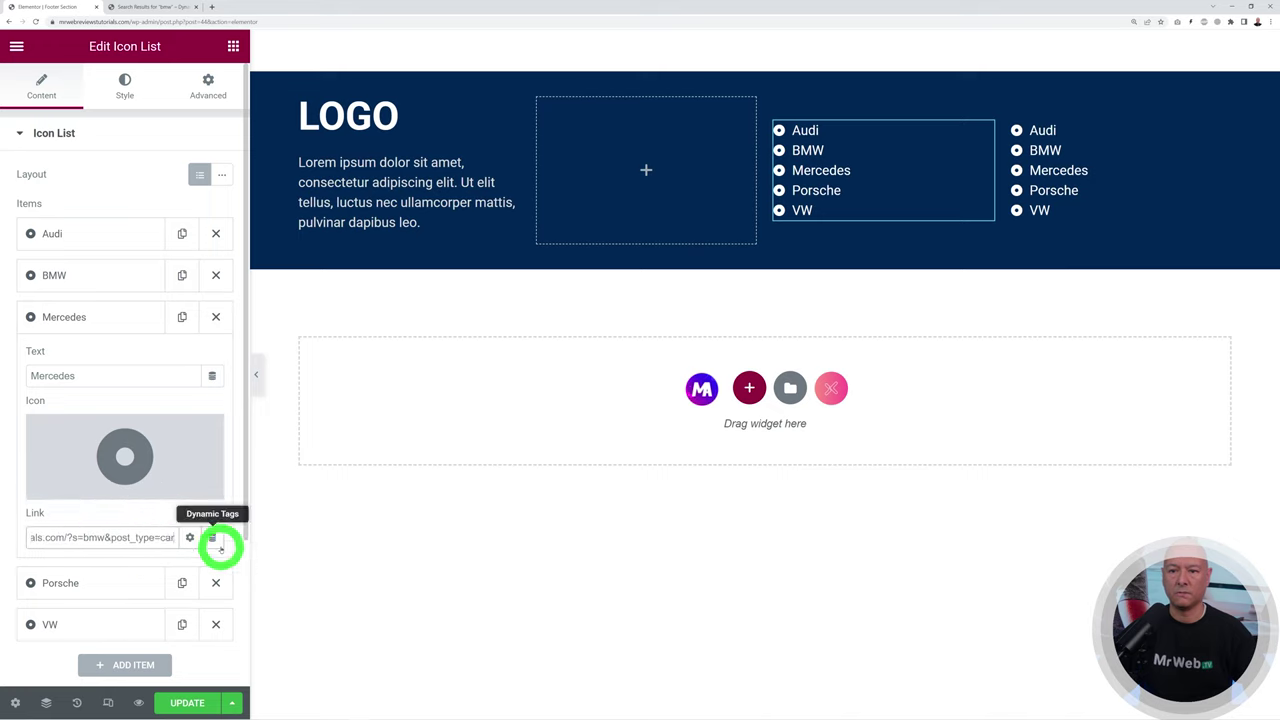
click(100, 583)
click(121, 514)
click(100, 518)
text(https://mrwebreviewstutorials.com/?s=vw&post_type=car)
click(187, 702)
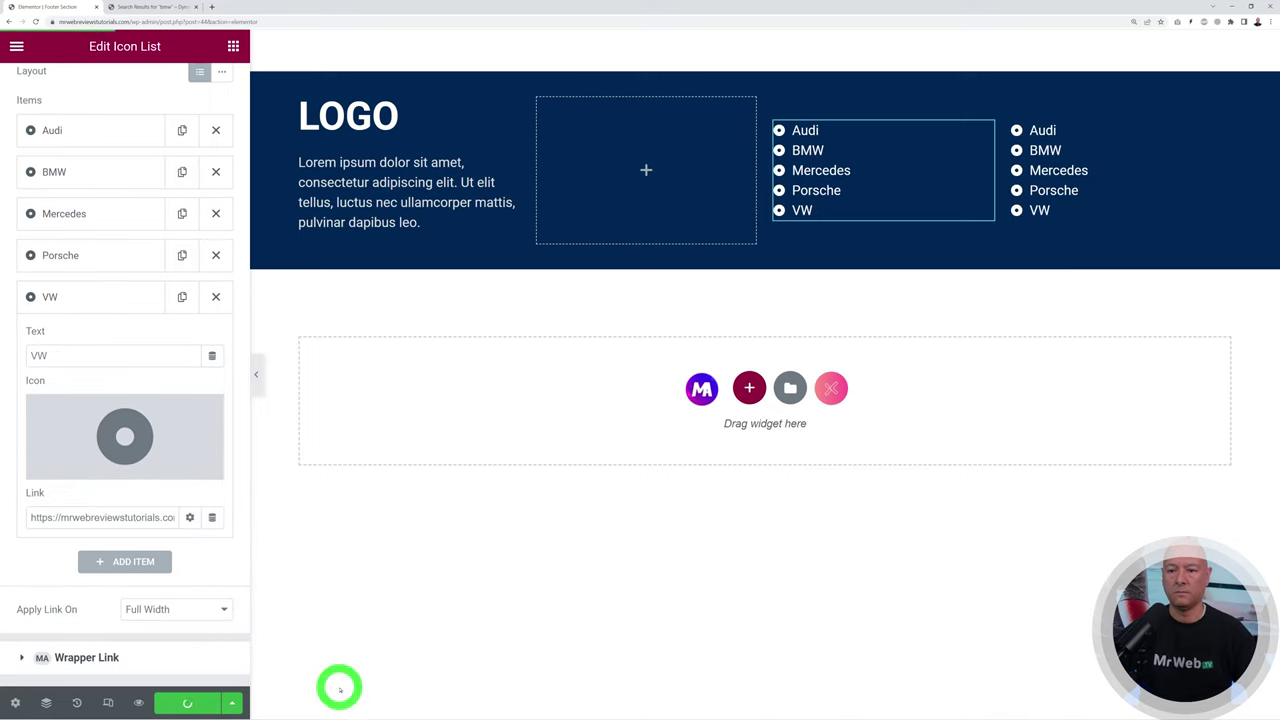
Step: Reload the search results page and test the footer's Mercedes, Porsche and Audi links
click(160, 7)
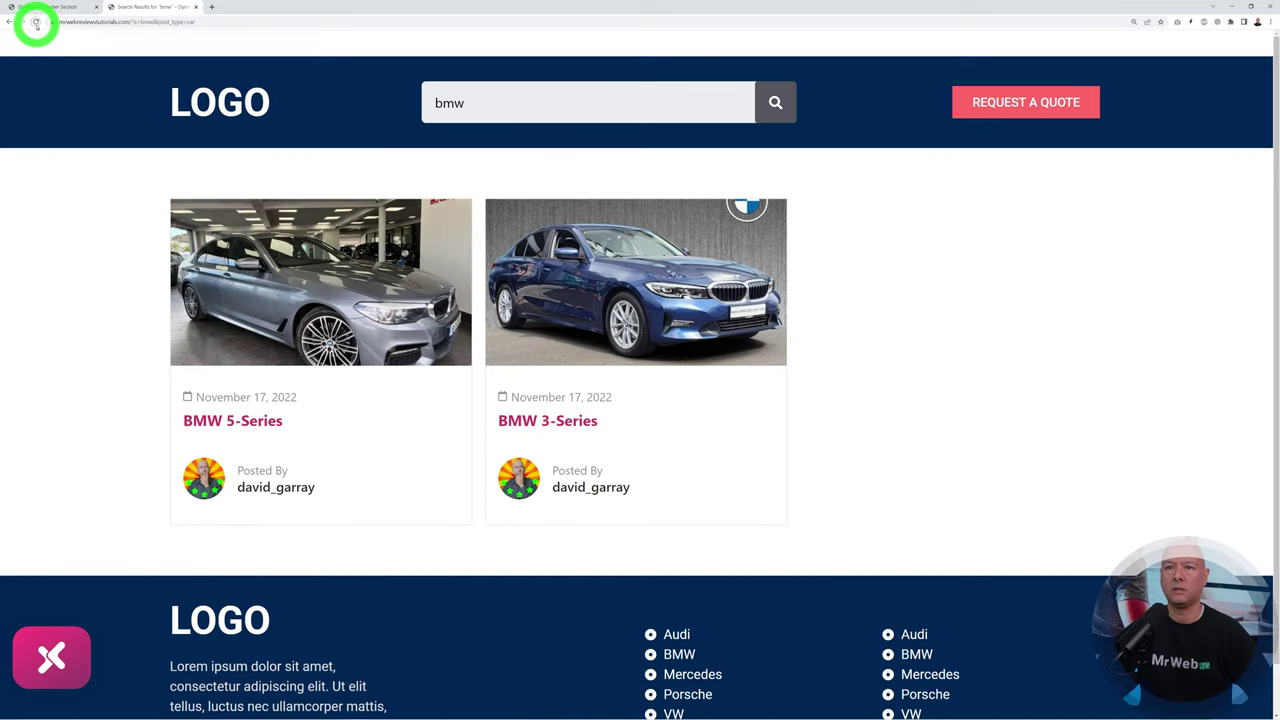
click(36, 22)
scroll(893, 382, down, 1)
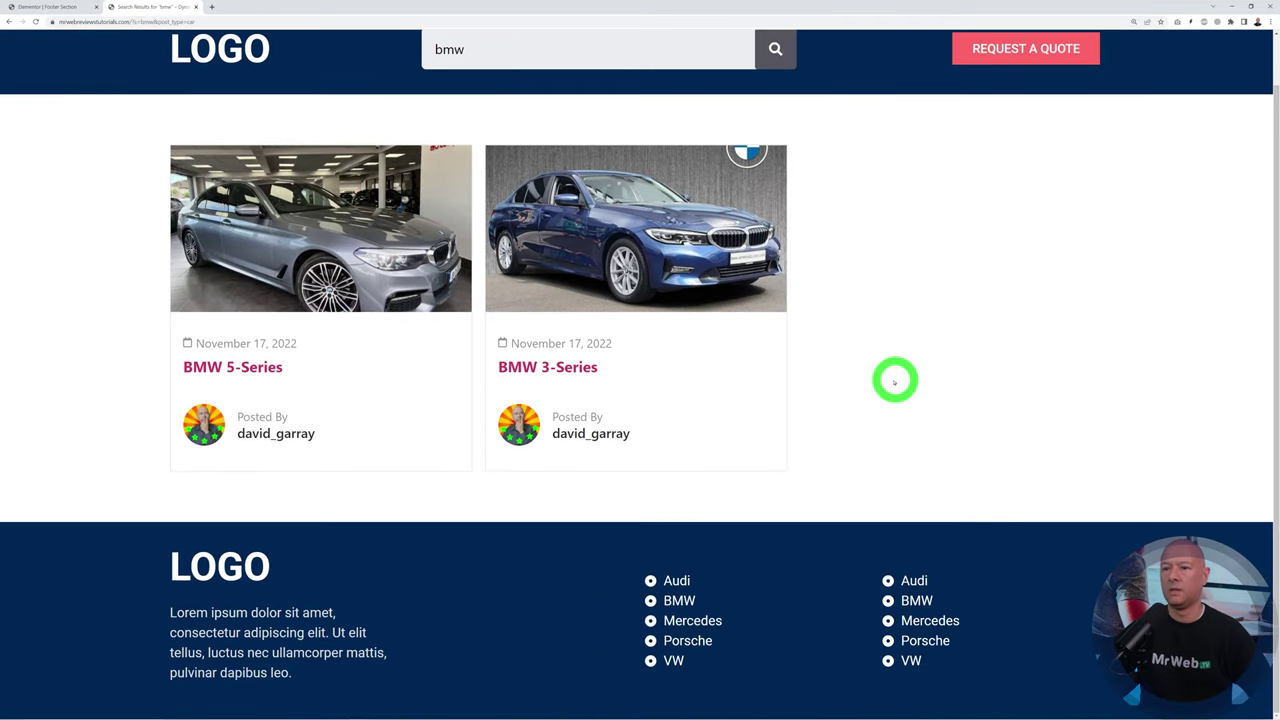
click(716, 621)
scroll(806, 610, down, 1)
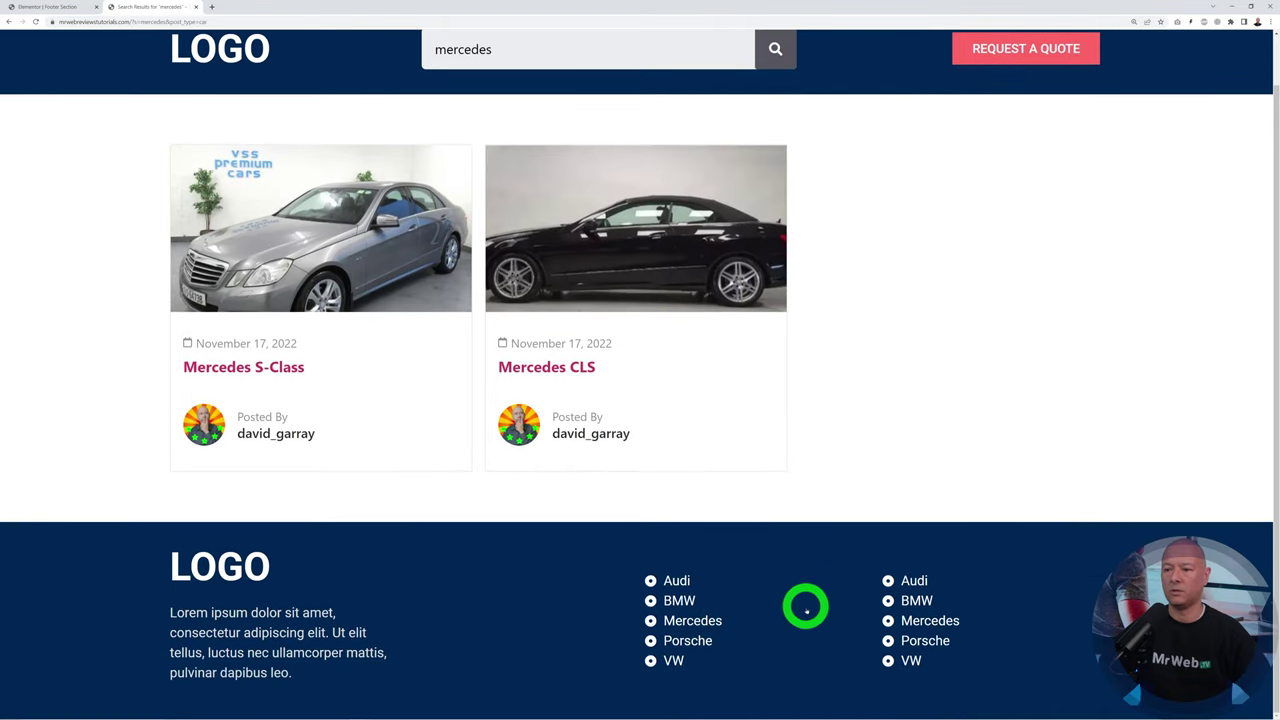
click(700, 640)
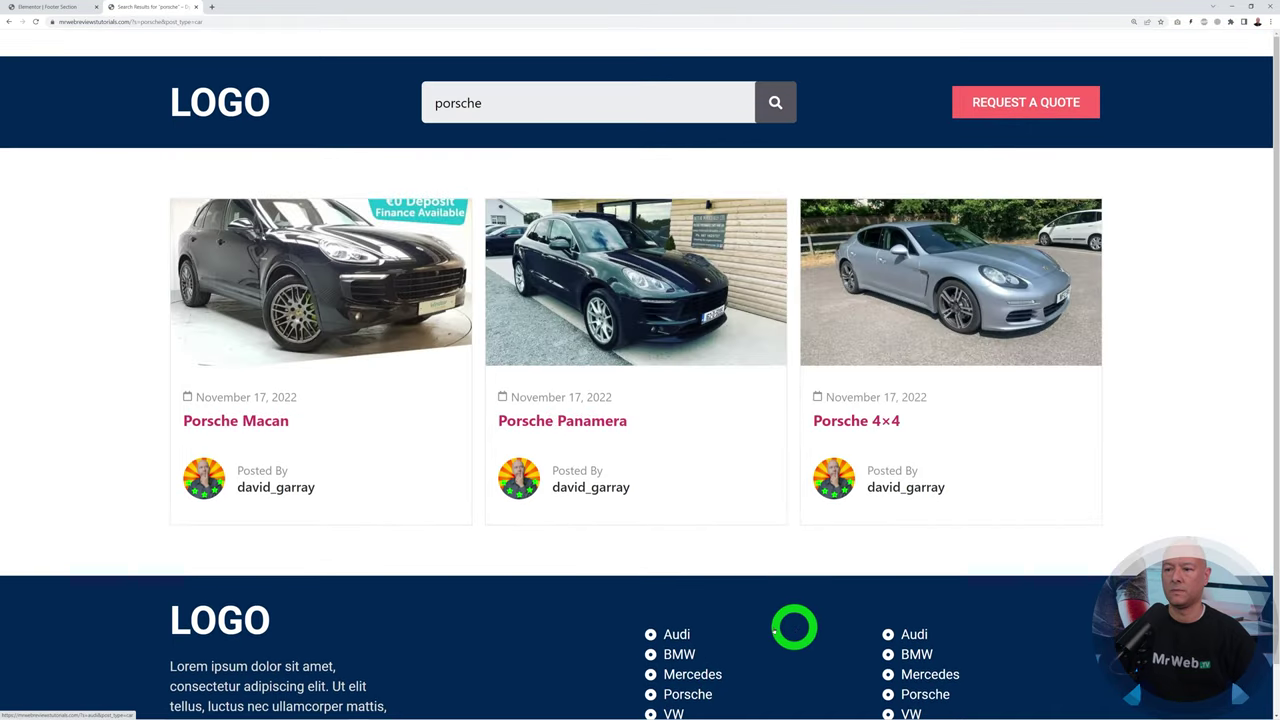
click(678, 634)
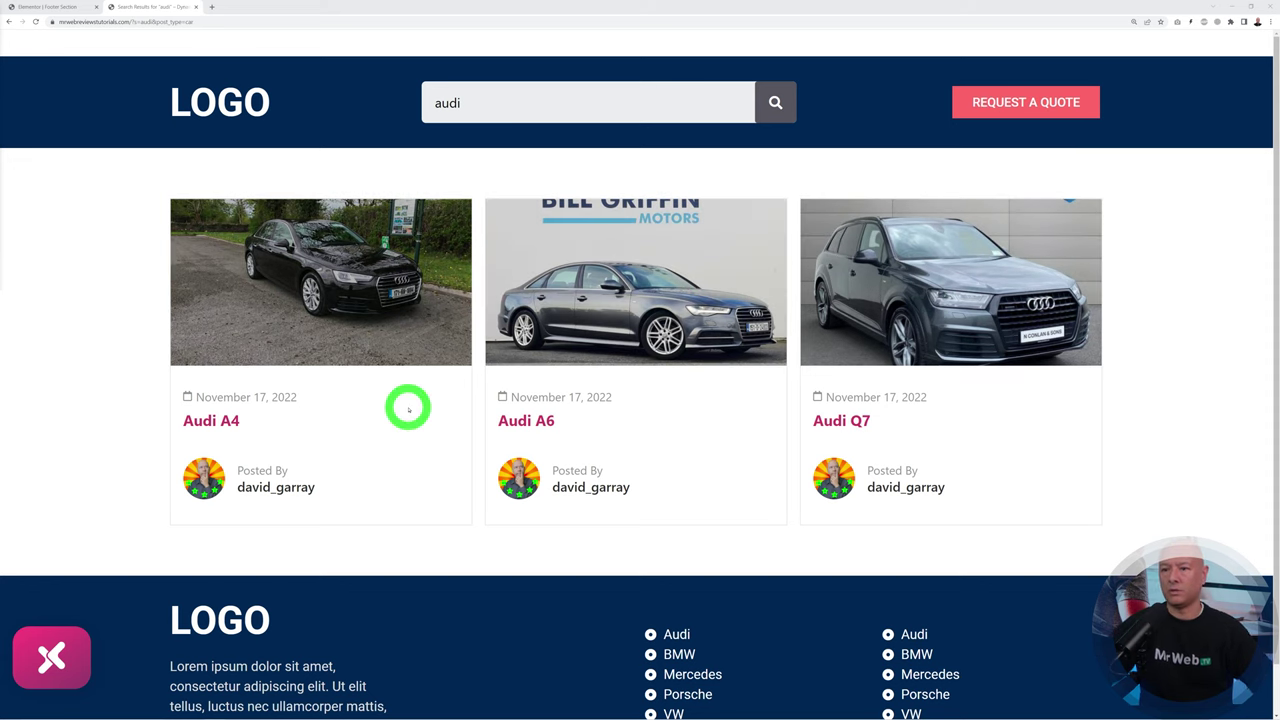
Step: Search the new plugins for "wp users", install and activate WP User Frontend, and skip its setup wizard
click(50, 7)
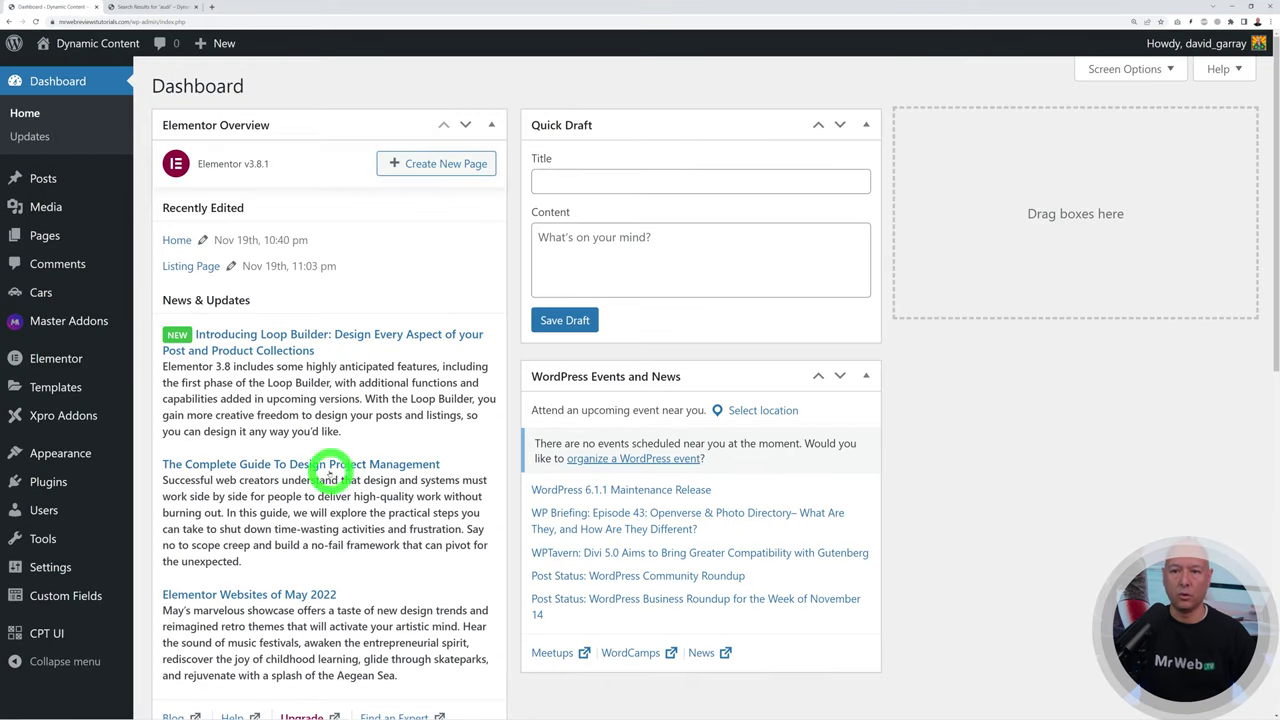
mouse_move(60, 481)
click(173, 508)
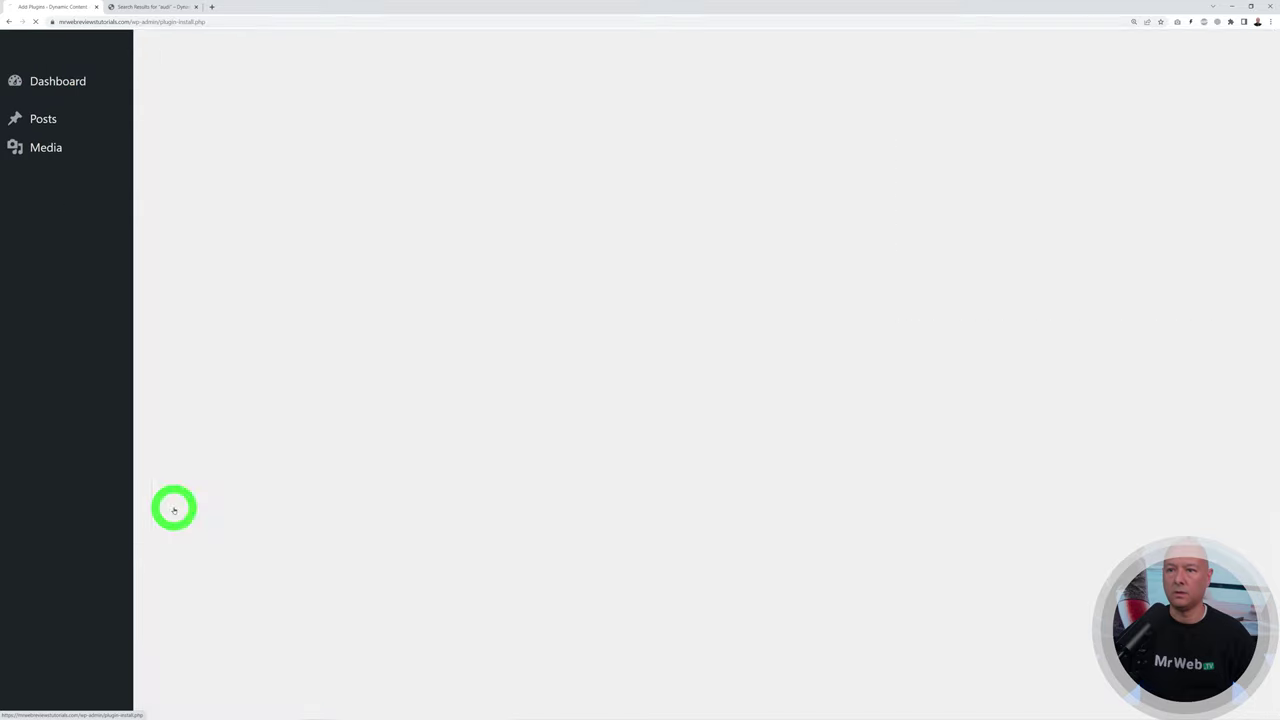
click(1050, 140)
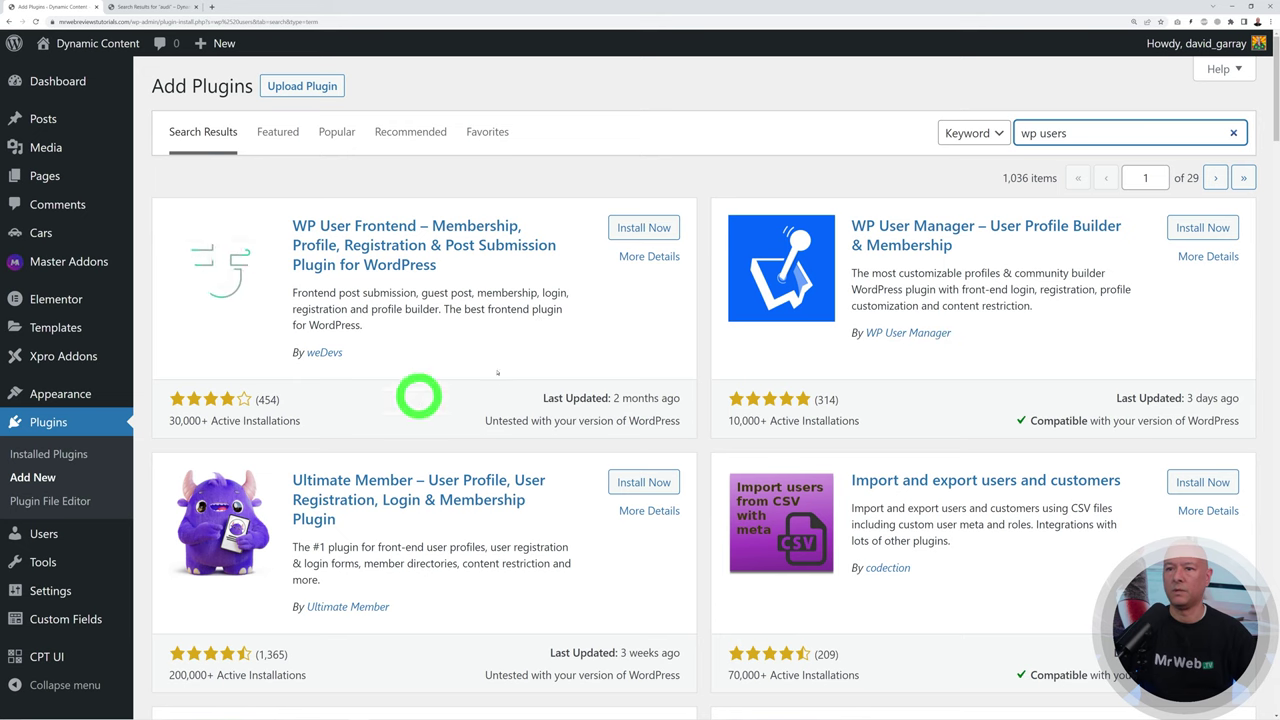
click(628, 222)
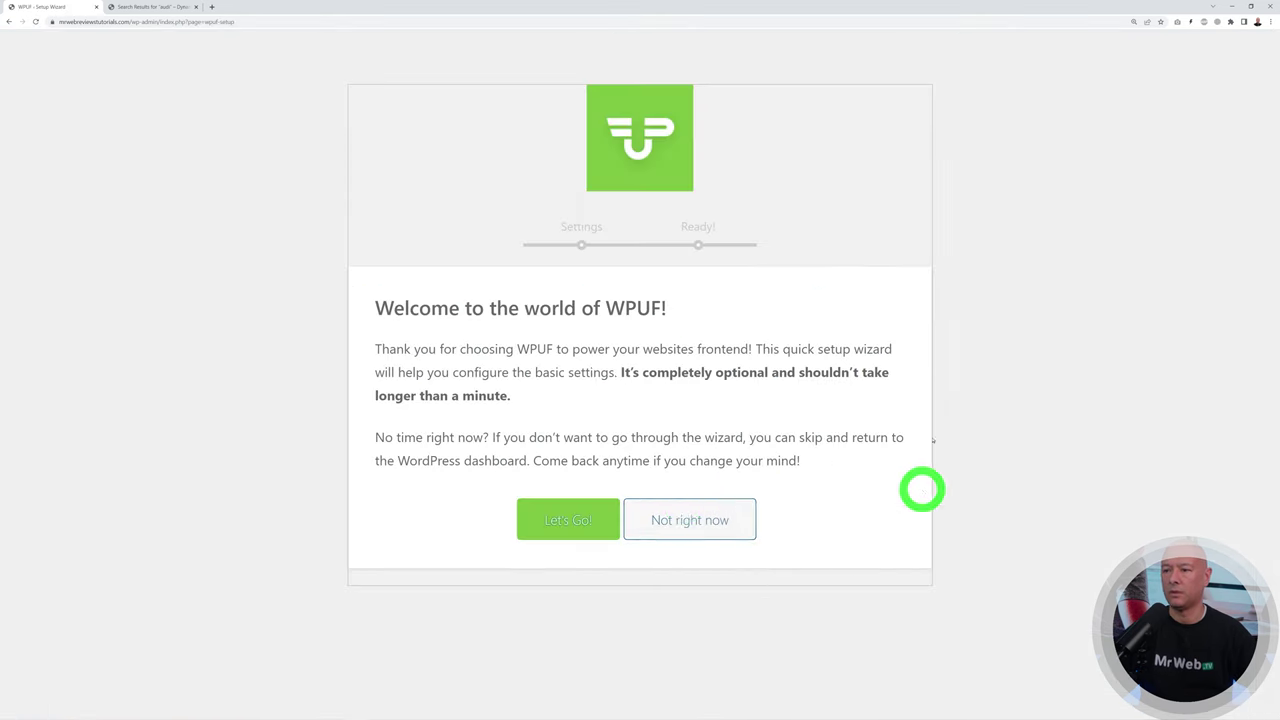
click(680, 518)
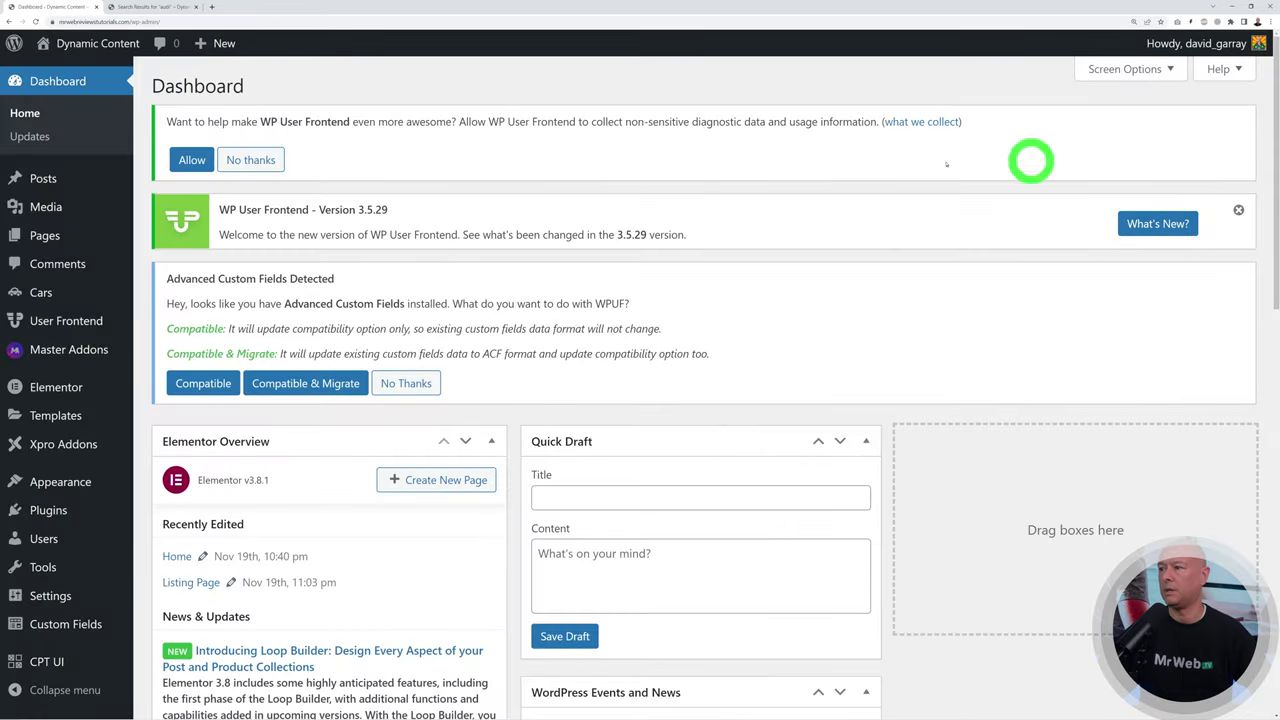
Step: Decline WP User Frontend's diagnostic data collection, dismiss its version notice and decline the Advanced Custom Fields compatibility options
click(250, 160)
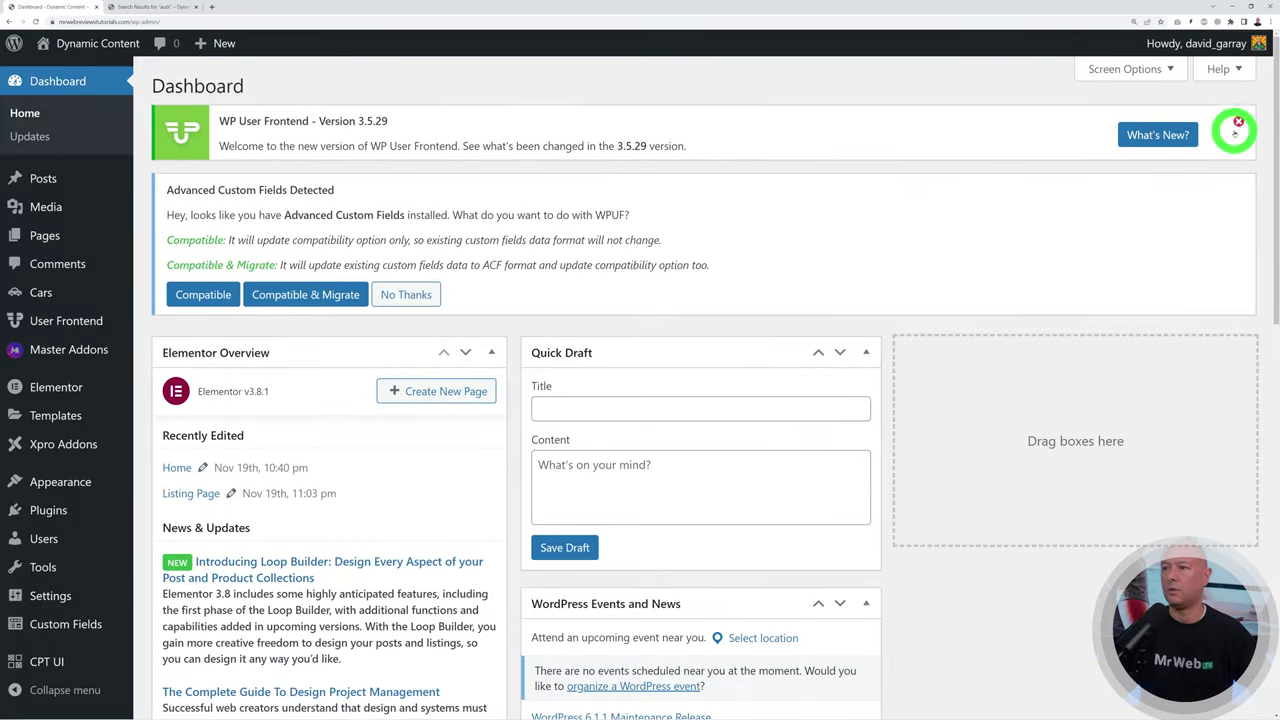
click(1234, 126)
click(434, 220)
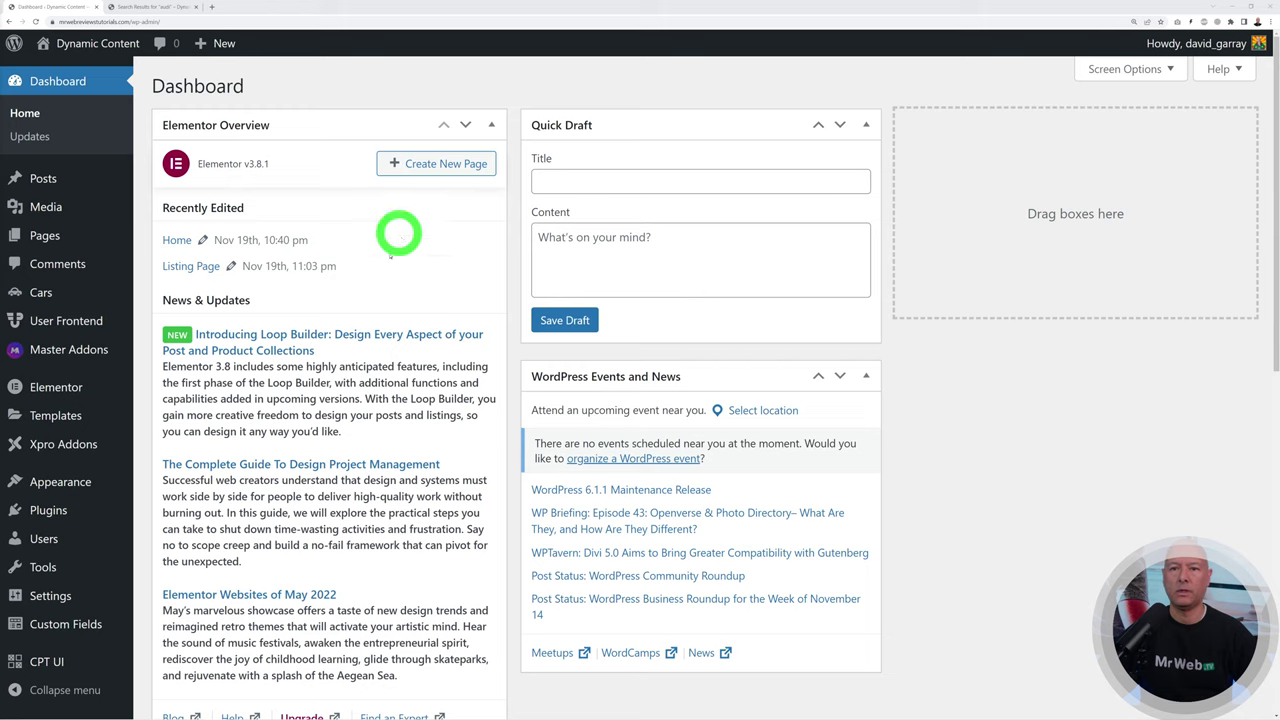
Step: Create a new WP User Frontend post form from the Blank Form template
click(68, 322)
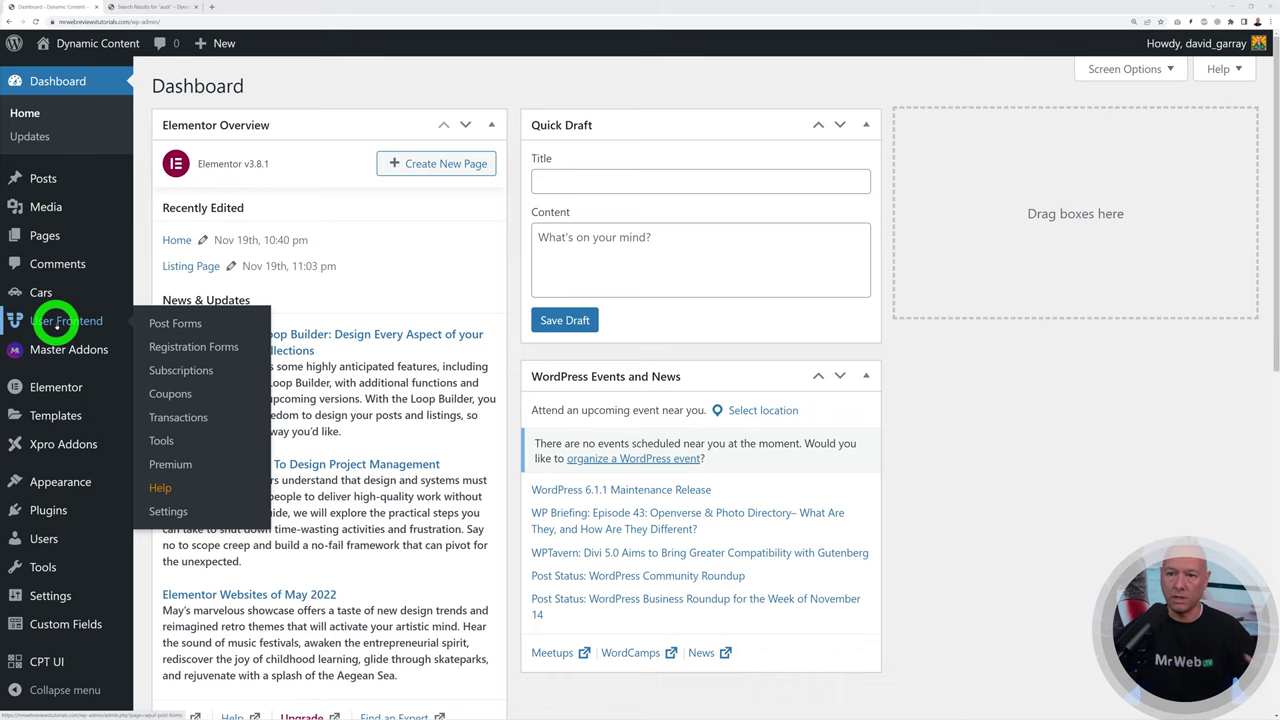
click(190, 330)
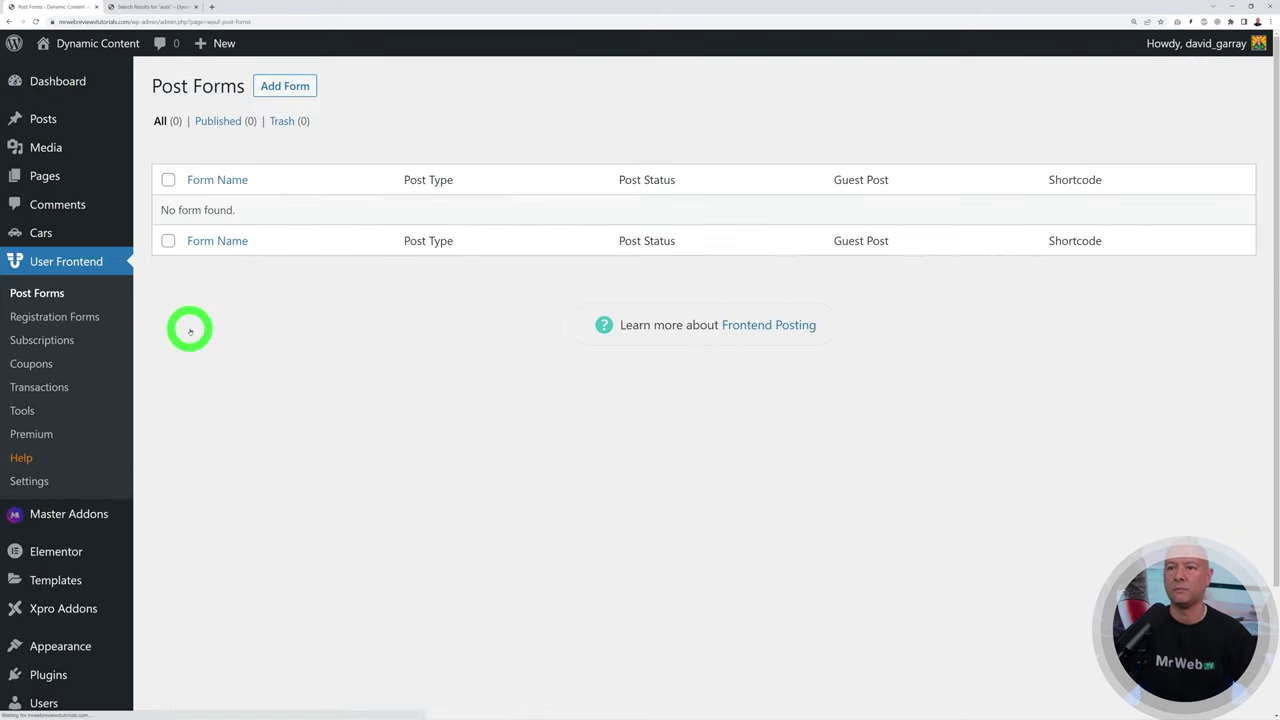
click(284, 87)
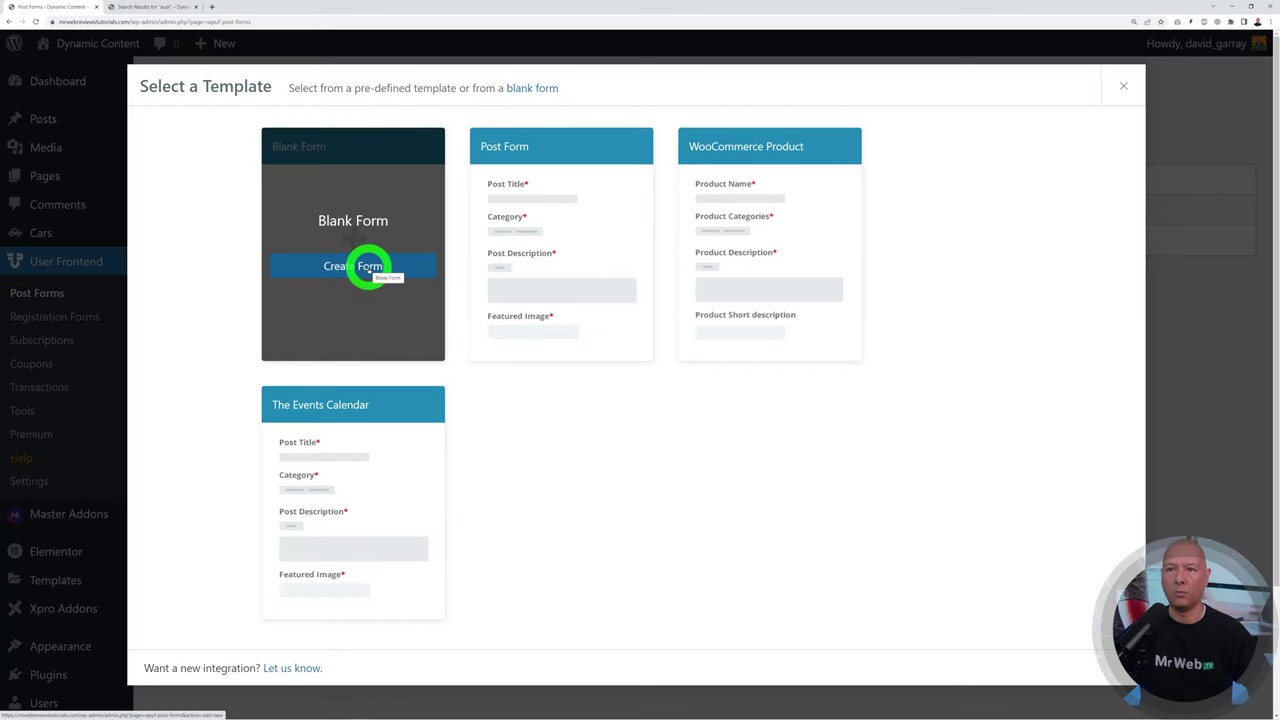
click(367, 267)
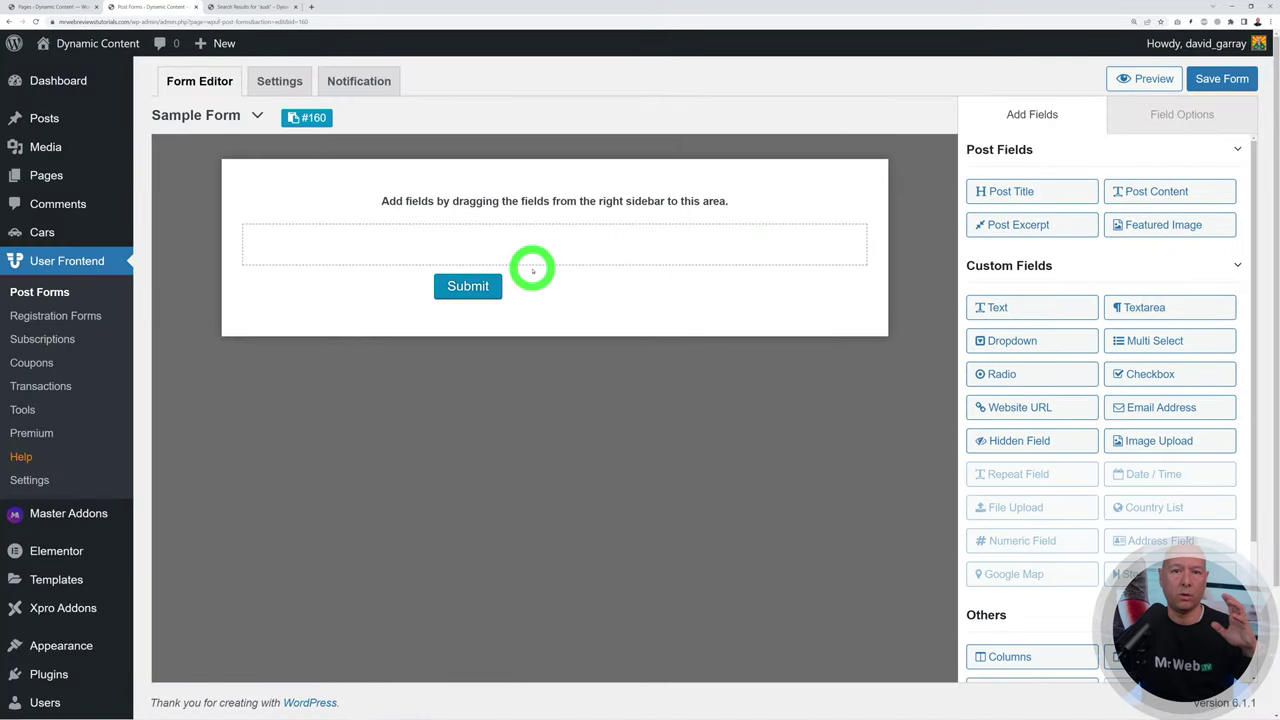
Step: Check the Audi A4 listing for reference and add Post Title and Featured Image fields to the form
click(248, 7)
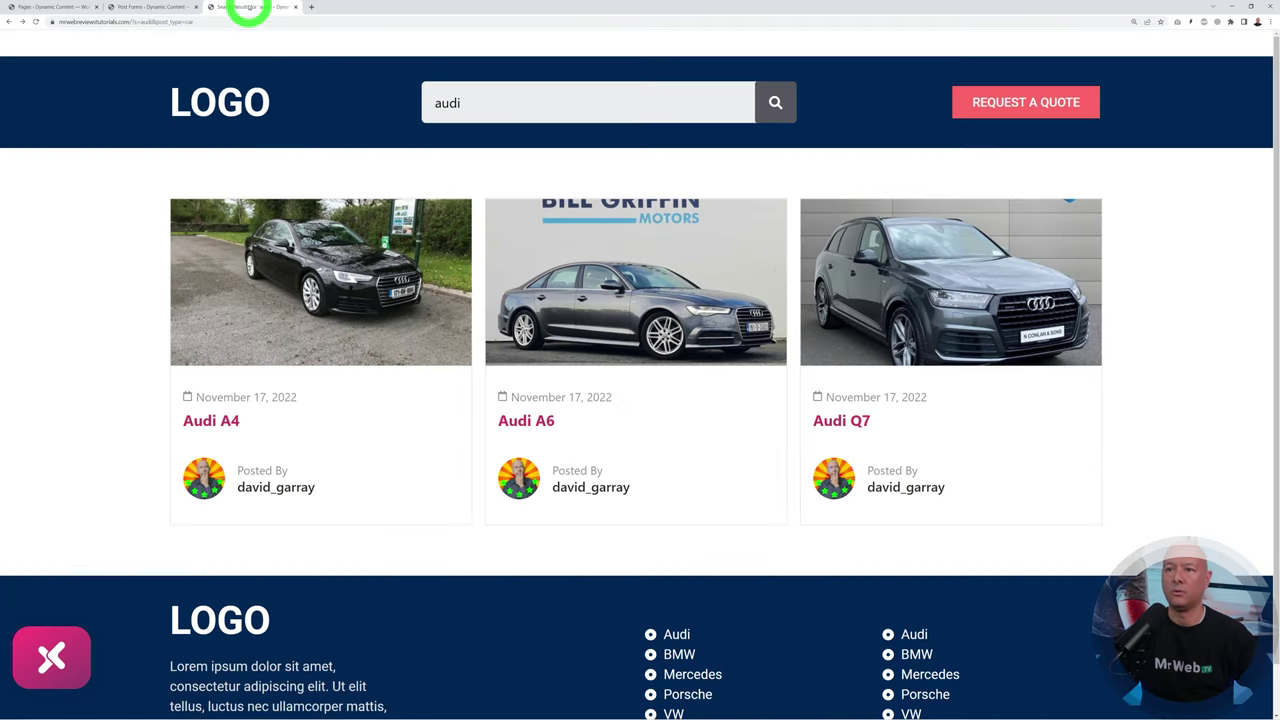
click(234, 419)
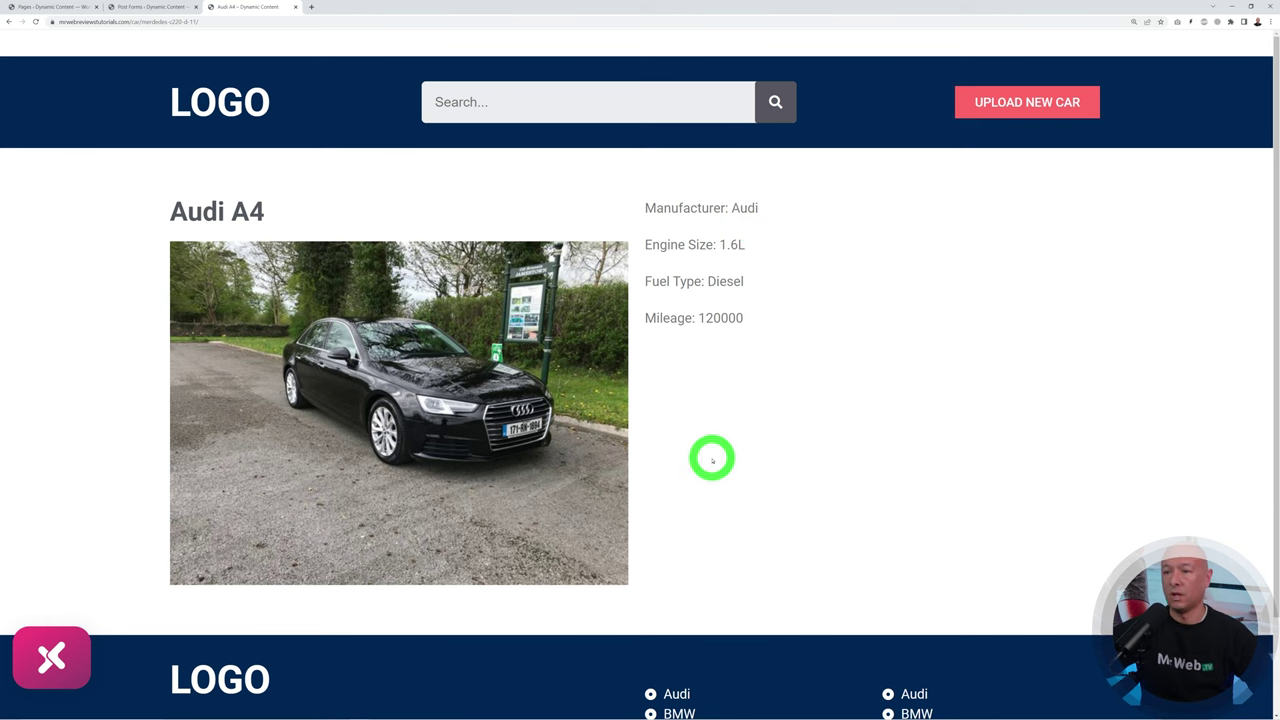
click(155, 8)
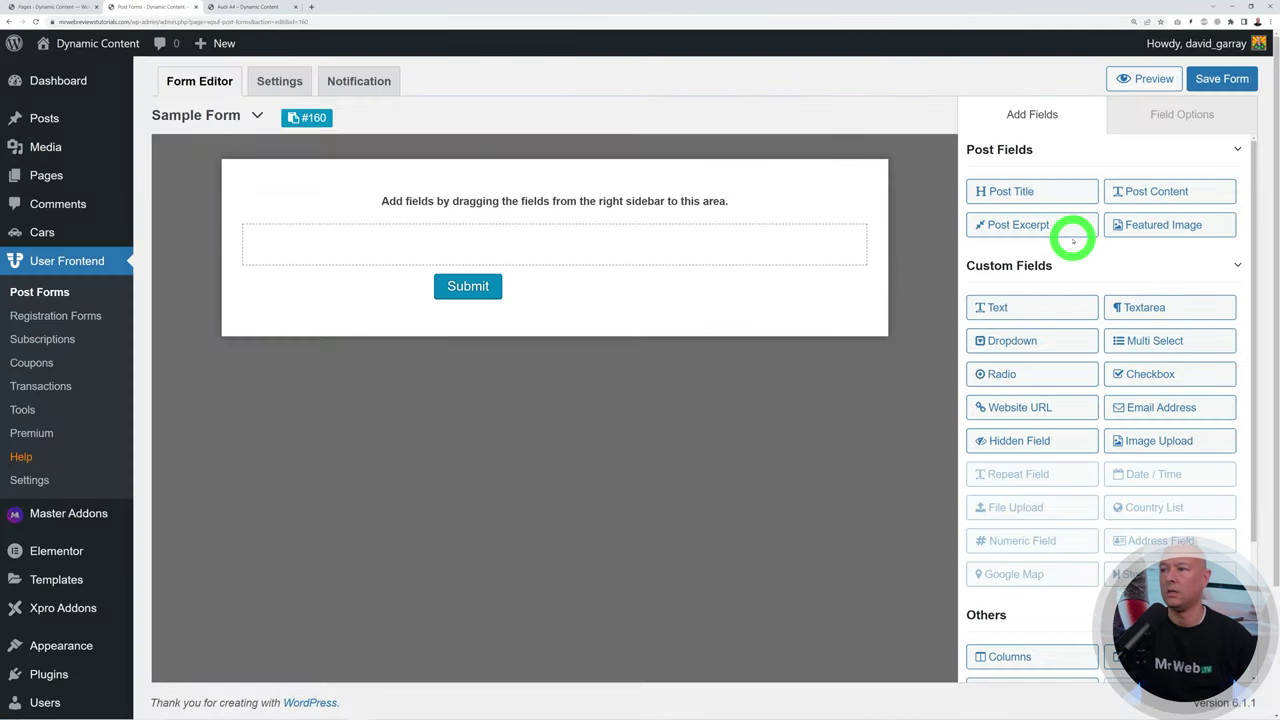
drag(1060, 191, 527, 256)
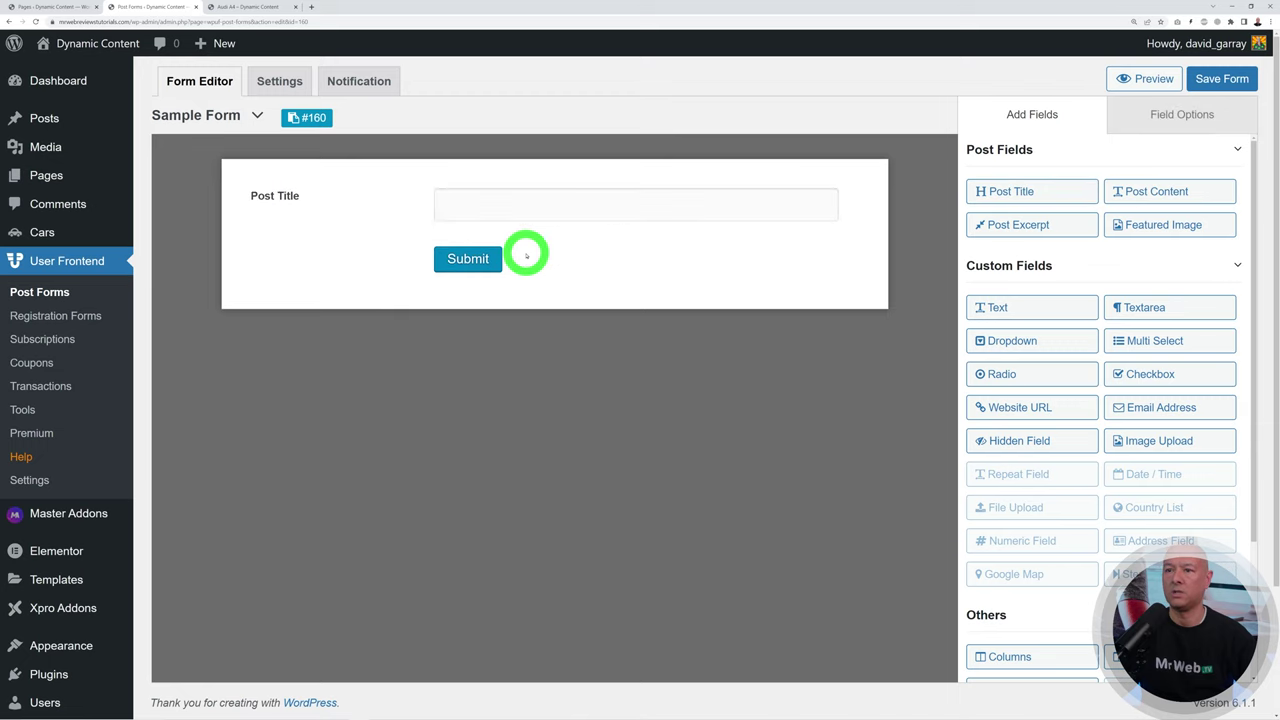
drag(1140, 226, 572, 232)
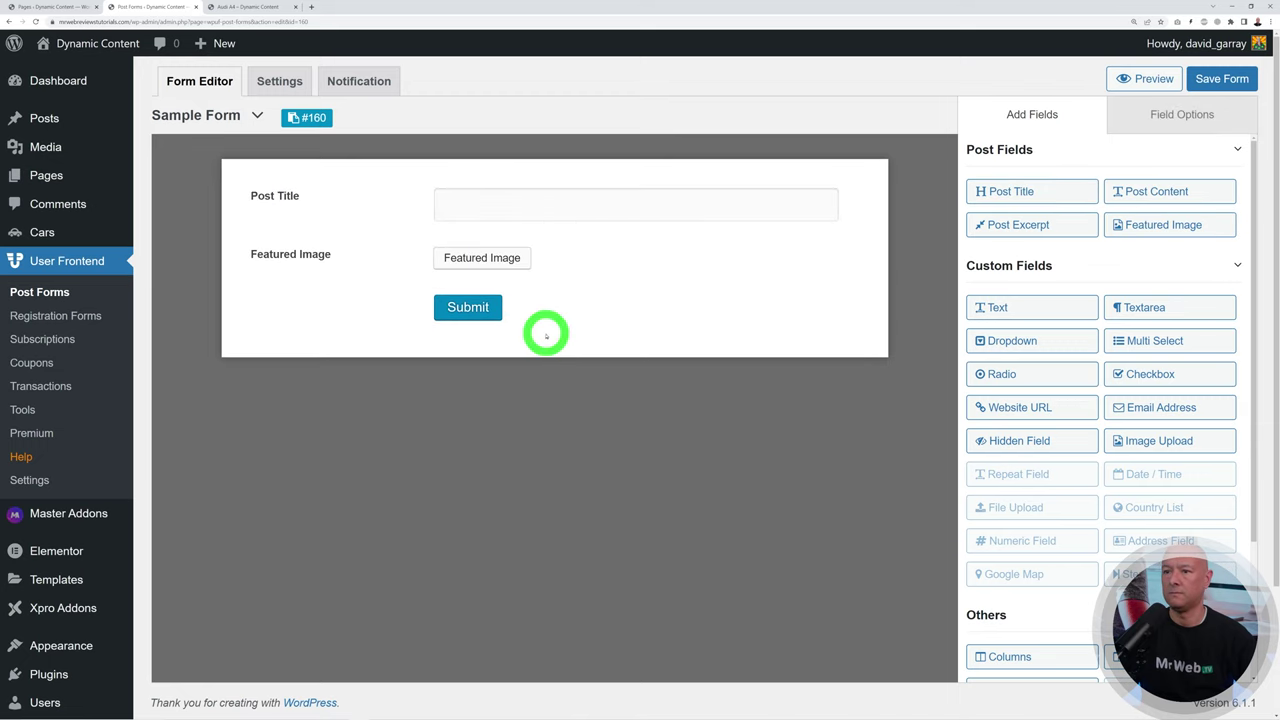
Step: Check the details on the Audi A4 listing and add a Dropdown field below Featured Image
click(267, 7)
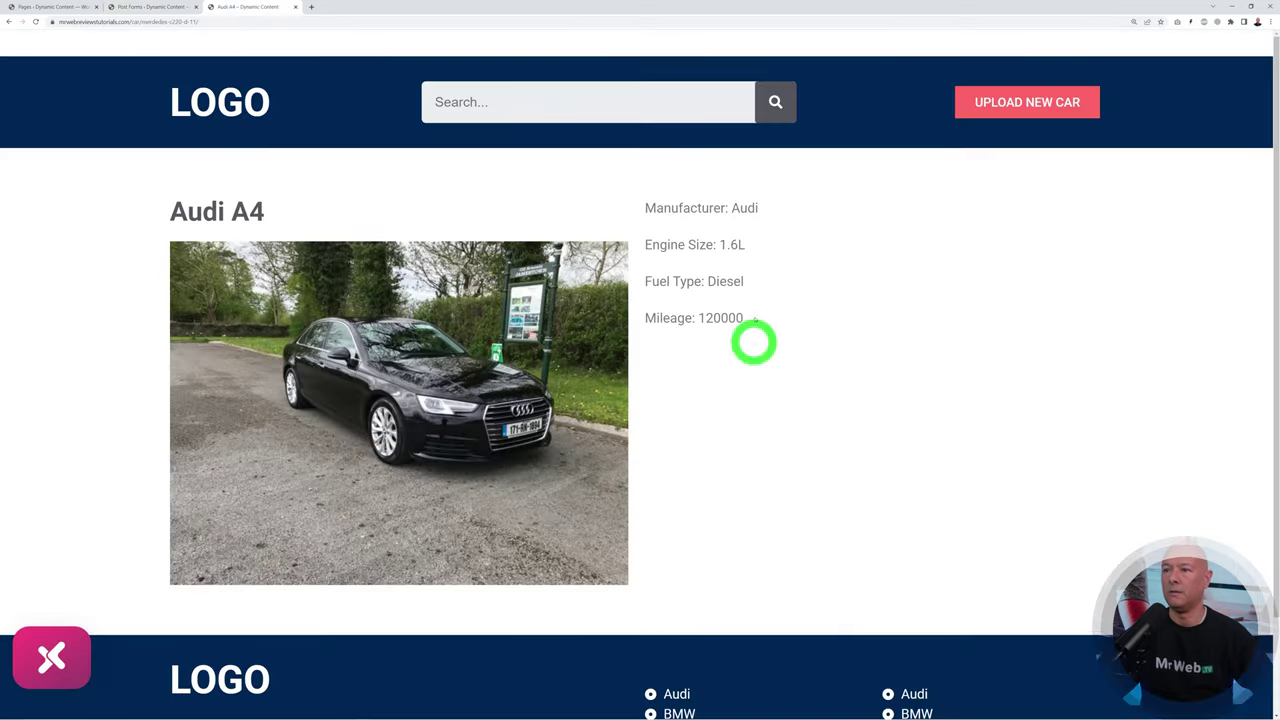
click(172, 7)
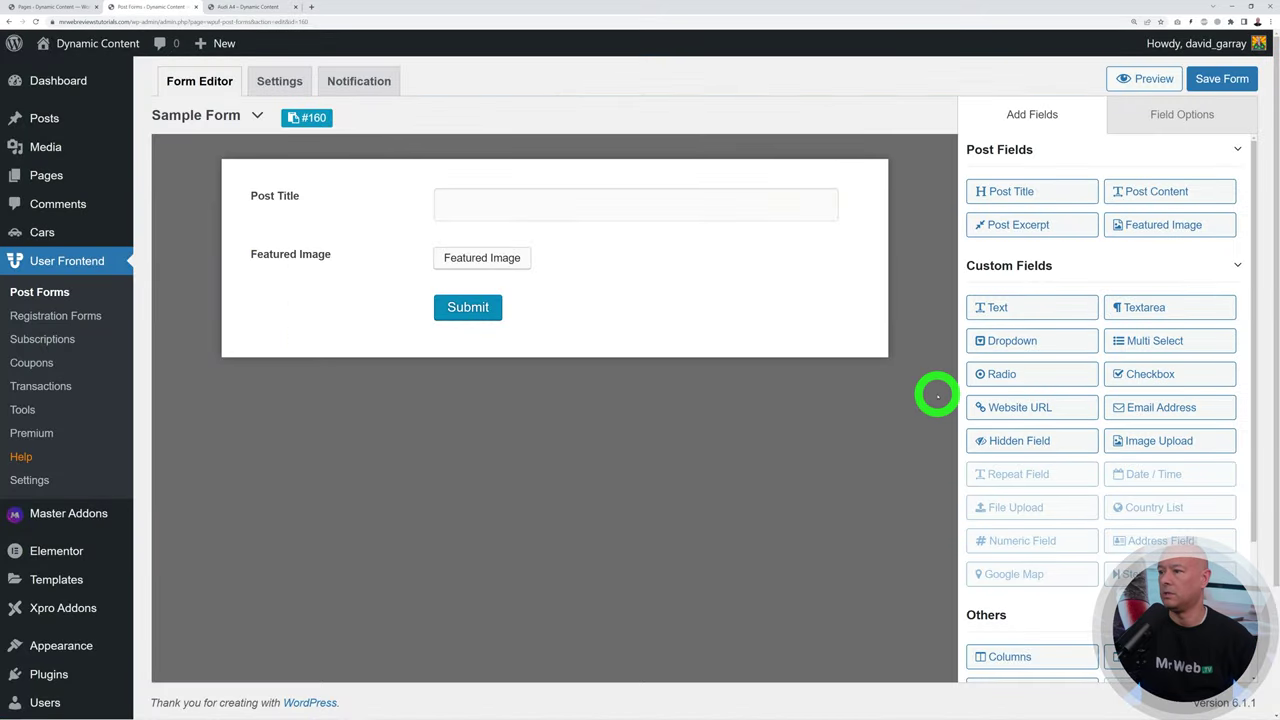
drag(1071, 340, 566, 306)
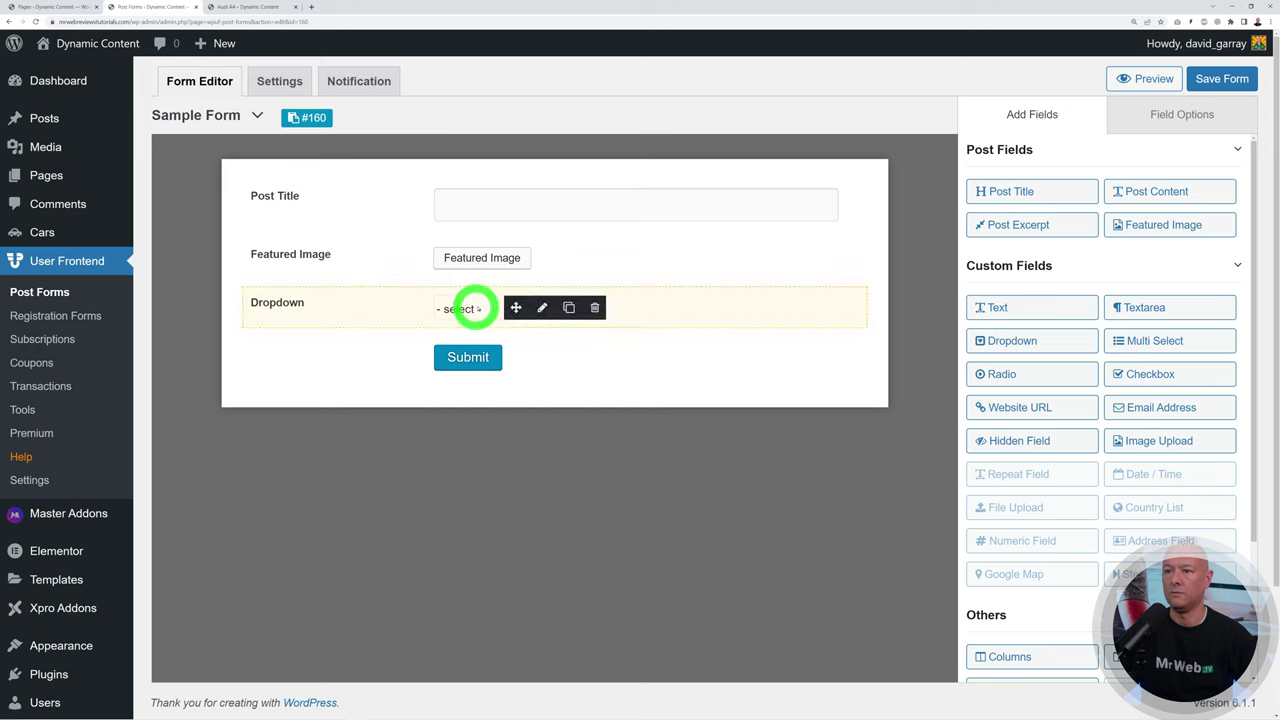
Step: Set the dropdown's meta key to manufacturer, copied from the Car Details field group, and its label to Manufacturer
click(541, 307)
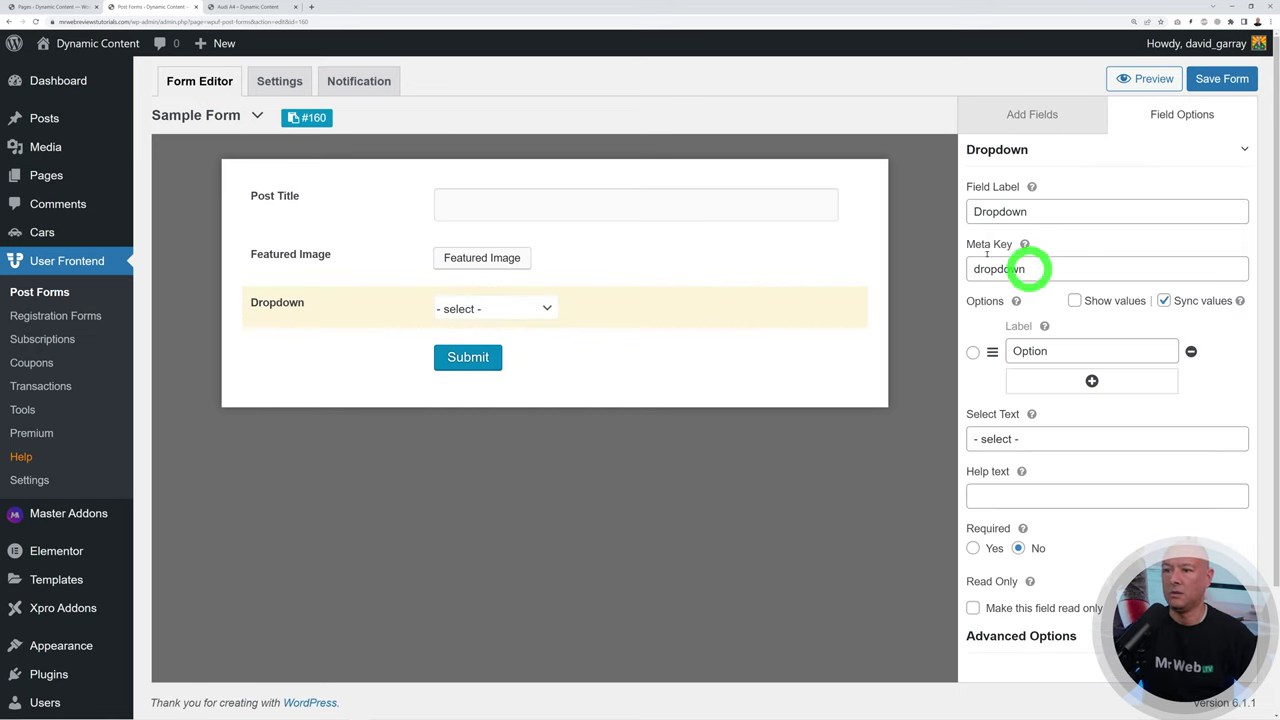
click(42, 8)
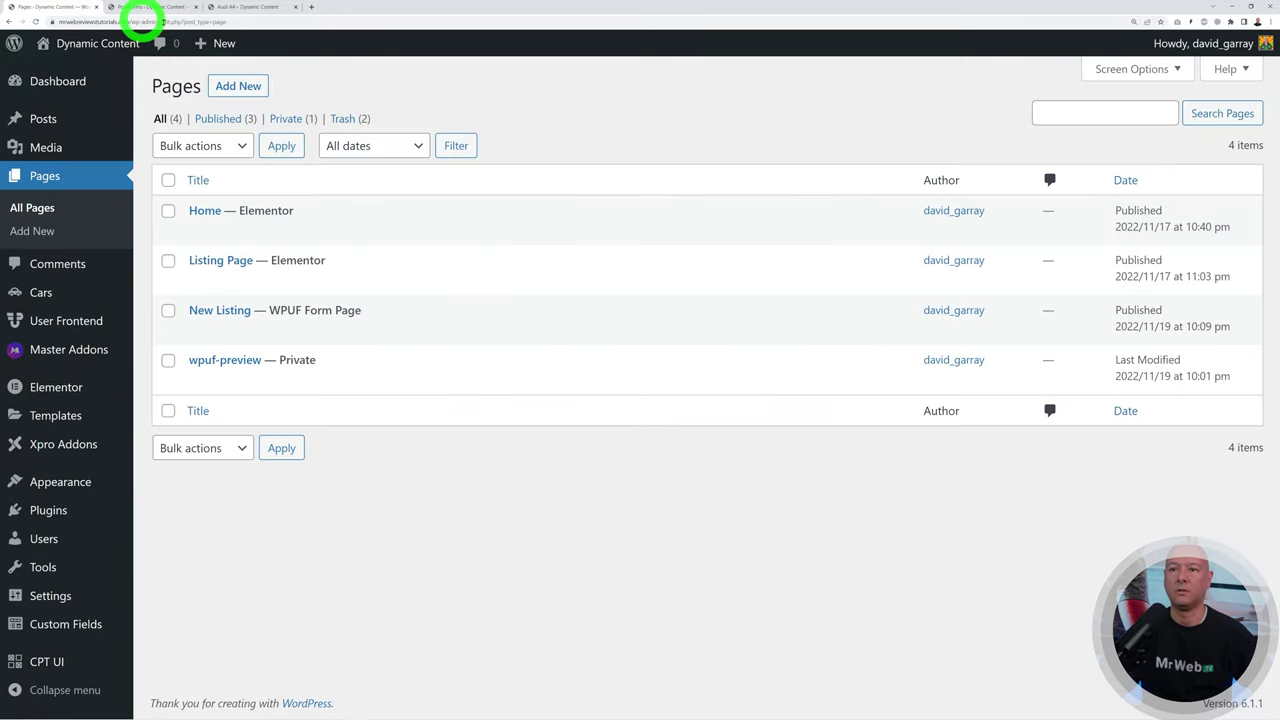
mouse_move(65, 624)
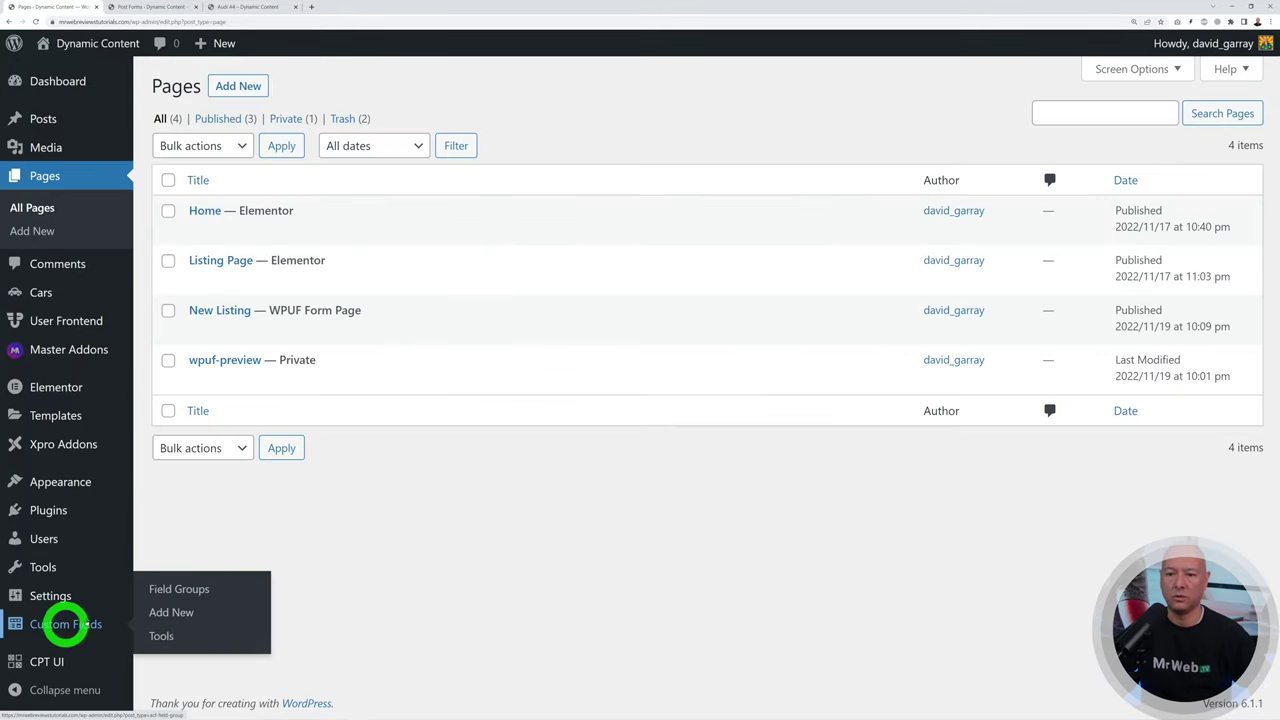
click(171, 590)
click(237, 364)
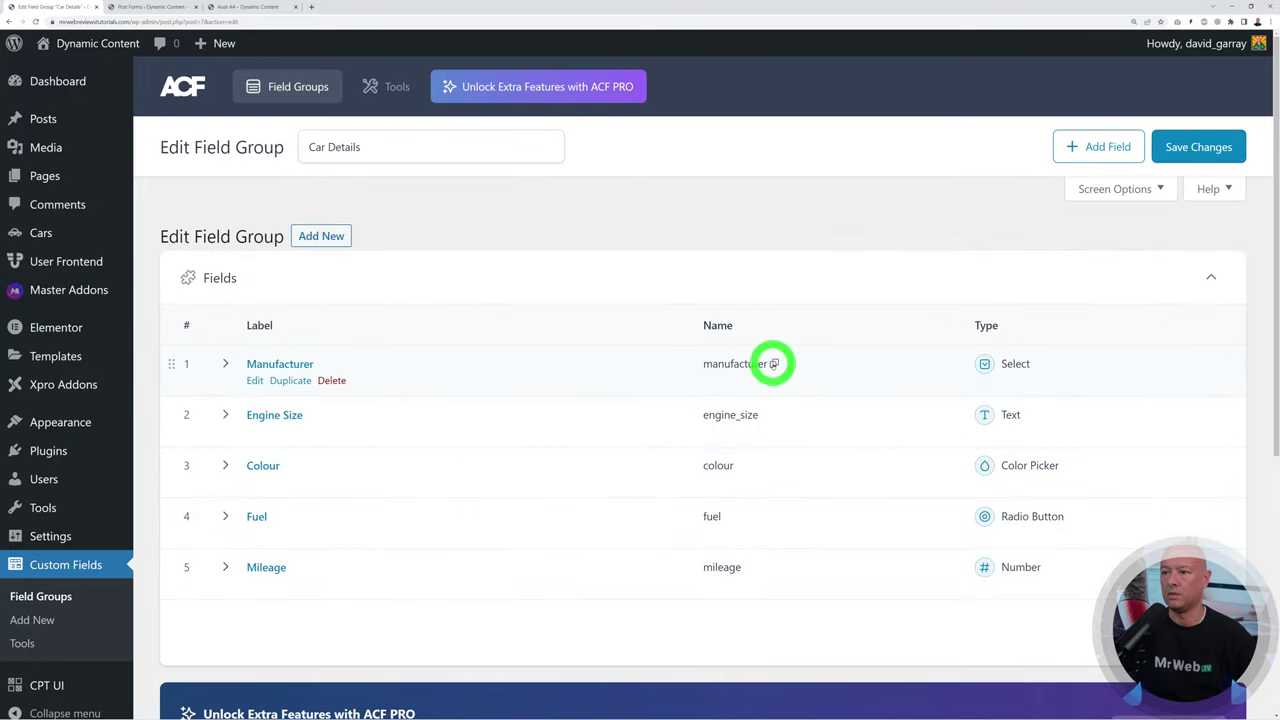
click(155, 7)
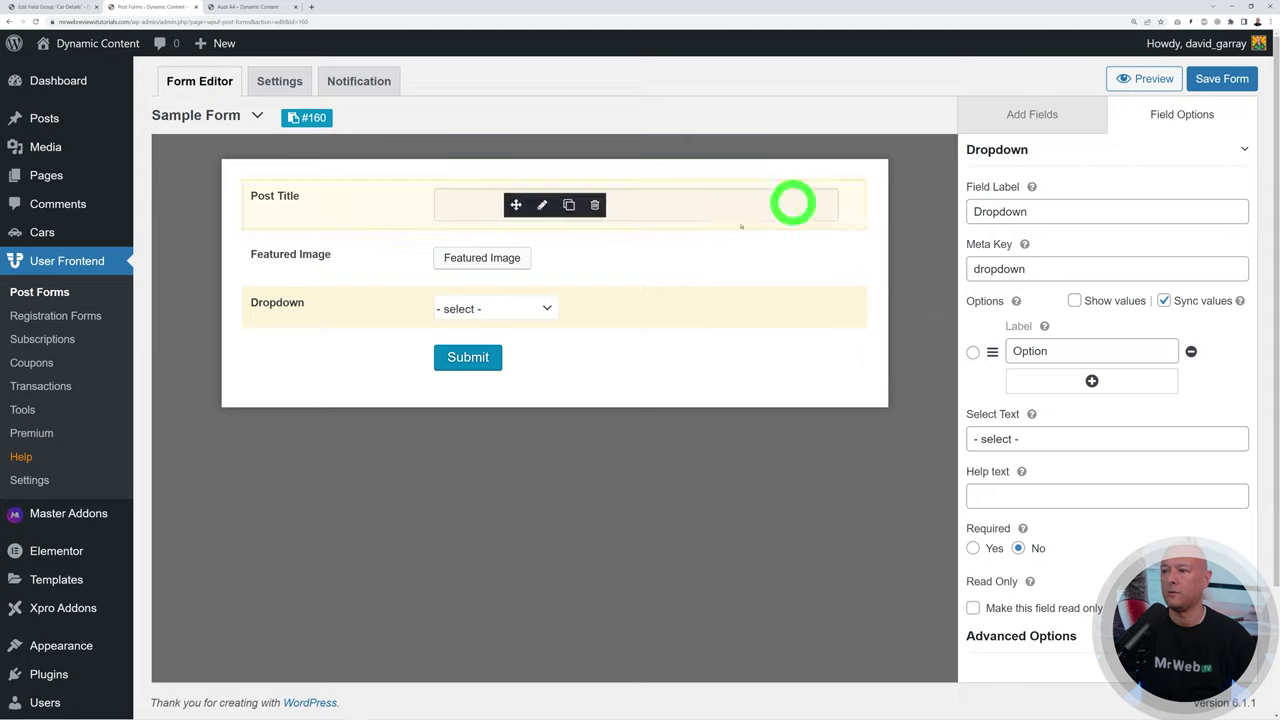
drag(1050, 272, 960, 271)
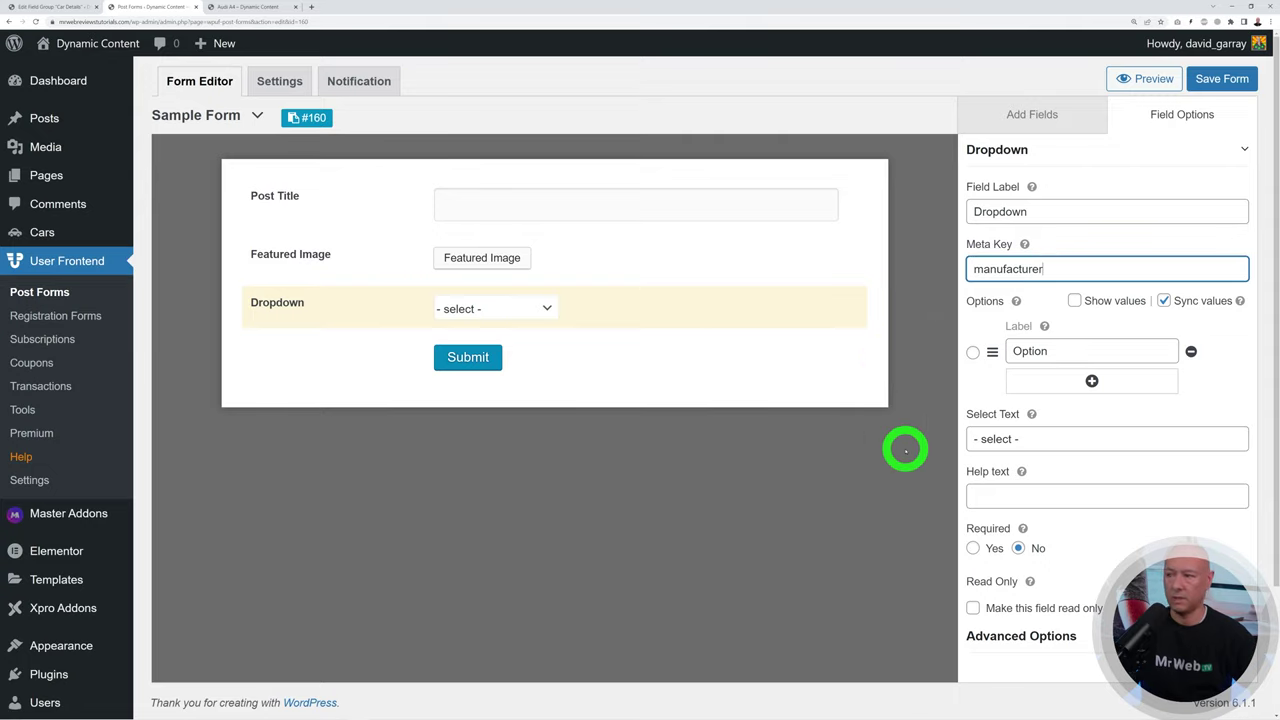
drag(1063, 214, 957, 214)
text(manufacturer)
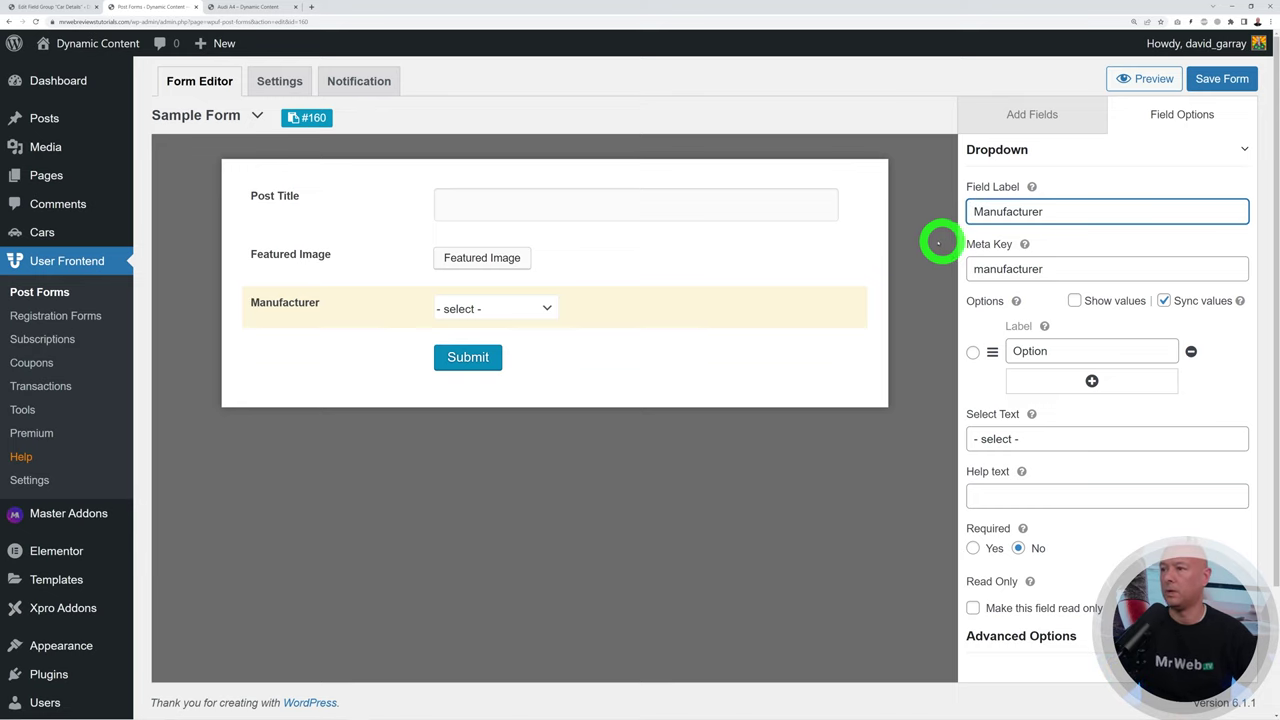
Step: Show the Manufacturer dropdown's option values, check the choices in the Car Details field group, and name the first option Audi
click(869, 540)
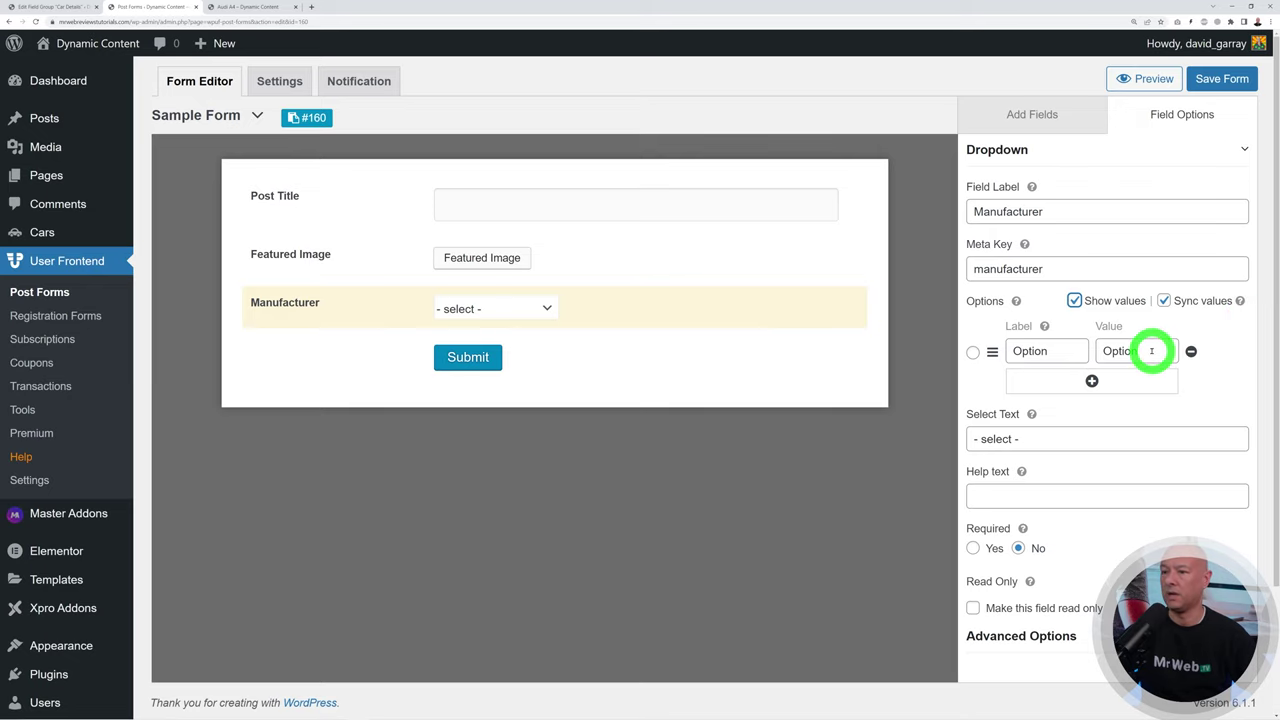
click(48, 8)
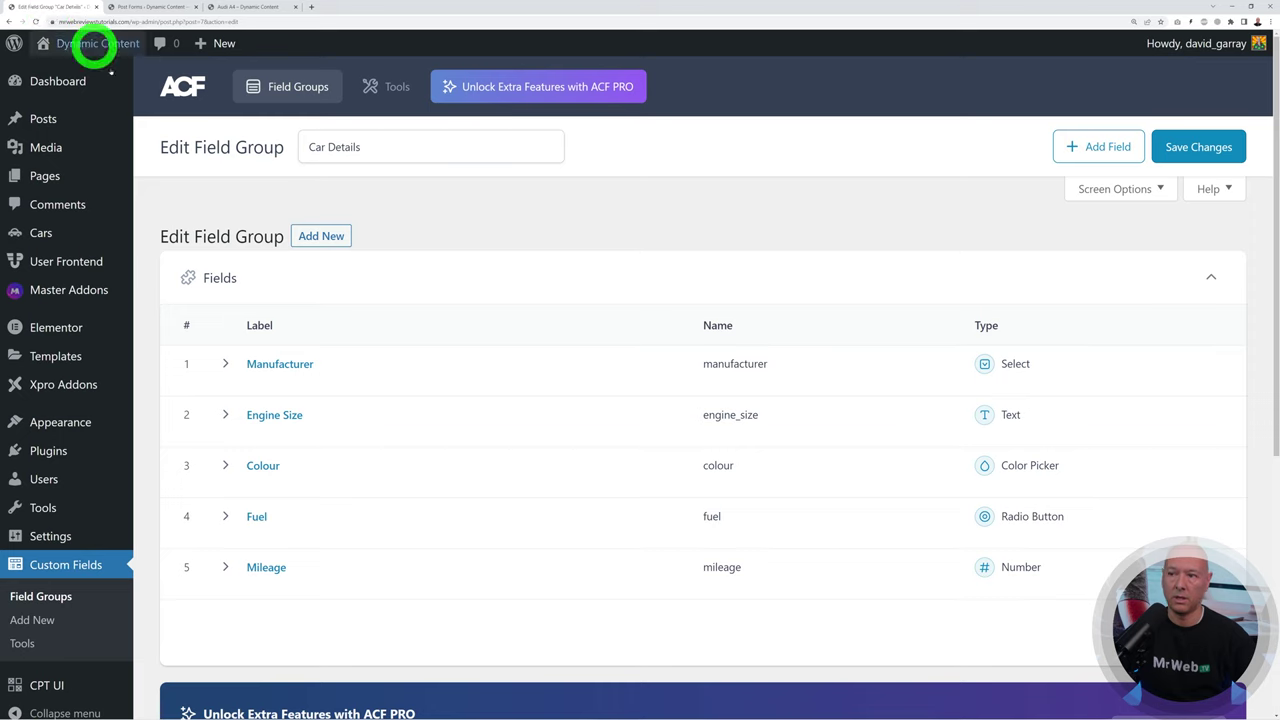
click(276, 364)
scroll(783, 434, down, 2)
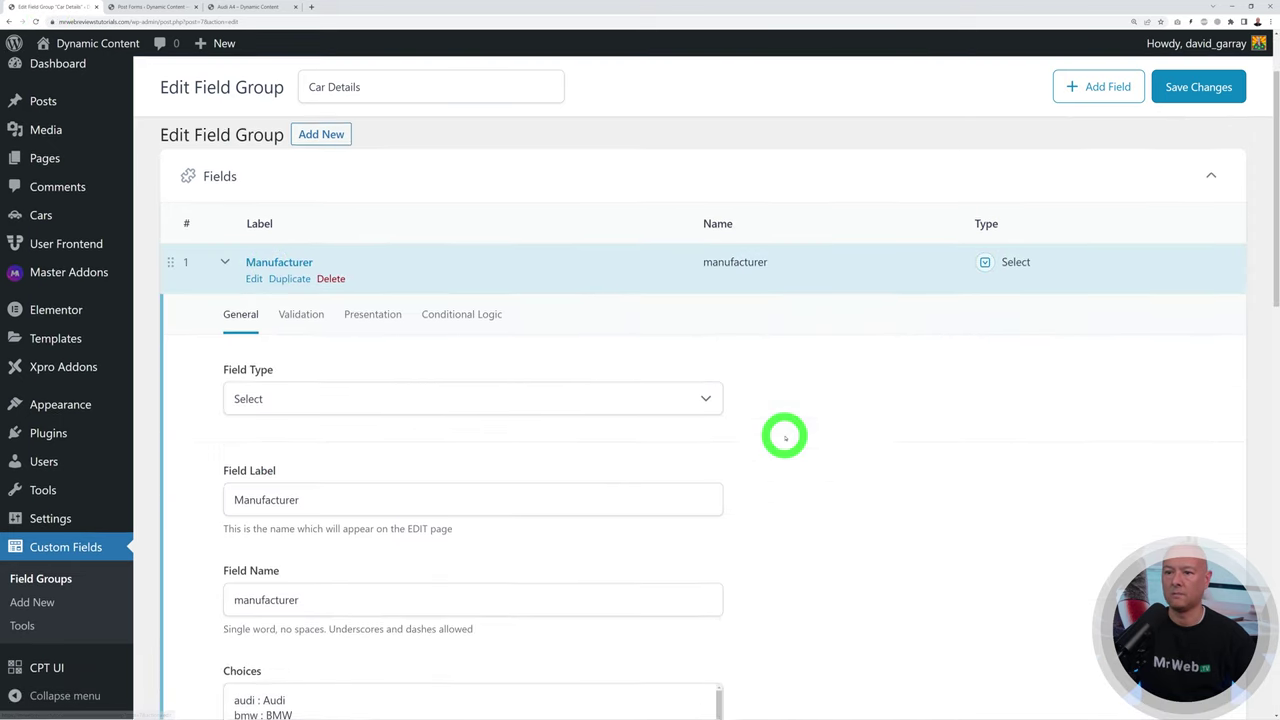
scroll(784, 436, down, 3)
drag(714, 474, 717, 521)
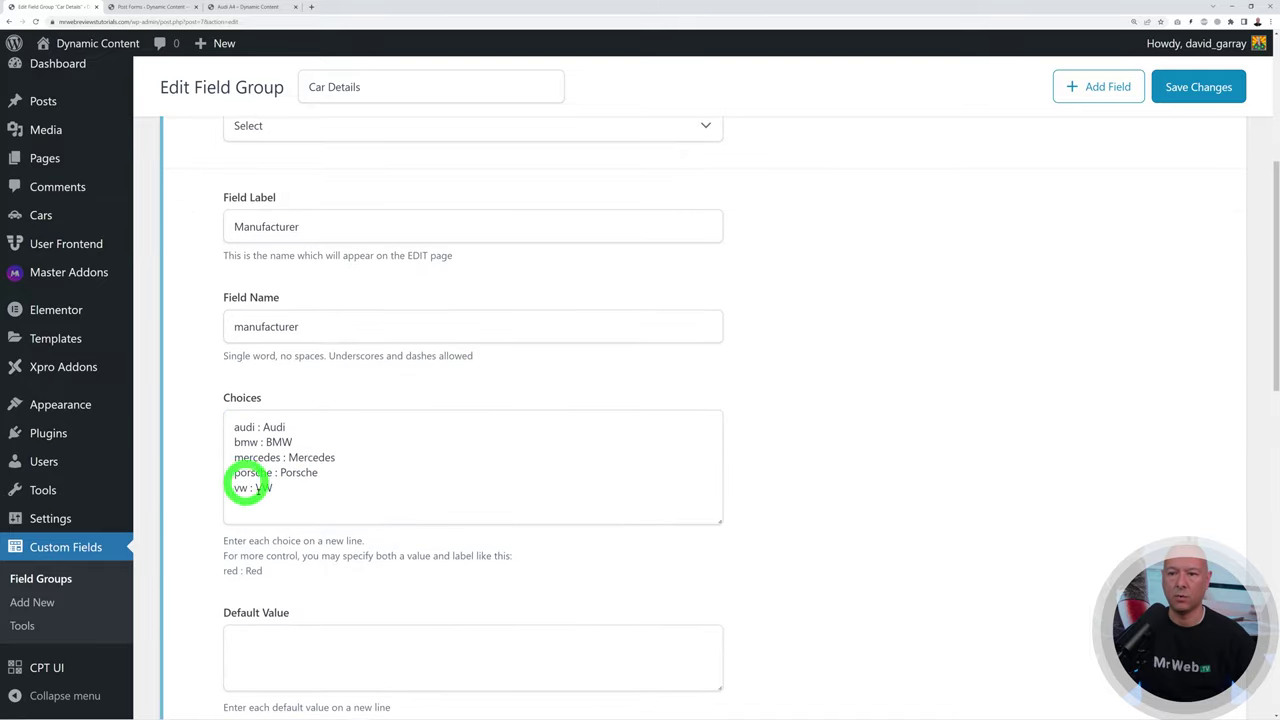
click(163, 13)
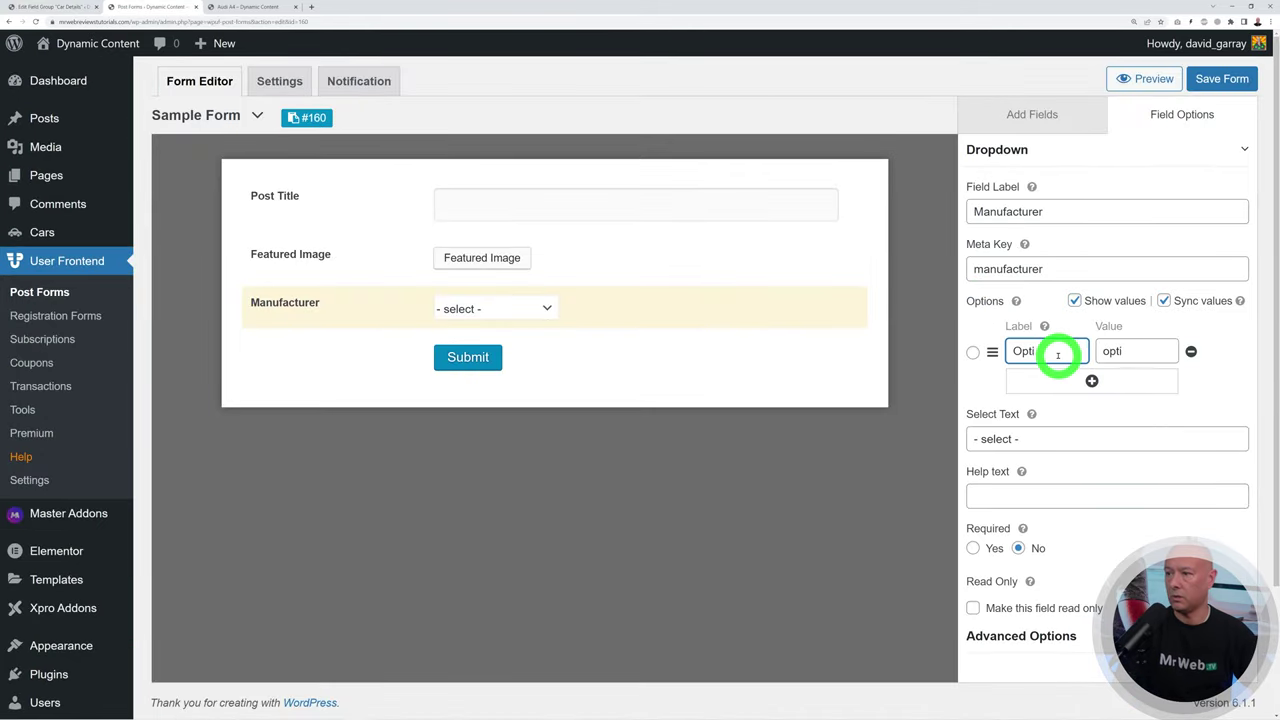
text(Audi)
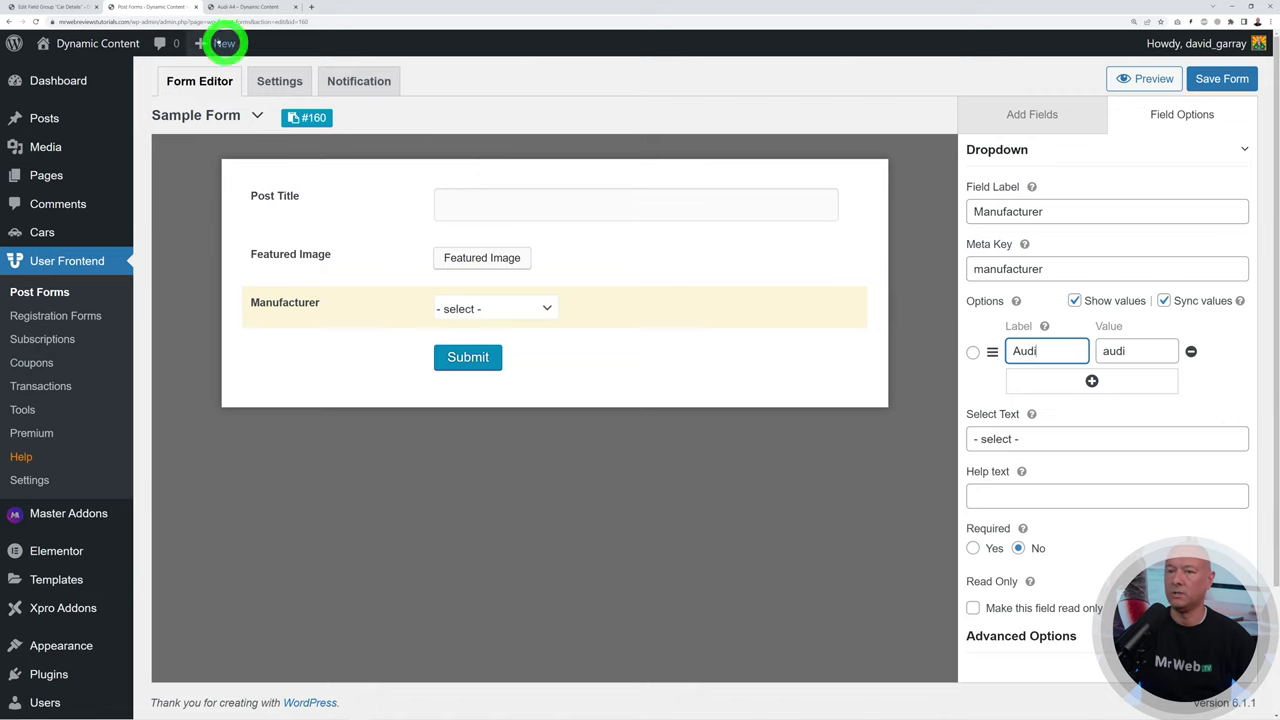
Step: Recheck the Car Details choices and add BMW and Mercedes as options of the Manufacturer dropdown
click(62, 9)
drag(272, 442, 286, 442)
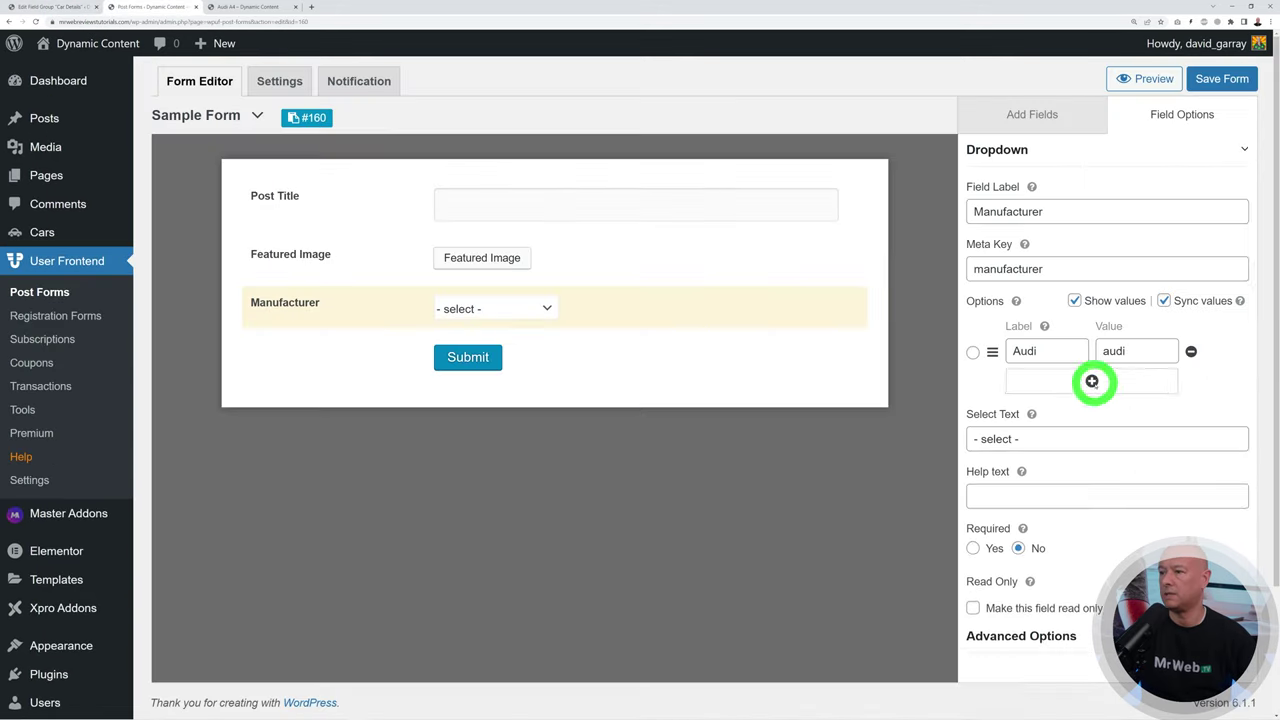
click(1088, 380)
triple_click(1041, 396)
text(BMW)
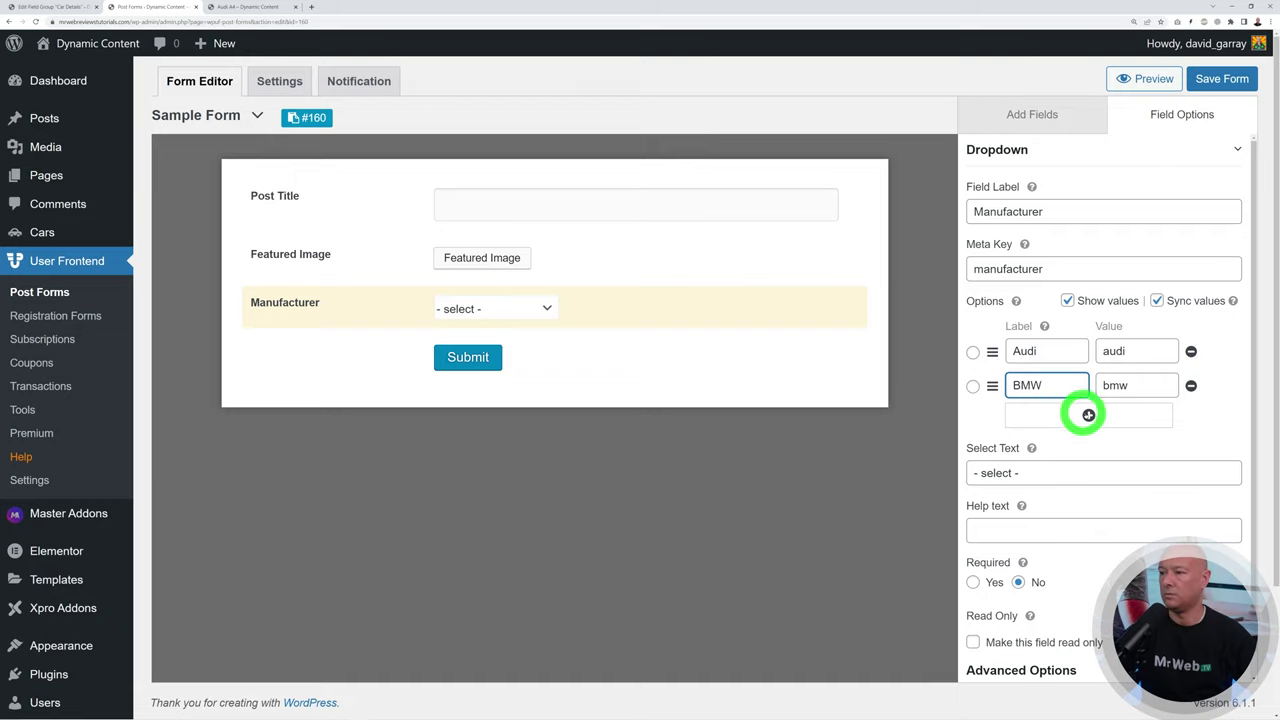
click(1088, 415)
drag(1057, 420, 1003, 421)
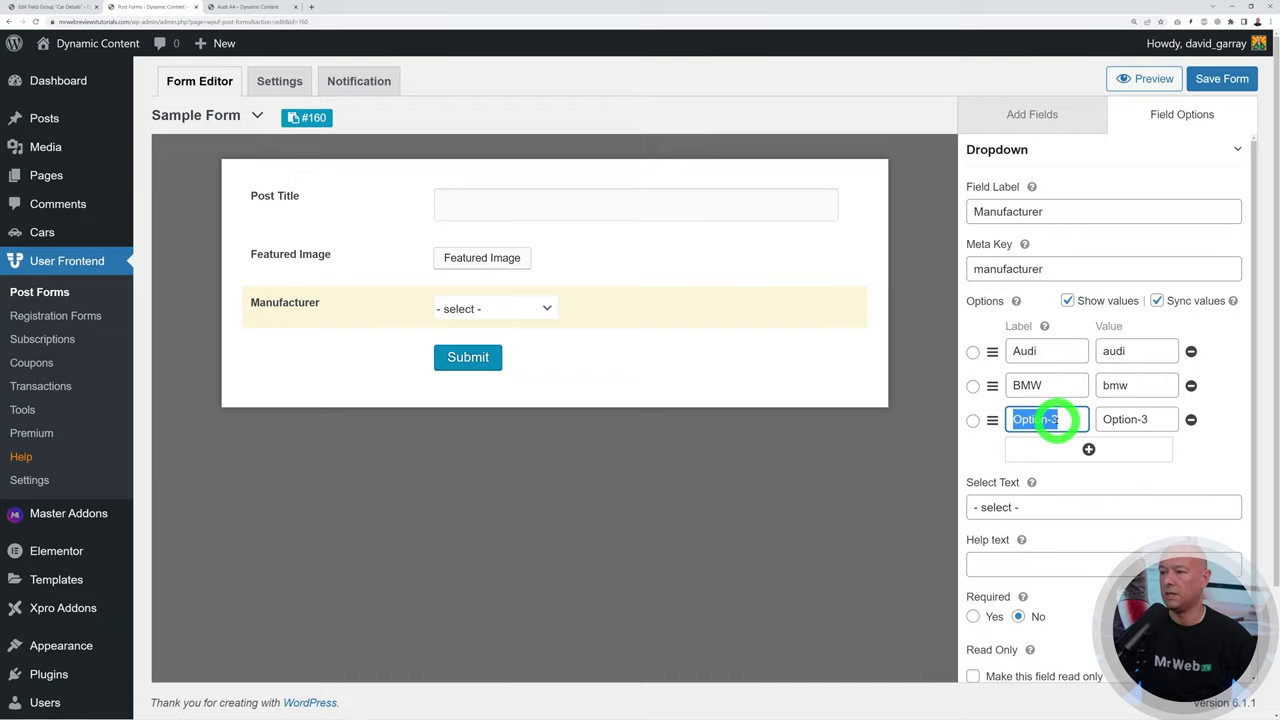
text(Mercedes)
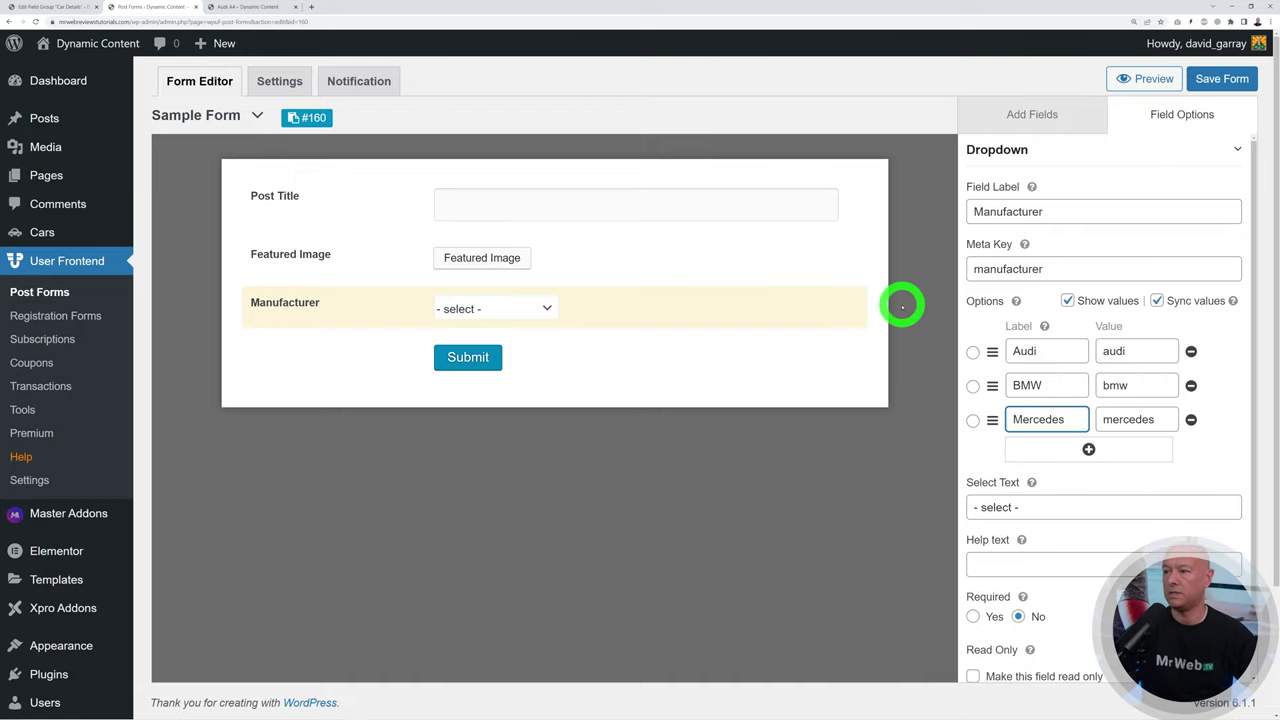
Step: Add Porsche and VW as the last two options of the Manufacturer dropdown
click(1088, 449)
triple_click(1062, 453)
text(Porsche)
click(1088, 484)
drag(1057, 488, 997, 488)
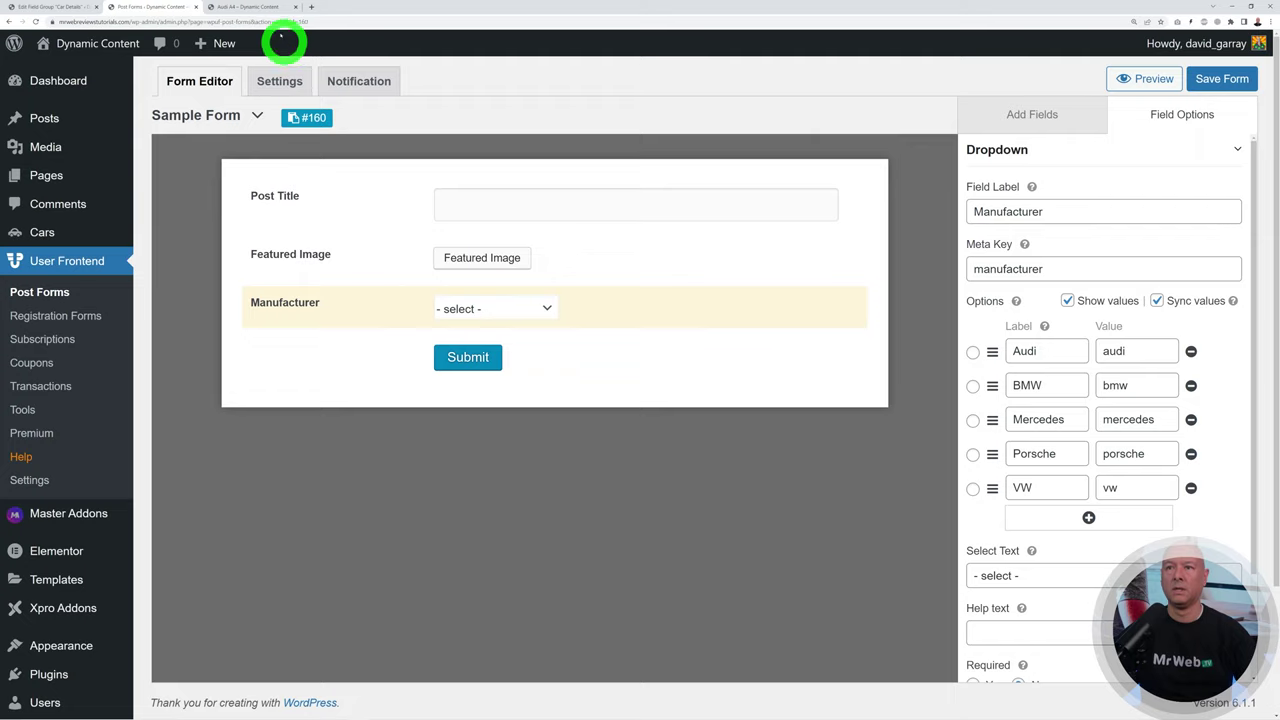
Step: Check the details shown on the Audi A4 listing, add a Text field below Manufacturer in the form, and open its options
click(257, 7)
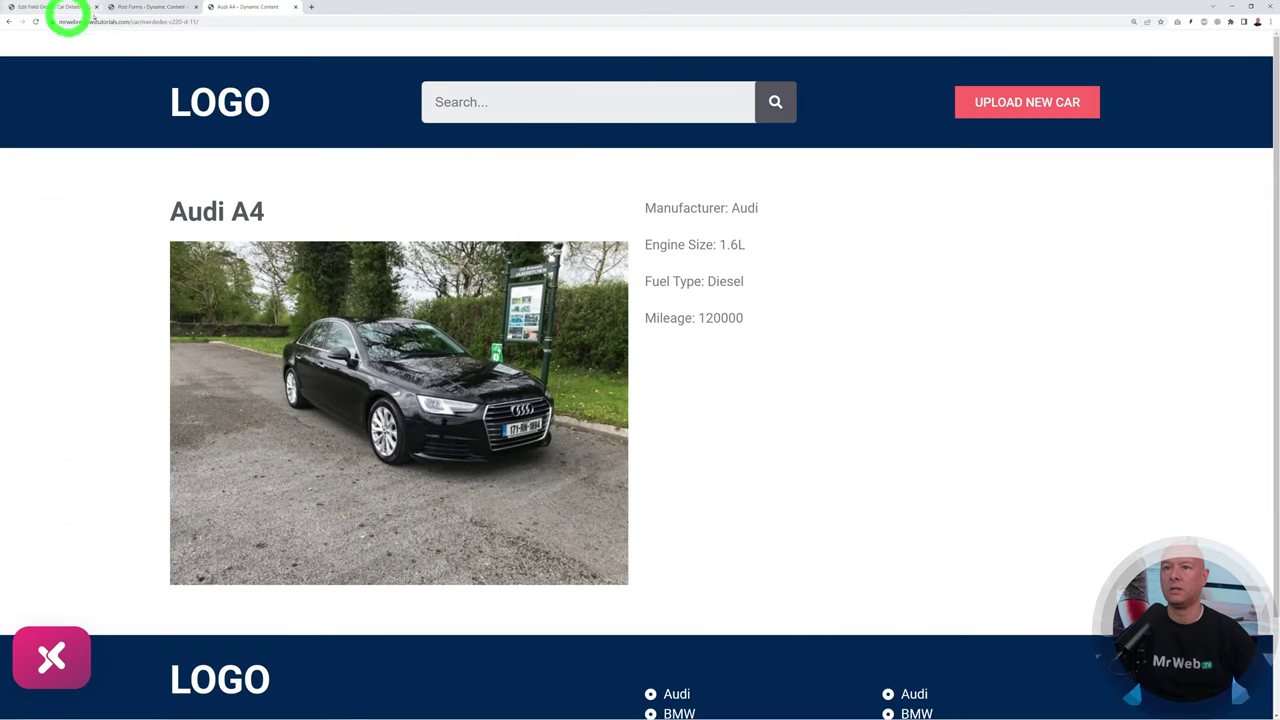
click(135, 7)
click(1030, 114)
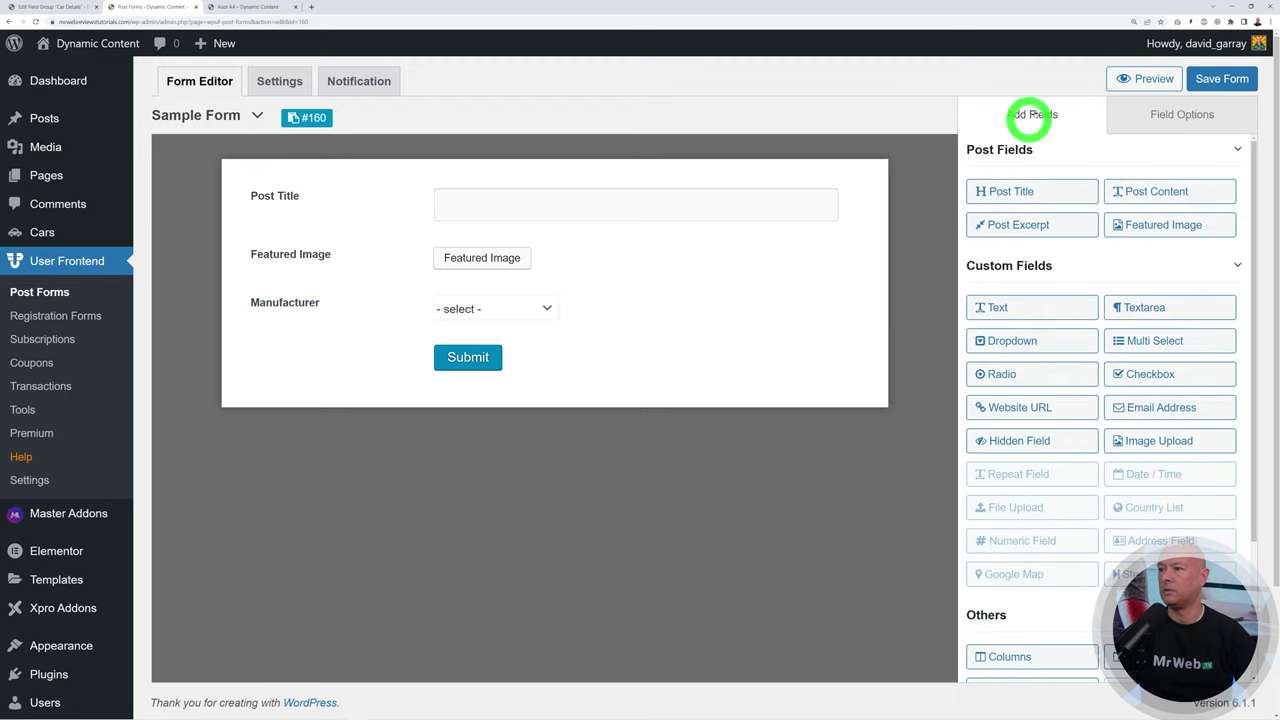
mouse_move(1035, 298)
mouse_down()
mouse_move(592, 330)
mouse_move(588, 342)
mouse_up()
click(542, 362)
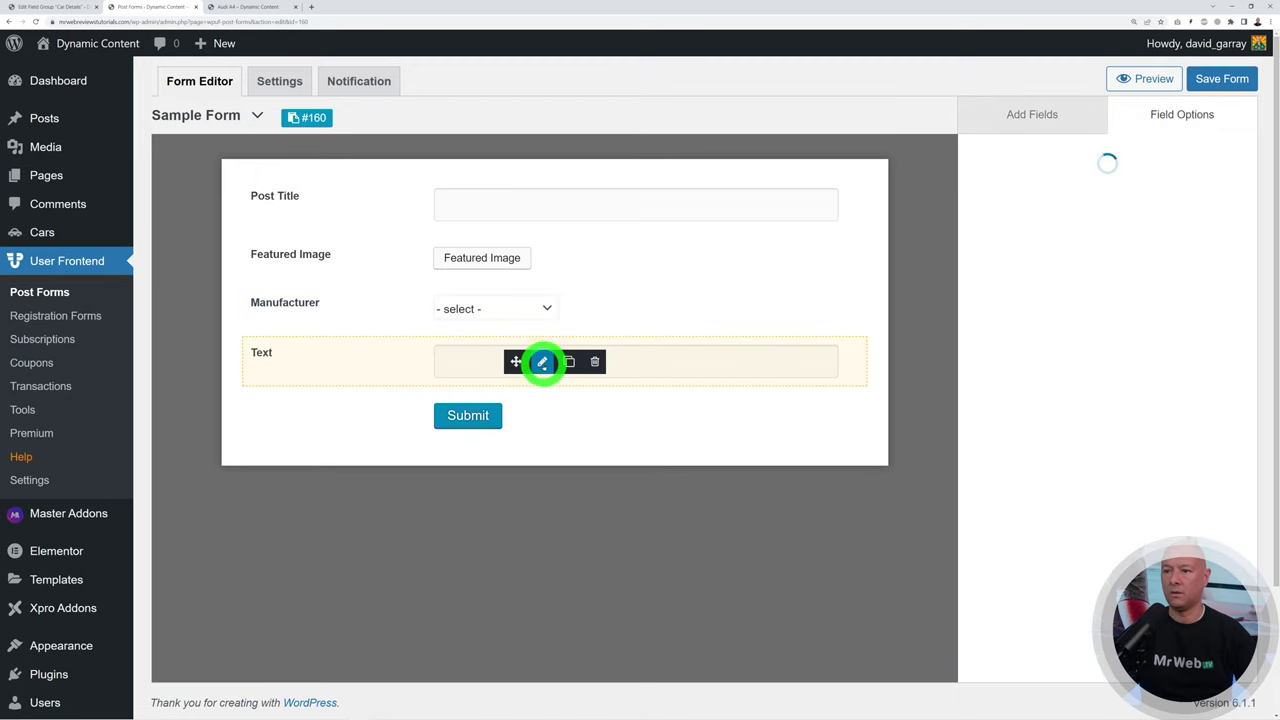
Step: Set the text field's meta key to engine_size, matching the Car Details field group, and its label to Engine Size
click(60, 7)
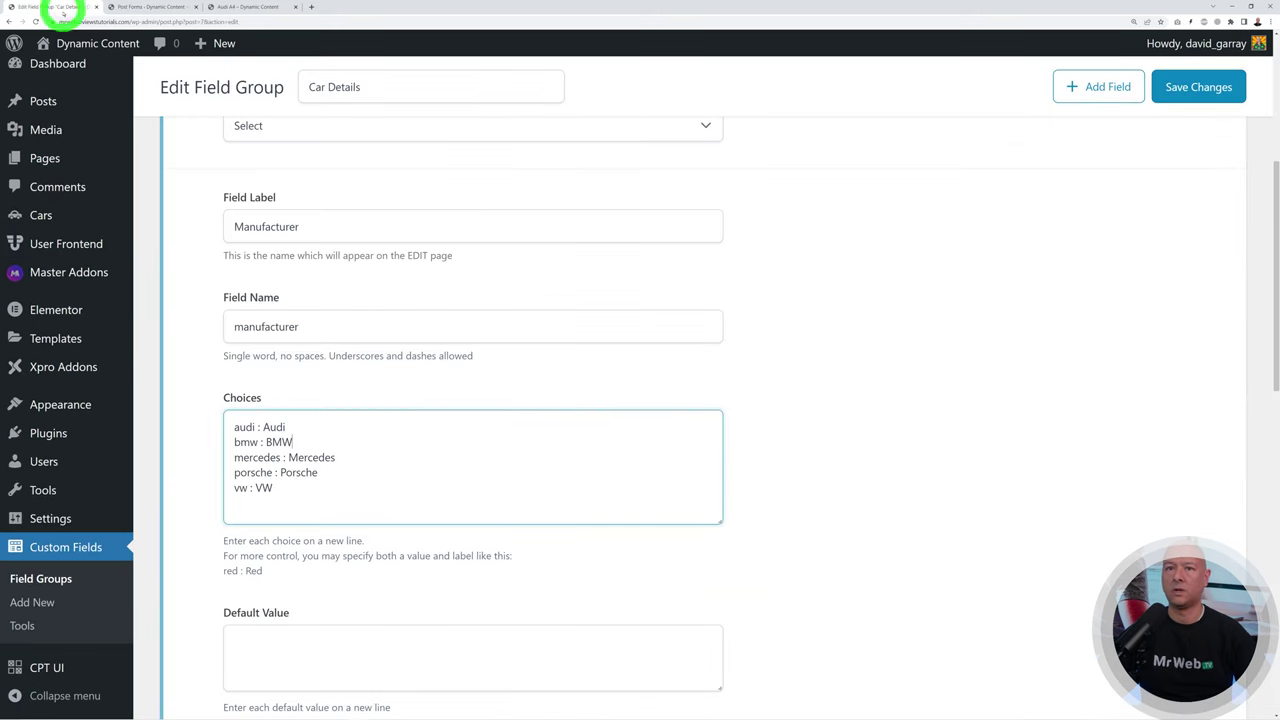
click(57, 582)
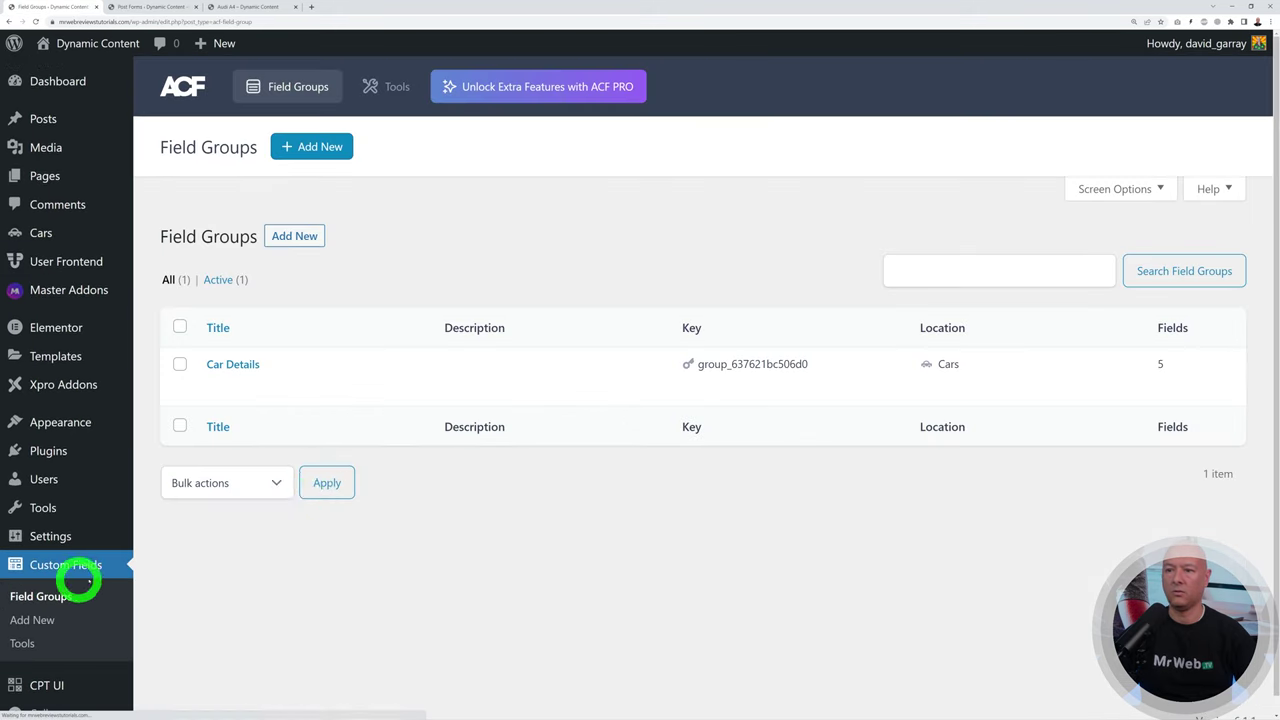
click(225, 365)
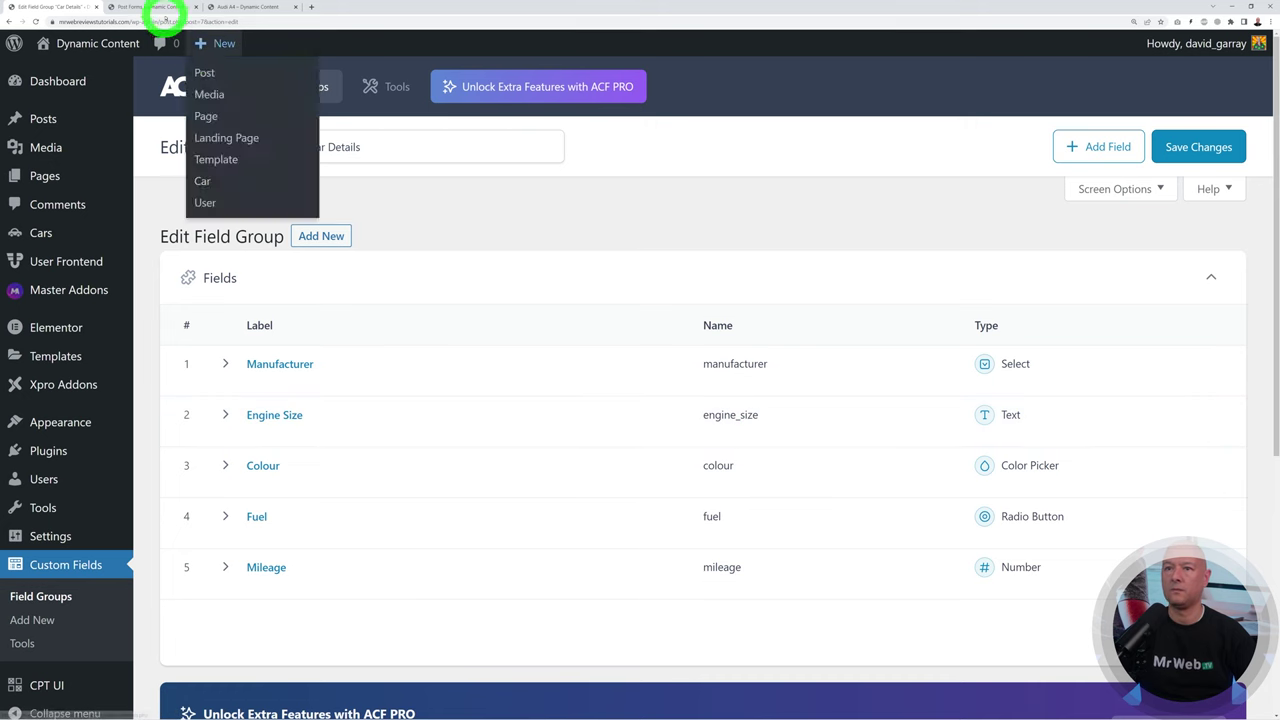
click(150, 7)
double_click(1007, 271)
text(engine_size)
double_click(994, 209)
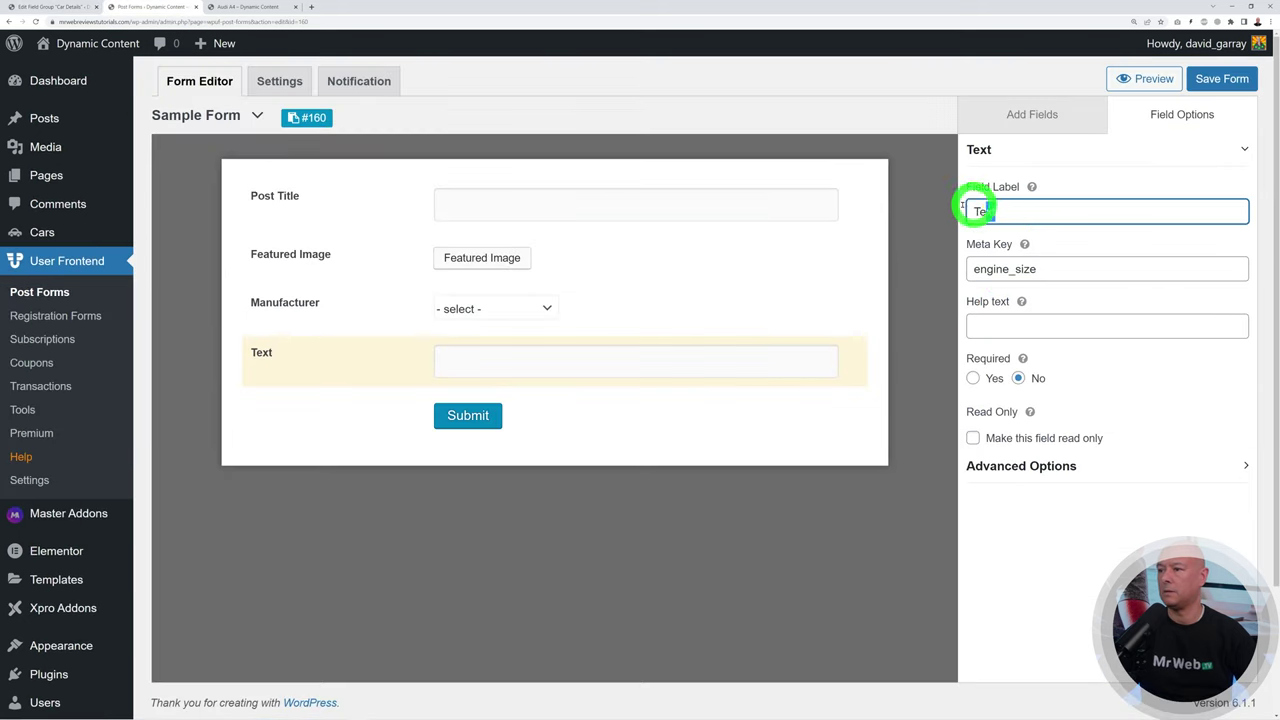
text(Engine Size)
click(1050, 118)
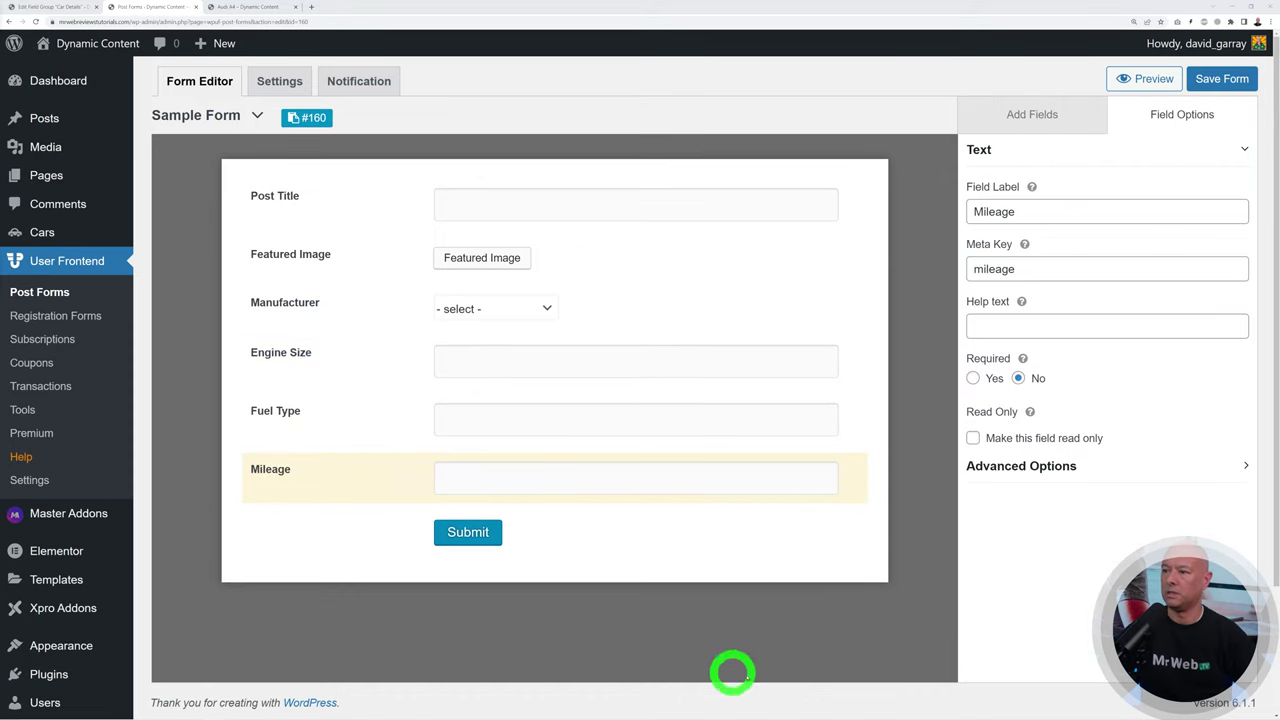
Step: Set the form's post type to car, keep the post status Published, and save the form
click(284, 81)
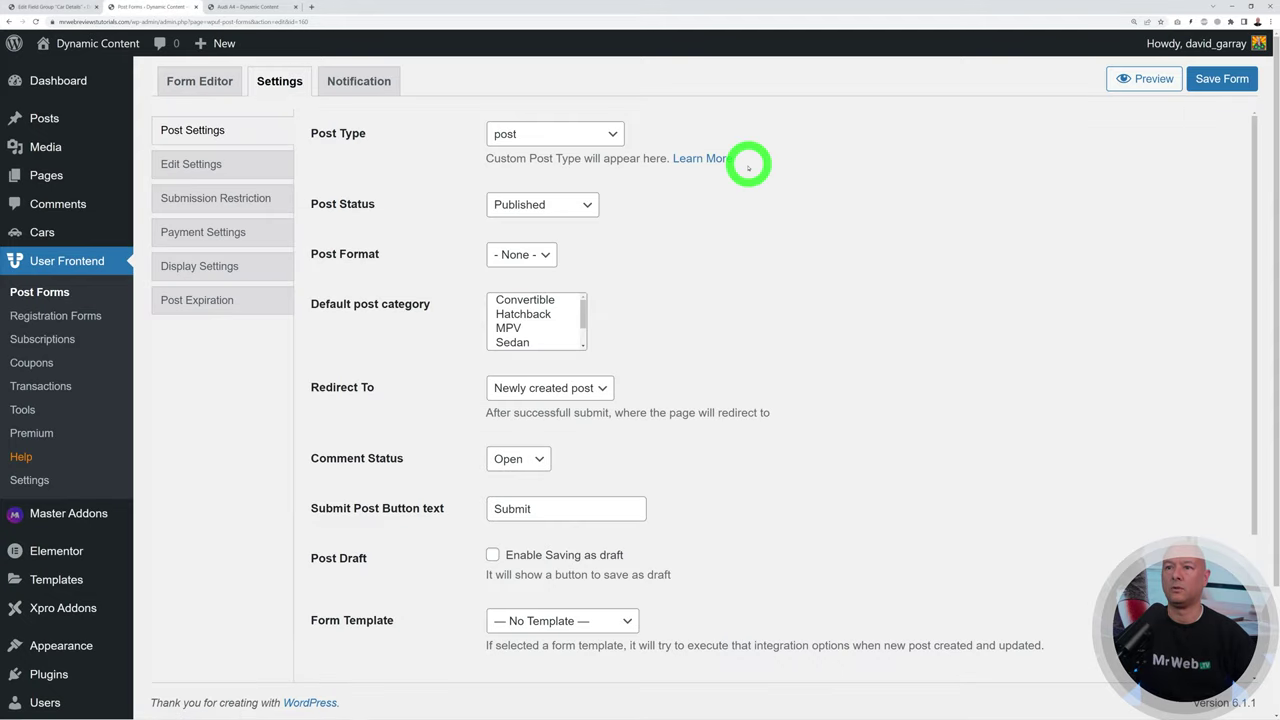
click(614, 135)
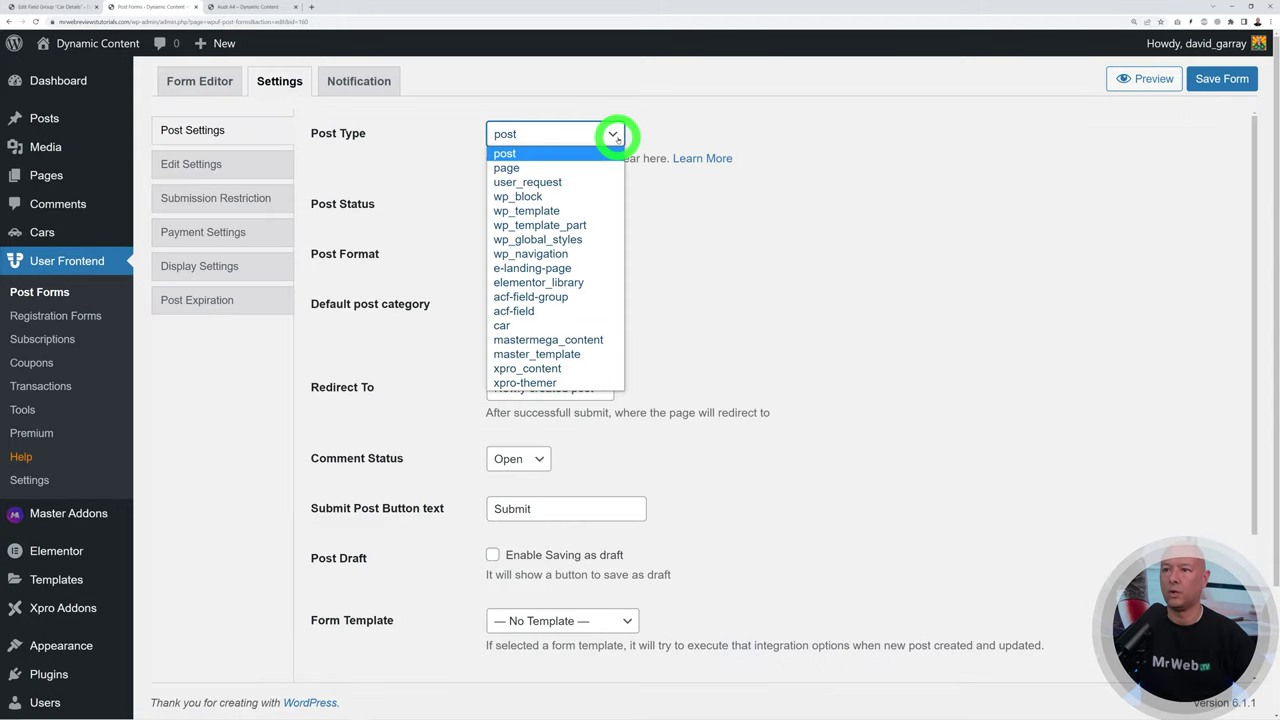
click(555, 326)
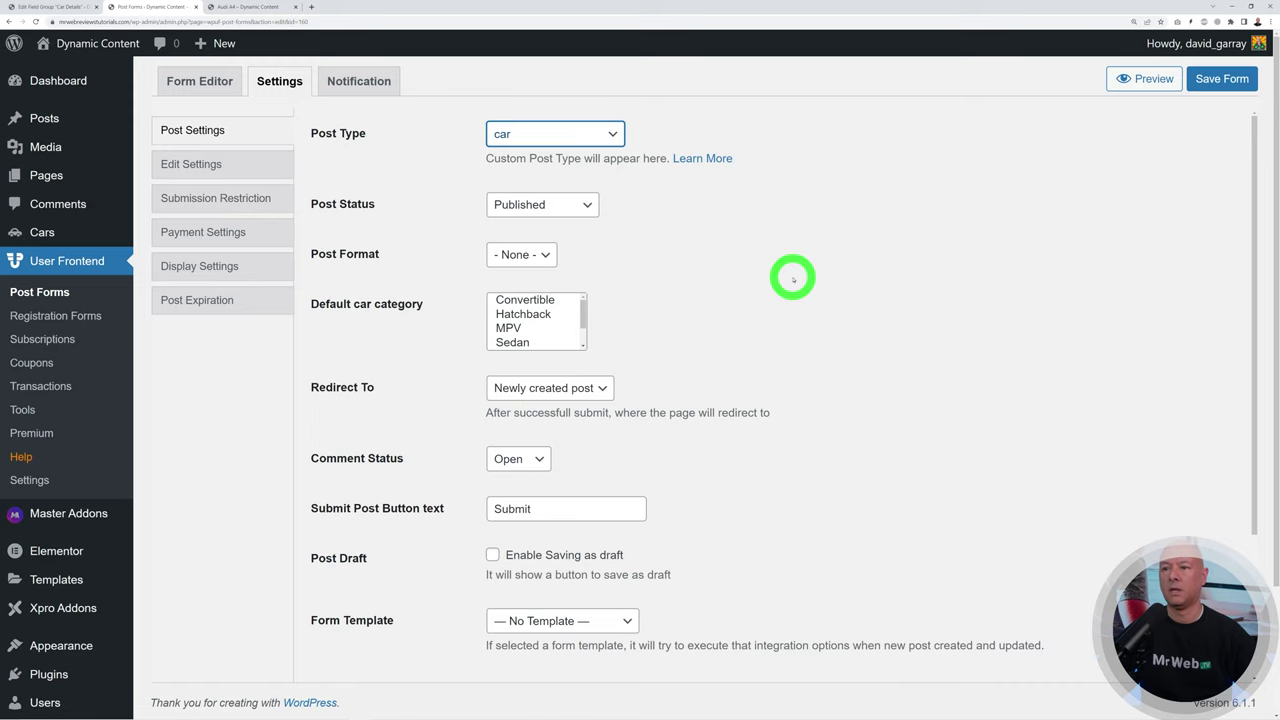
click(589, 206)
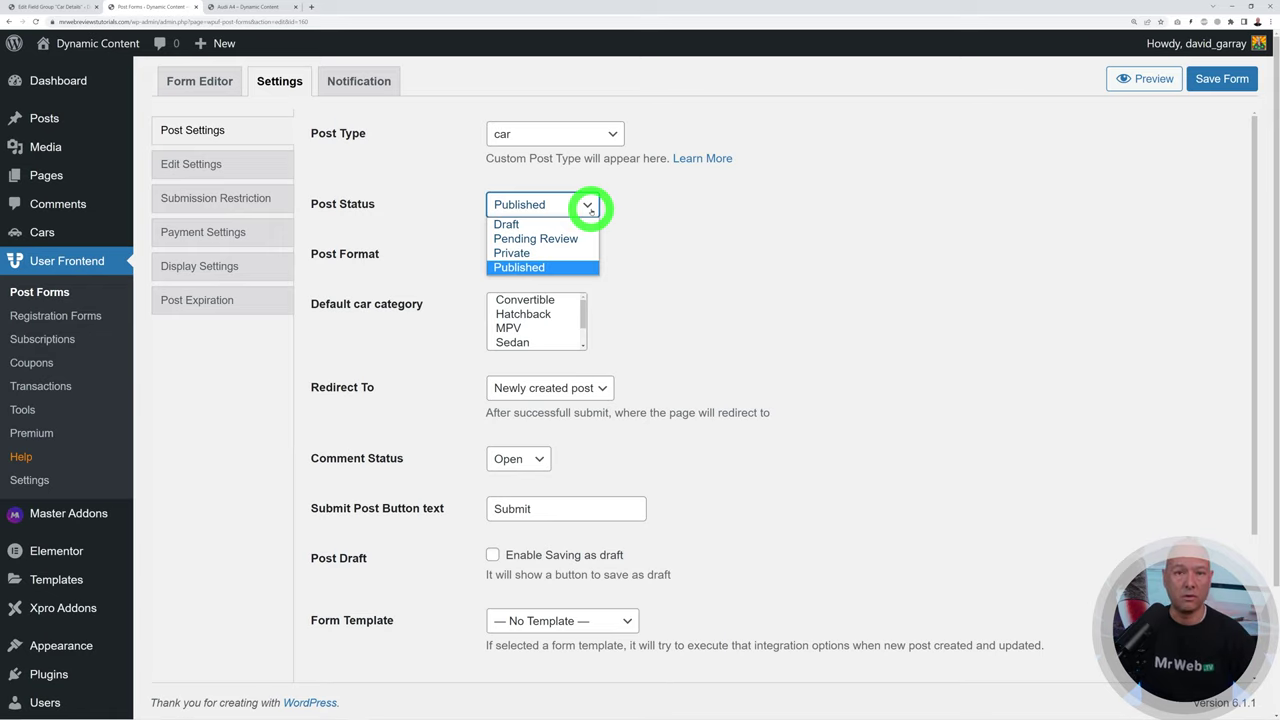
click(677, 243)
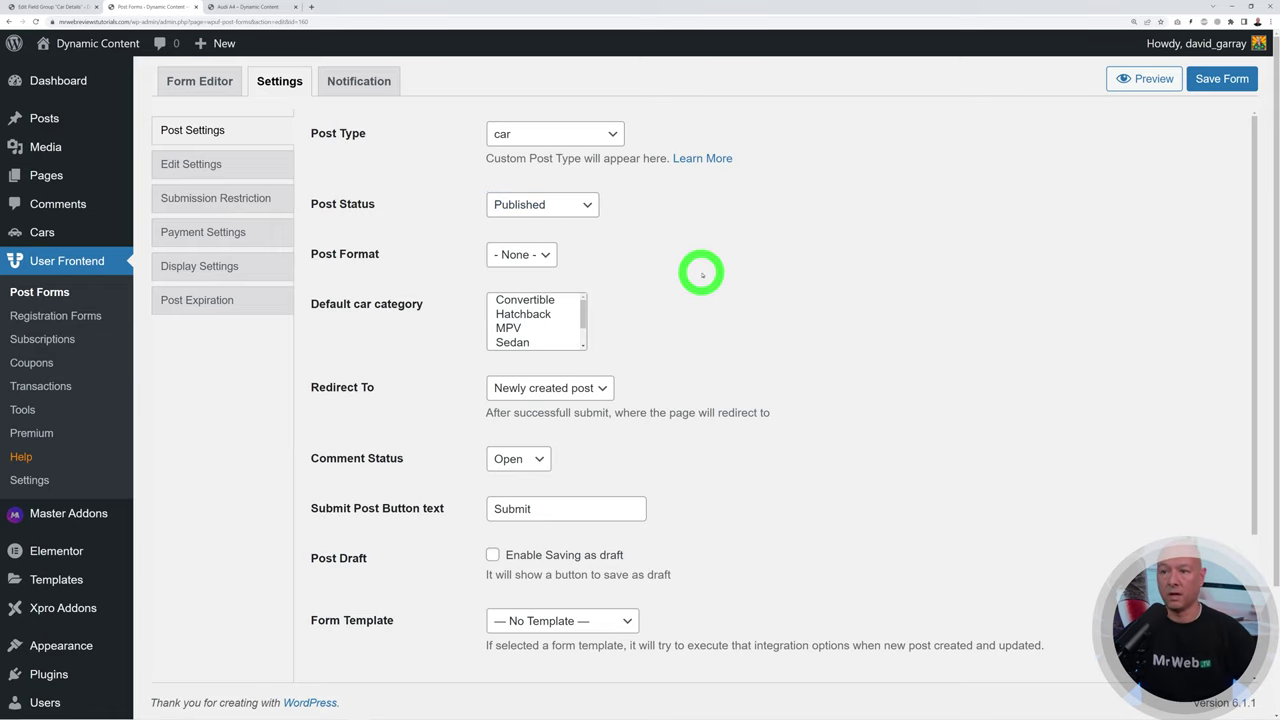
click(1222, 78)
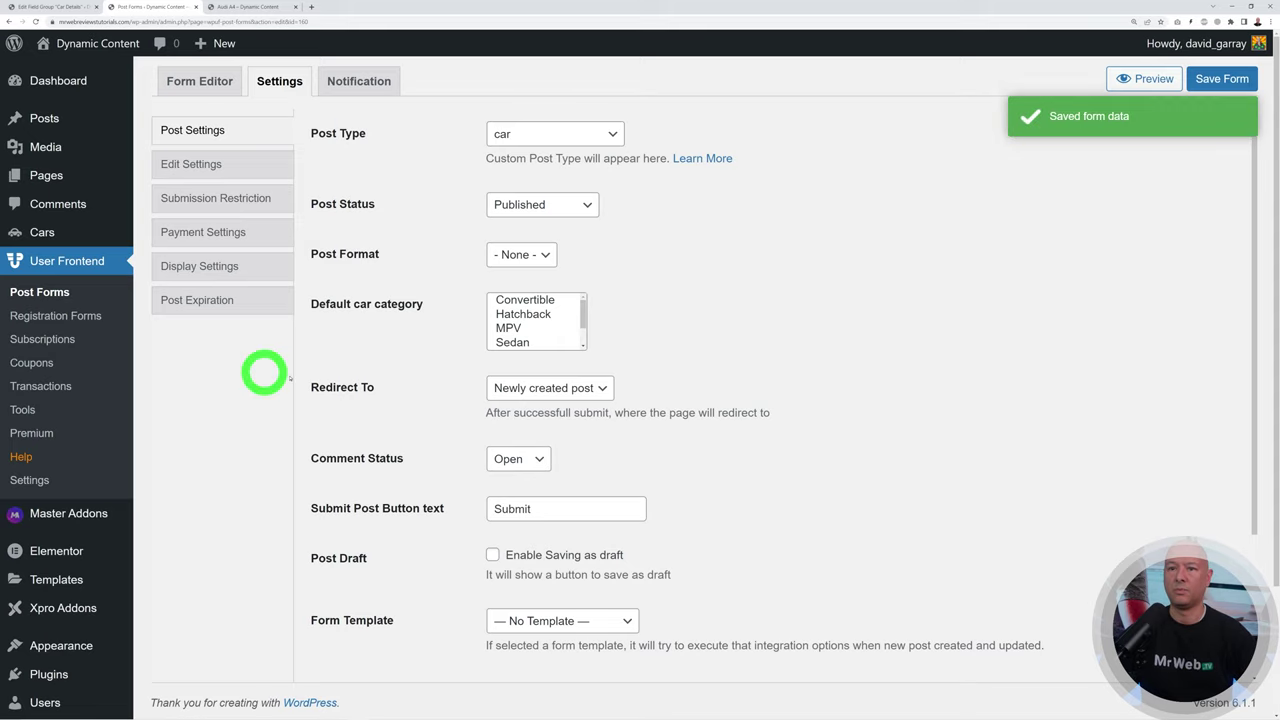
Step: Copy the Sample Form's shortcode from the post forms list
click(77, 298)
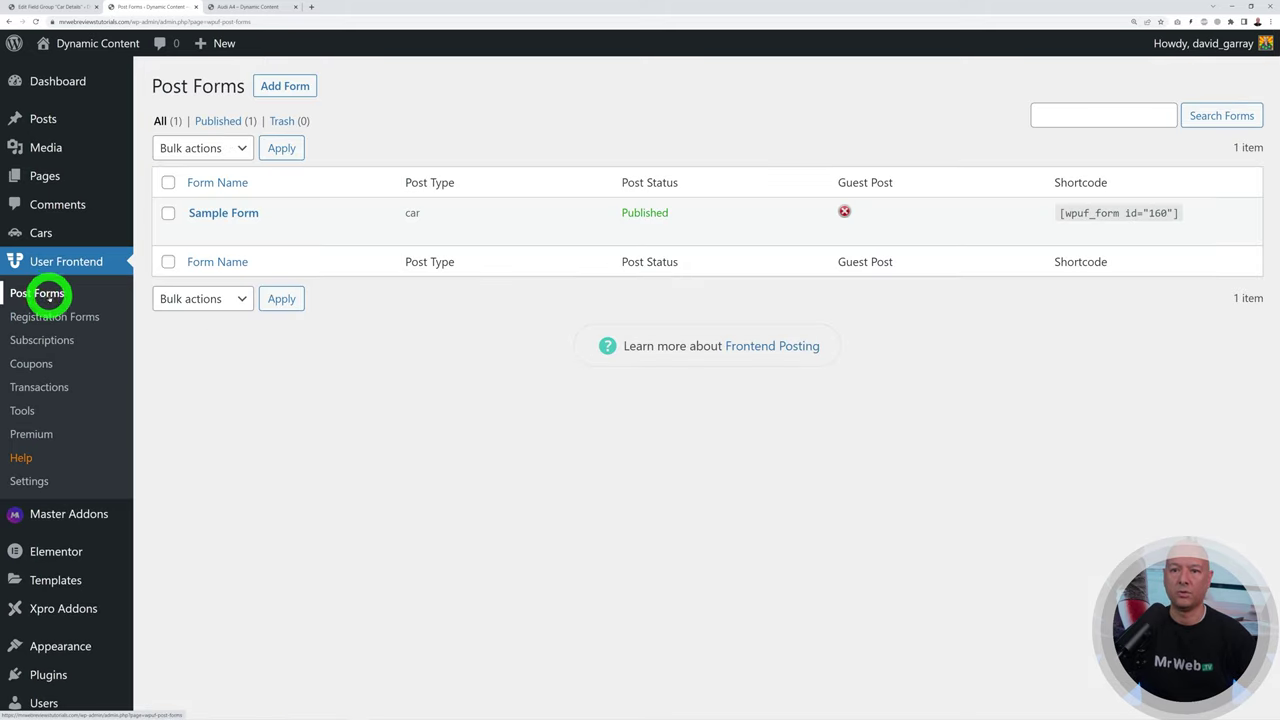
click(1111, 213)
key(ctrl+c)
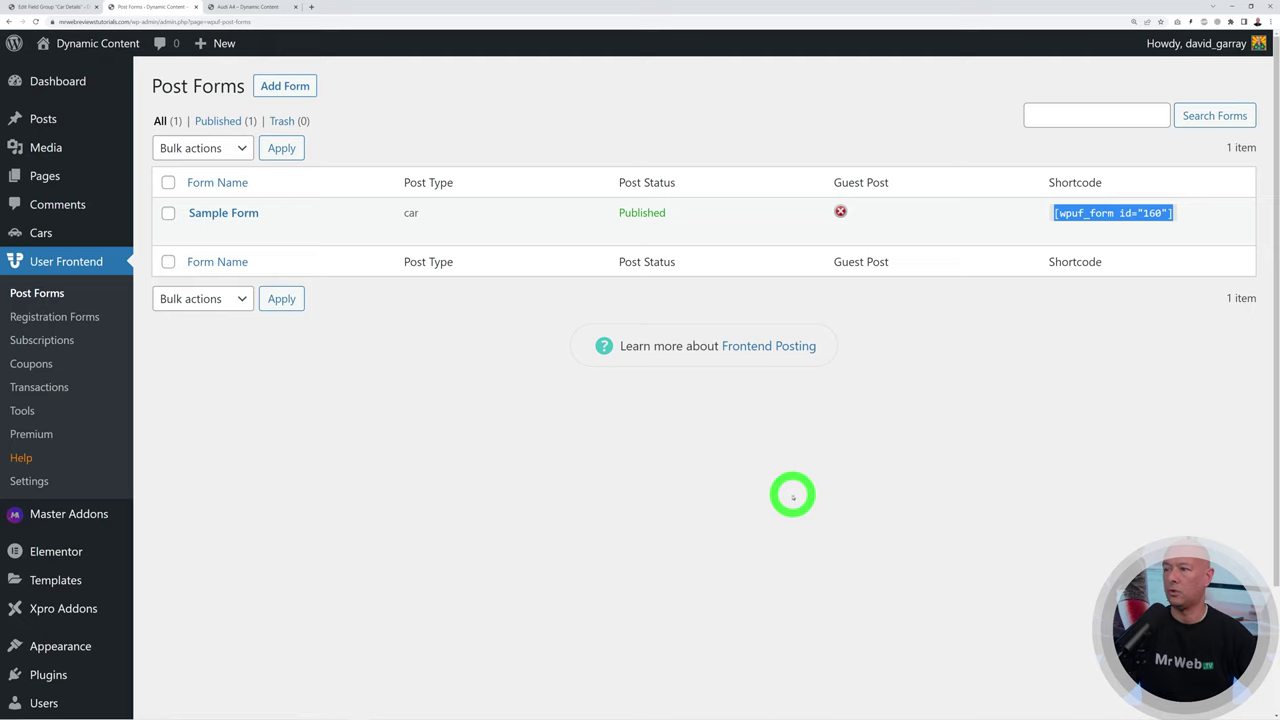
click(550, 510)
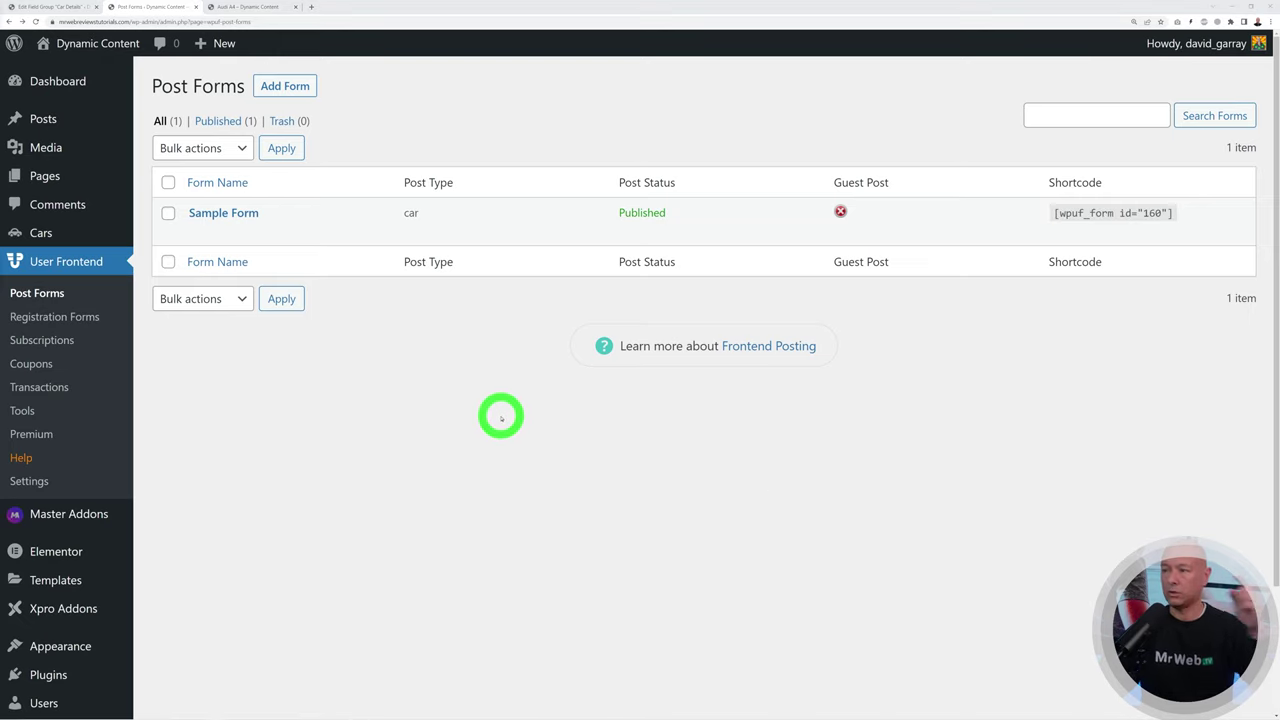
Step: Create a new page titled New Listing
mouse_move(48, 175)
click(184, 201)
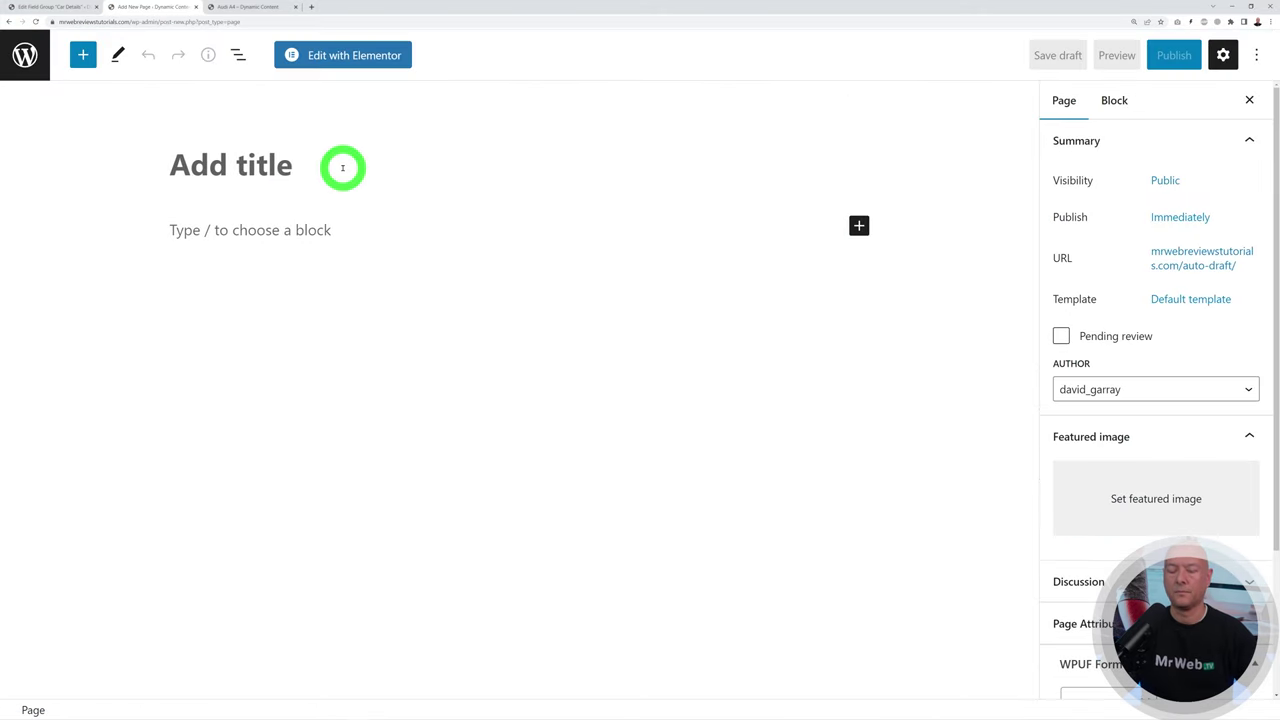
text(New Listing)
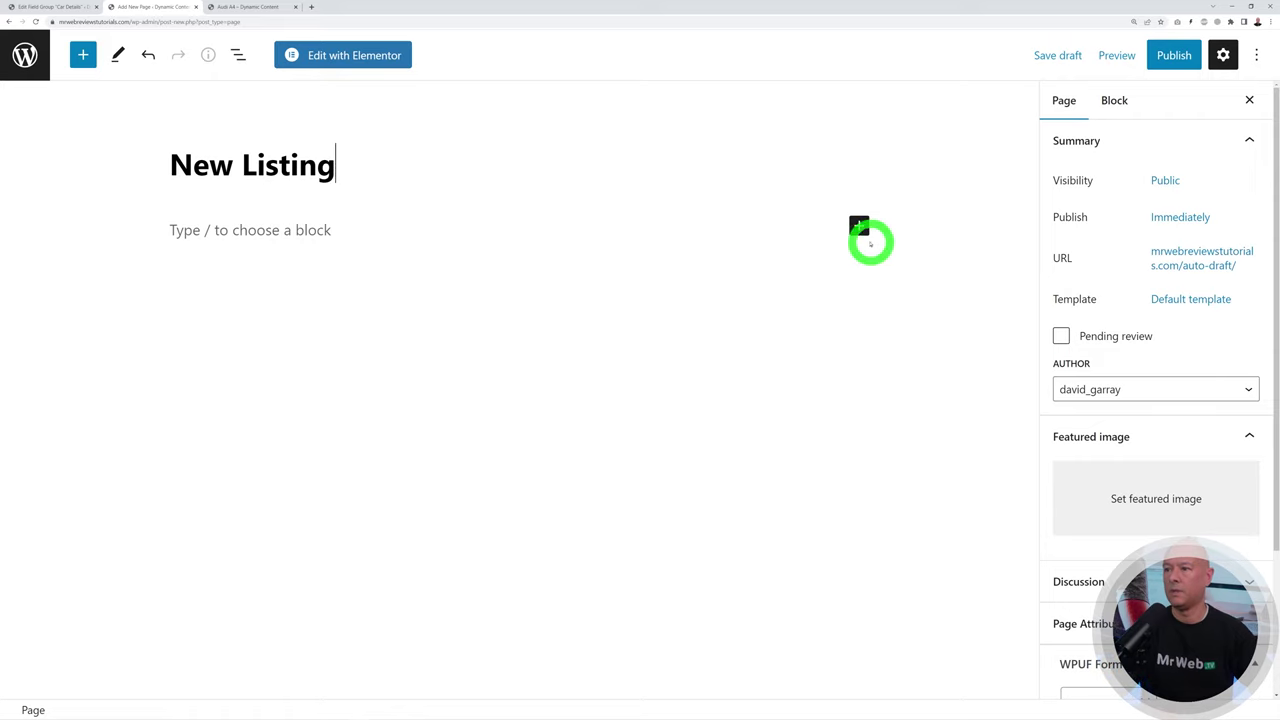
Step: Insert a Shortcode block containing [wpuf_form id="160"] and publish the page, copying its address
click(859, 225)
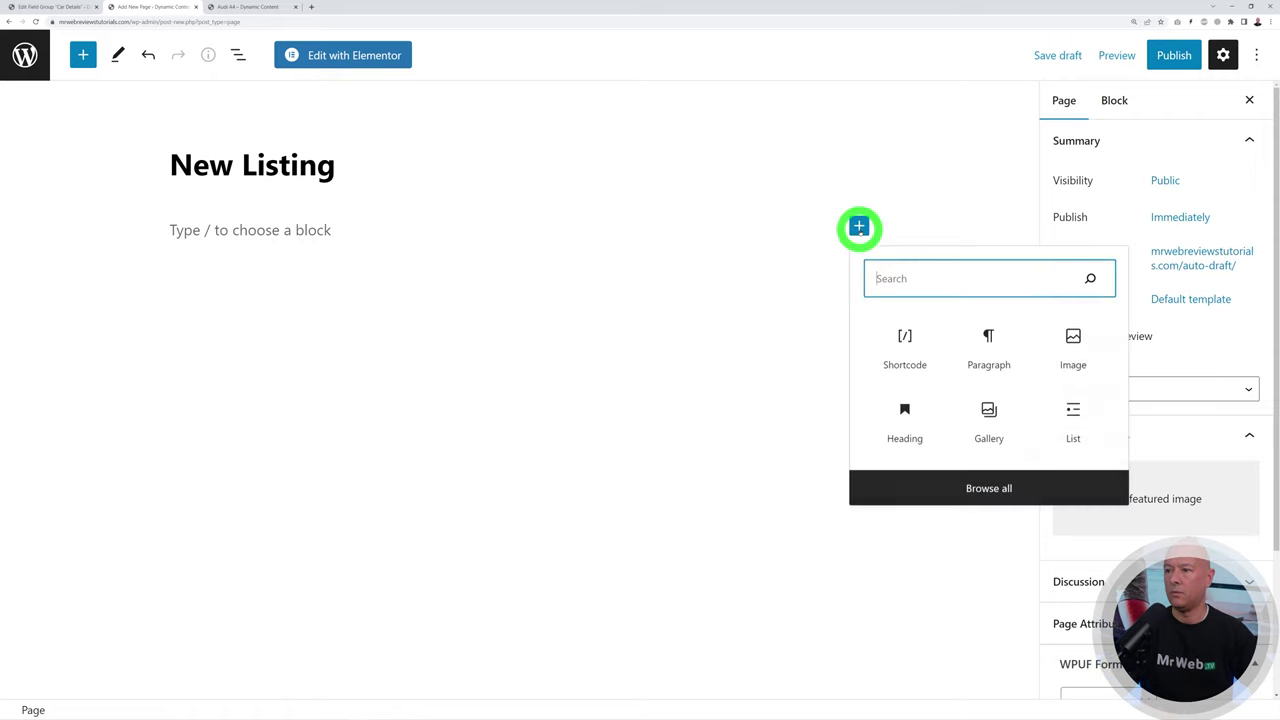
text(short)
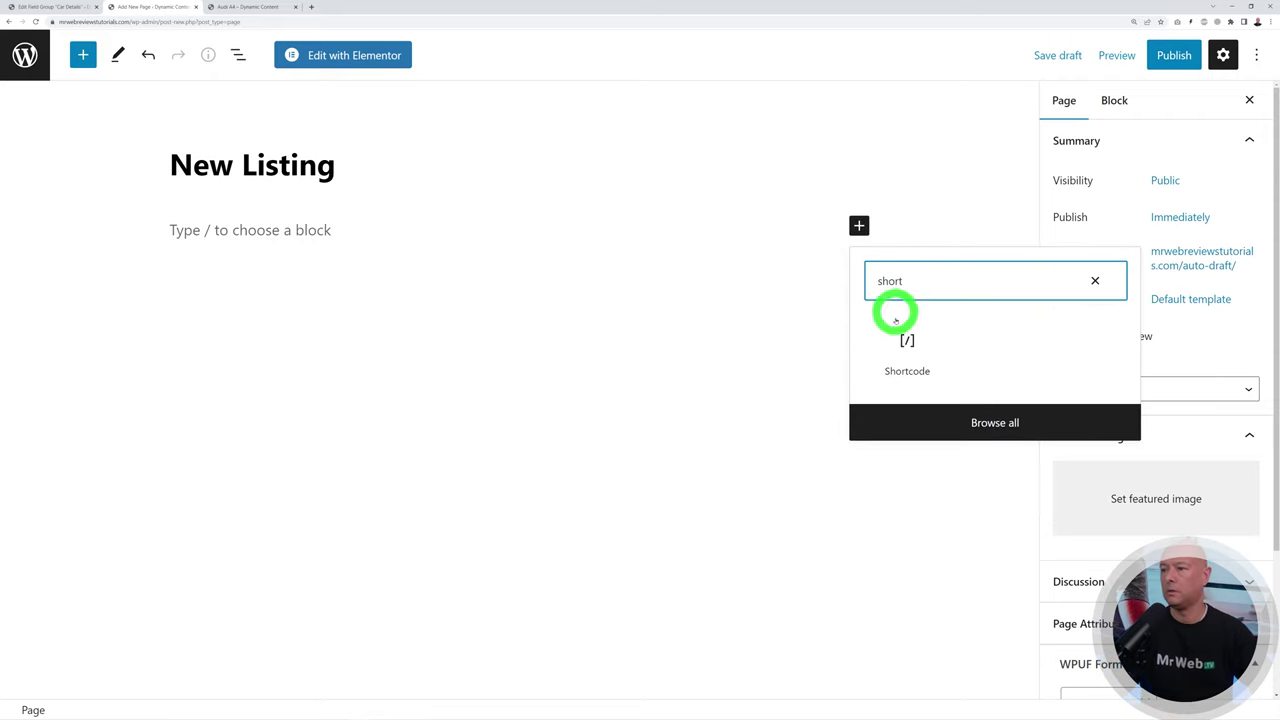
click(895, 318)
click(443, 280)
key(ctrl+v)
click(1168, 56)
click(1107, 57)
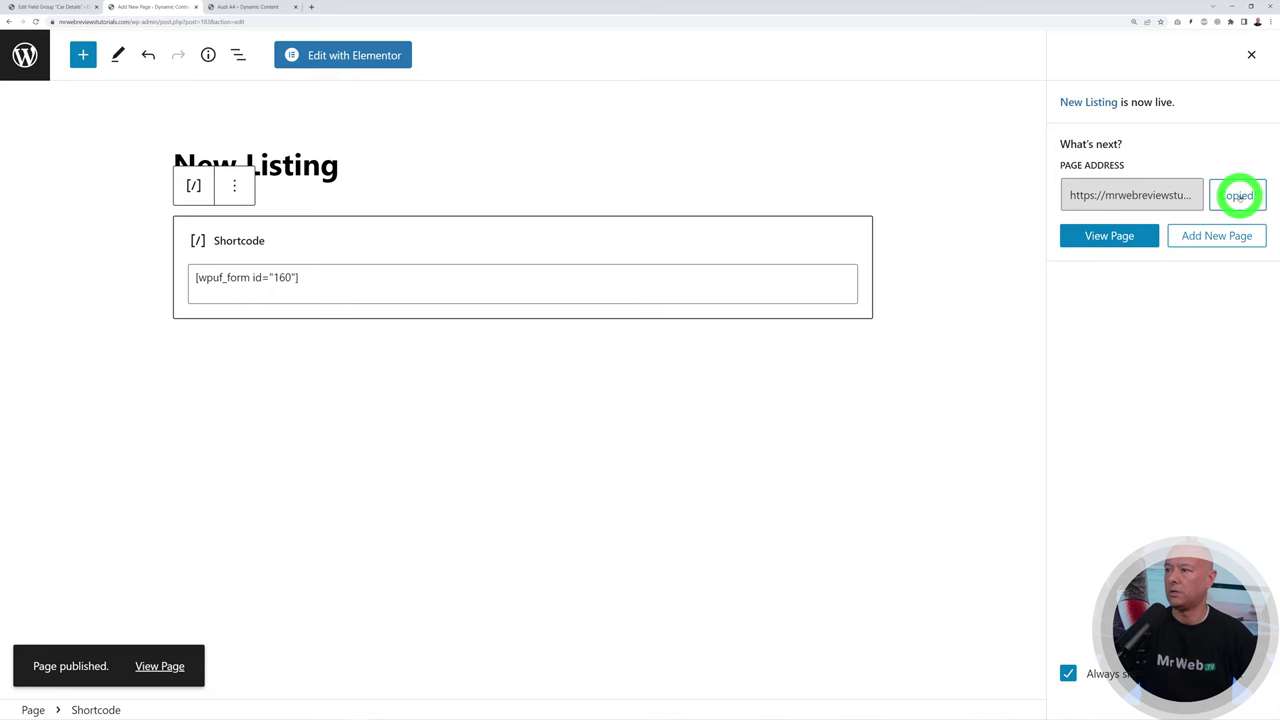
Step: Check the Audi A4 page's header and open the Main Header layout from the Xpro theme builder for editing in Elementor
click(251, 7)
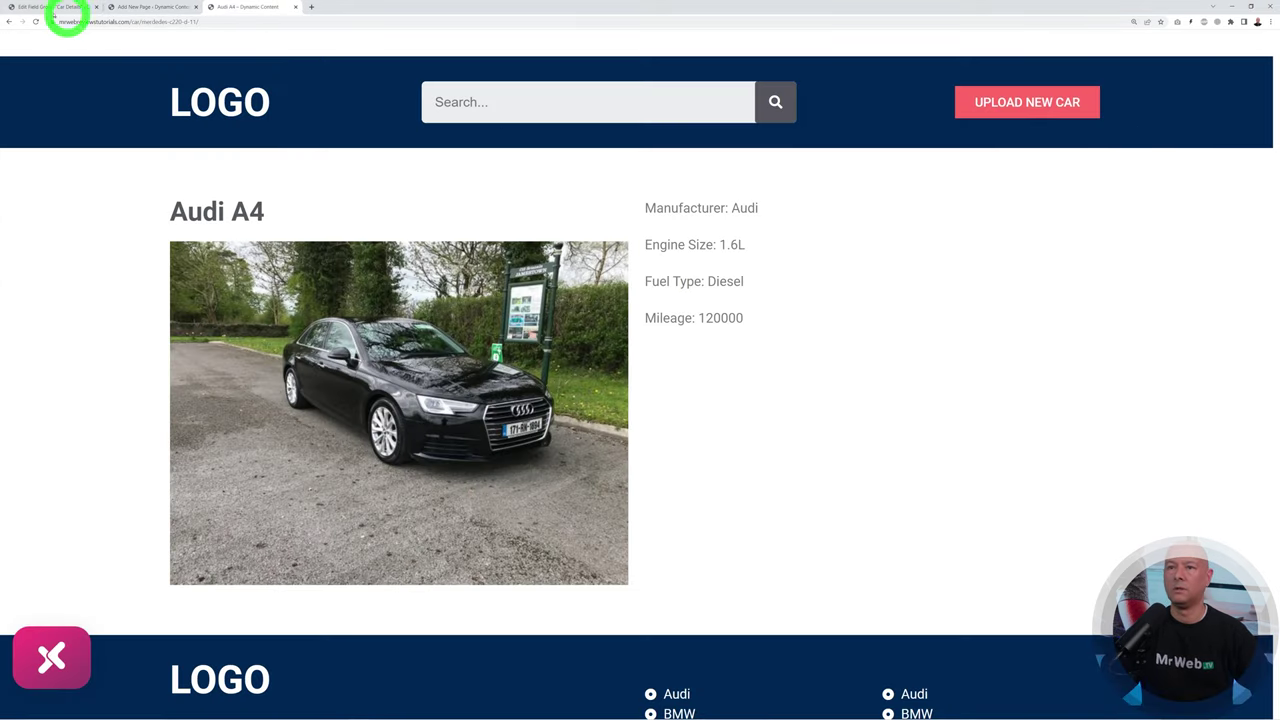
click(36, 7)
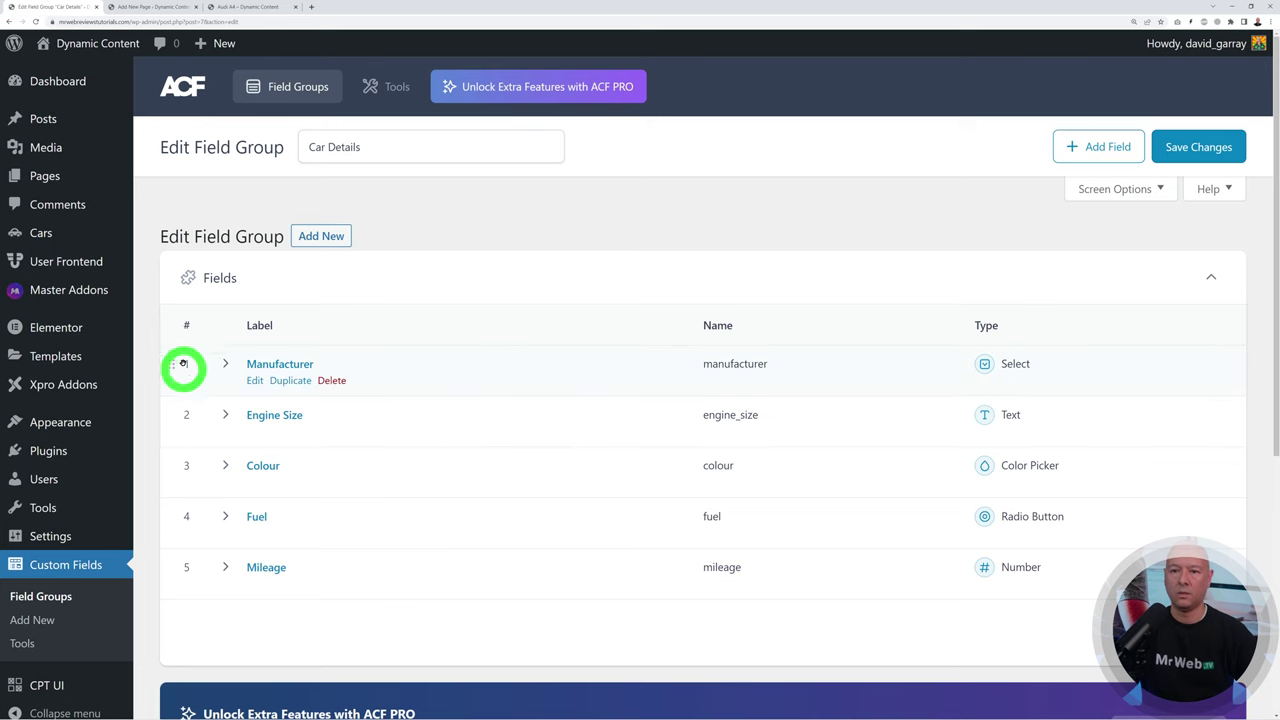
mouse_move(86, 383)
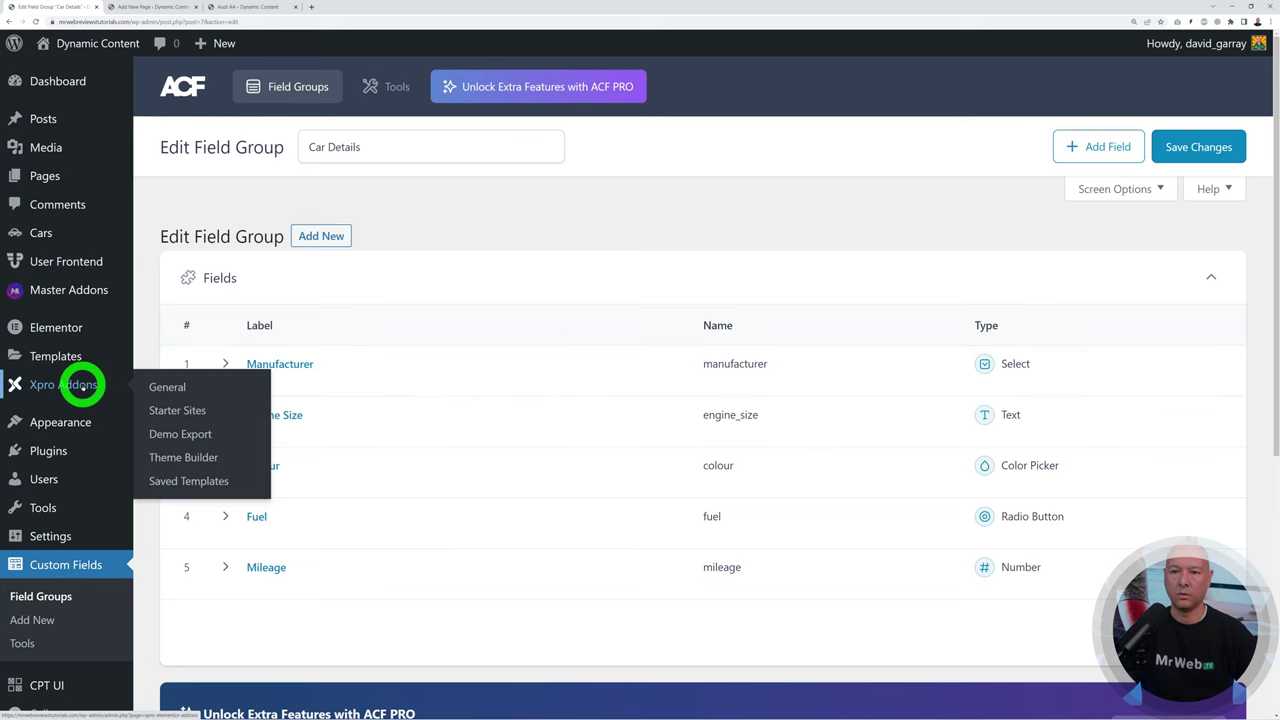
click(186, 457)
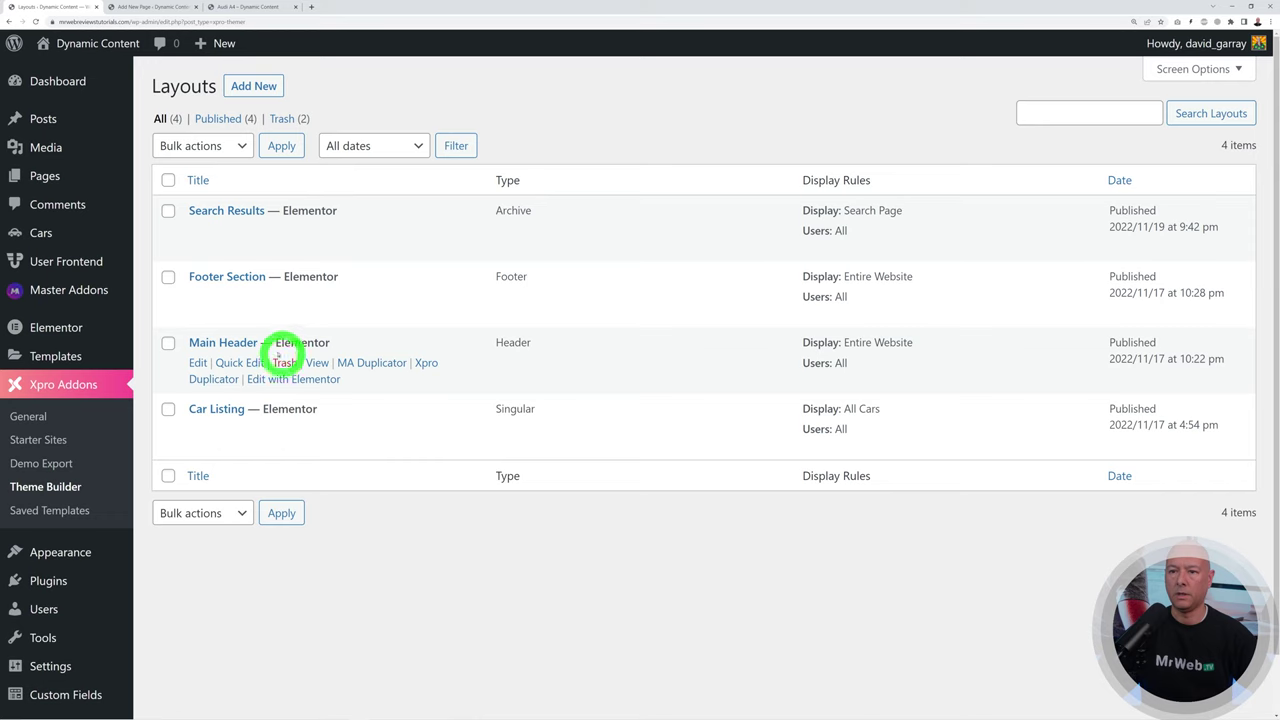
click(292, 380)
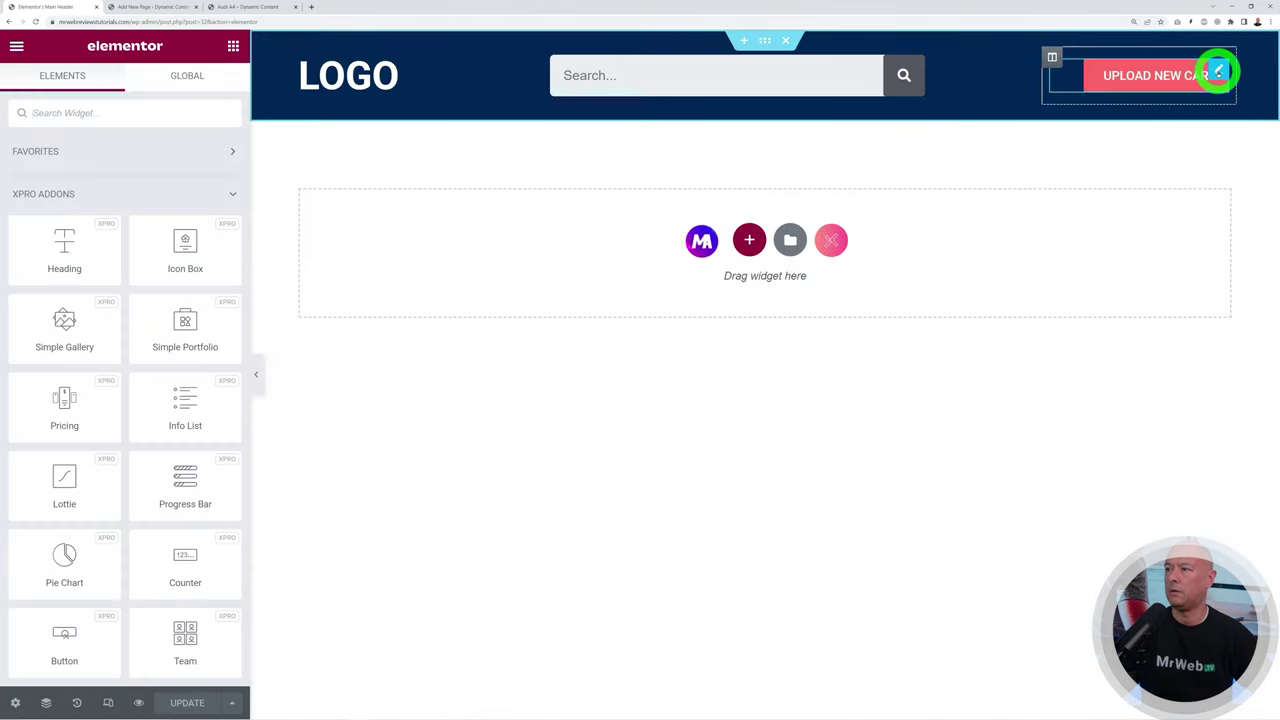
Step: Link the UPLOAD NEW CAR button to the copied New Listing page address and update the header
click(1218, 66)
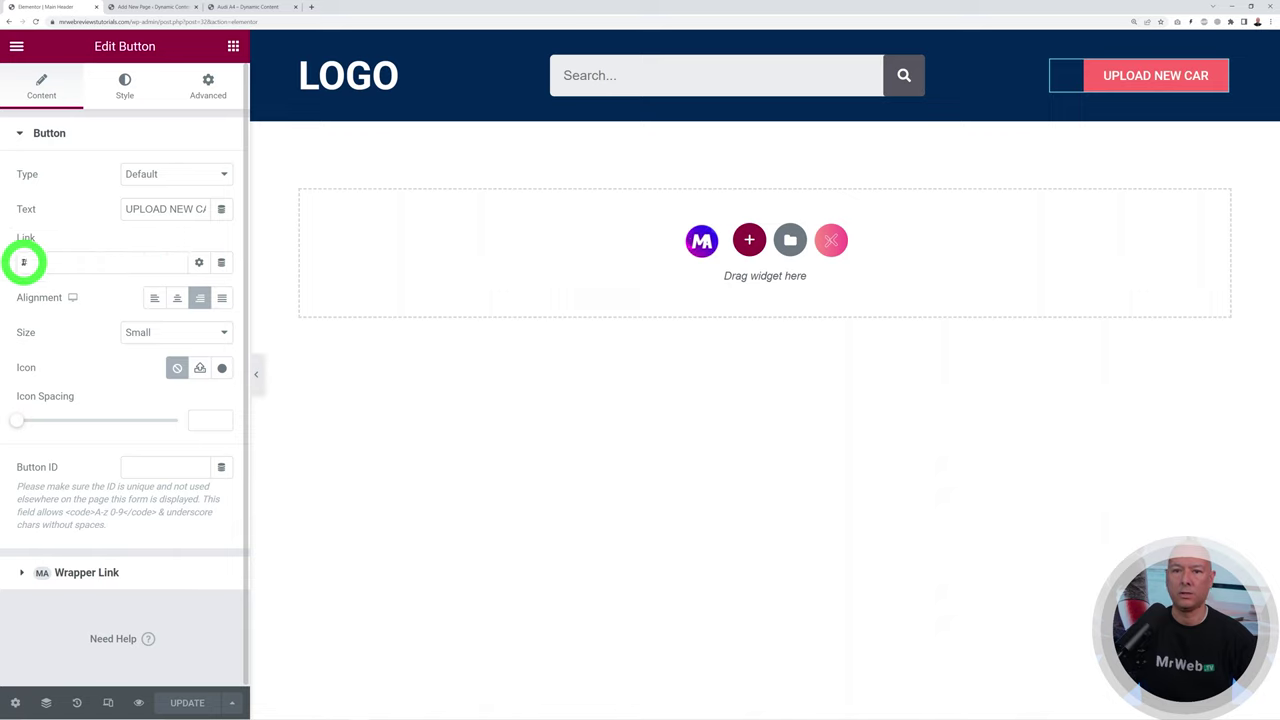
key(ctrl+v)
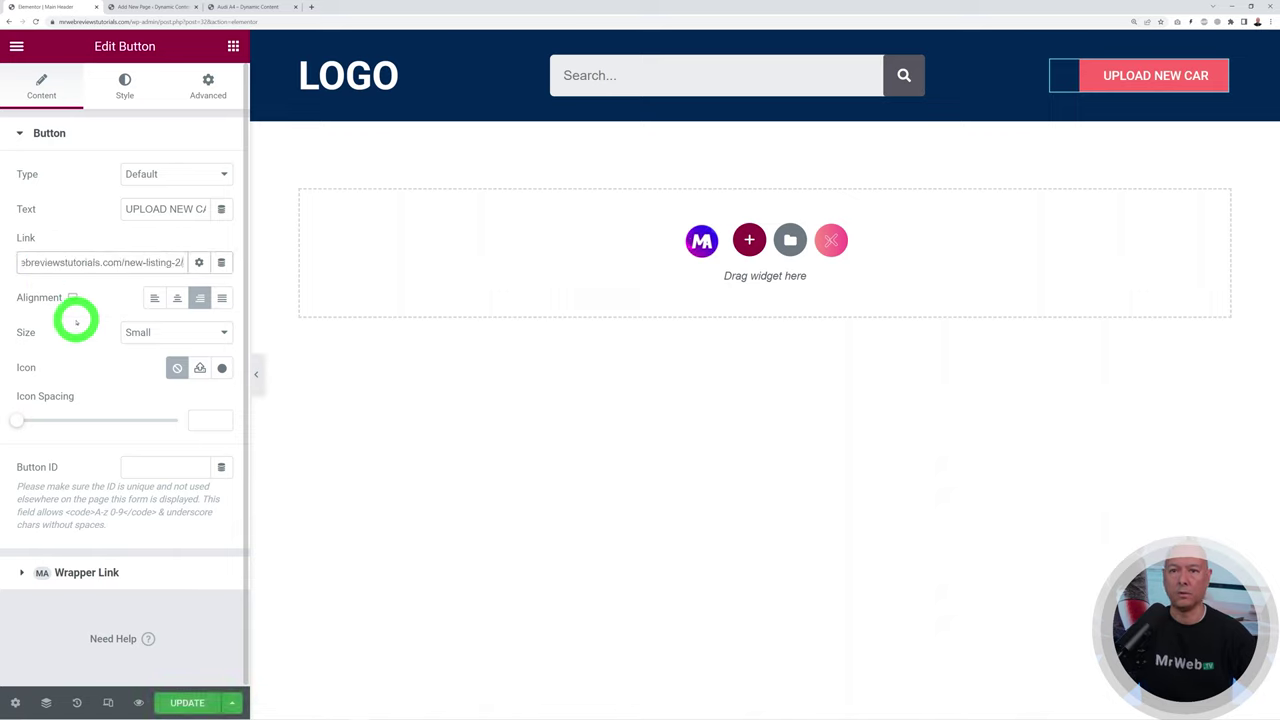
click(183, 703)
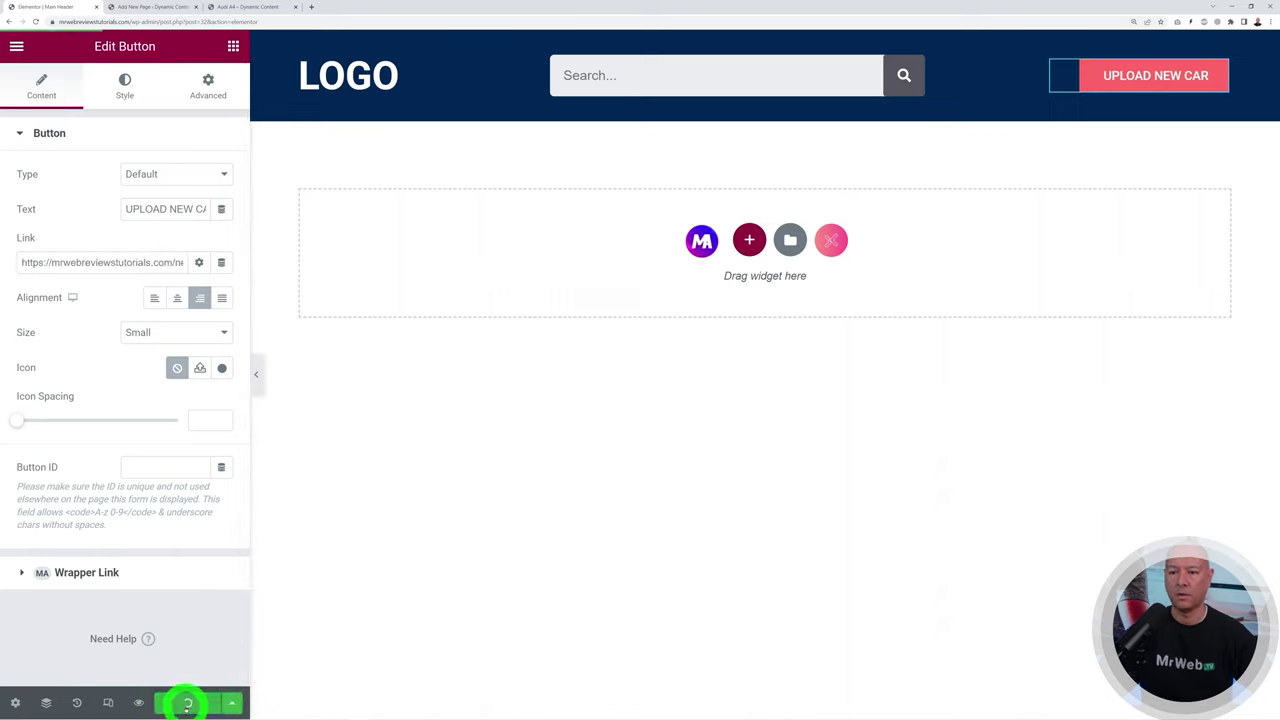
Step: Reload the Audi A4 page and follow the UPLOAD NEW CAR button to the New Listing form
click(250, 8)
click(37, 22)
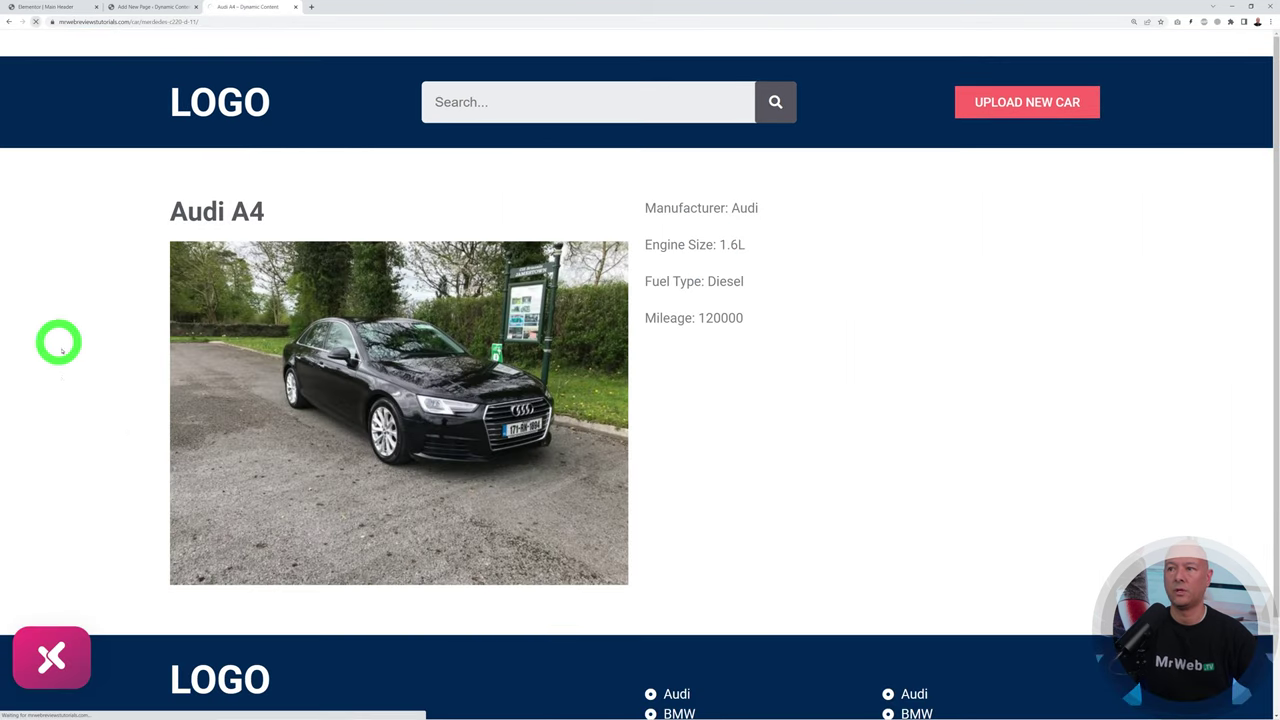
click(1009, 109)
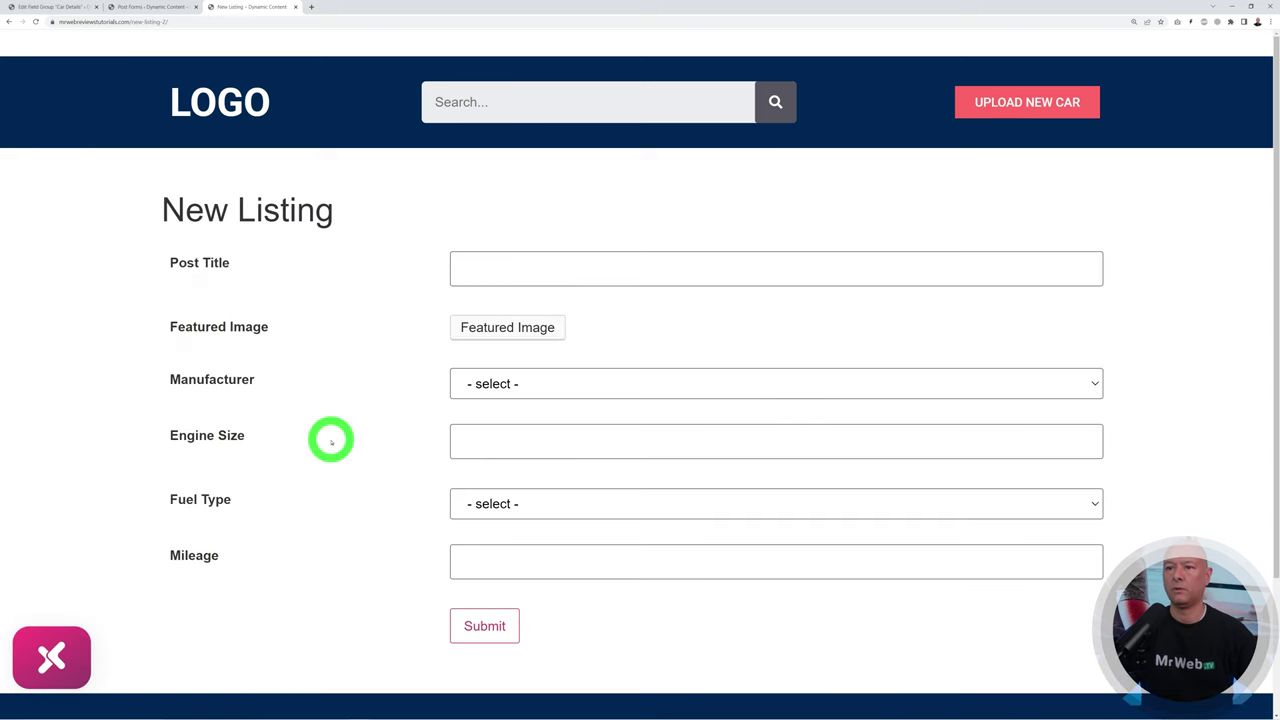
Step: Enter TEST as the post title and upload the silver Porsche photo as the featured image
click(553, 270)
text(TEST)
click(491, 327)
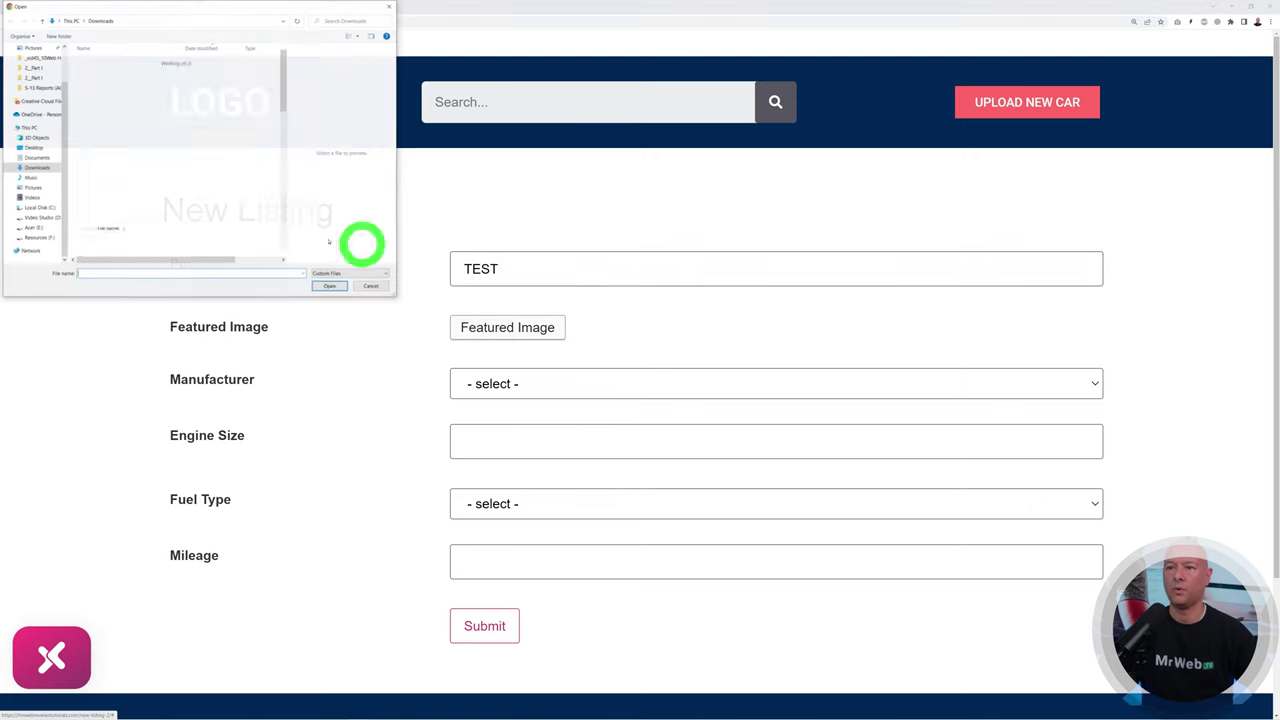
click(134, 70)
click(330, 286)
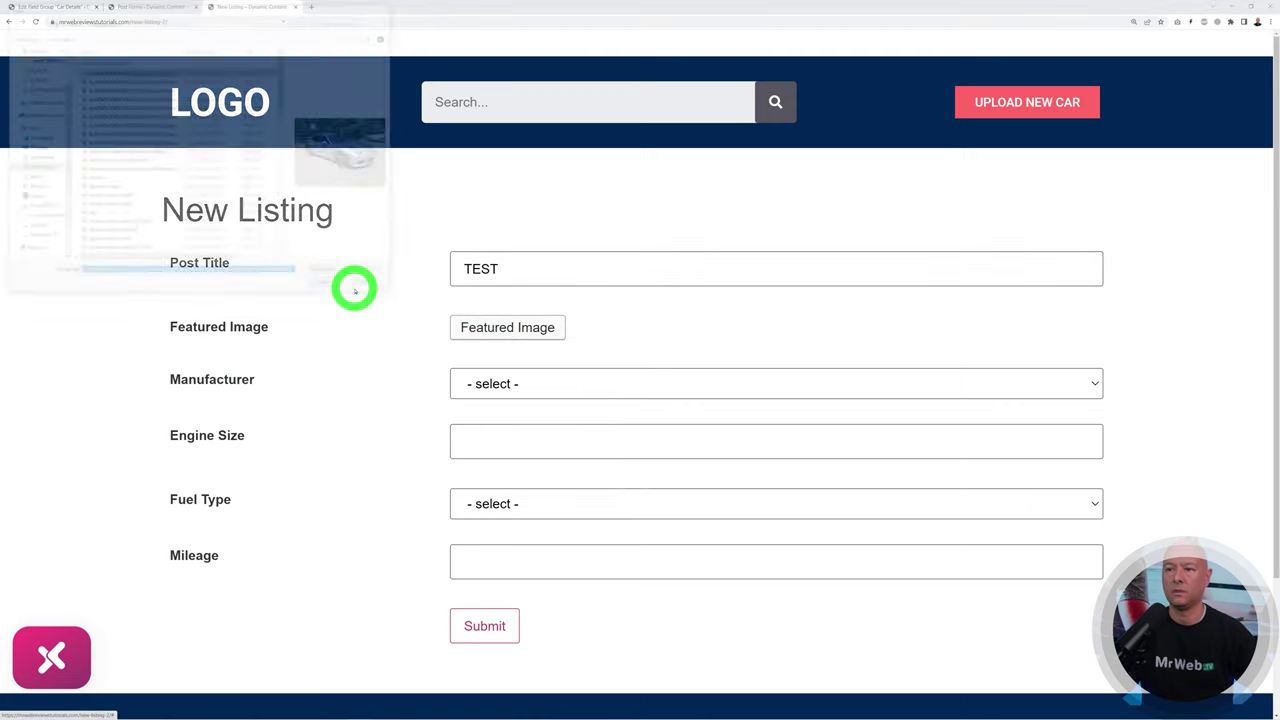
Step: Choose Porsche as the manufacturer in the New Listing form
scroll(1100, 440, down, 1)
click(1057, 372)
click(597, 459)
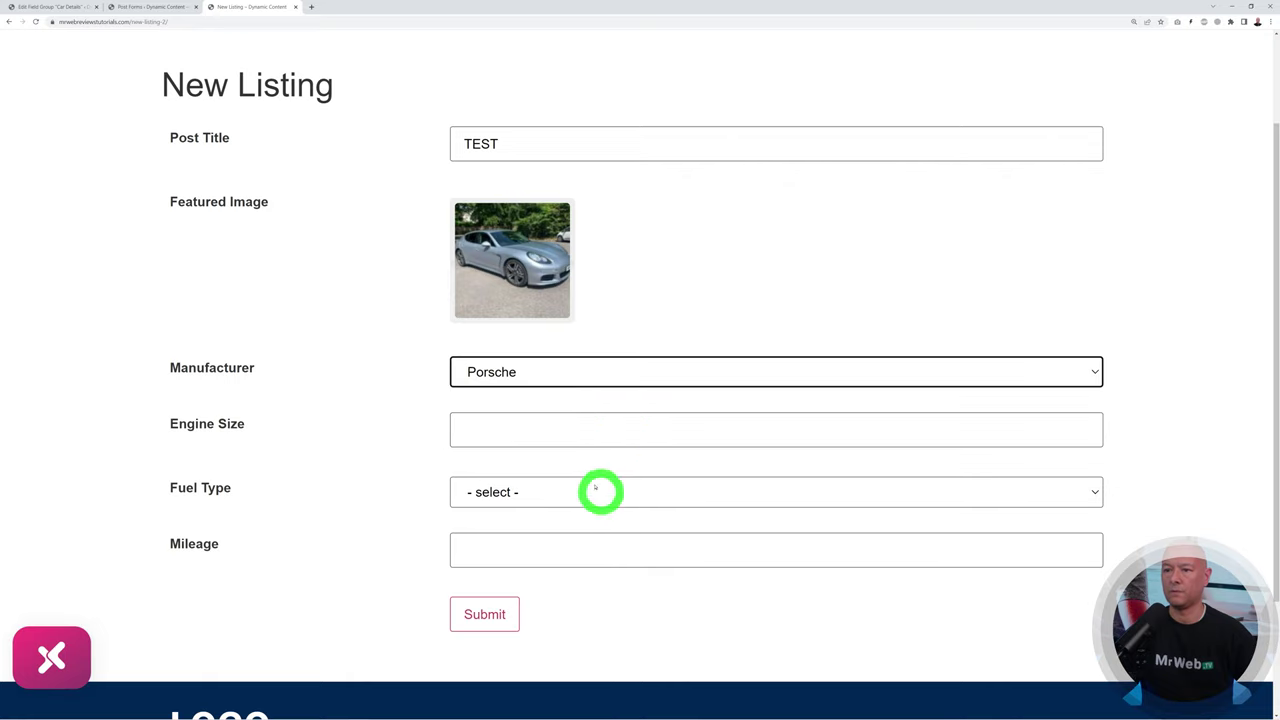
Step: Enter engine size 3.2L, fuel type Petrol and mileage 95000 in the New Listing form, and submit it
click(617, 430)
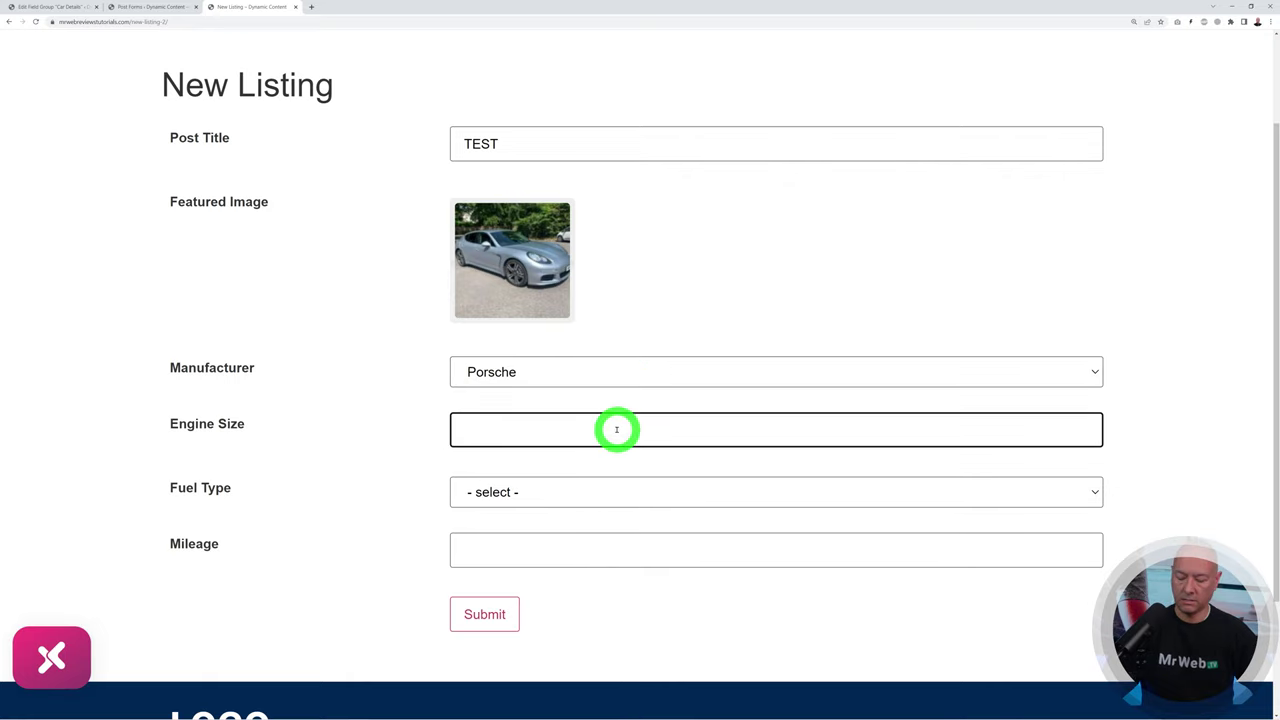
click(600, 481)
click(575, 533)
click(625, 552)
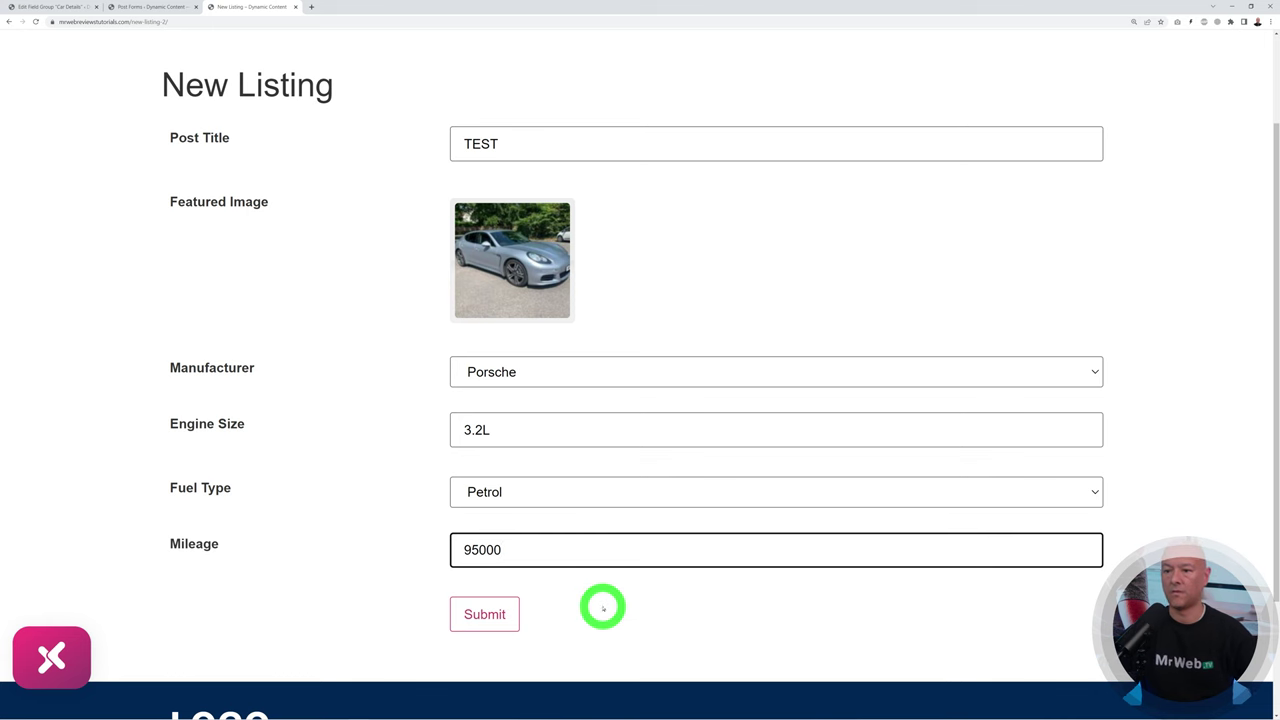
click(512, 613)
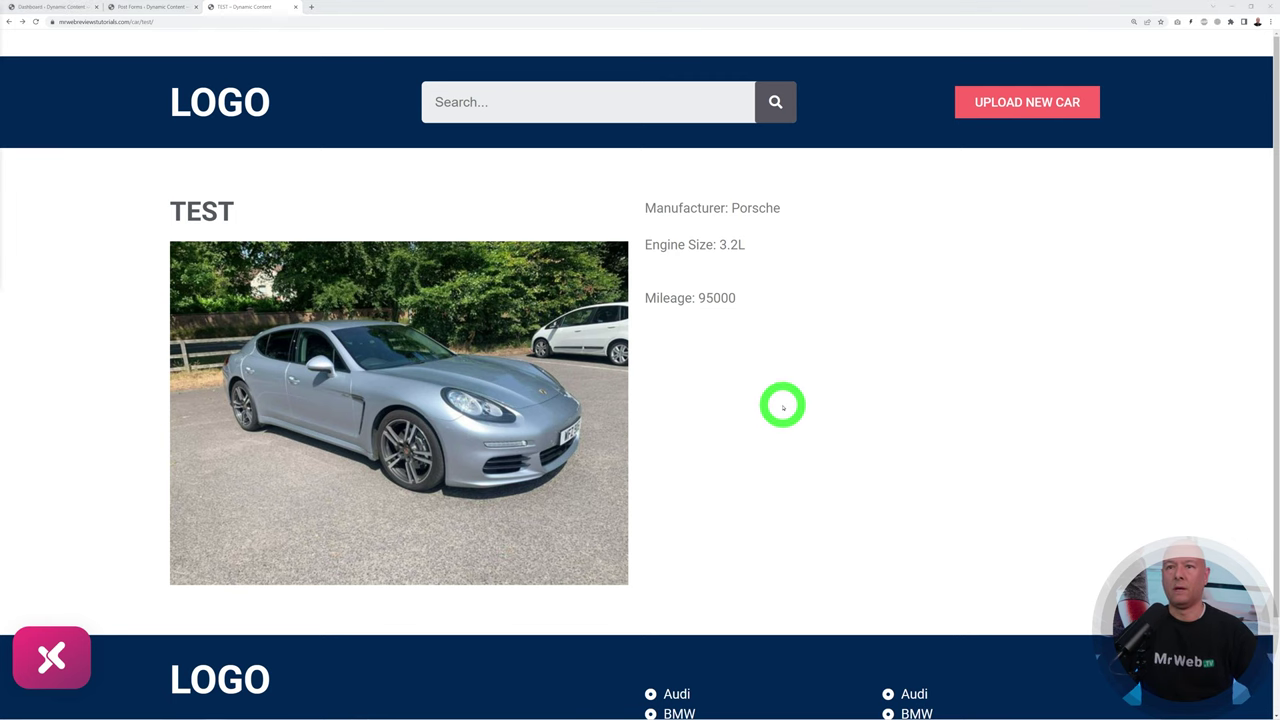
Step: Go to the site's home page and check the car grid for the TEST listing
click(132, 21)
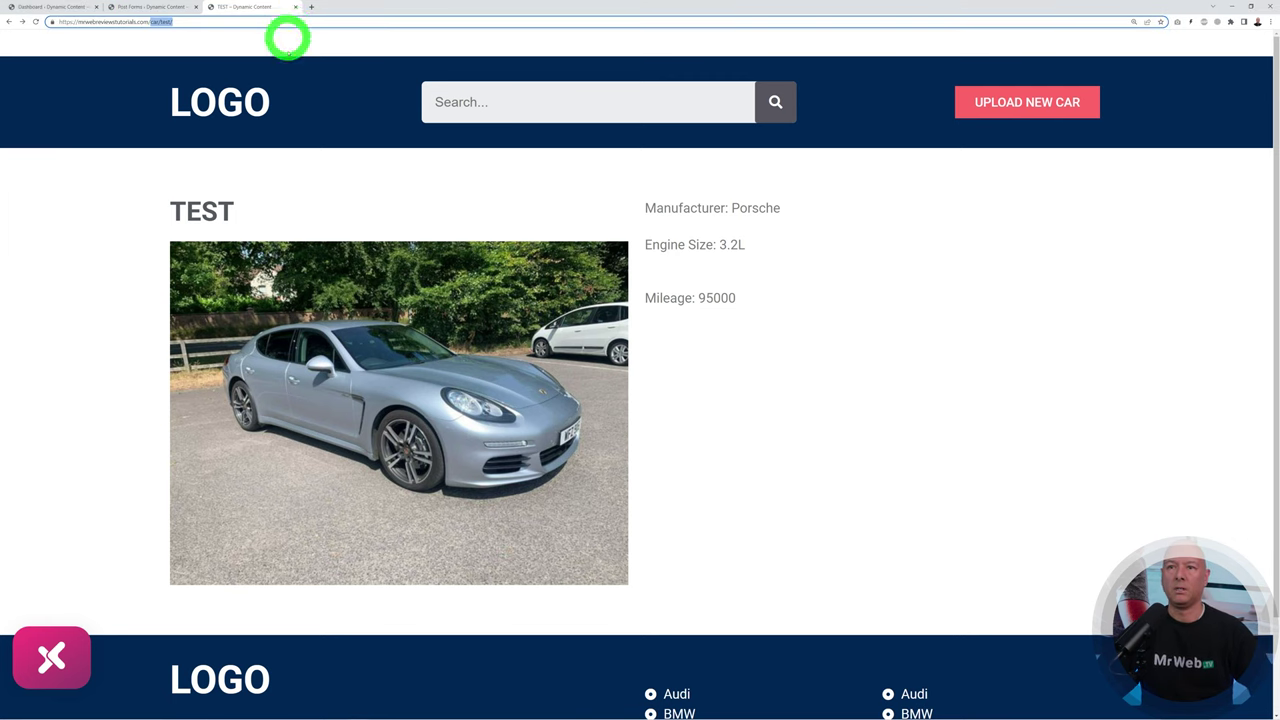
click(294, 120)
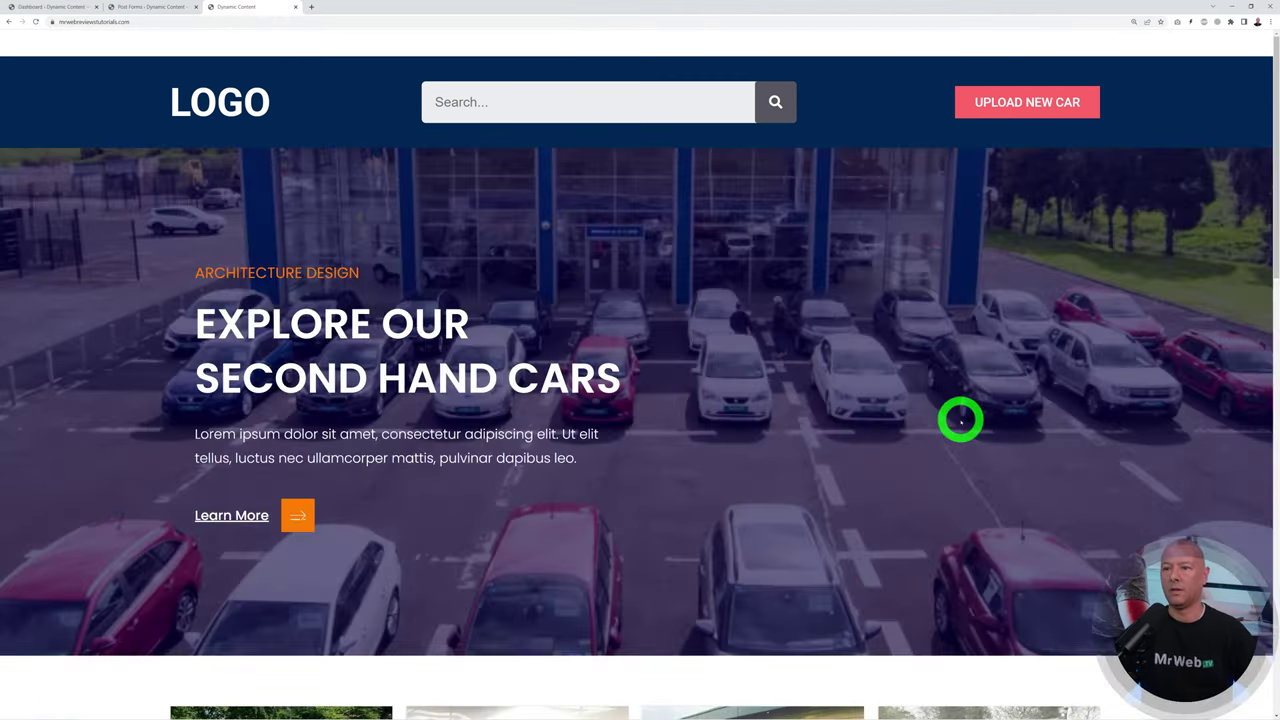
scroll(960, 420, down, 5)
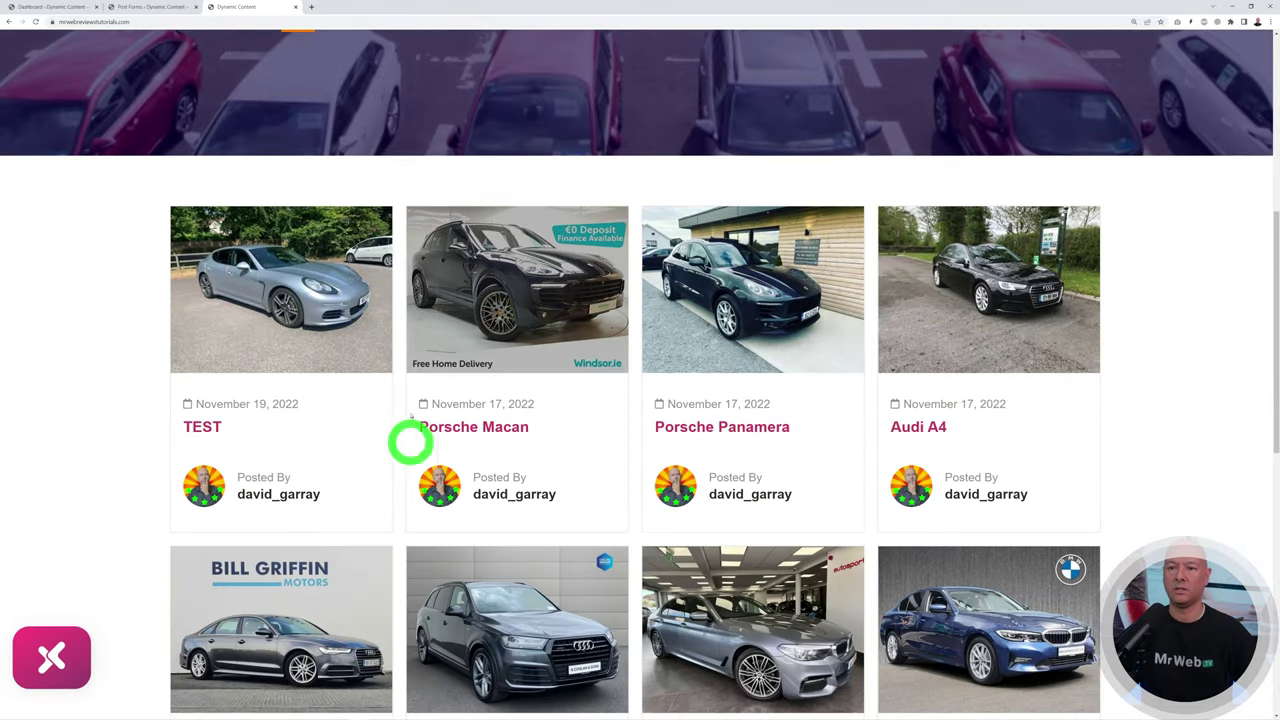